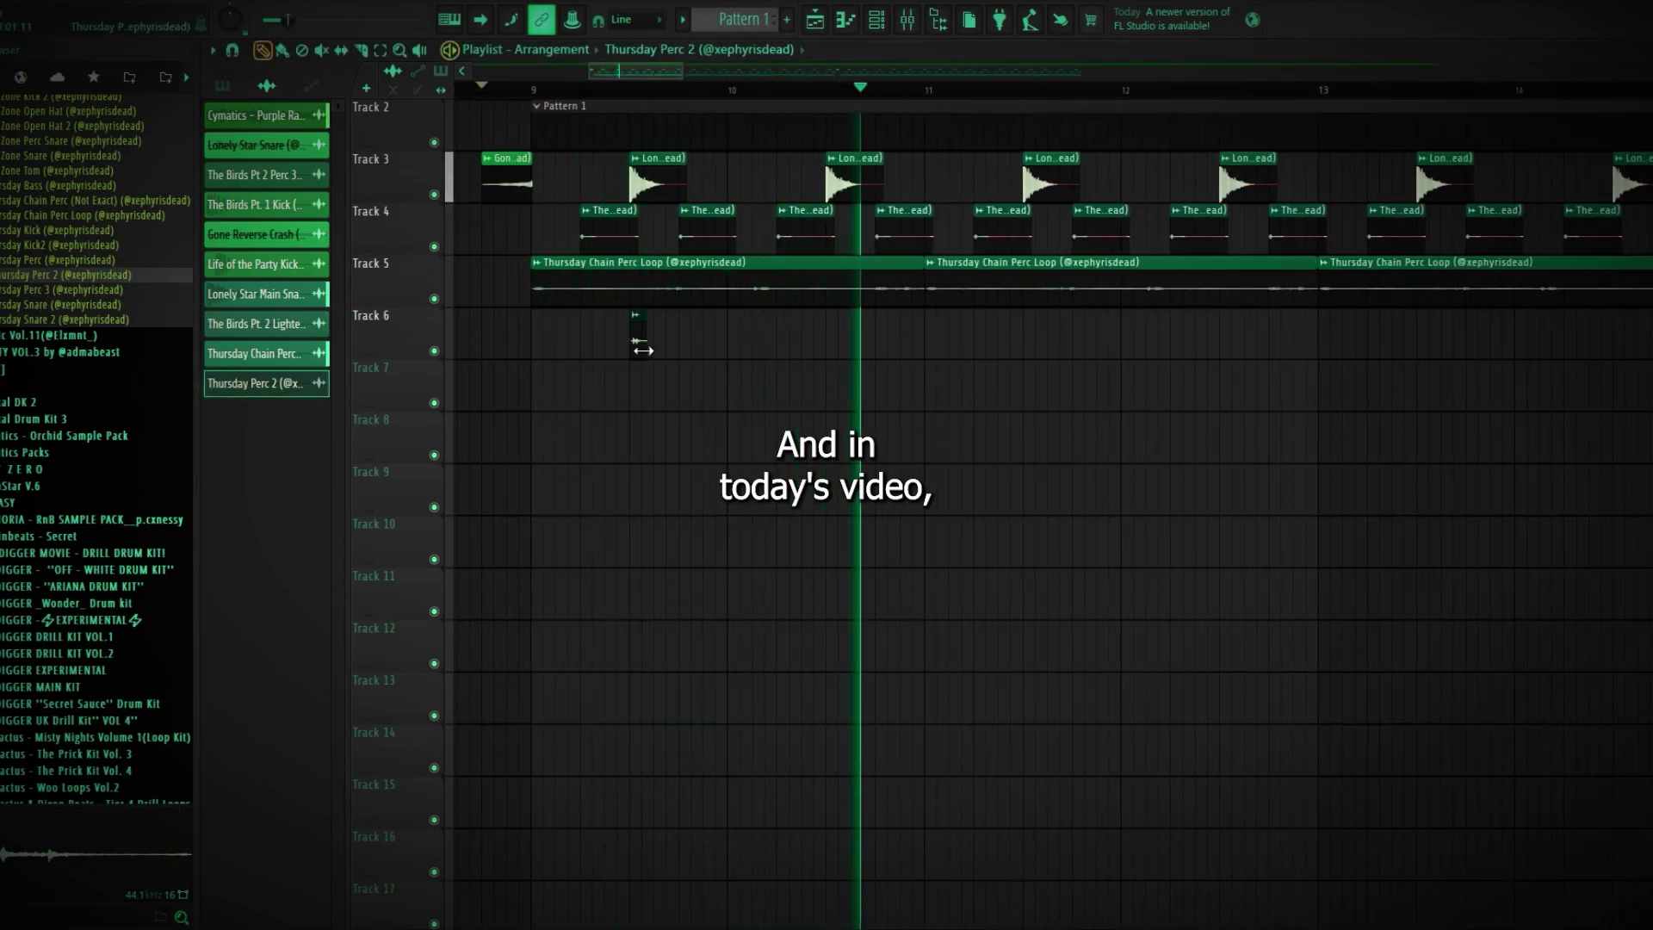
Place the Thursday Perc 2 sample on Track 6 once every two bars, starting in bar 9
left_click(1006, 339)
double_click(1005, 340)
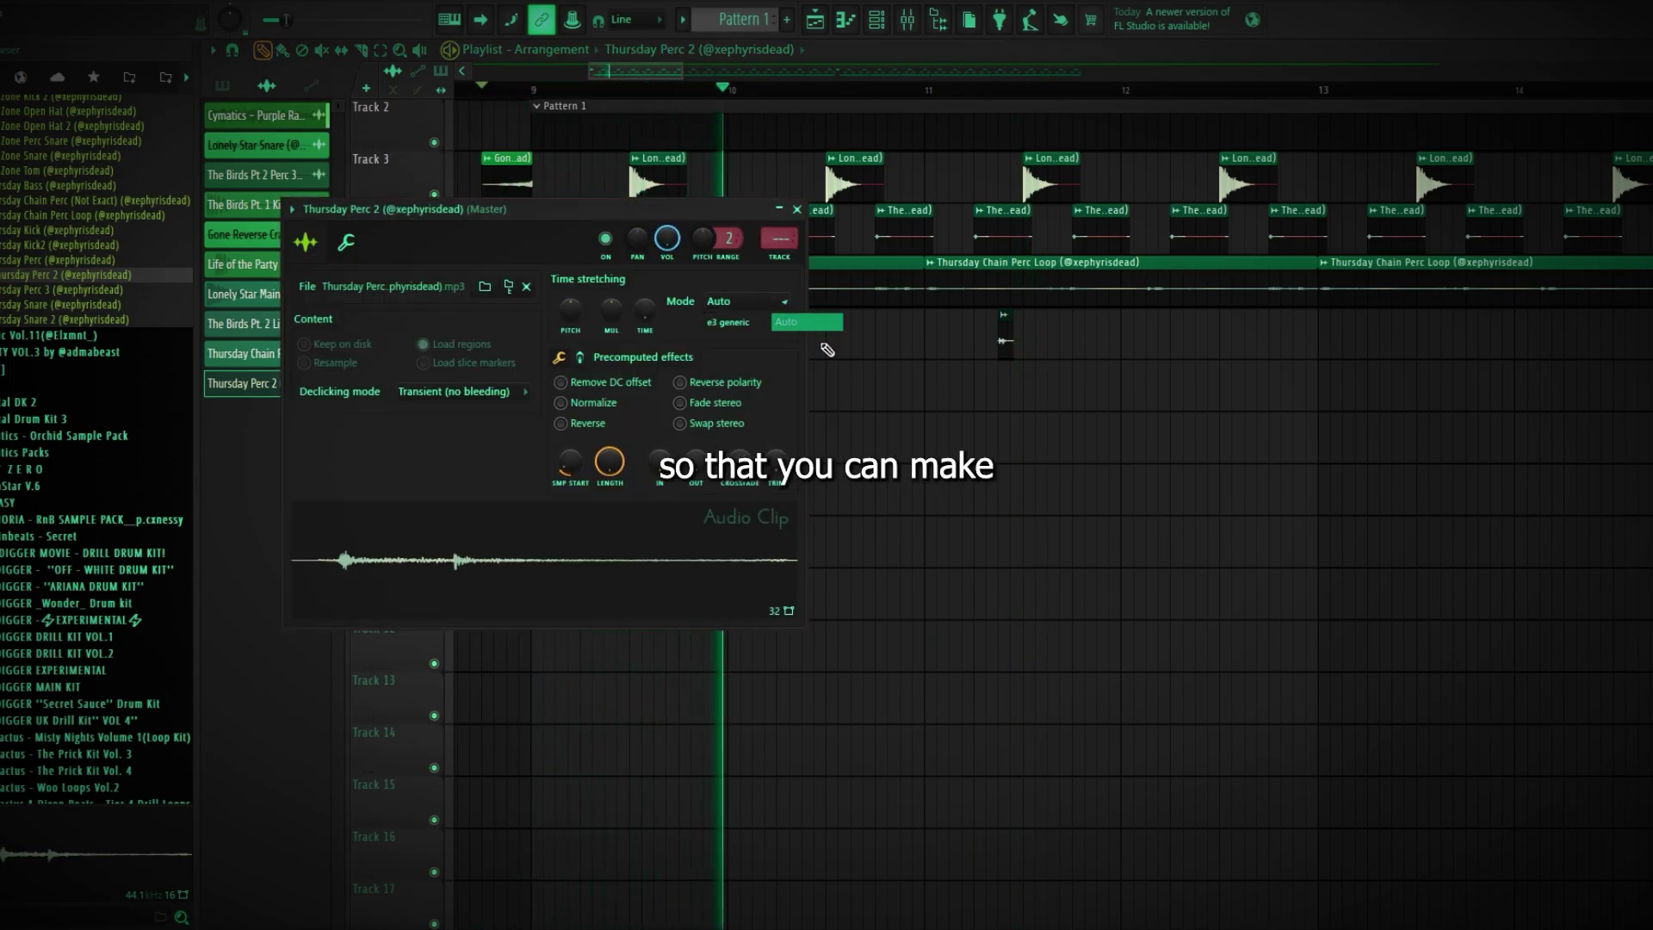
left_click_drag(1037, 339, 439, 360)
left_click_drag(612, 336, 926, 350)
scroll(1365, 405, "down", 5)
scroll(945, 368, "up", 4)
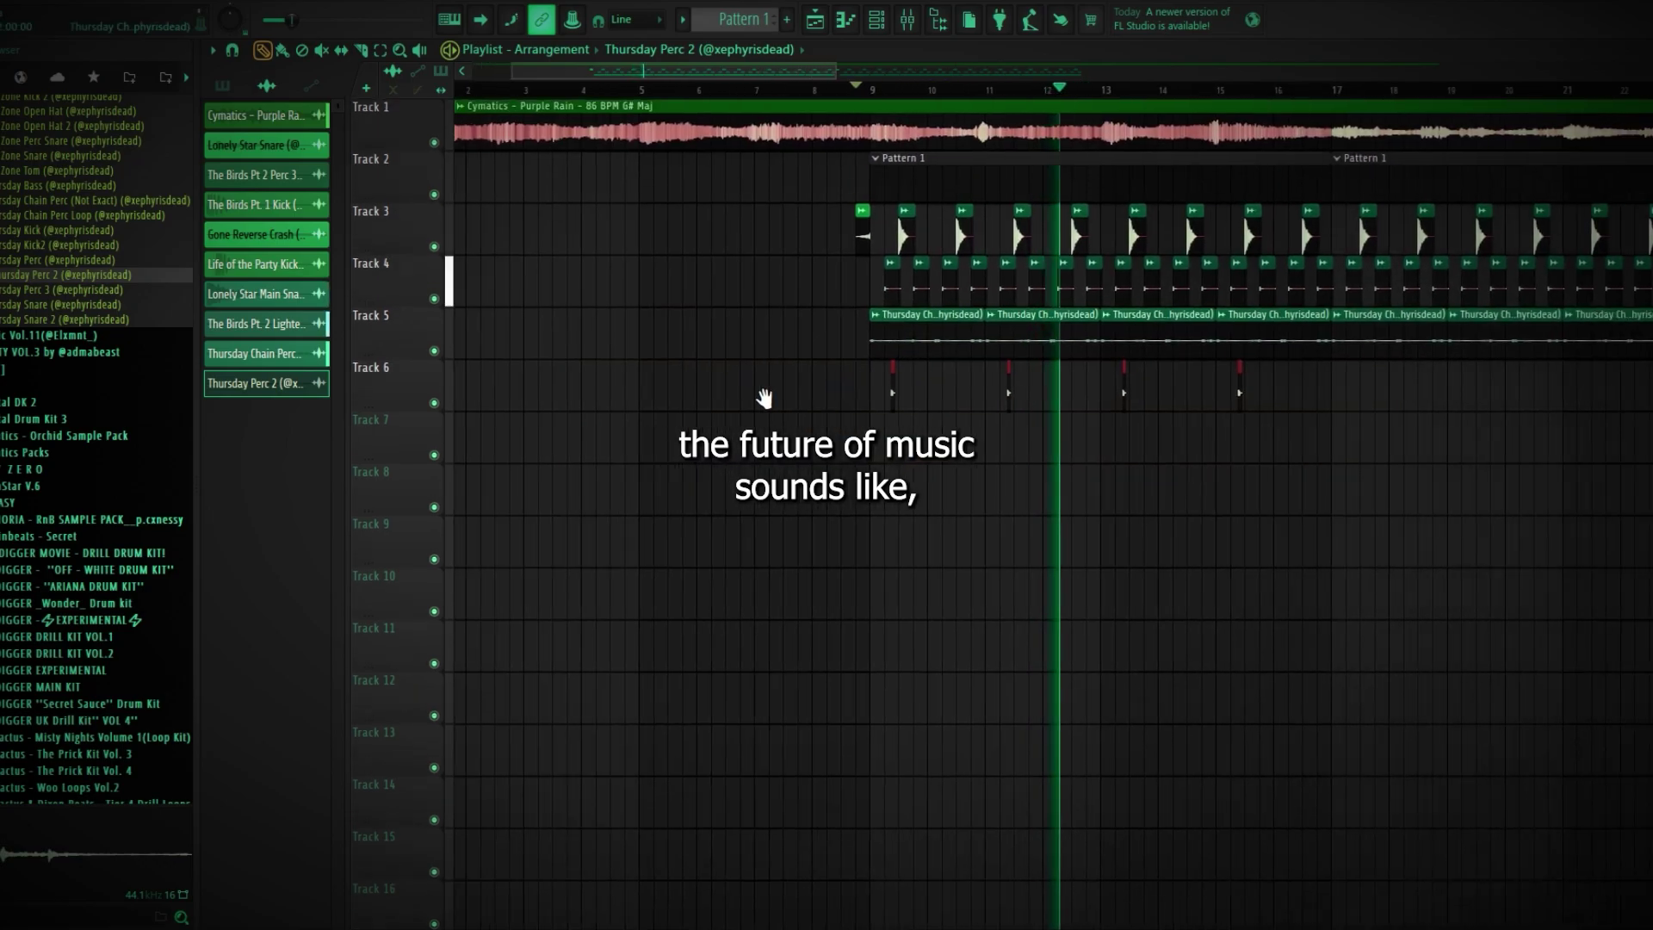
left_click(1465, 410)
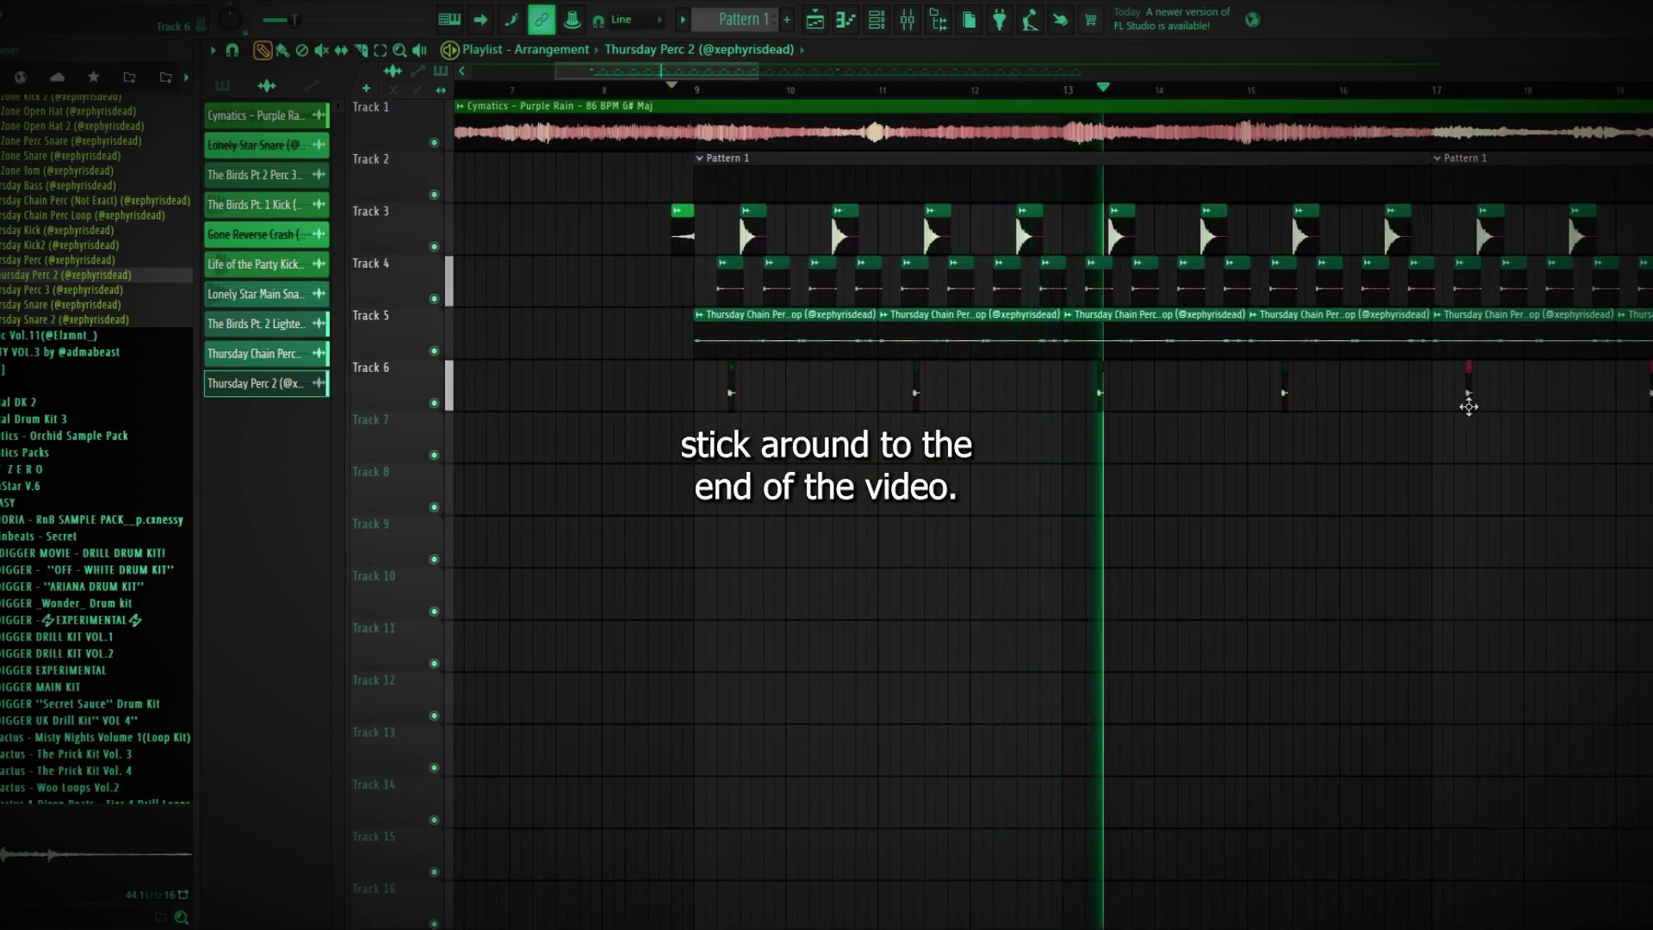
Add extra Lonely Star Main Snare hits on Track 3 just before bars 13 and 21
left_click(1033, 229)
left_click(986, 88)
scroll(990, 91, "up", 2)
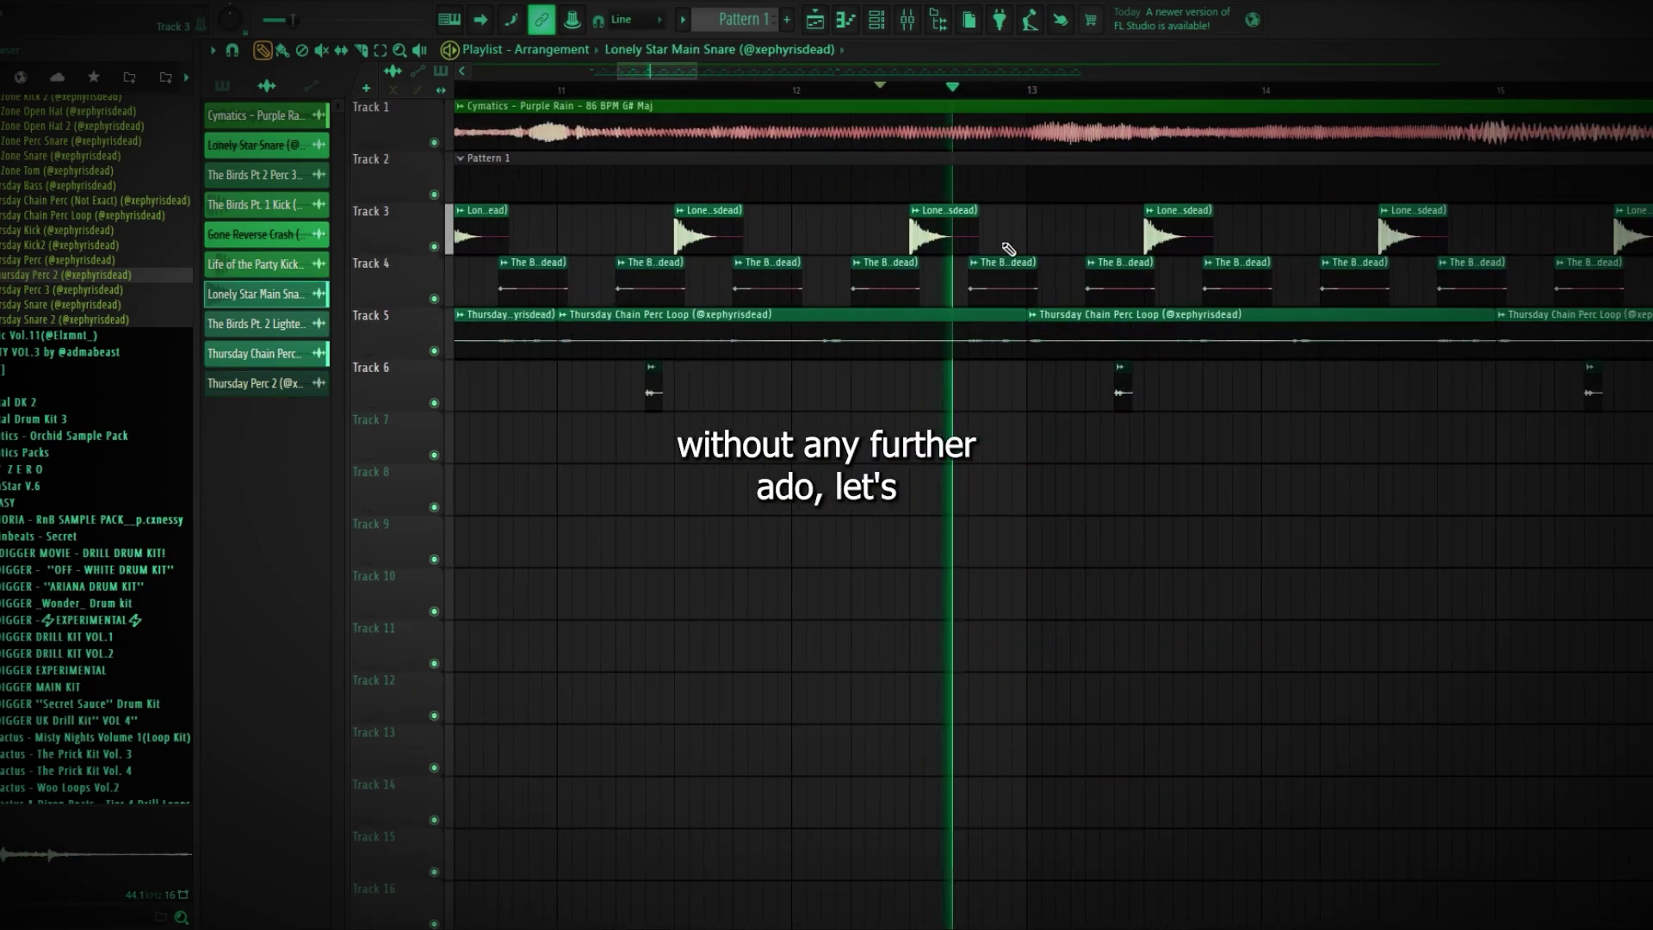
double_click(1019, 231)
key("Escape")
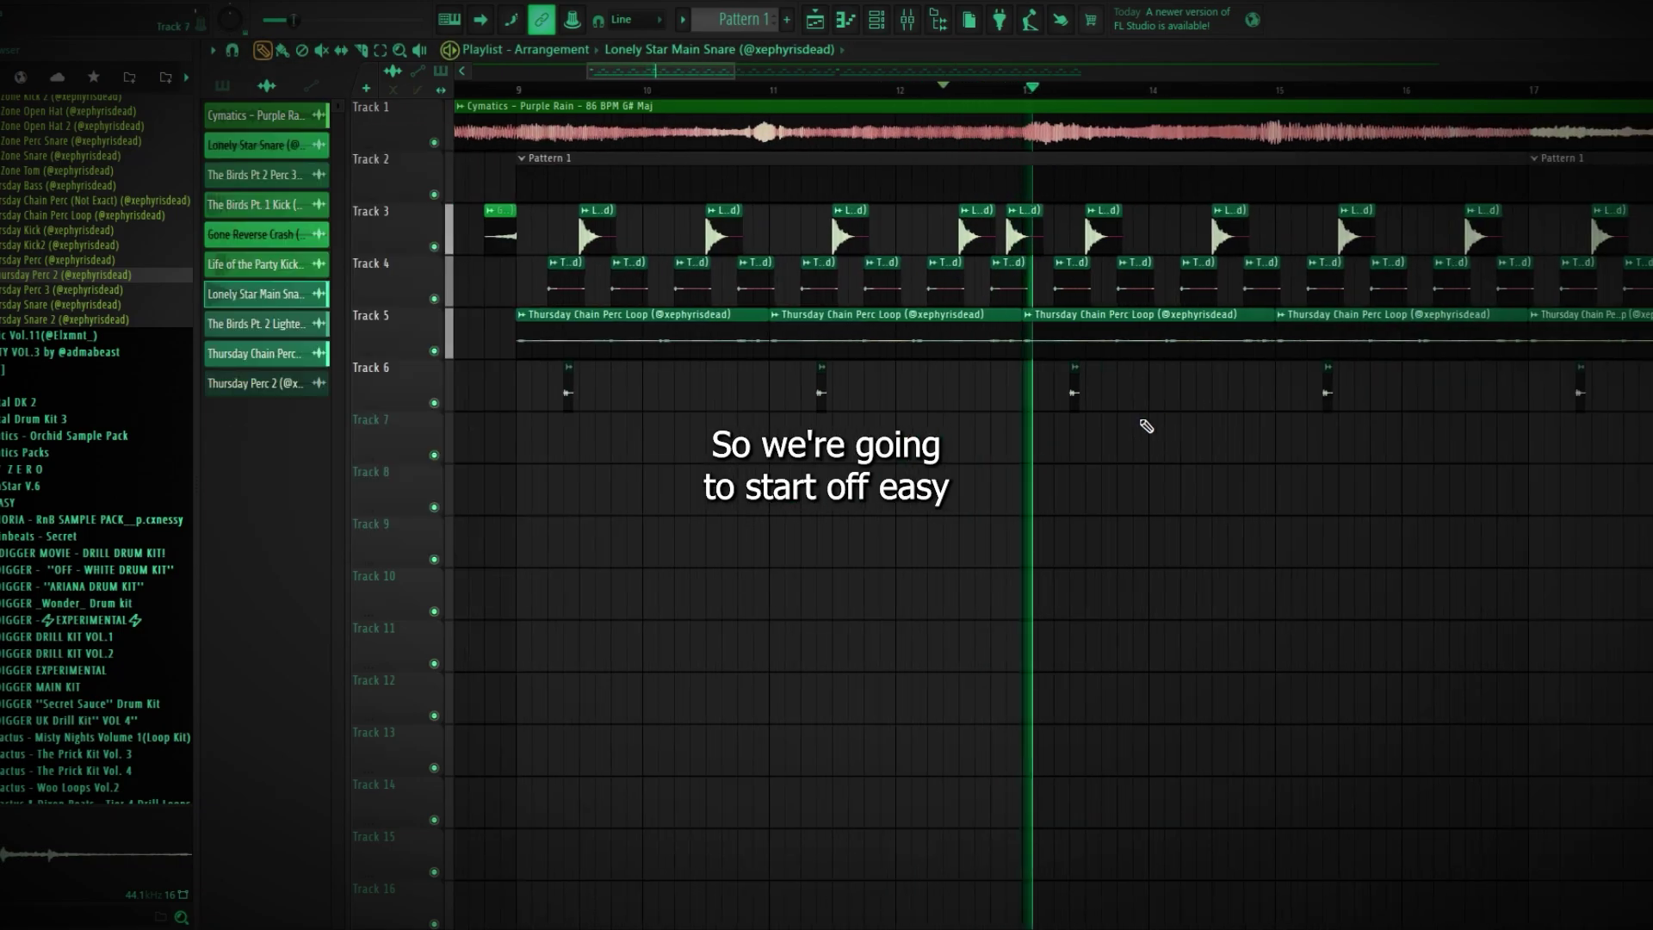
scroll(1133, 425, "down", 4)
scroll(1343, 258, "down", 4)
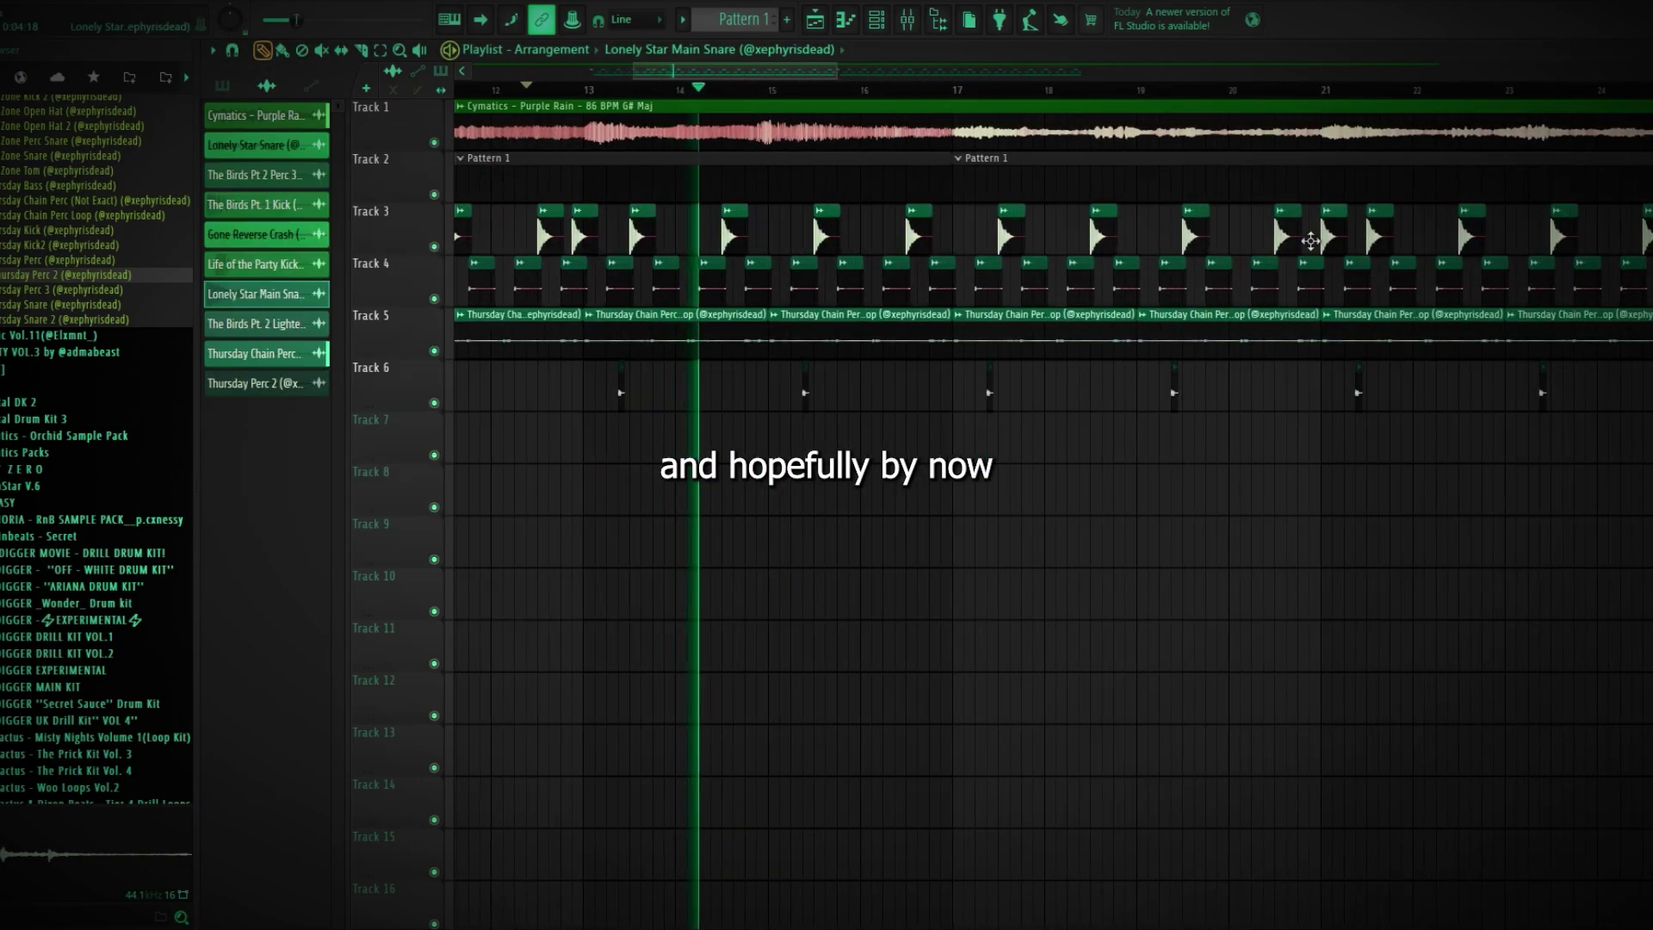
scroll(1377, 301, "up", 4)
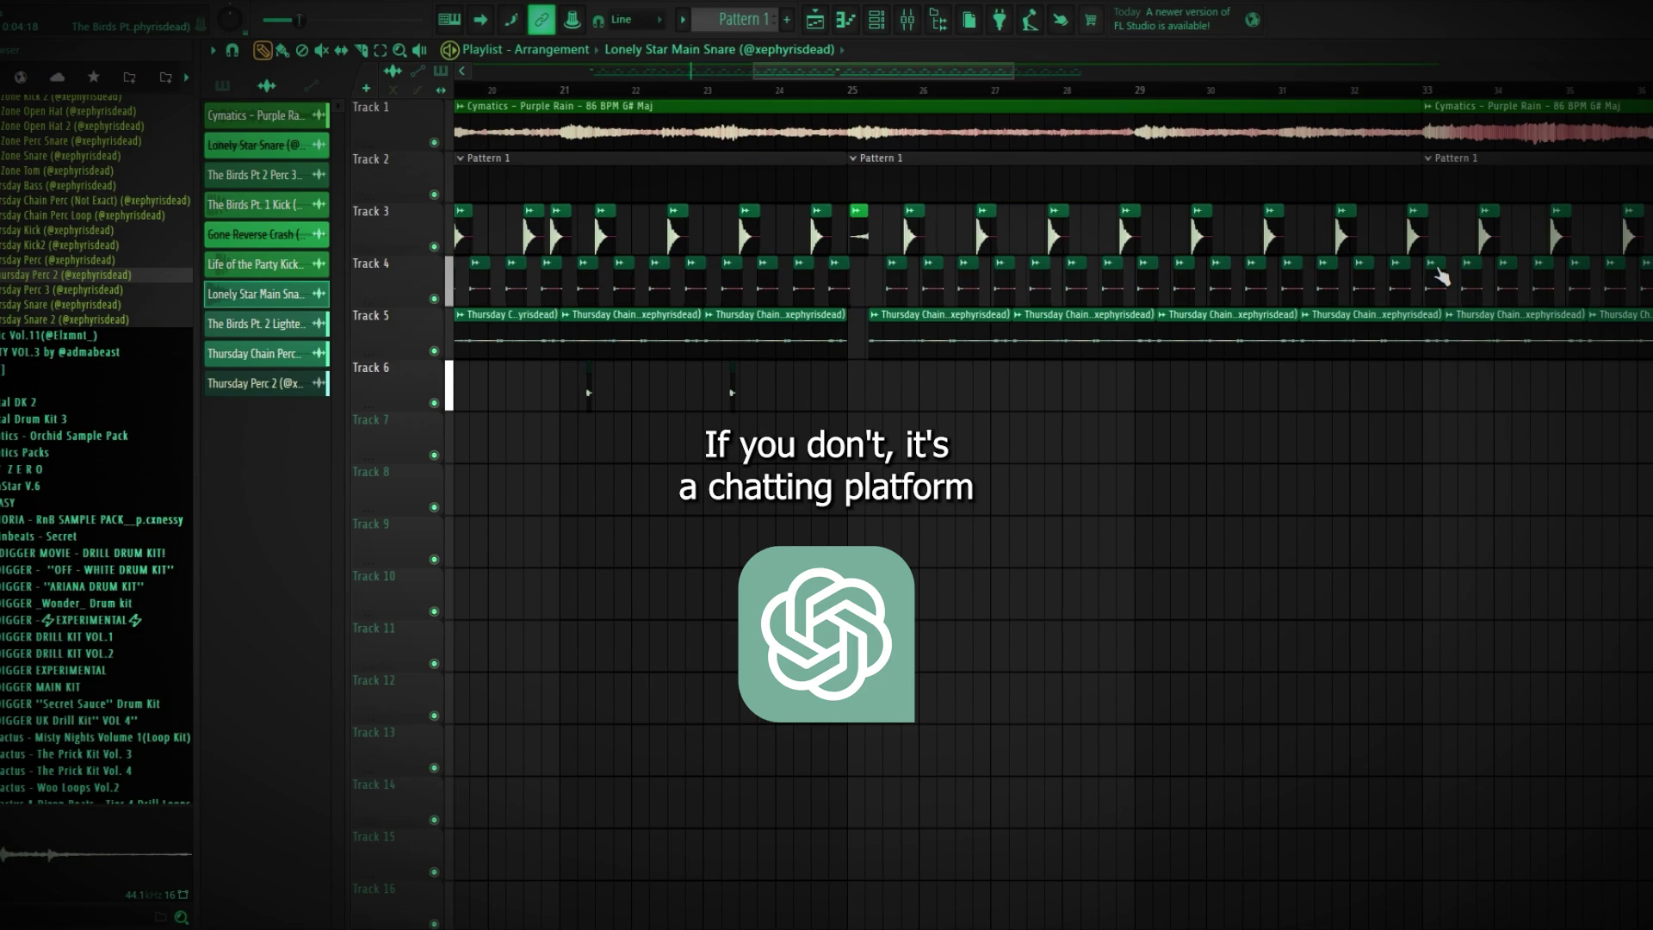
Delete the snare, hi-hat and percussion loop clips after bar 25 on Tracks 3 to 5
scroll(1205, 241, "down", 3)
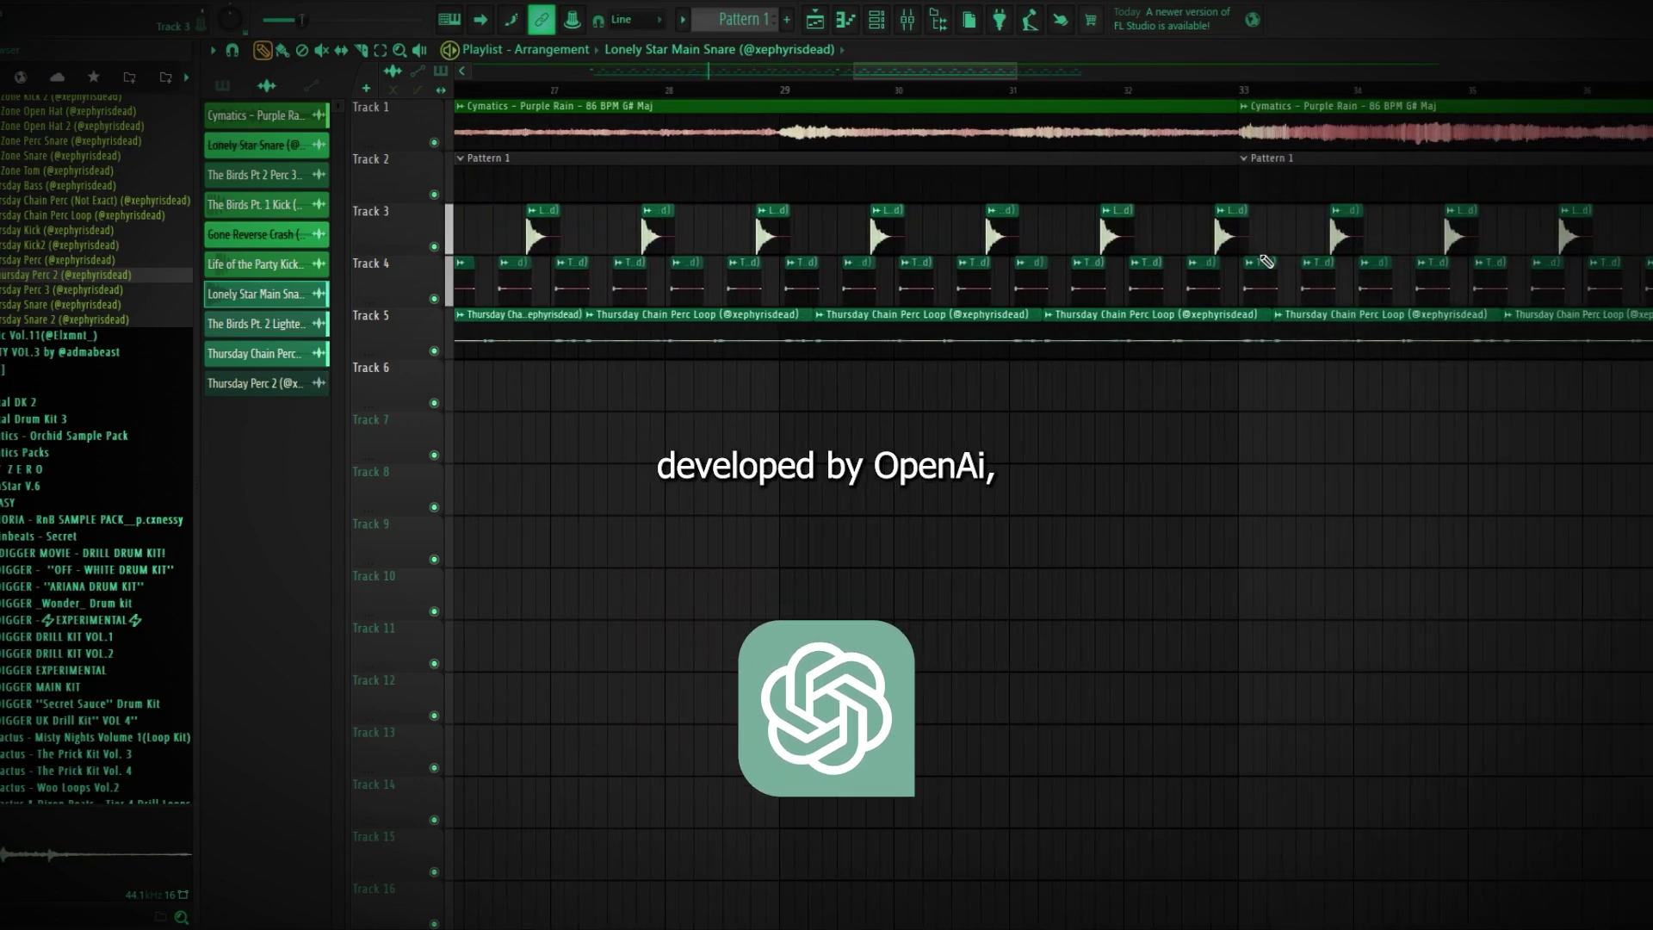
scroll(955, 294, "left", 2)
left_click_drag(1539, 206, 871, 387)
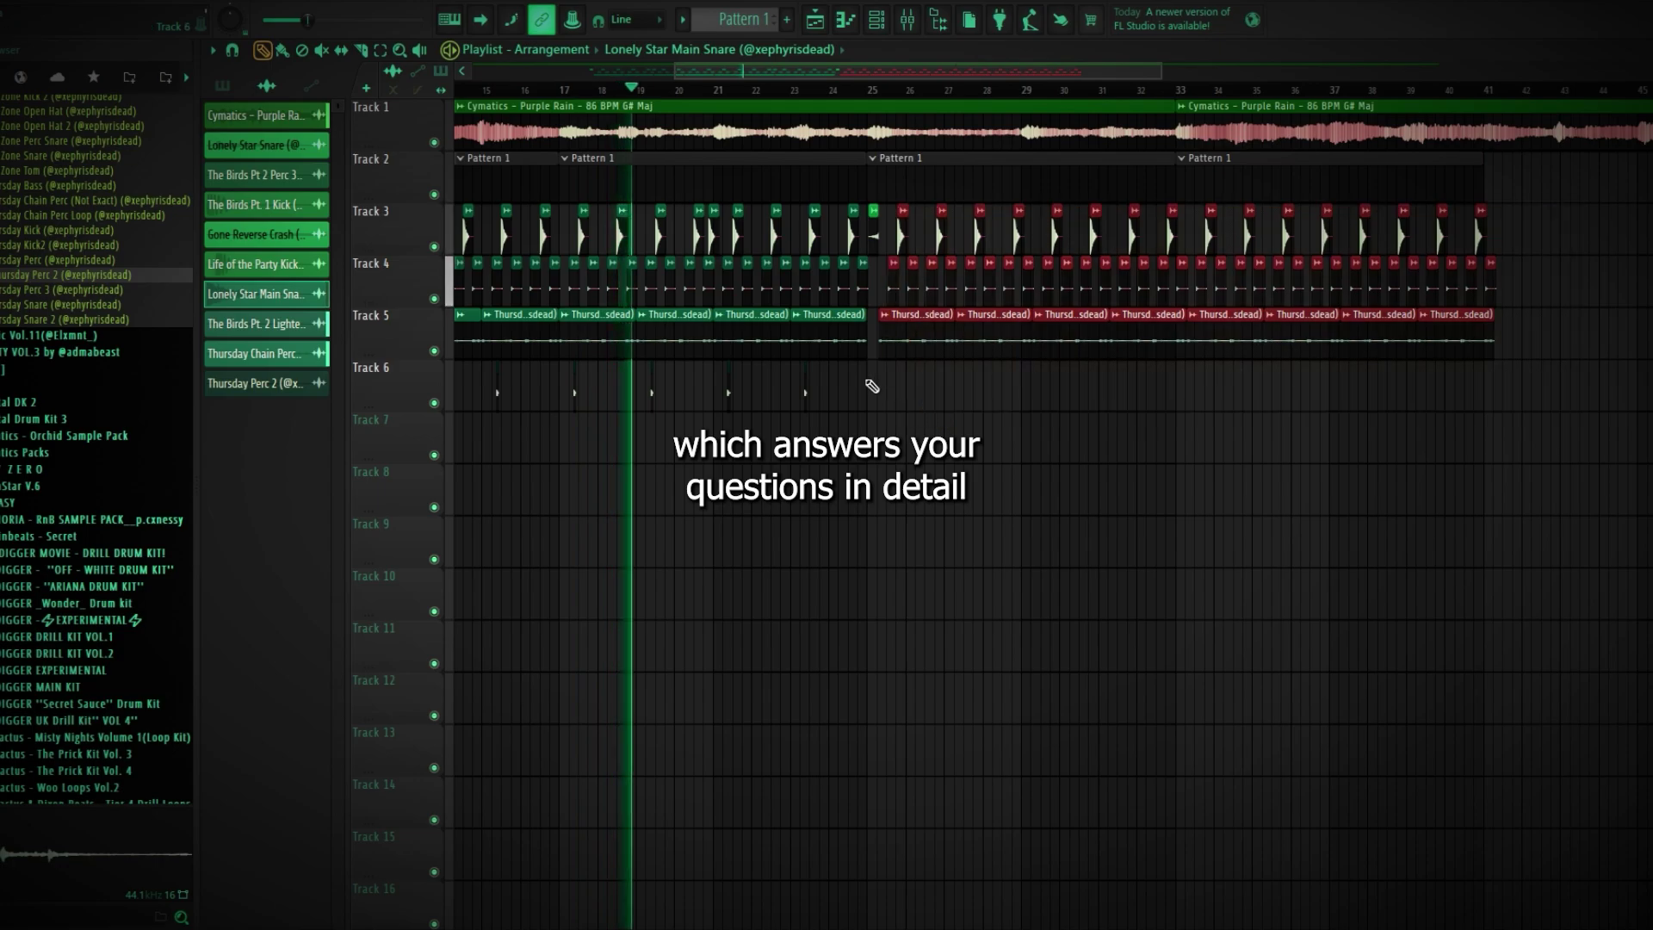
scroll(853, 353, "up", 10)
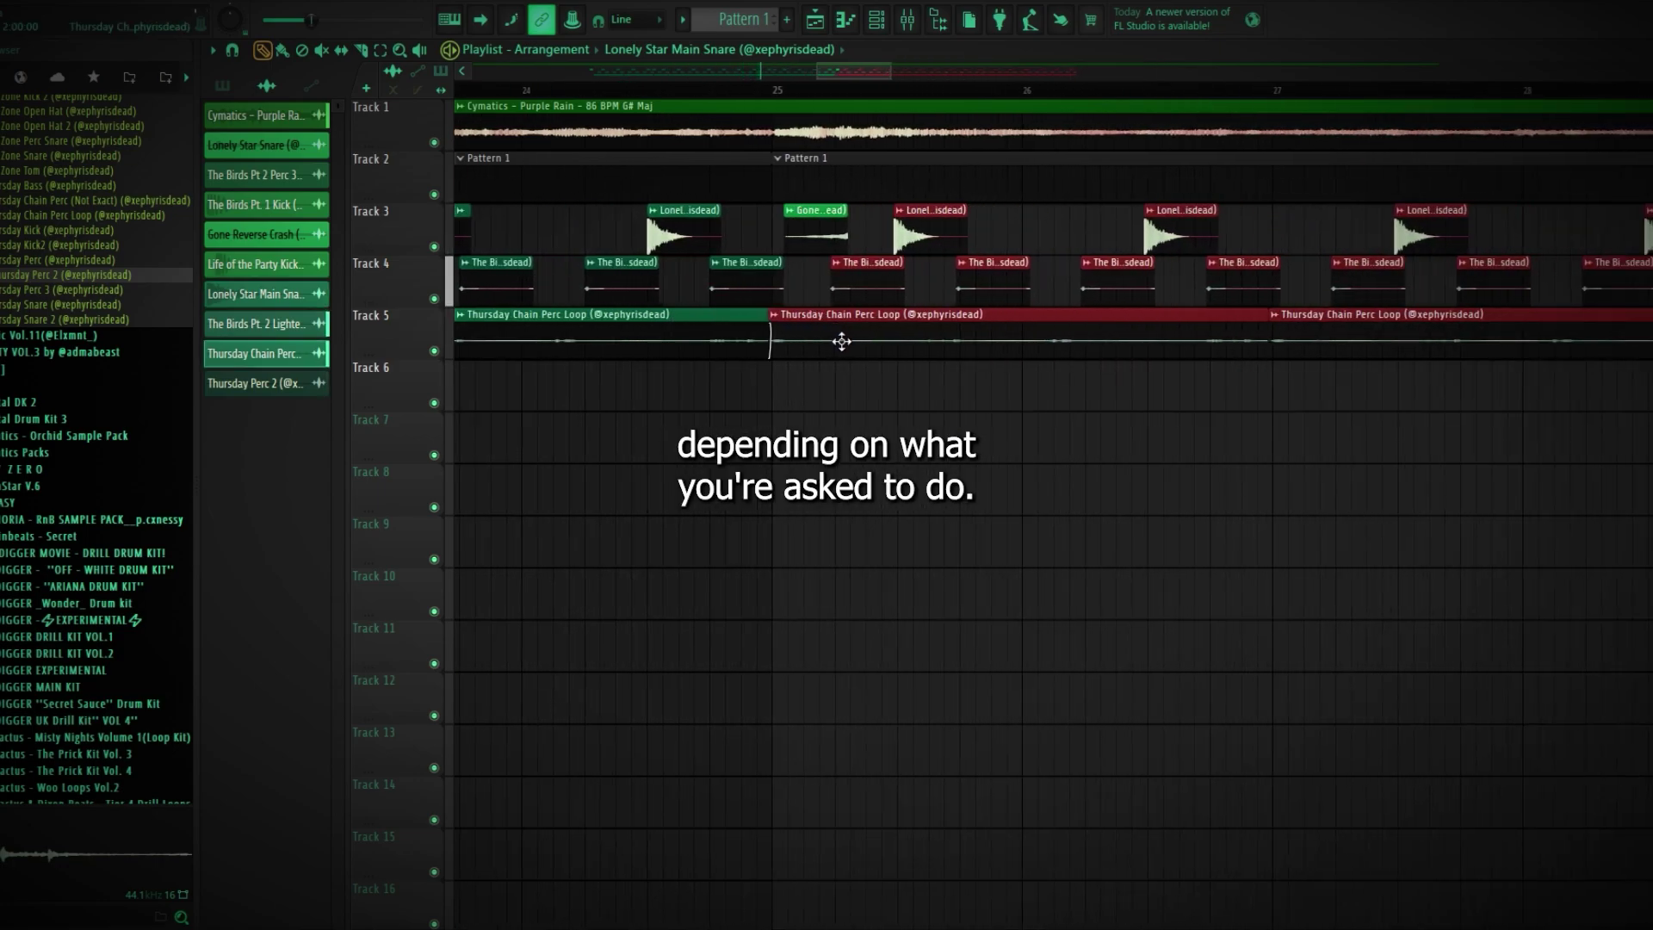
key("Delete")
Duplicate the Pattern 1 and drum clips of bars 9–25 on Tracks 2 to 6 into bars 25–41
scroll(841, 342, "down", 10)
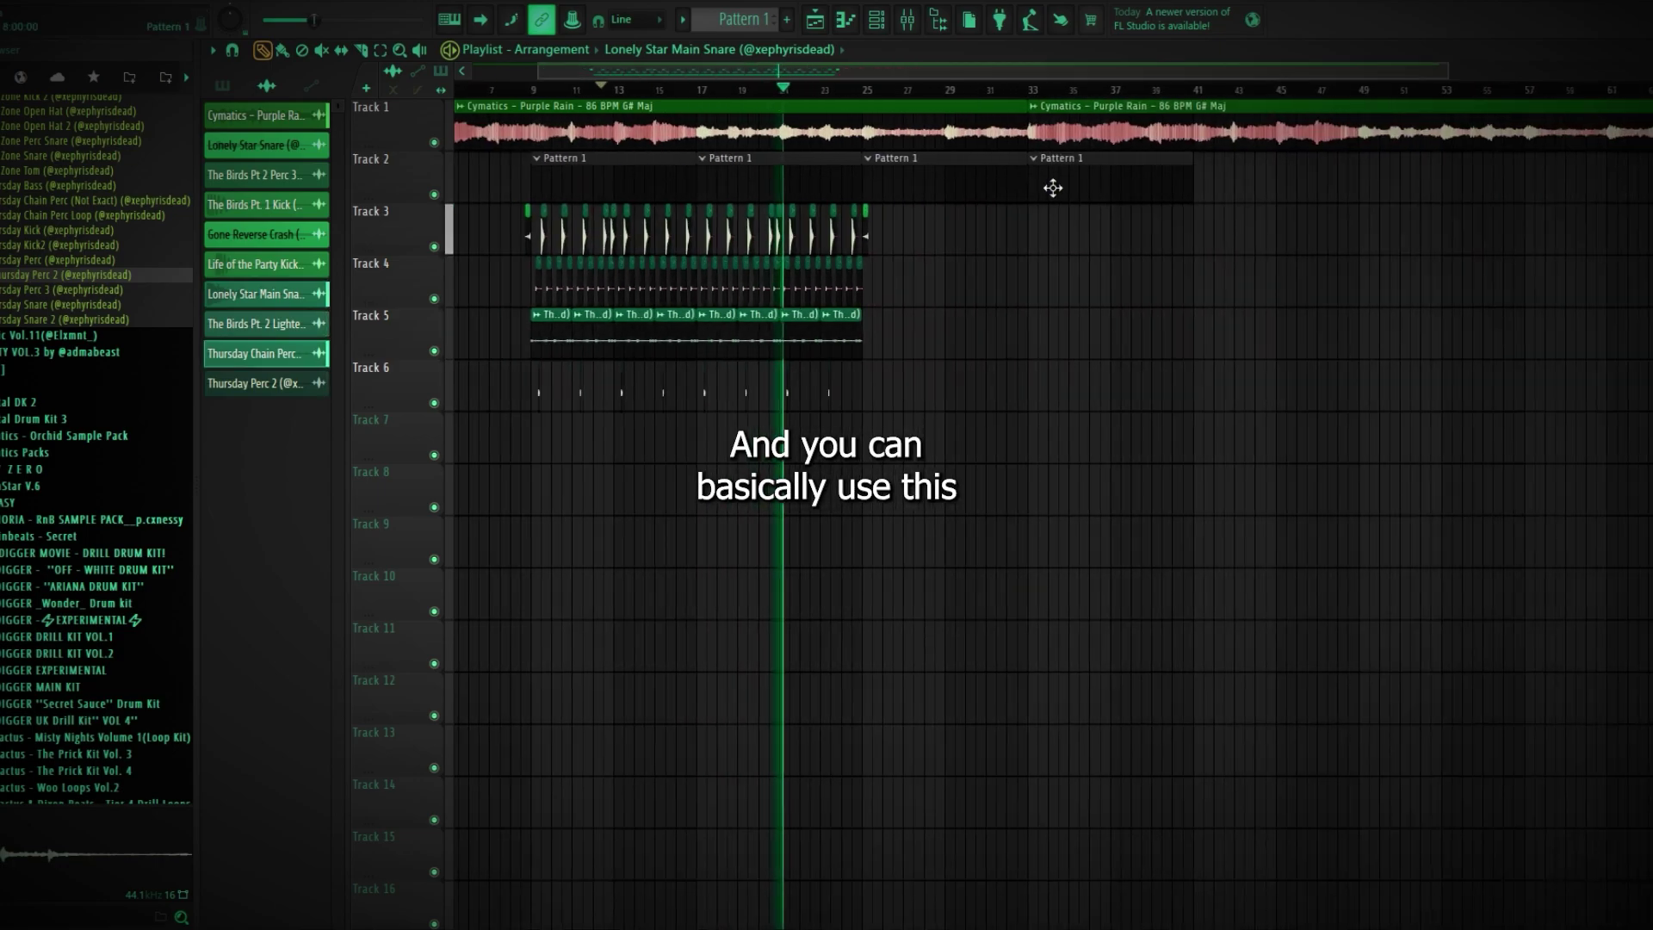
left_click_drag(1016, 190, 460, 422)
scroll(954, 250, "up", 4)
scroll(974, 254, "down", 3)
left_click_drag(1025, 182, 525, 435)
key("ctrl+b")
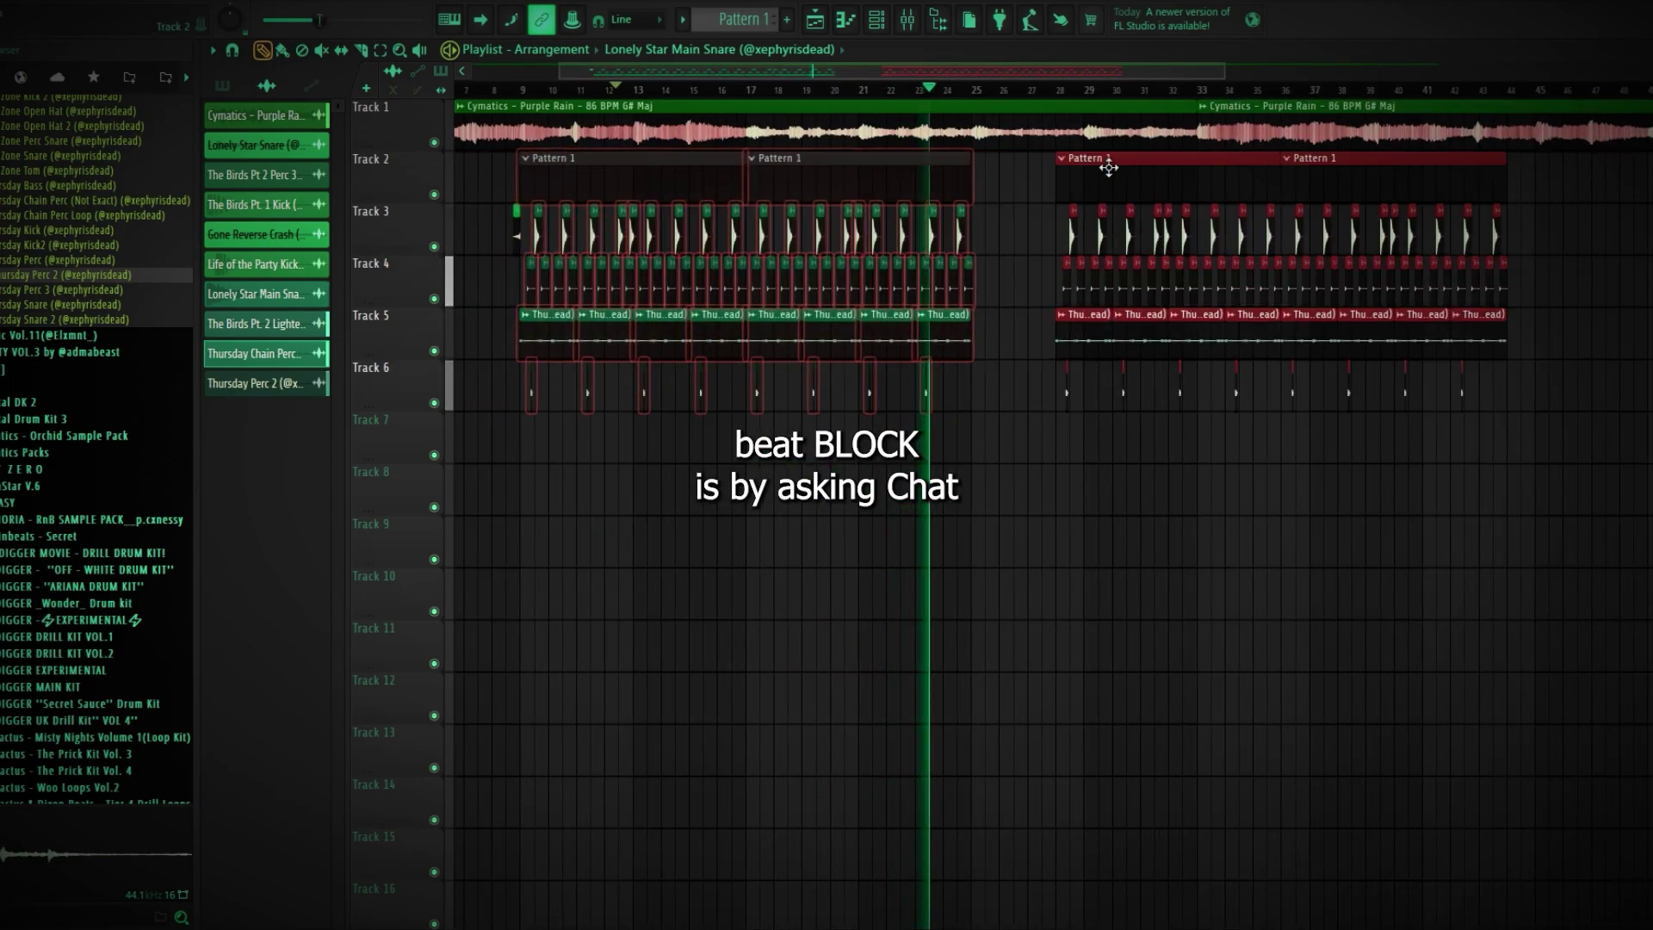
scroll(1015, 522, "up", 4)
left_click(1014, 524, "ctrl")
scroll(996, 527, "down", 5)
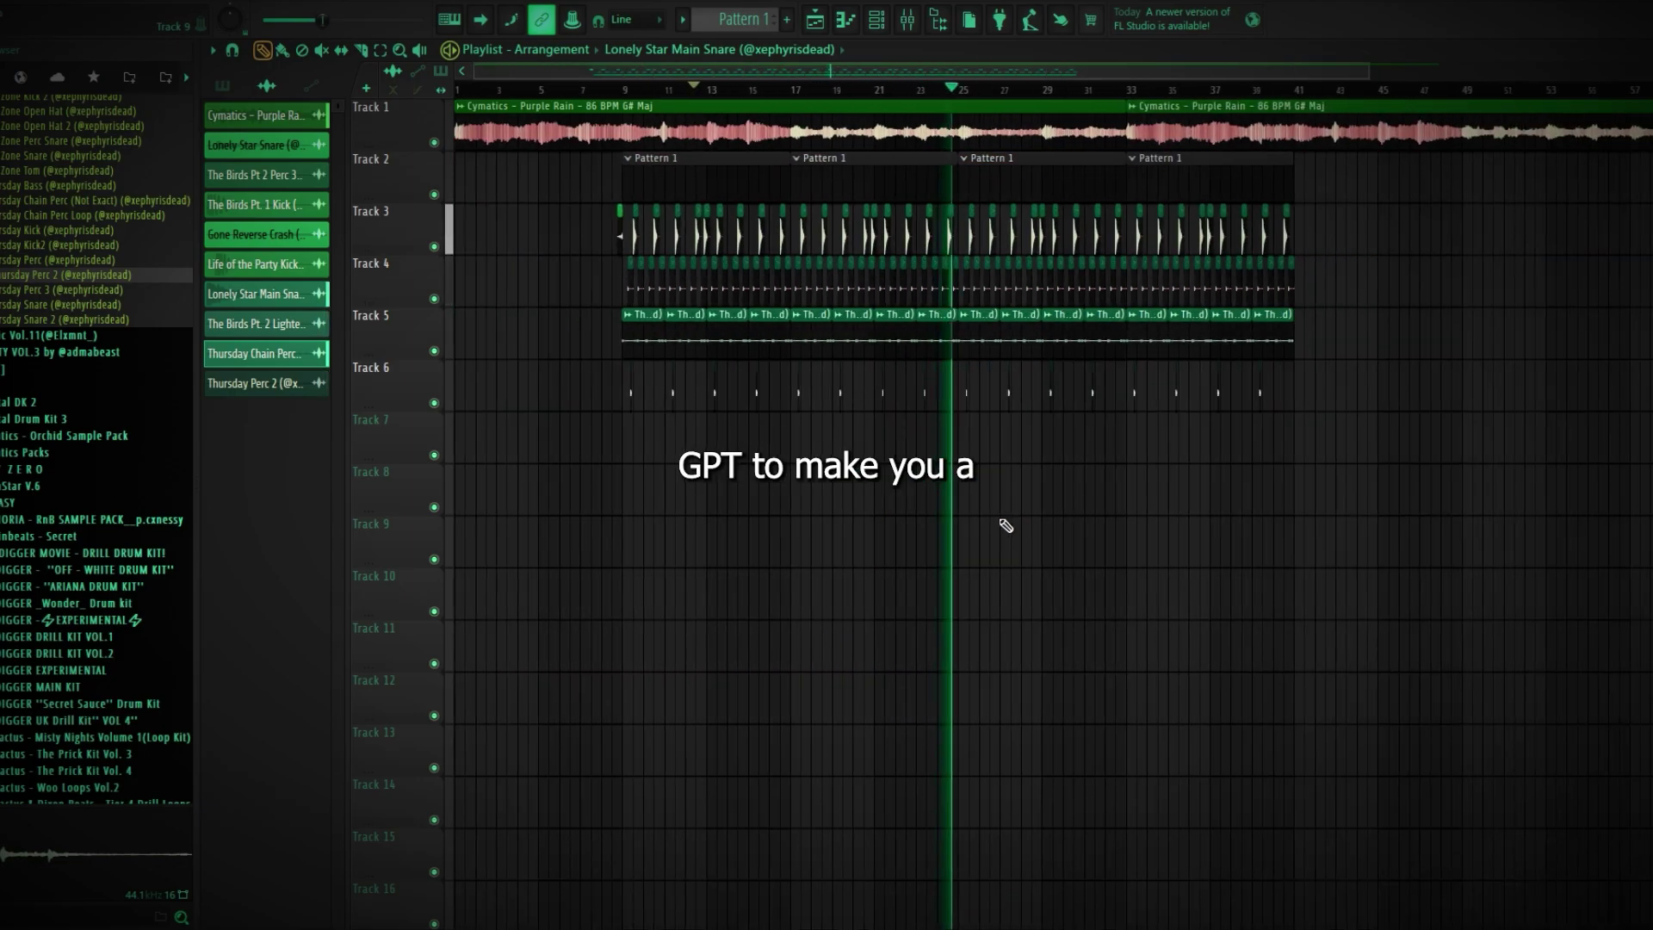
Preview samples from the Thursday Drum Kit, including Thursday Bass, and add The Zone Open Hat 2 to the project
scroll(151, 413, "up", 8)
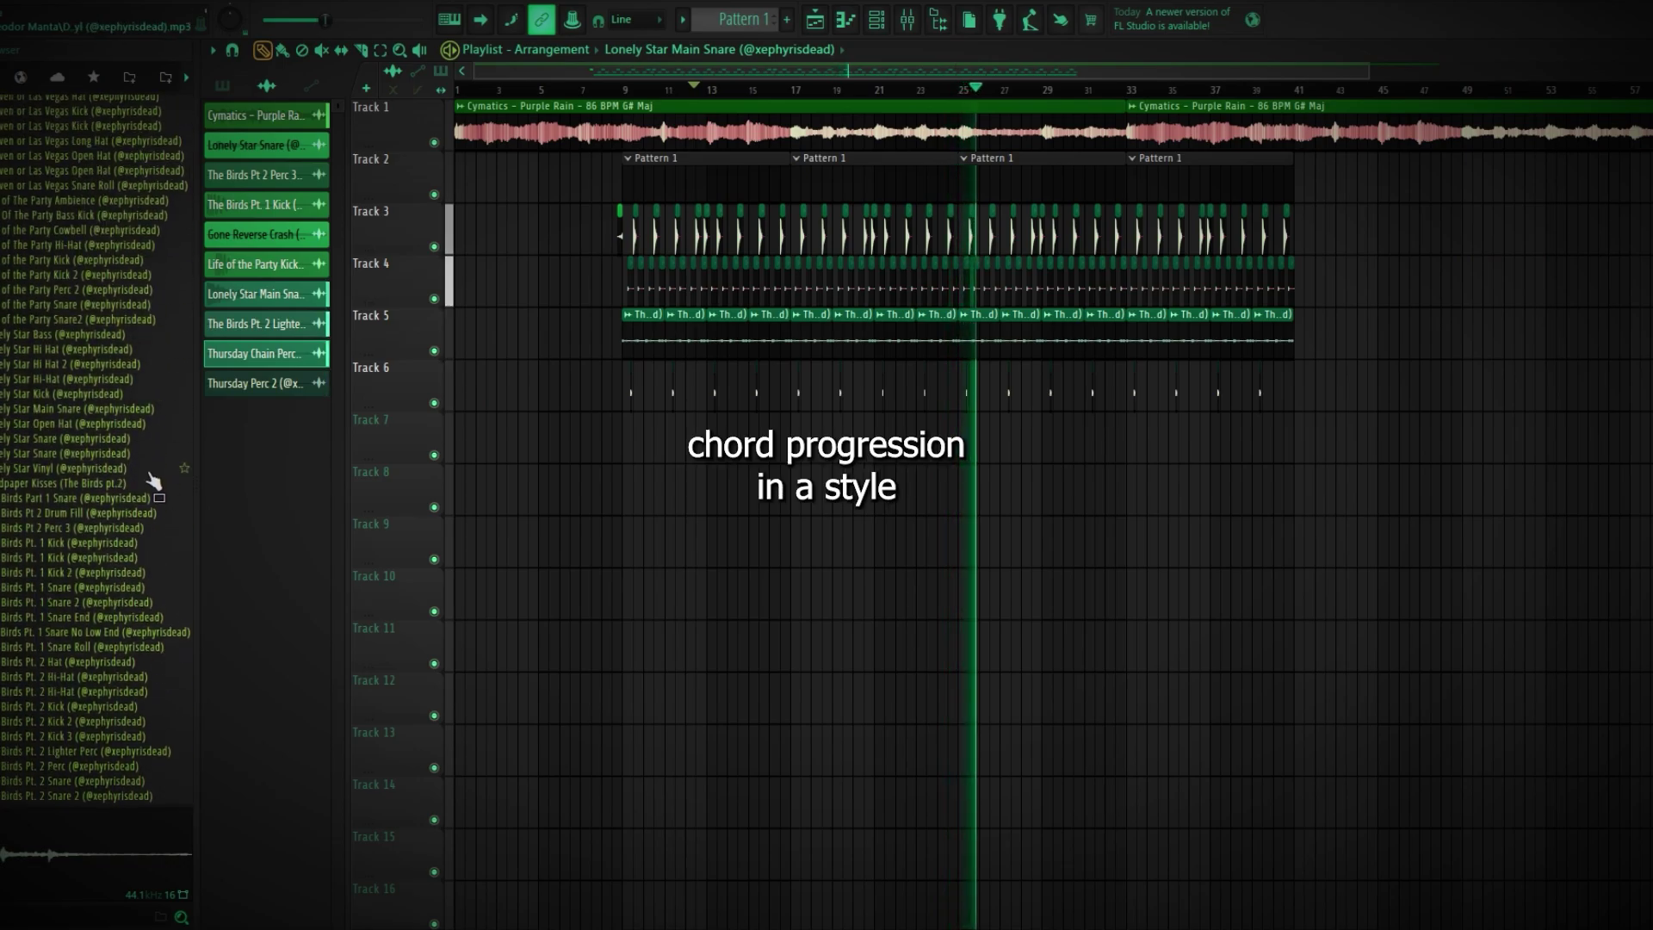
scroll(144, 478, "up", 5)
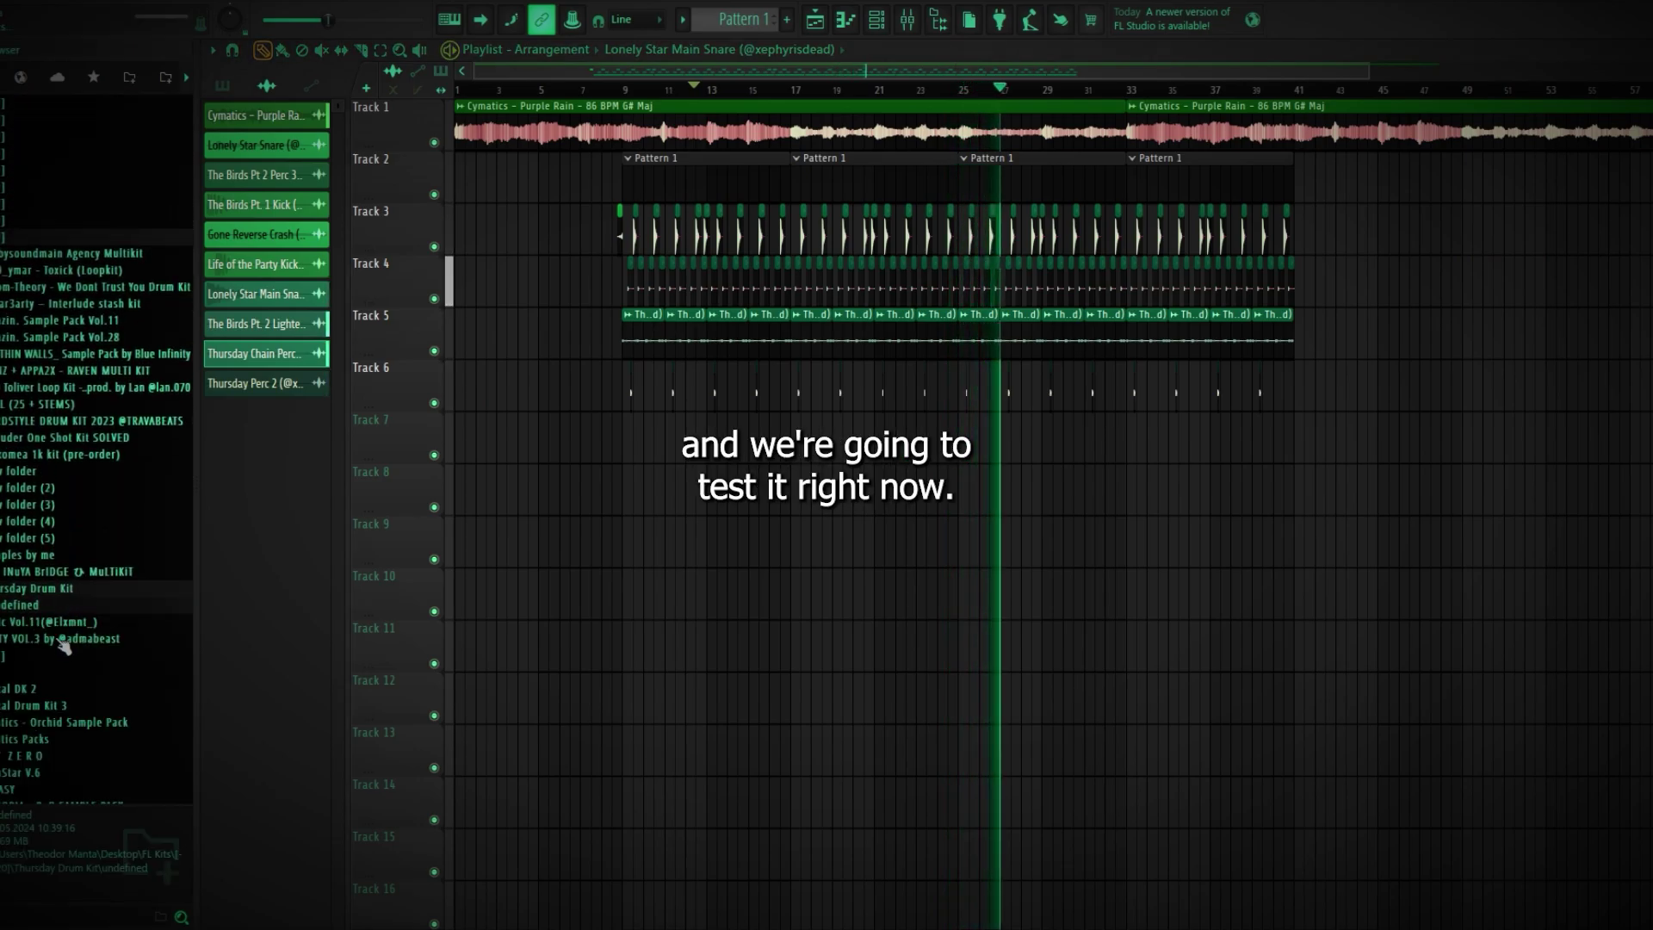
scroll(56, 613, "down", 15)
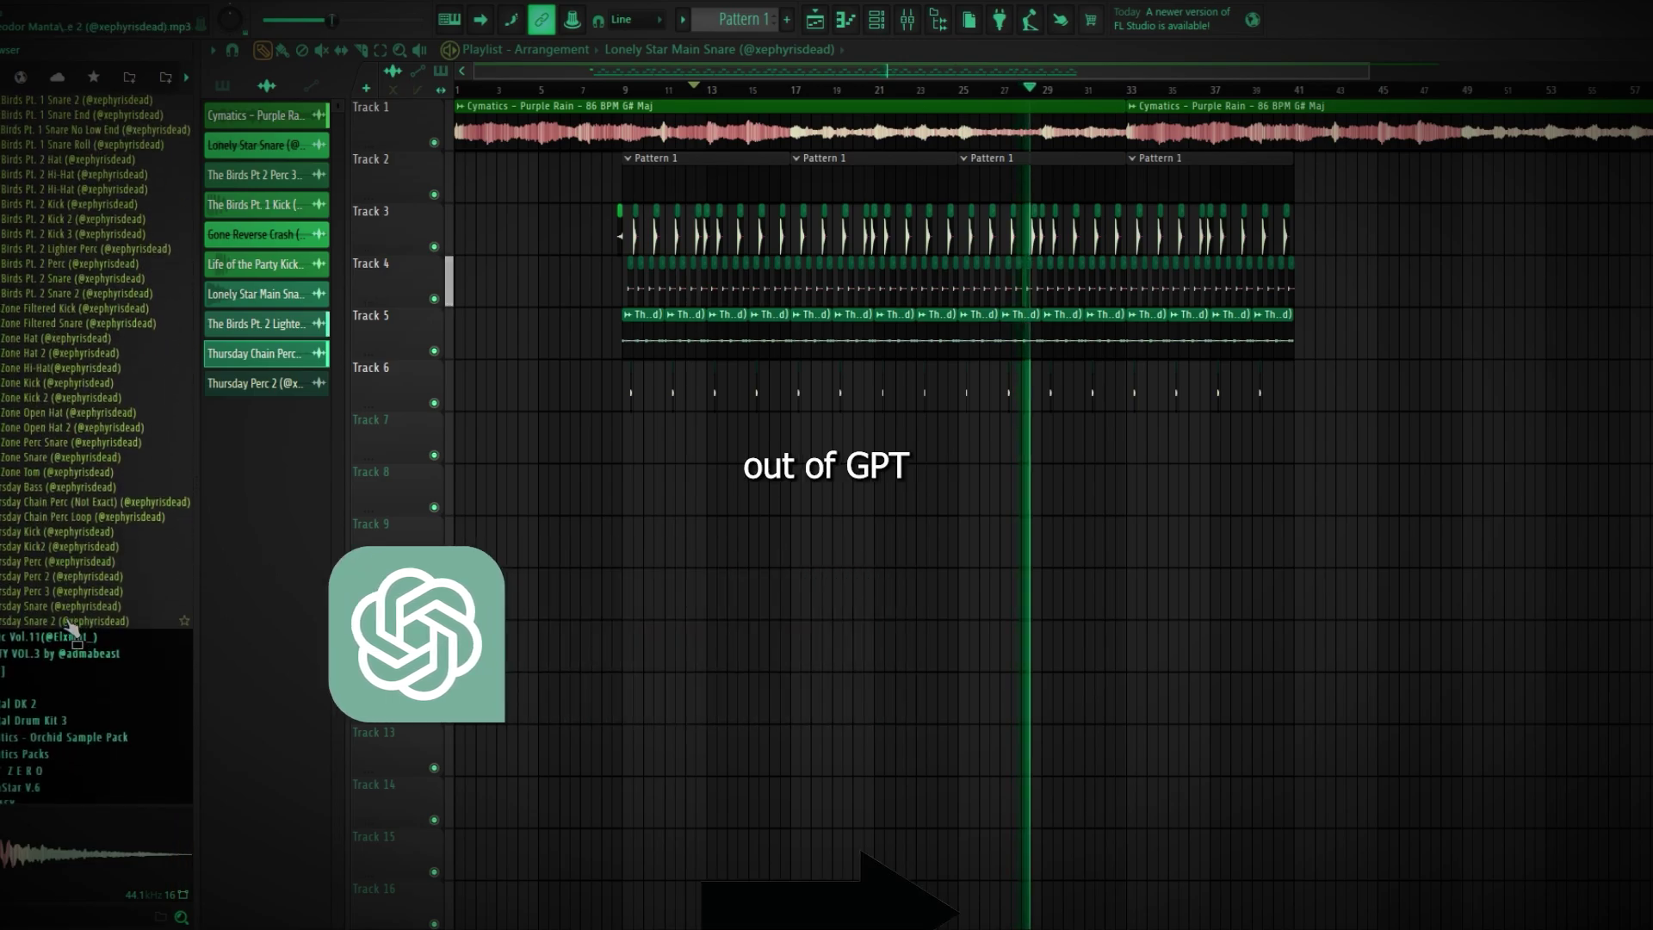
left_click(71, 520)
left_click(75, 488)
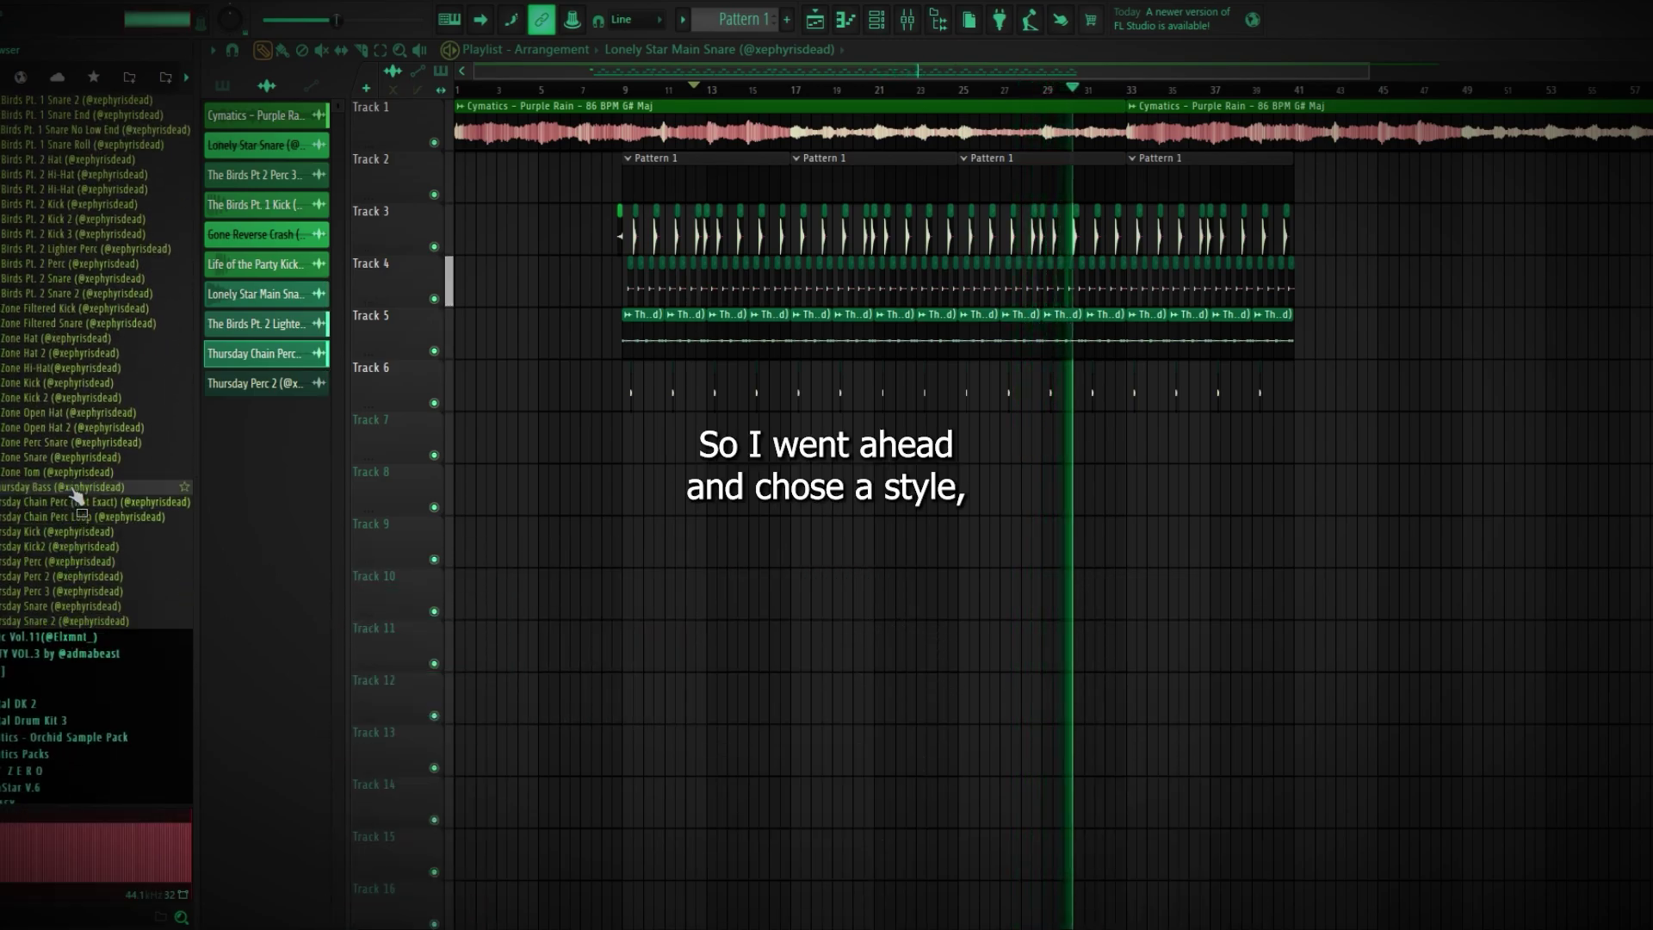
left_click(48, 428)
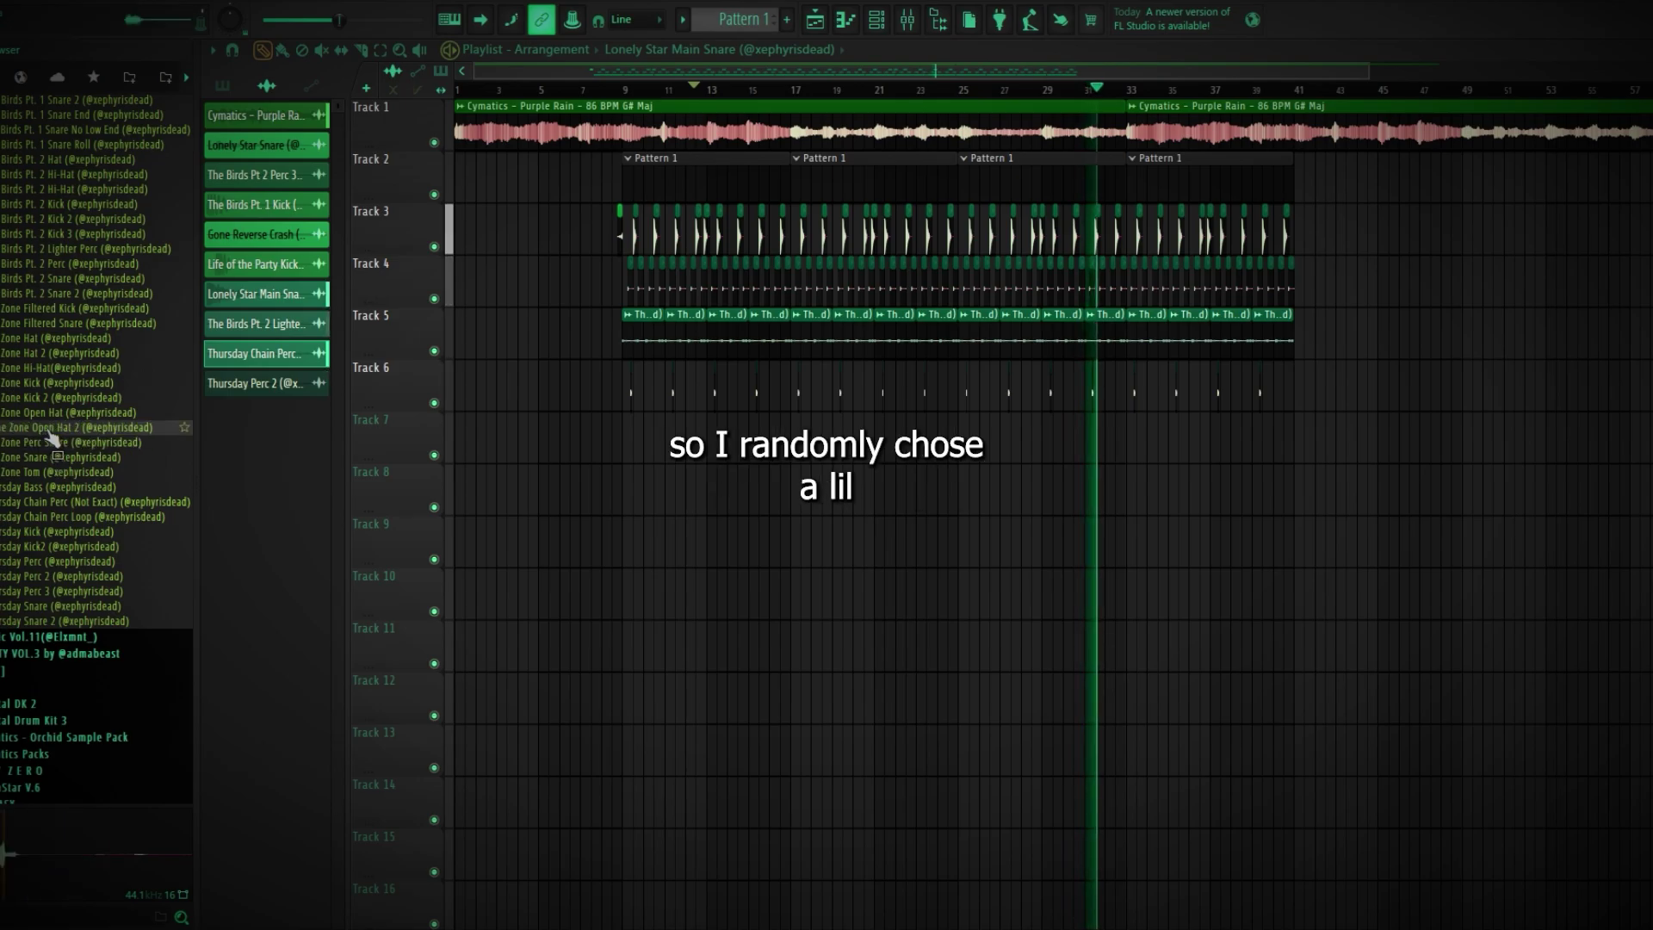
left_click_drag(50, 439, 258, 413)
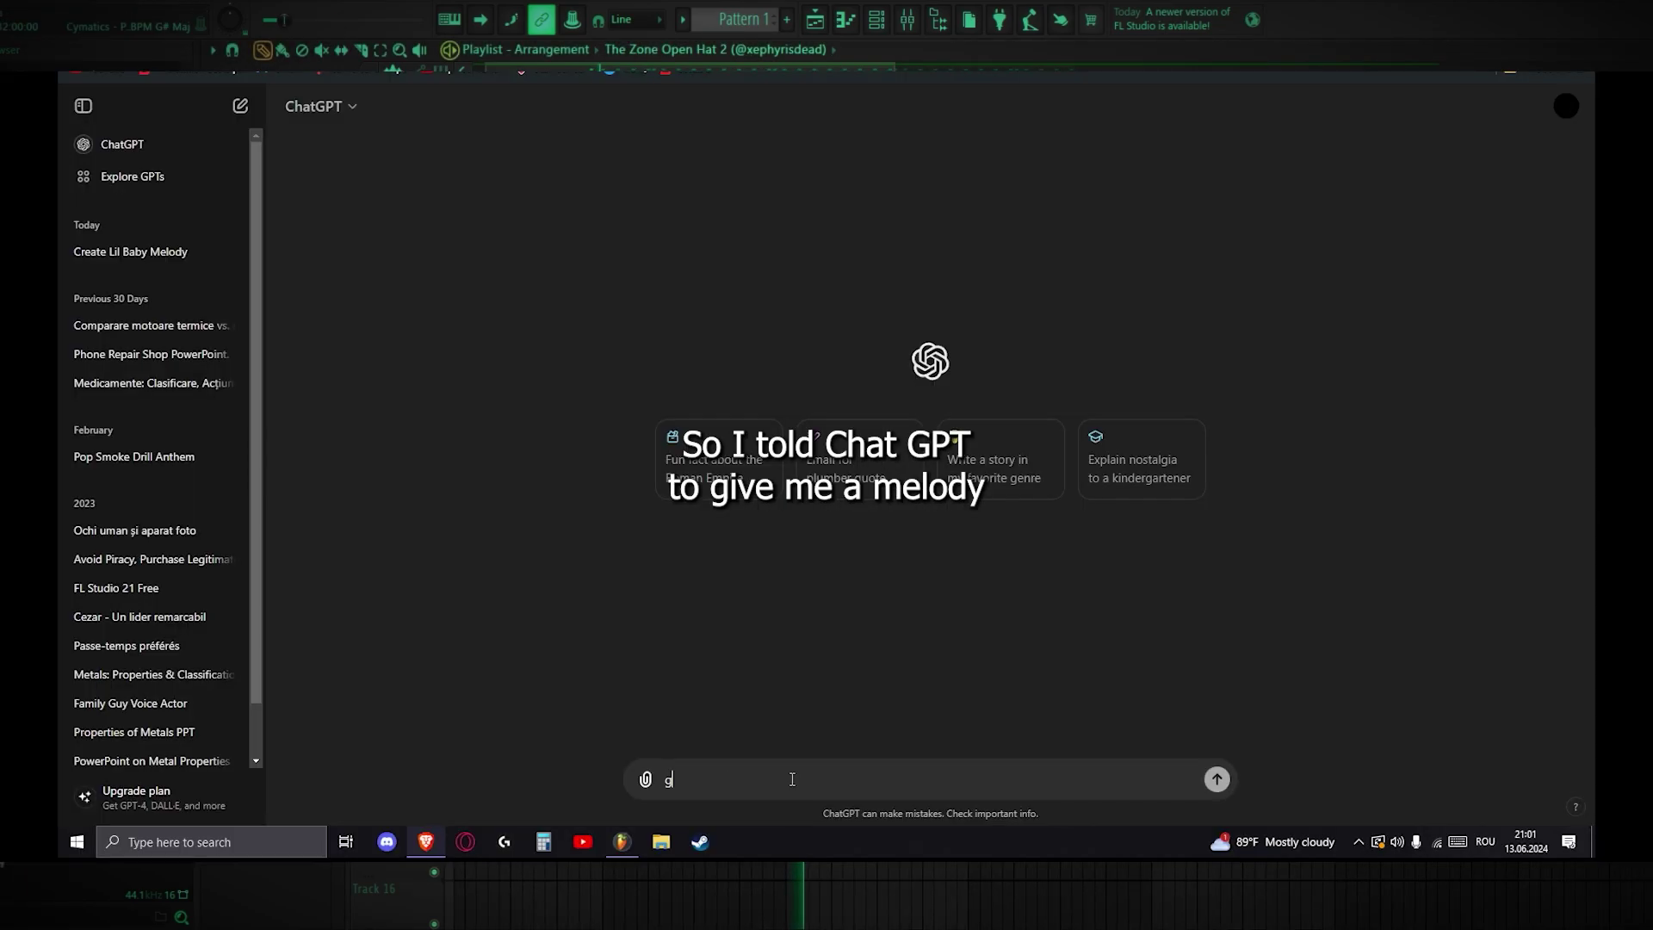
Switch to ChatGPT and ask "give me a melody idea in midi in the style of lil baby using a piano"
type("me a me")
type("lody")
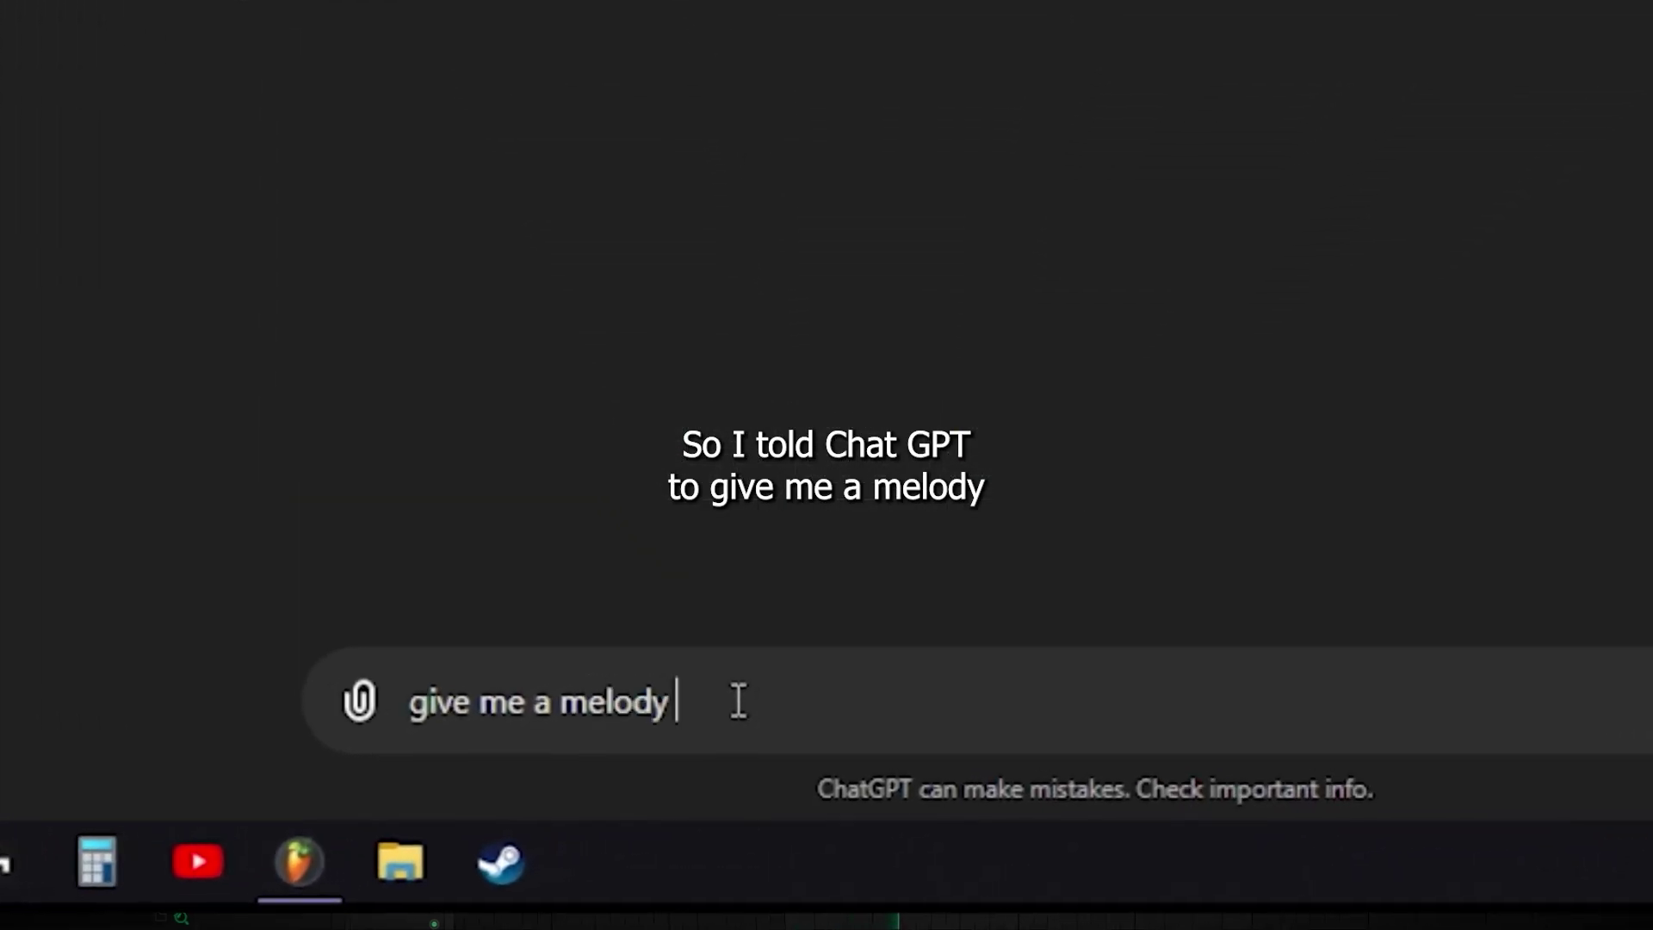
type(" idea in midi in the style of lil bab")
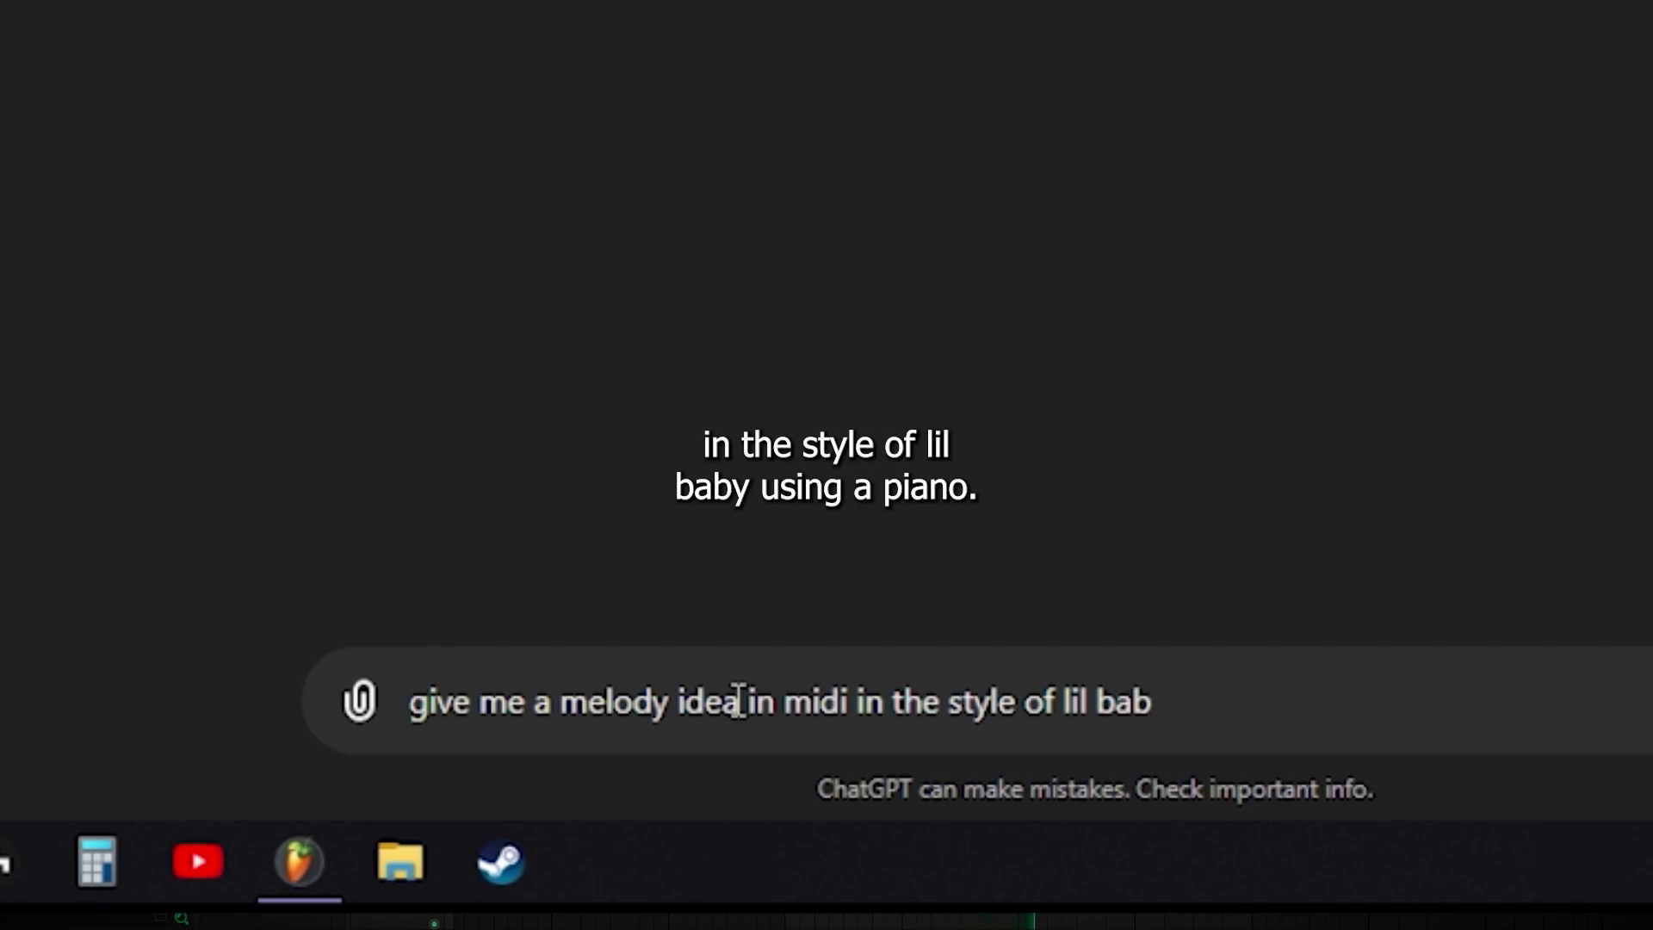
type("y us")
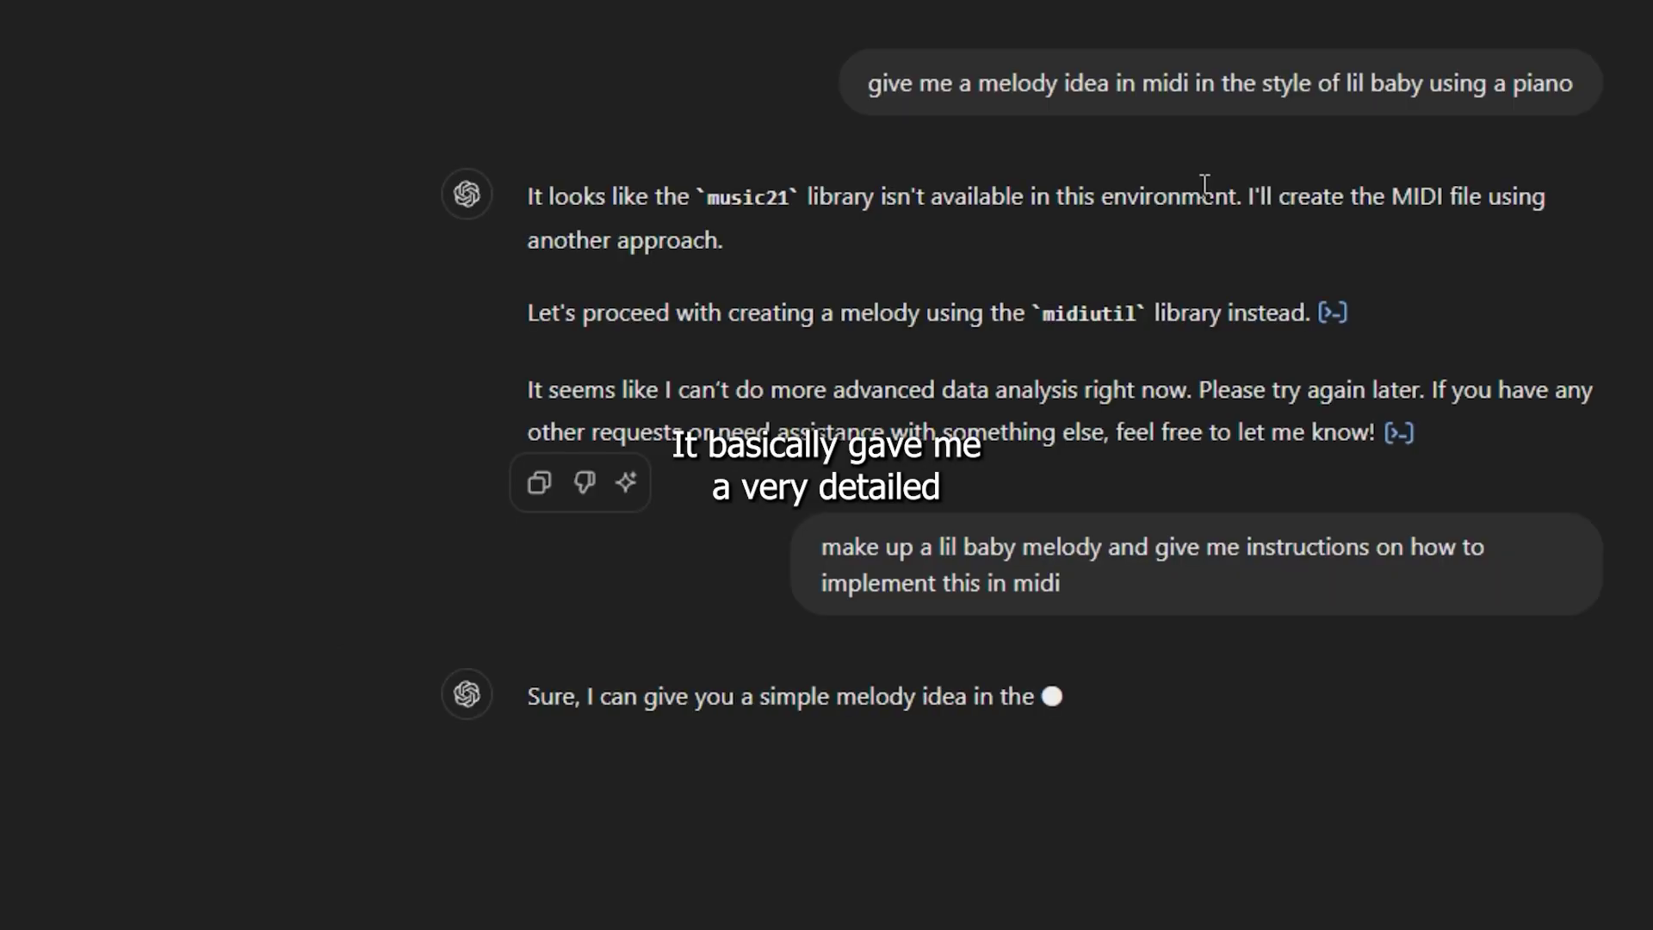
Read through ChatGPT's melody note list and its instructions for implementing the melody in MIDI
scroll(1204, 183, "down", 3)
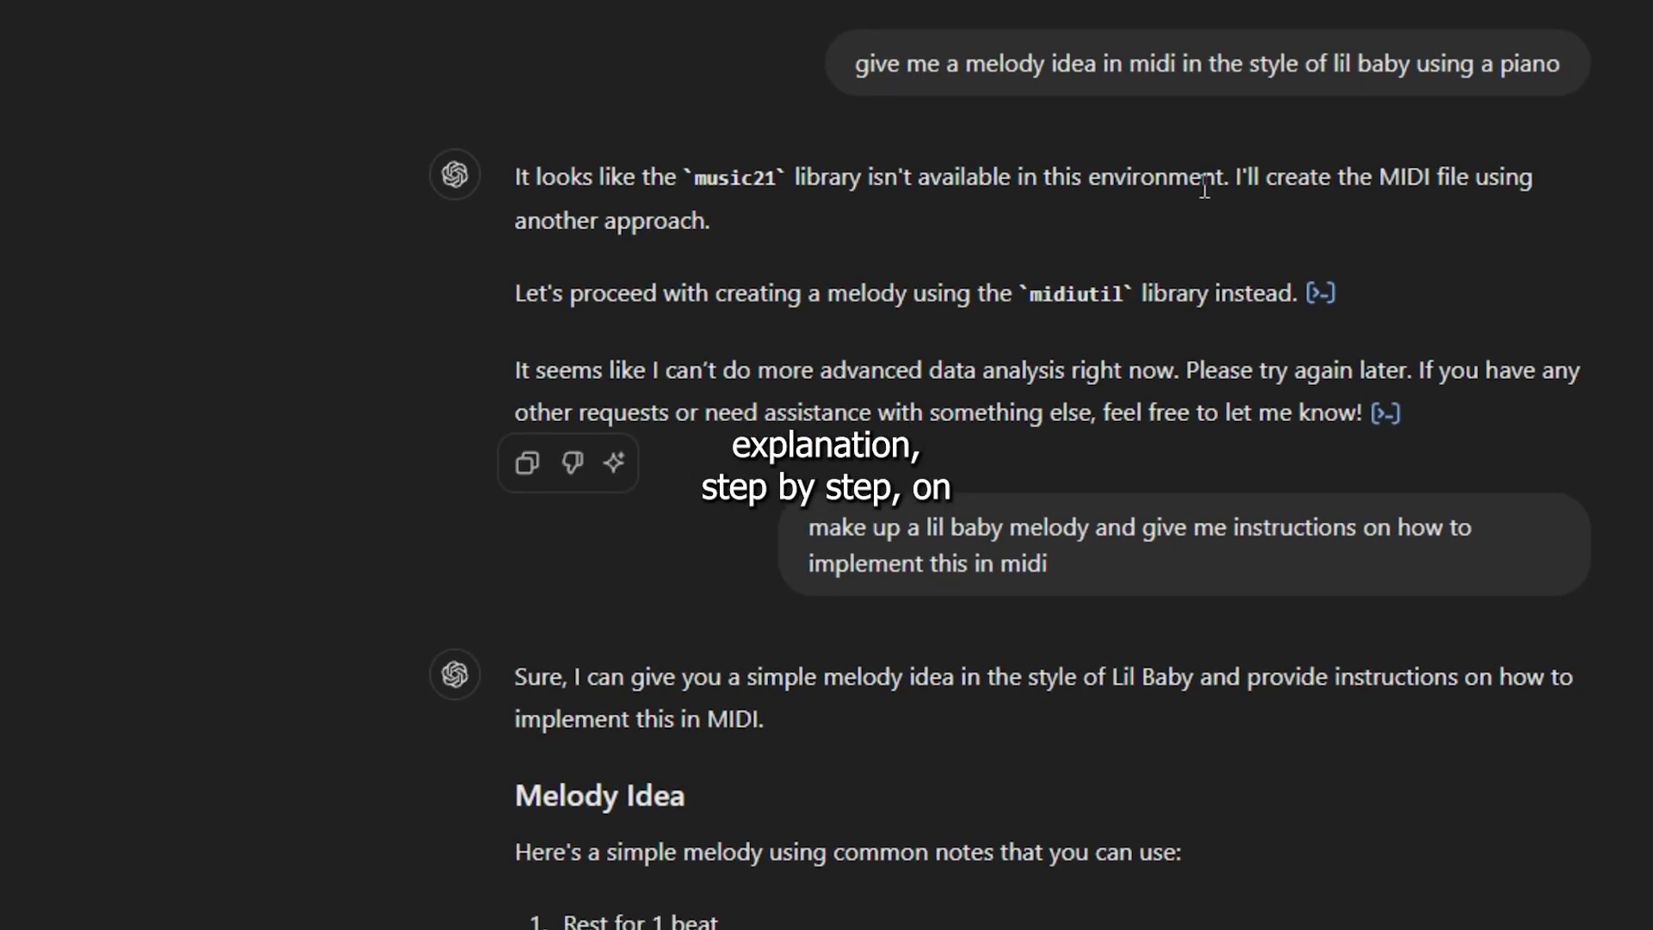
scroll(1204, 183, "down", 5)
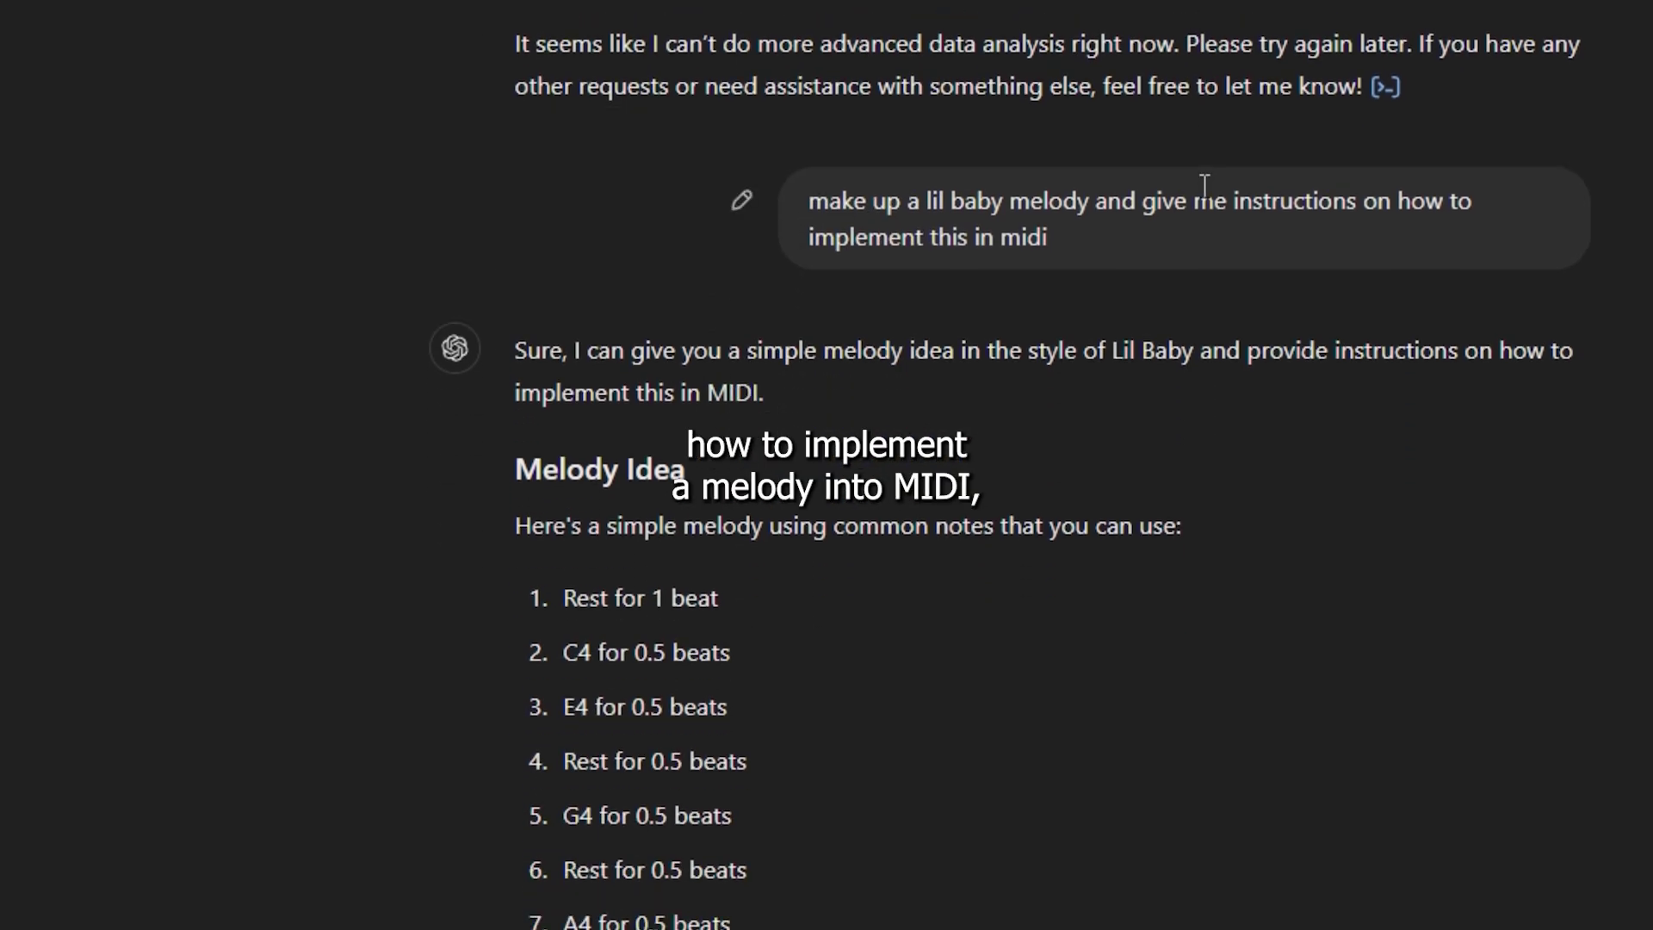
scroll(1203, 190, "down", 2)
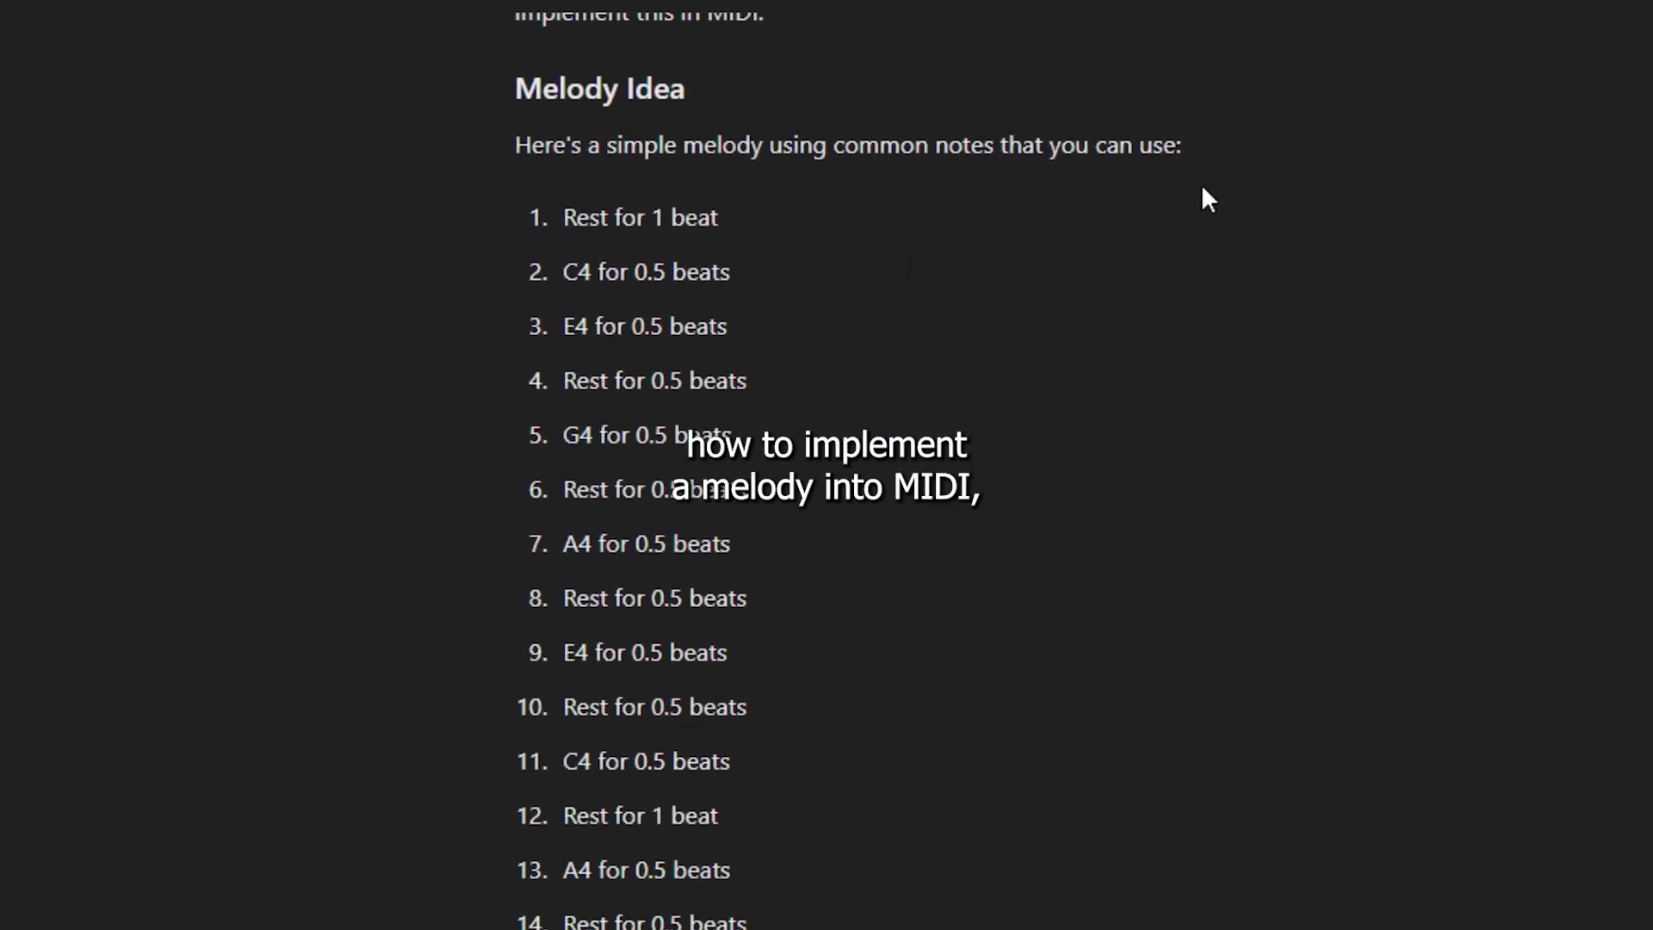
scroll(1204, 189, "down", 3)
scroll(1204, 189, "down", 2)
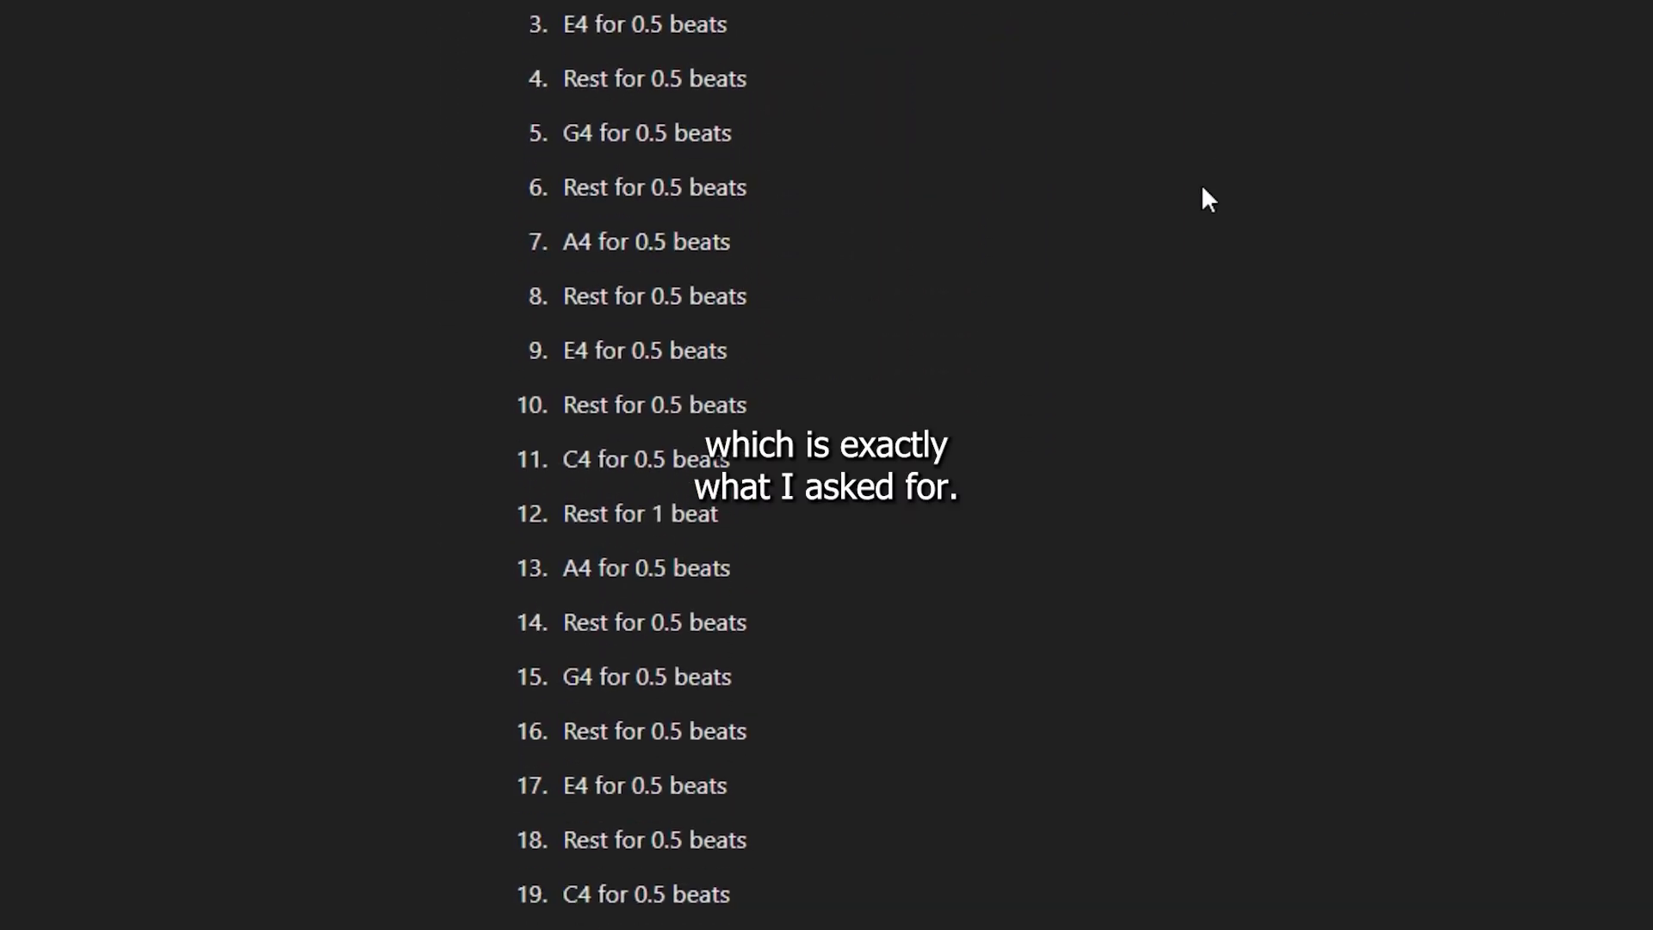
scroll(1204, 190, "down", 4)
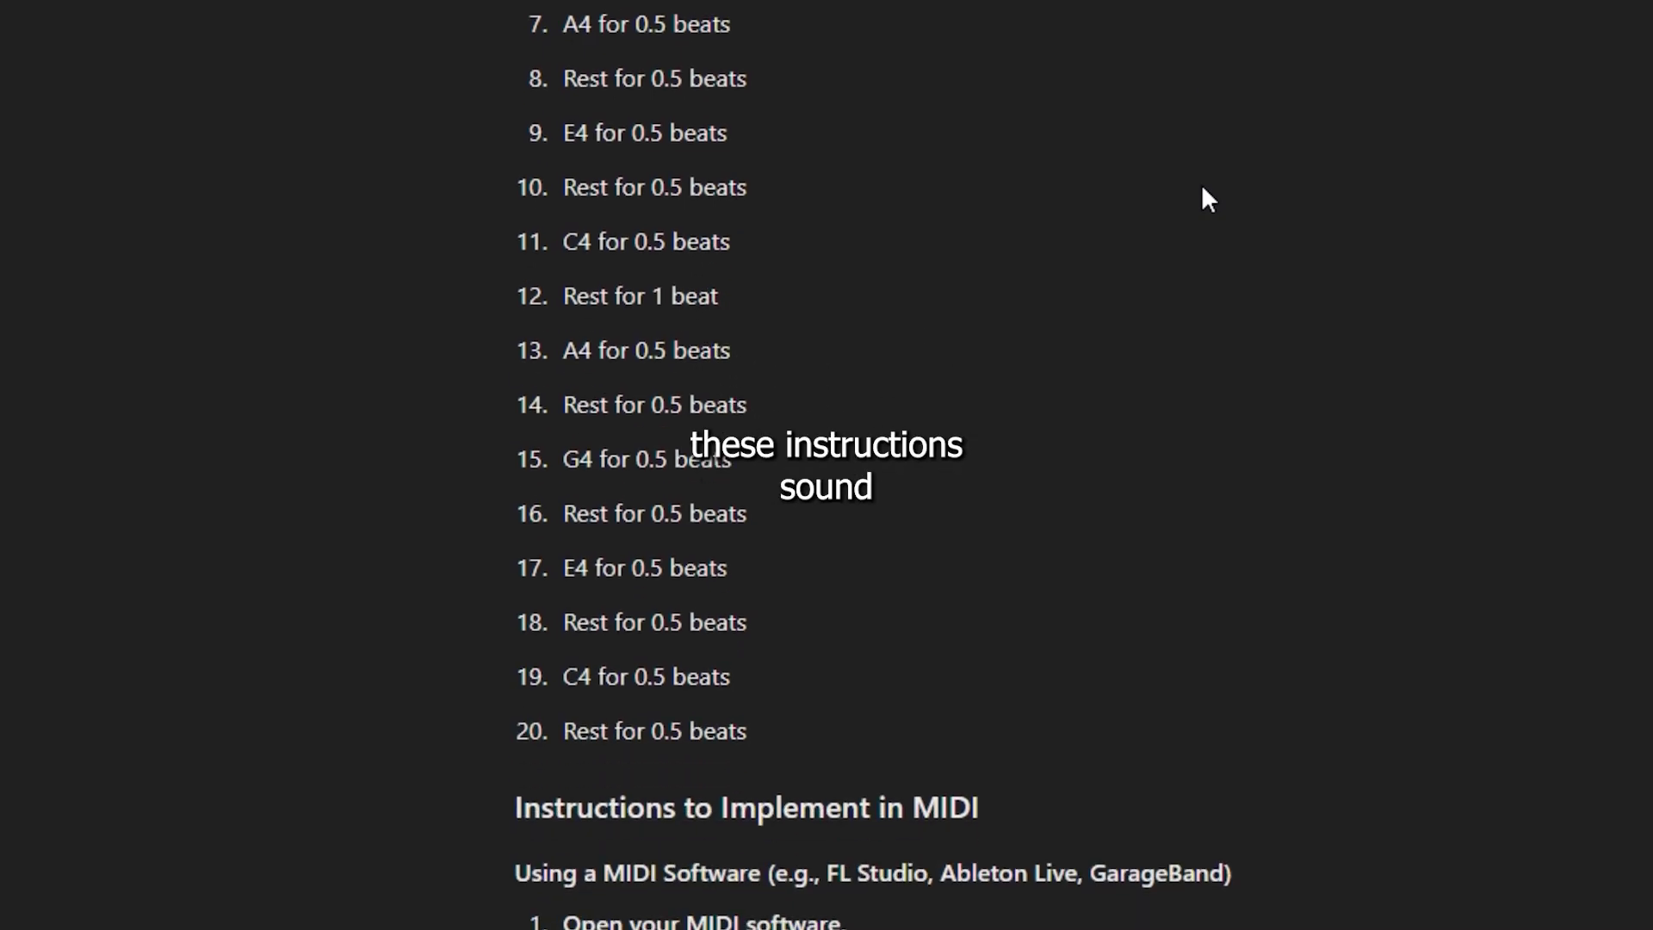
scroll(1203, 188, "down", 3)
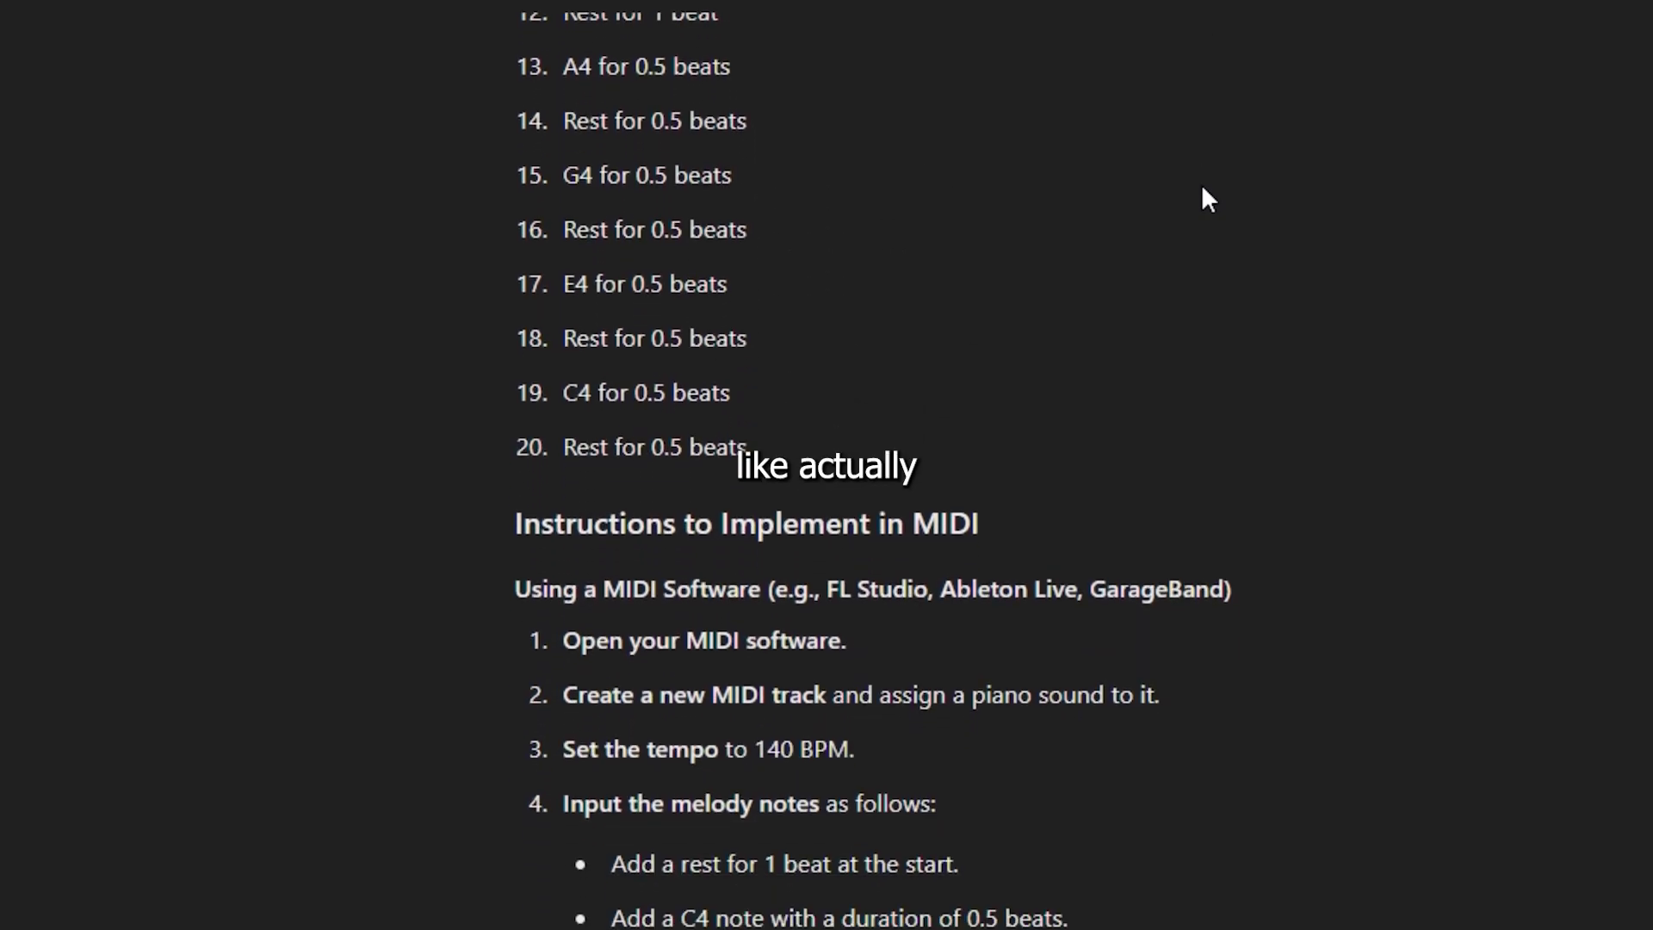
scroll(1202, 187, "down", 2)
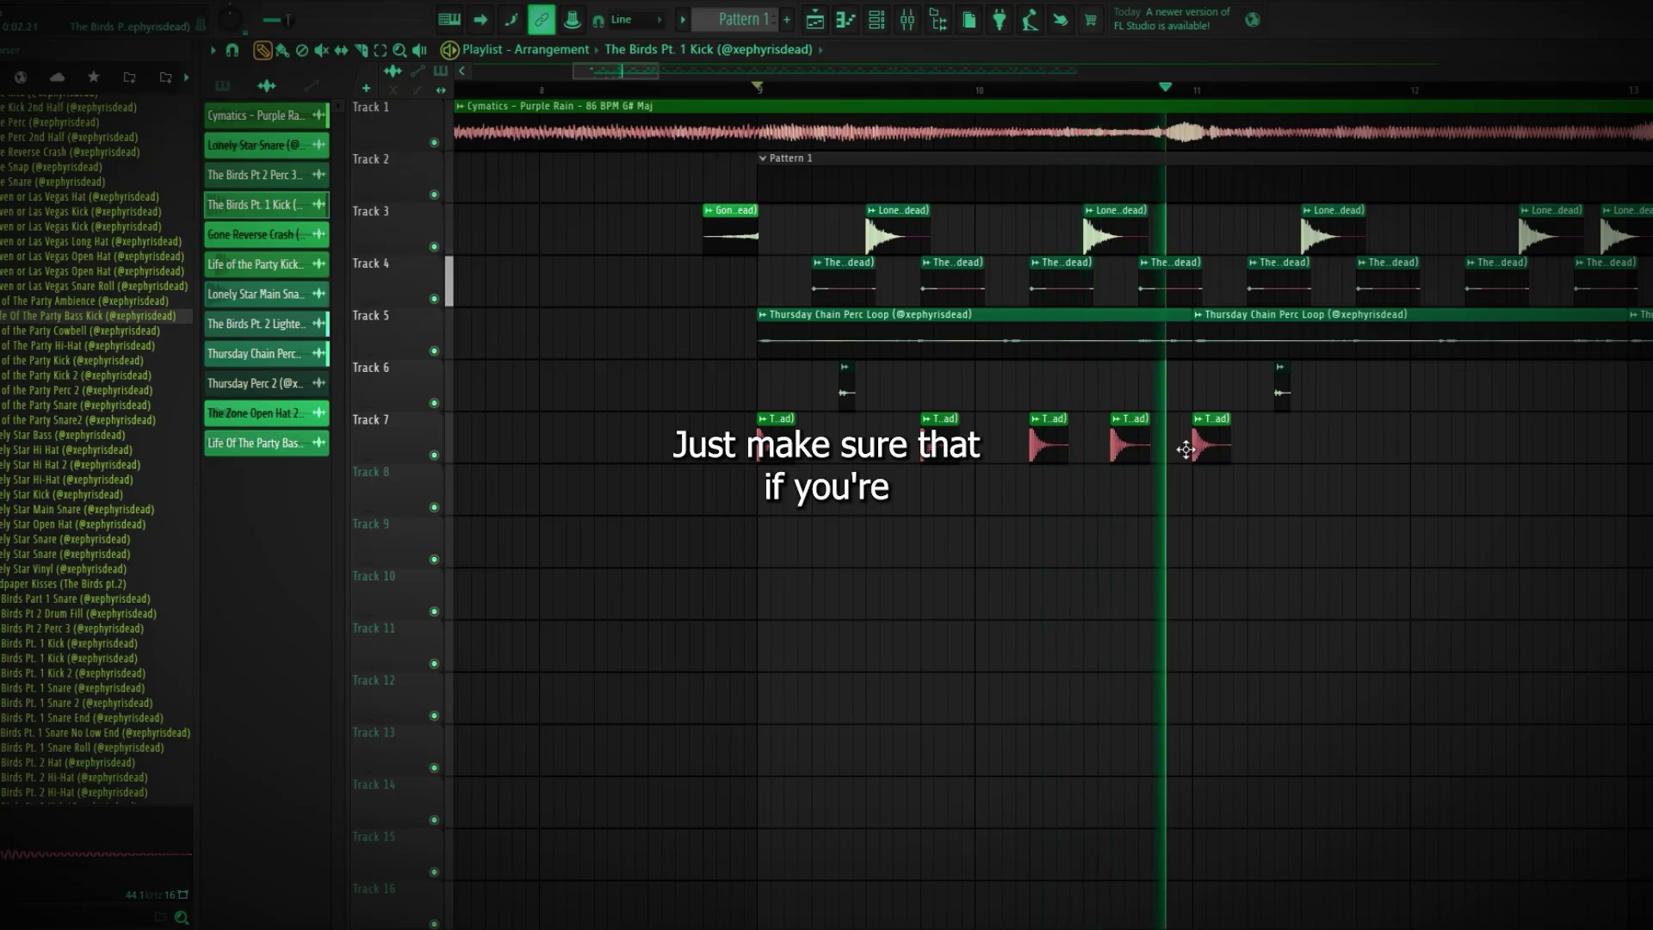
Open the sample settings of the Track 7 kick clip and browse to the kick samples of the KAYDEE PRO drum kit
double_click(1192, 444)
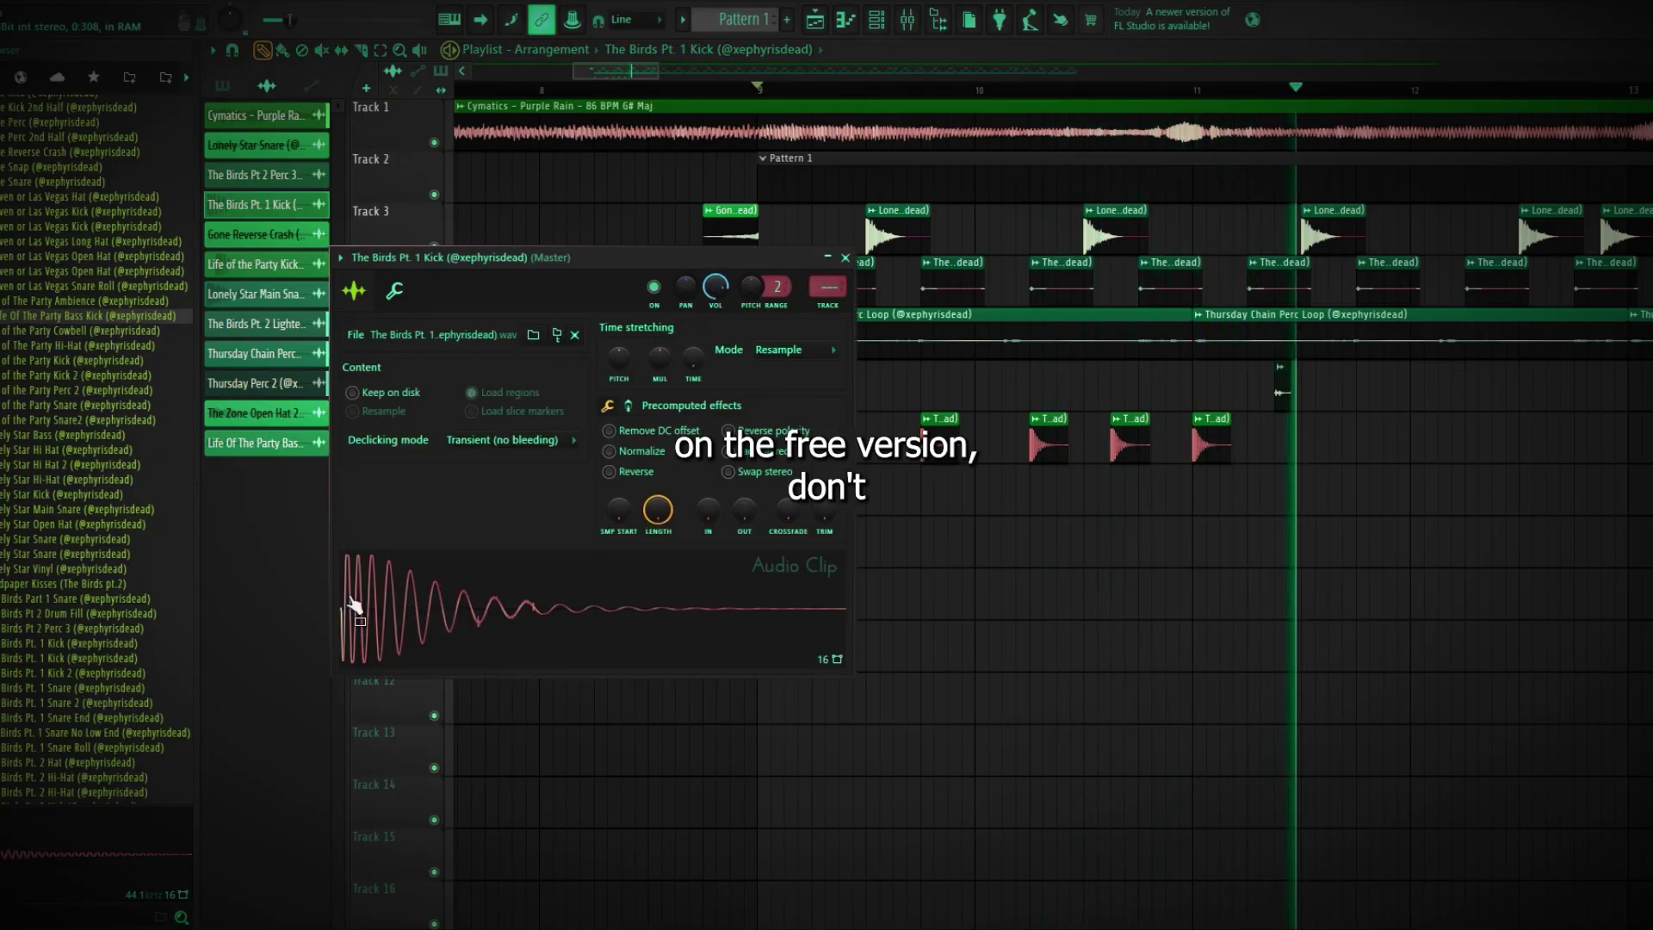
scroll(97, 649, "up", 10)
left_click(12, 708)
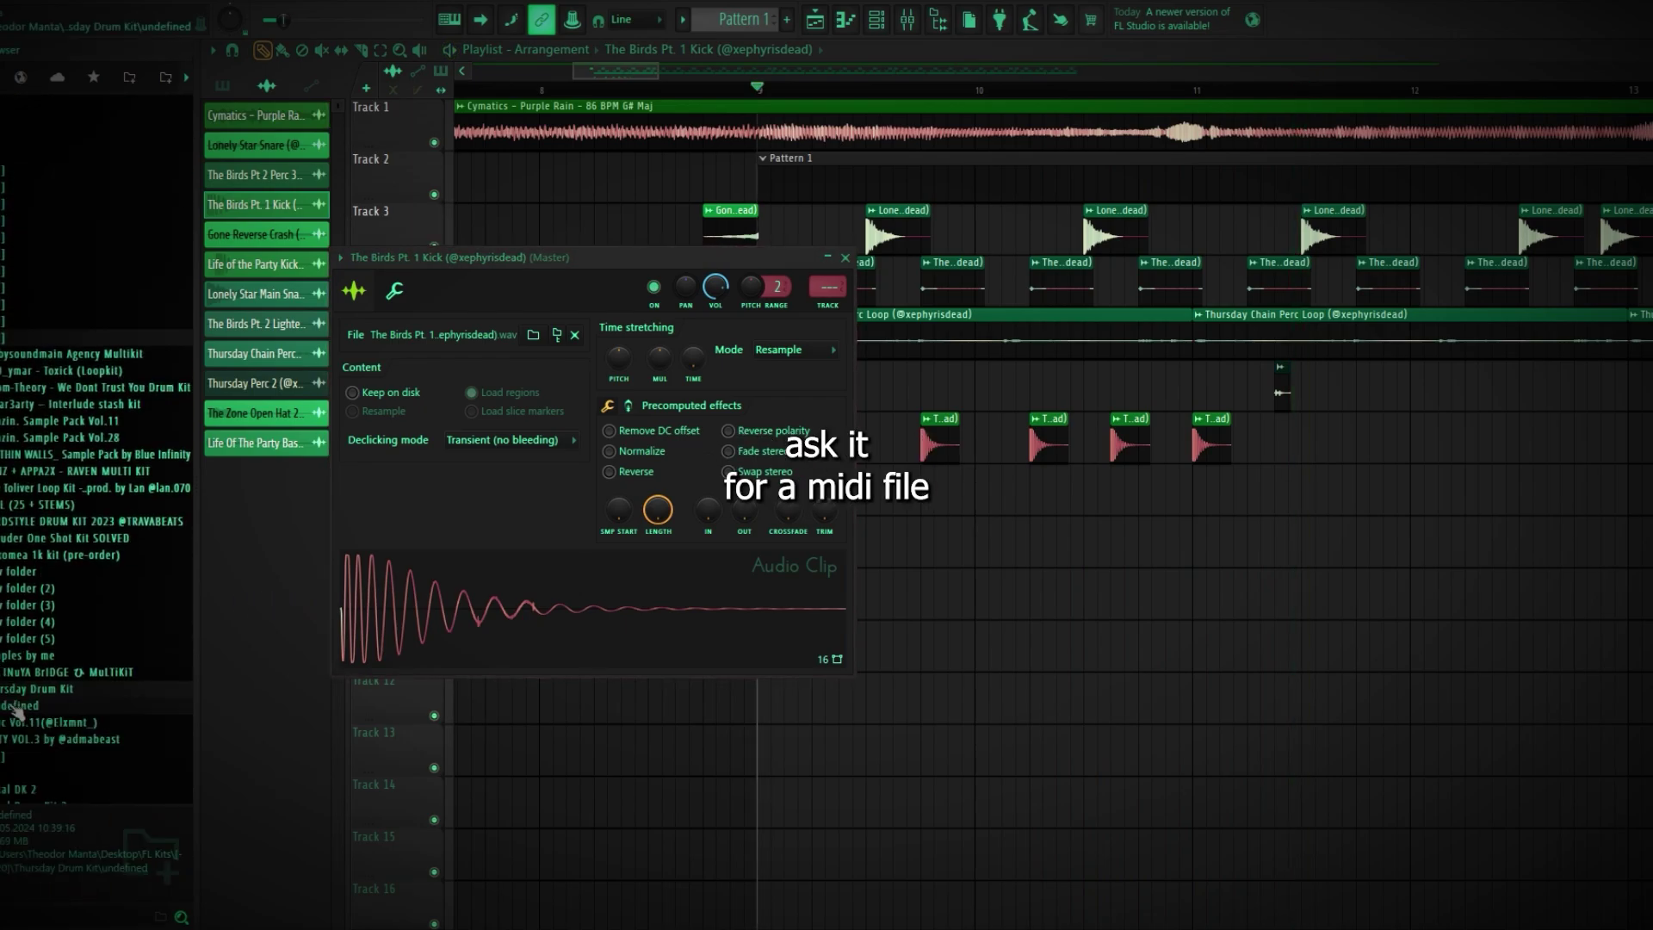
left_click(16, 341)
left_click(24, 209)
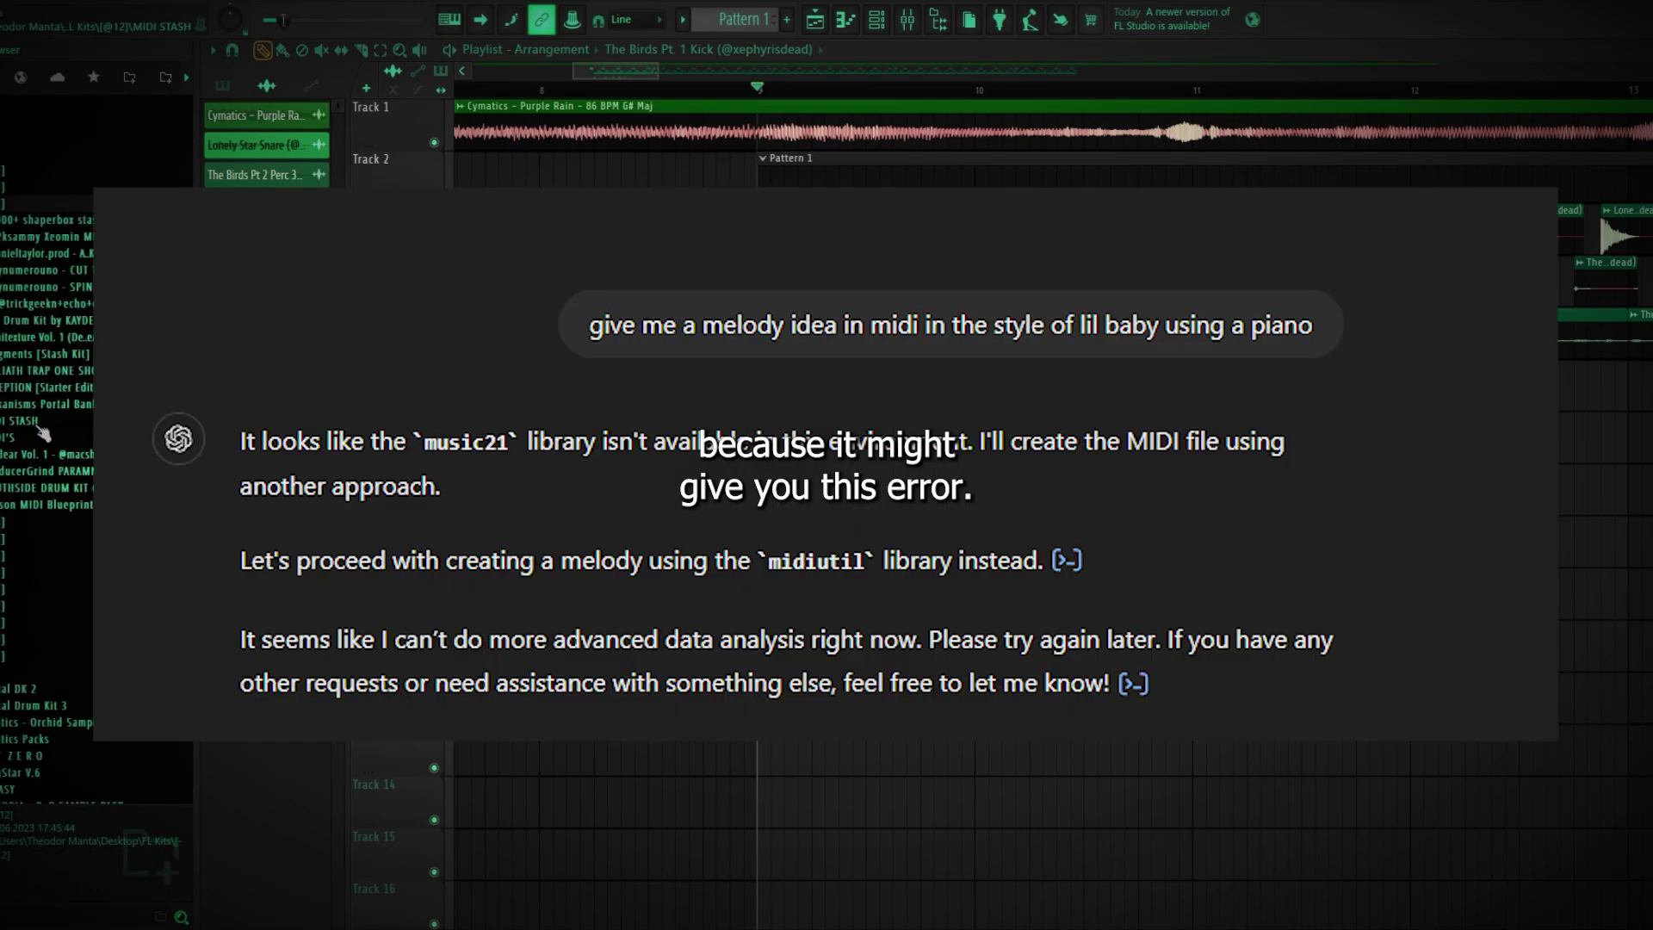
left_click(29, 322)
left_click(26, 423)
Try One n' Only Kick as the Track 7 kick's sample, replace it with Rain Kick and set the channel volume to 65%
left_click(76, 452)
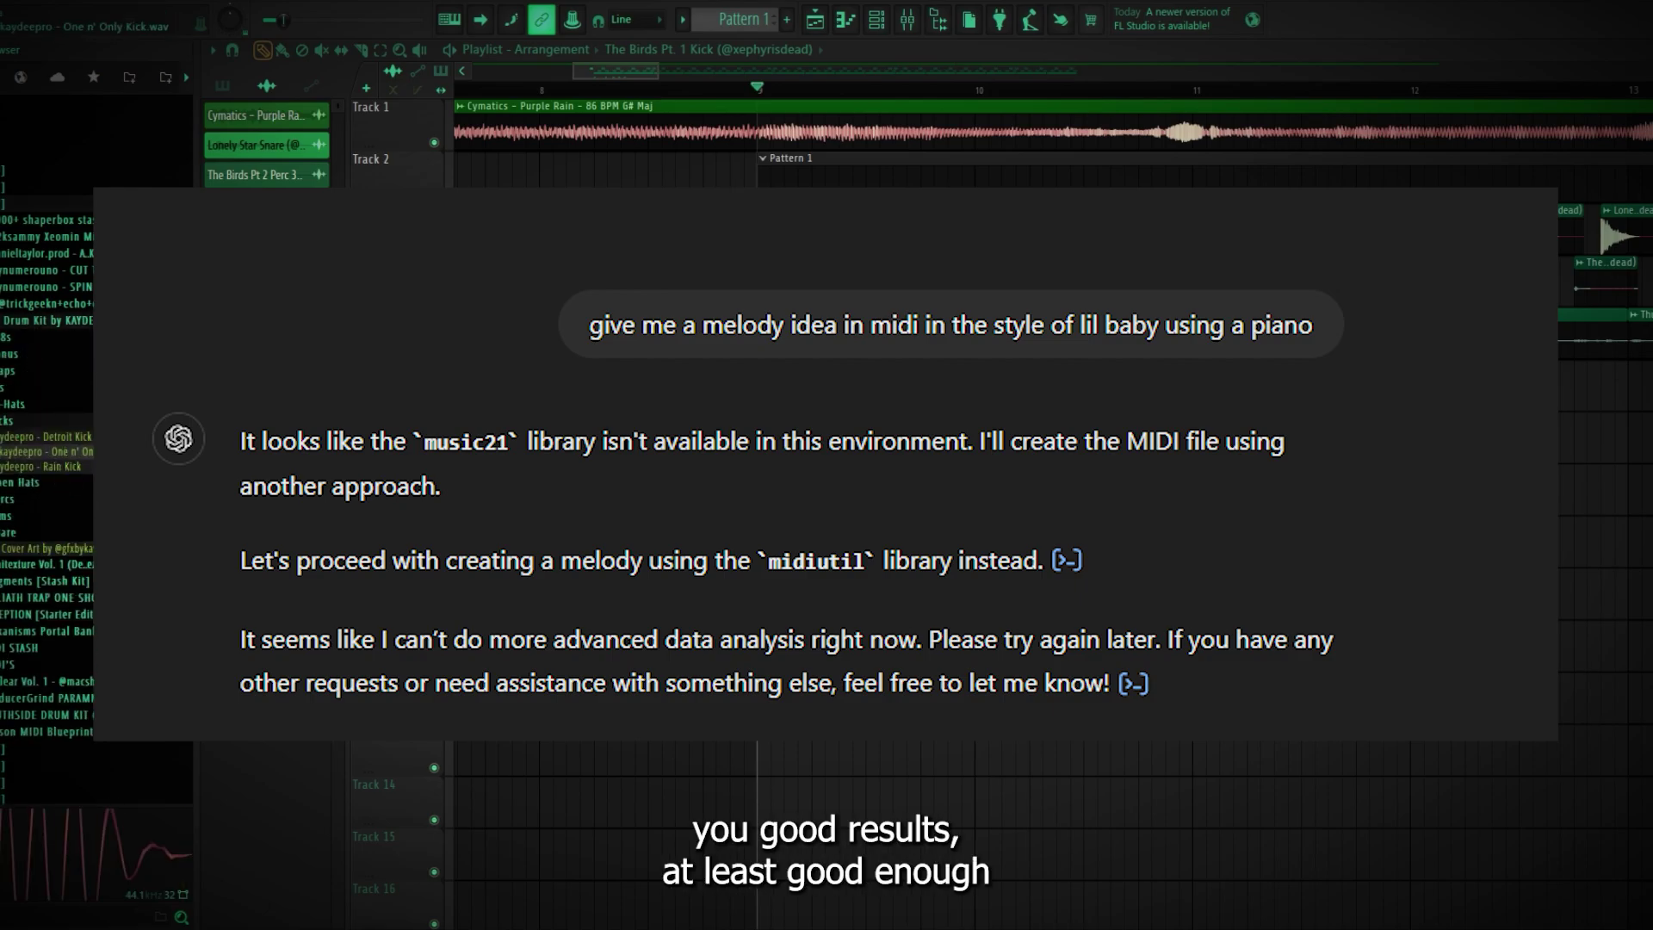
left_click_drag(714, 287, 714, 314)
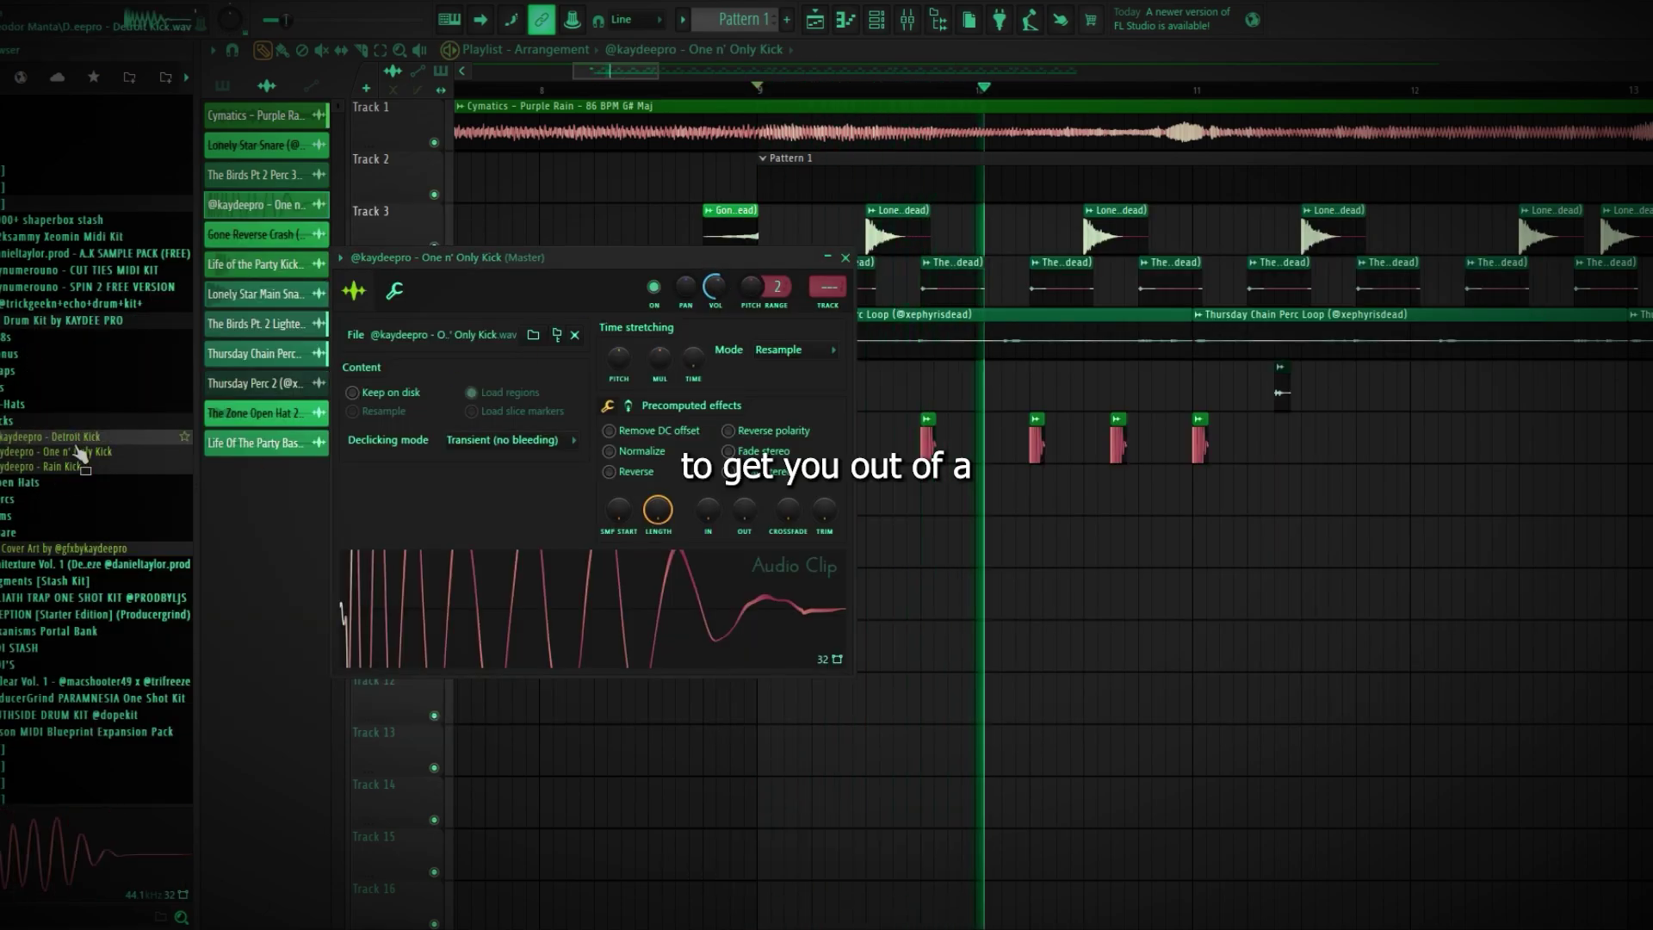
left_click_drag(79, 466, 633, 536)
left_click_drag(714, 287, 713, 273)
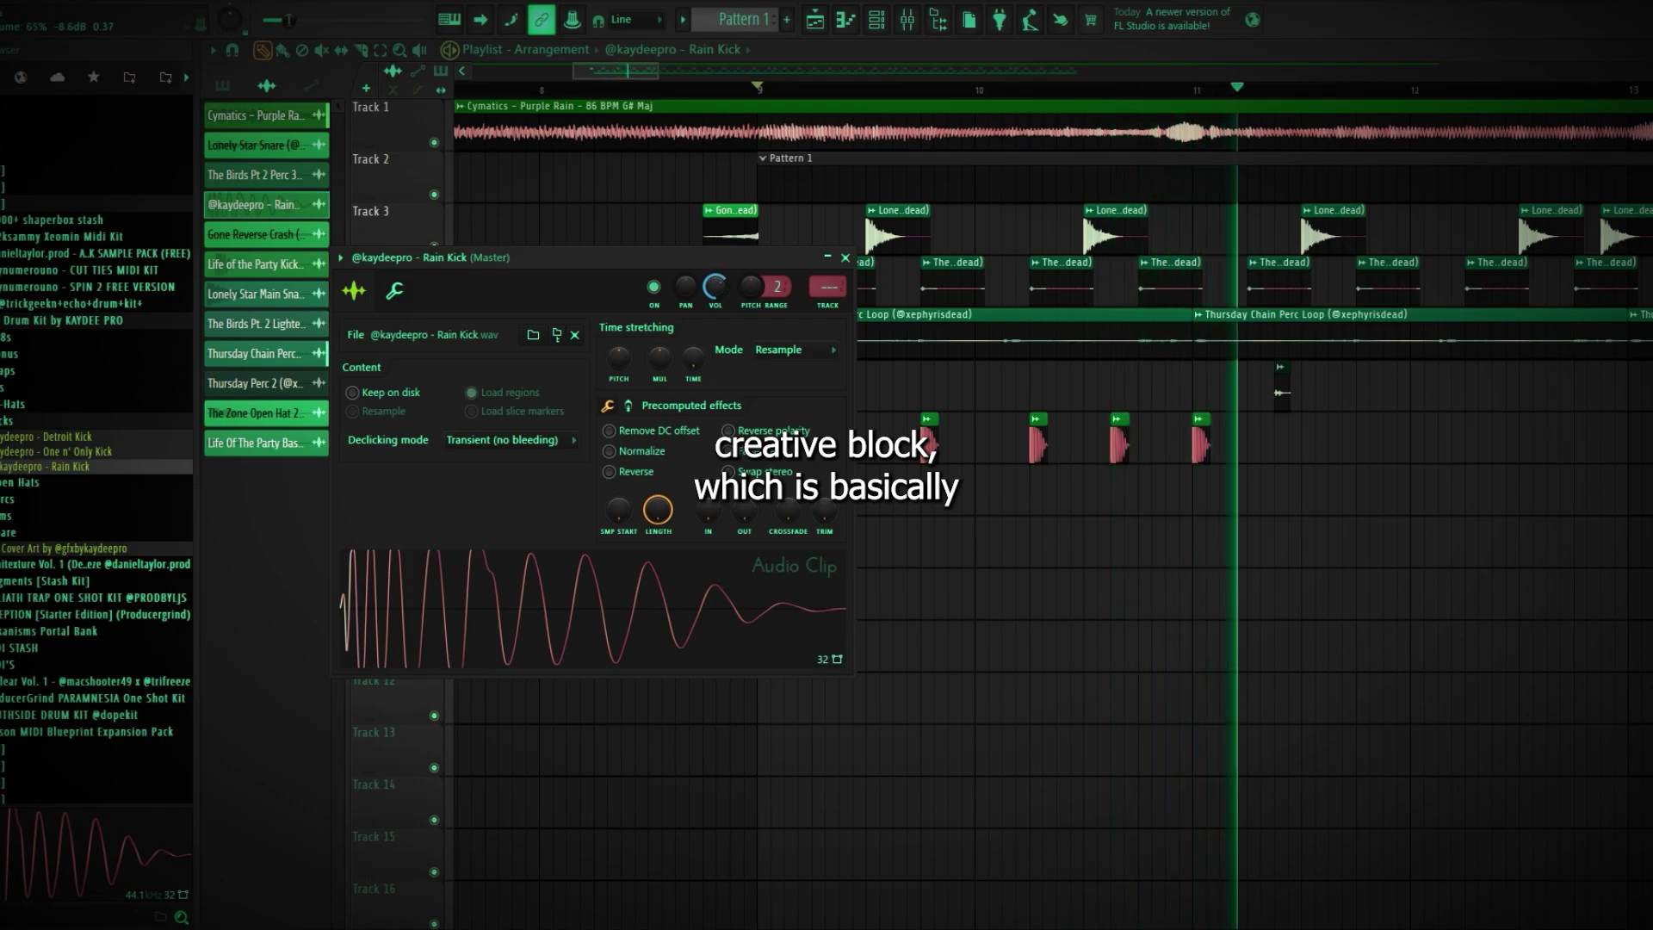
Close the kick's sample settings and add the missing Rain Kick clips in bars 11 and 12 of Track 7
key("Escape")
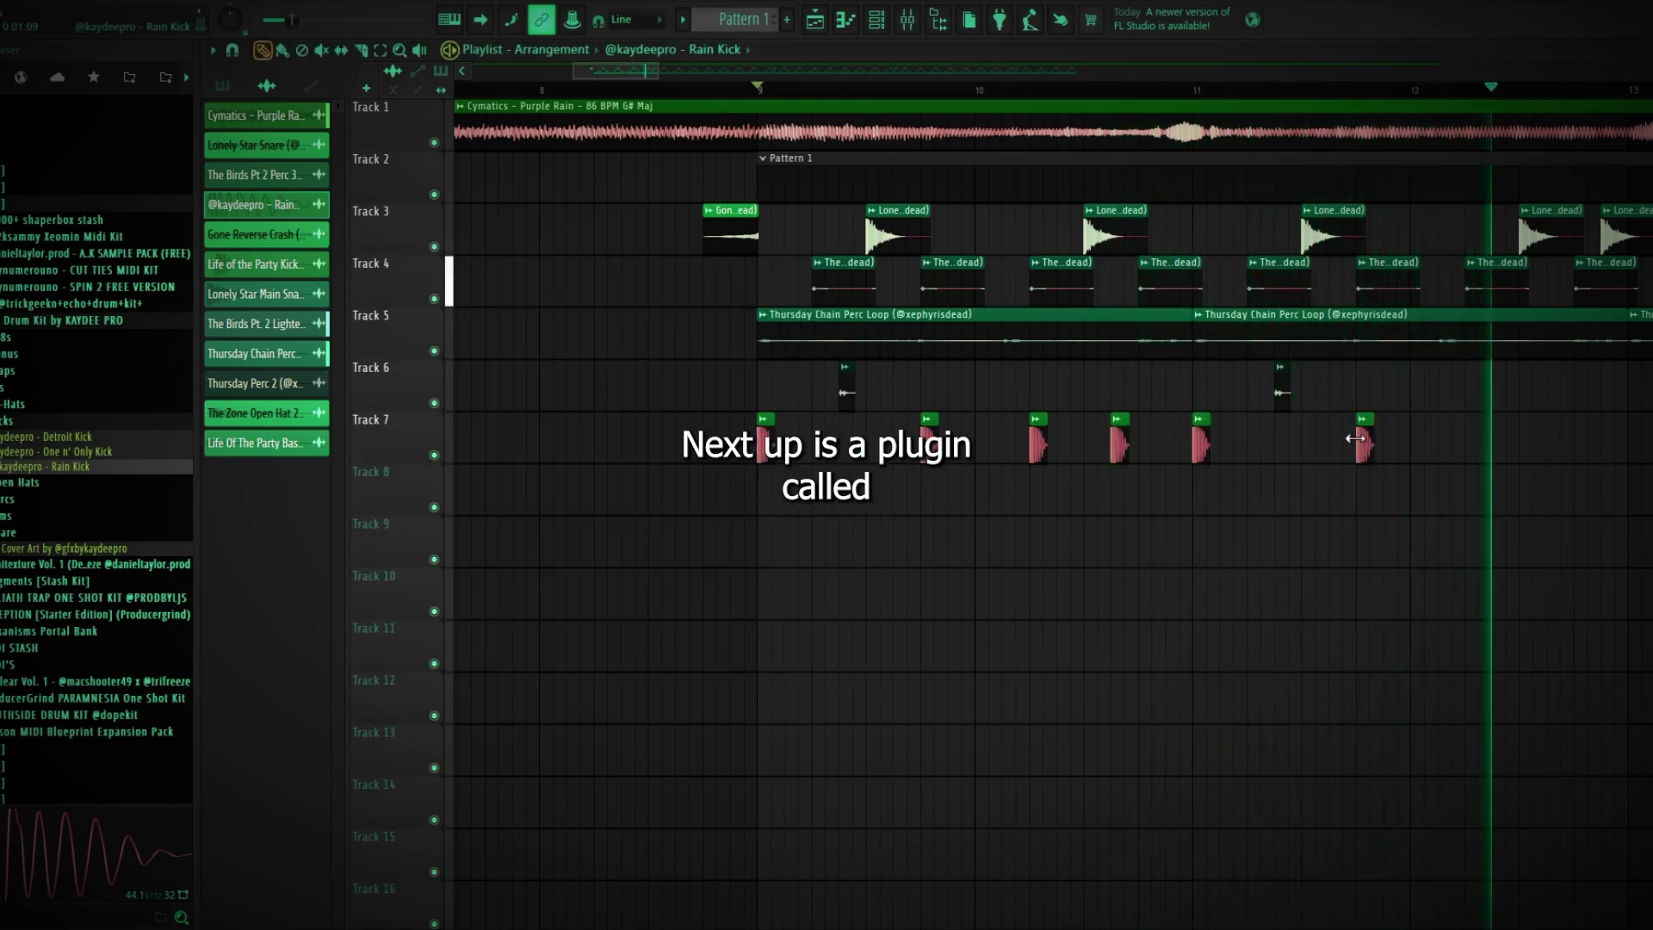
left_click(1227, 443)
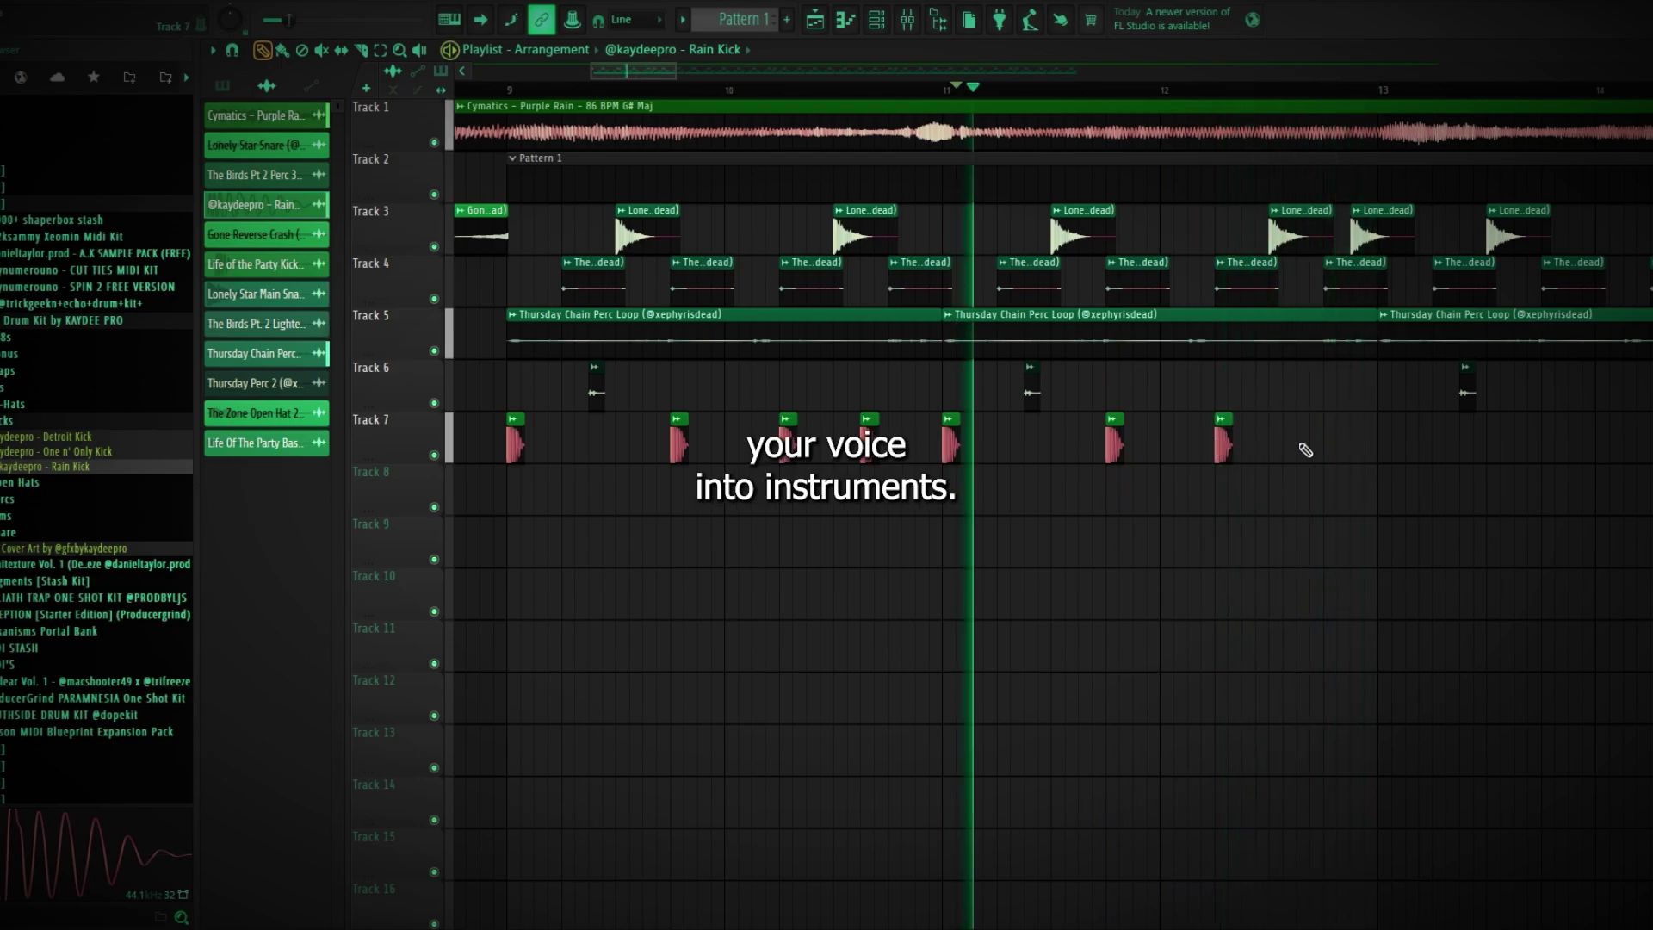
scroll(1328, 483, "down", 4)
scroll(1272, 473, "up", 3)
scroll(1242, 463, "down", 3)
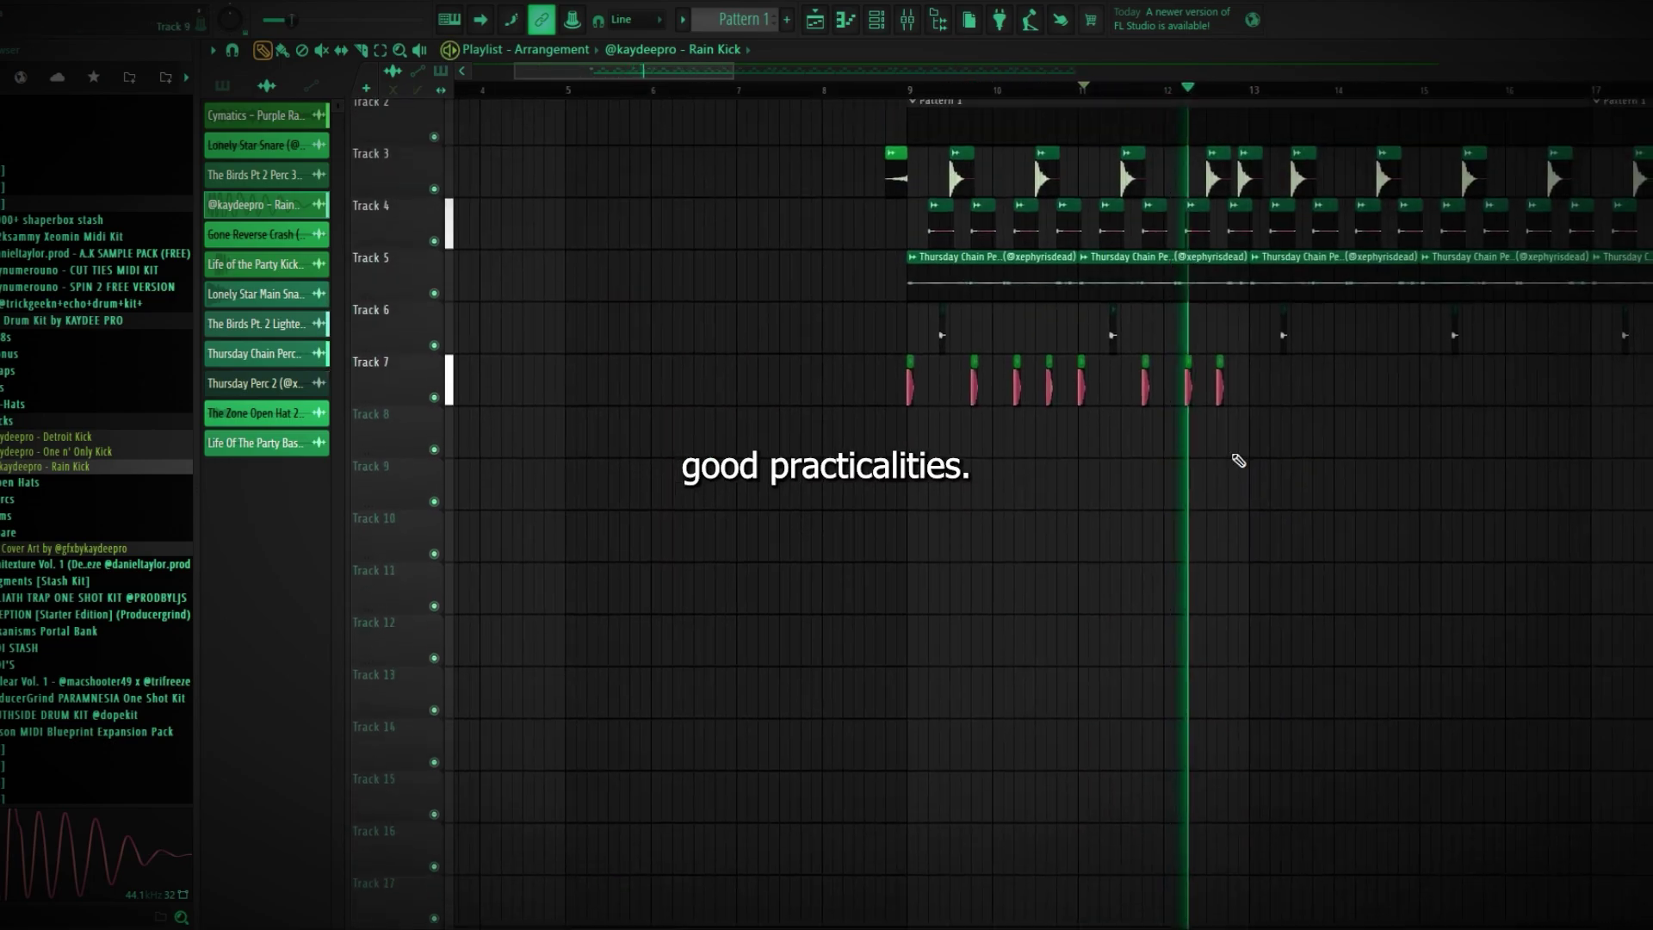
scroll(1240, 439, "up", 2)
left_click(1234, 404)
right_click(1236, 400)
Duplicate the four-bar kick pattern on Track 7 from bar 13 onward across the arrangement
key("space")
left_click_drag(1290, 394, 1238, 411)
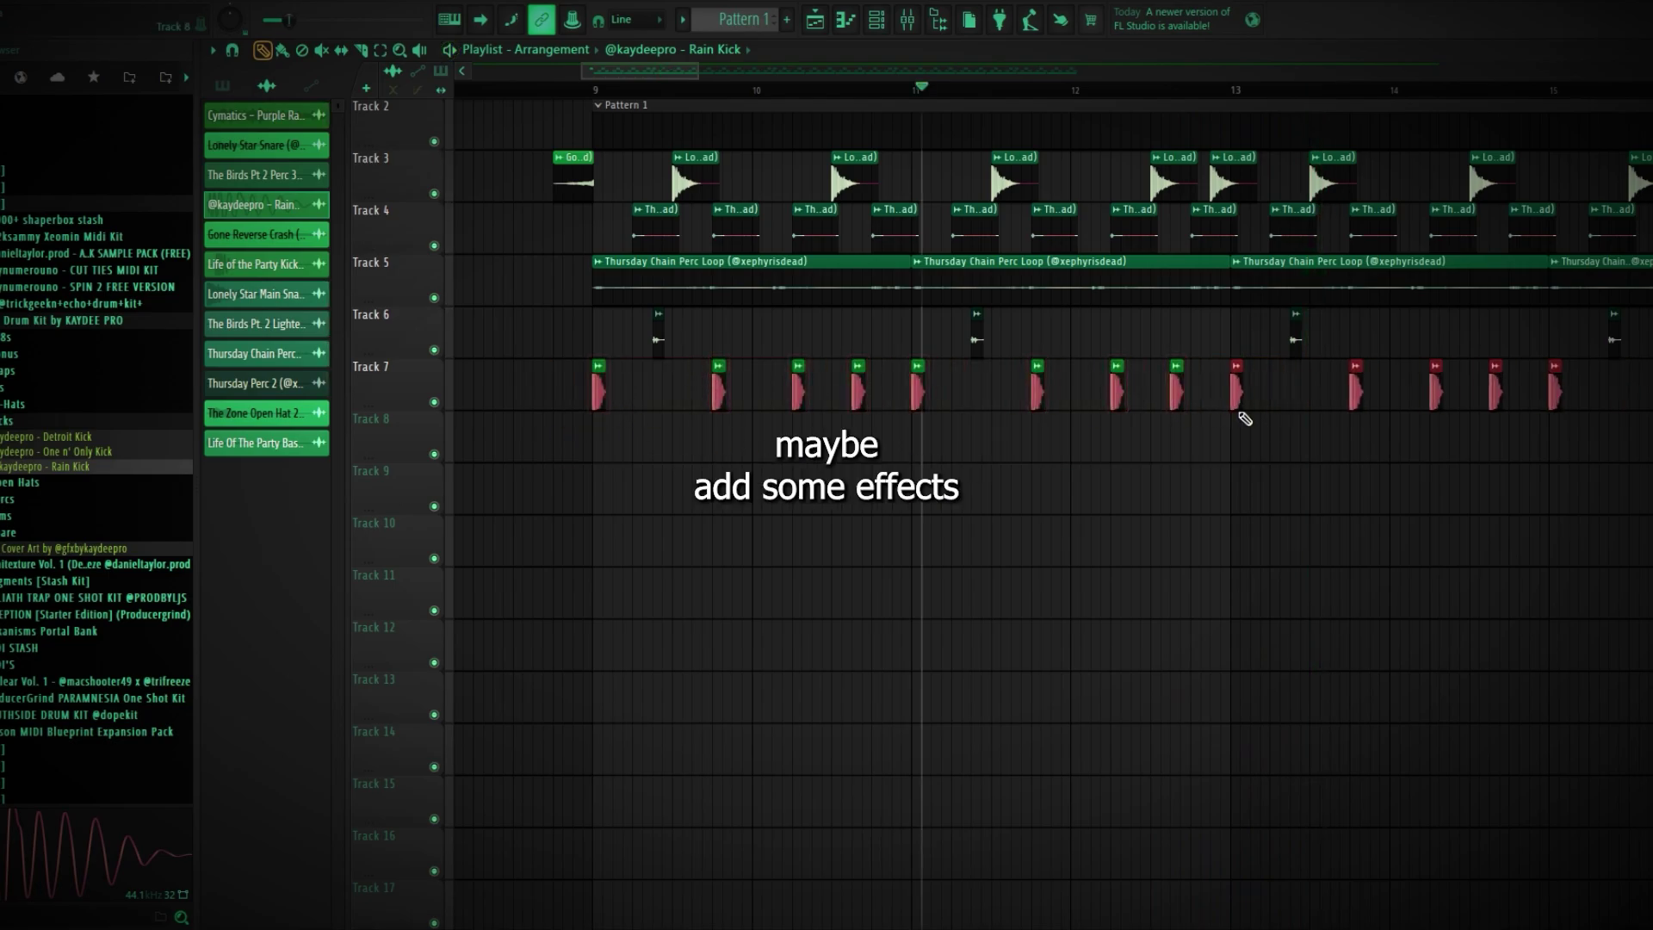
key("space")
scroll(1166, 487, "down", 3)
left_click_drag(1558, 379, 616, 508)
left_click_drag(861, 399, 1524, 421)
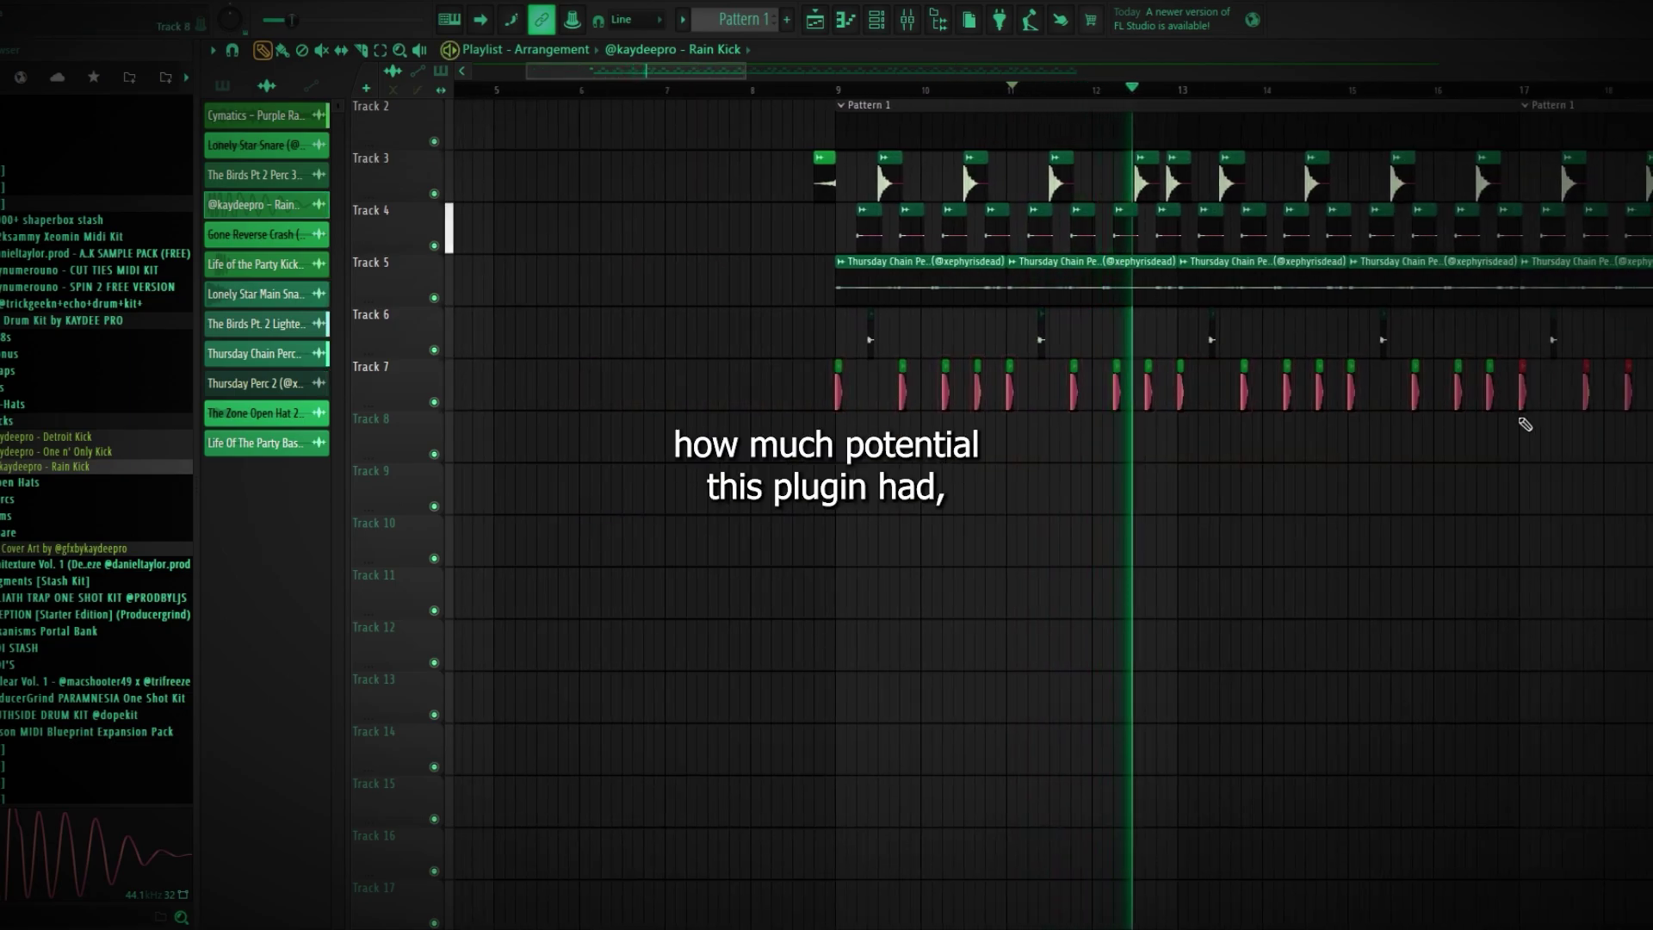
scroll(1171, 589, "down", 5)
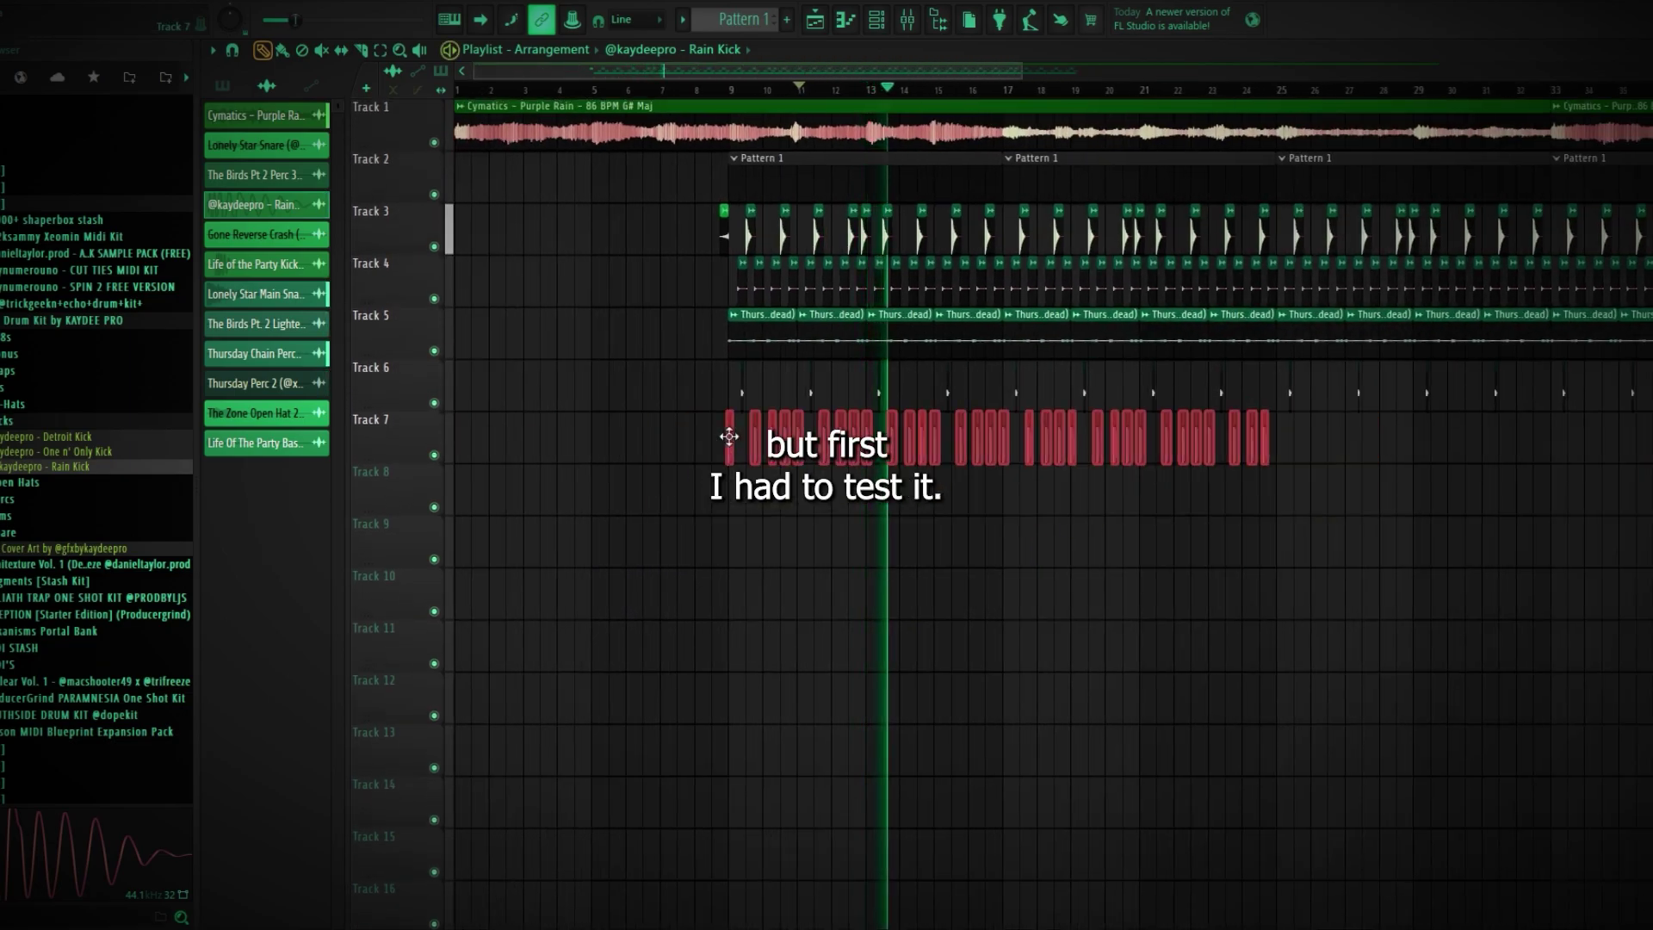
Play the arrangement from bar 17 to check the drums
left_click(1006, 91)
double_click(1026, 119)
key("Escape")
left_click(793, 187)
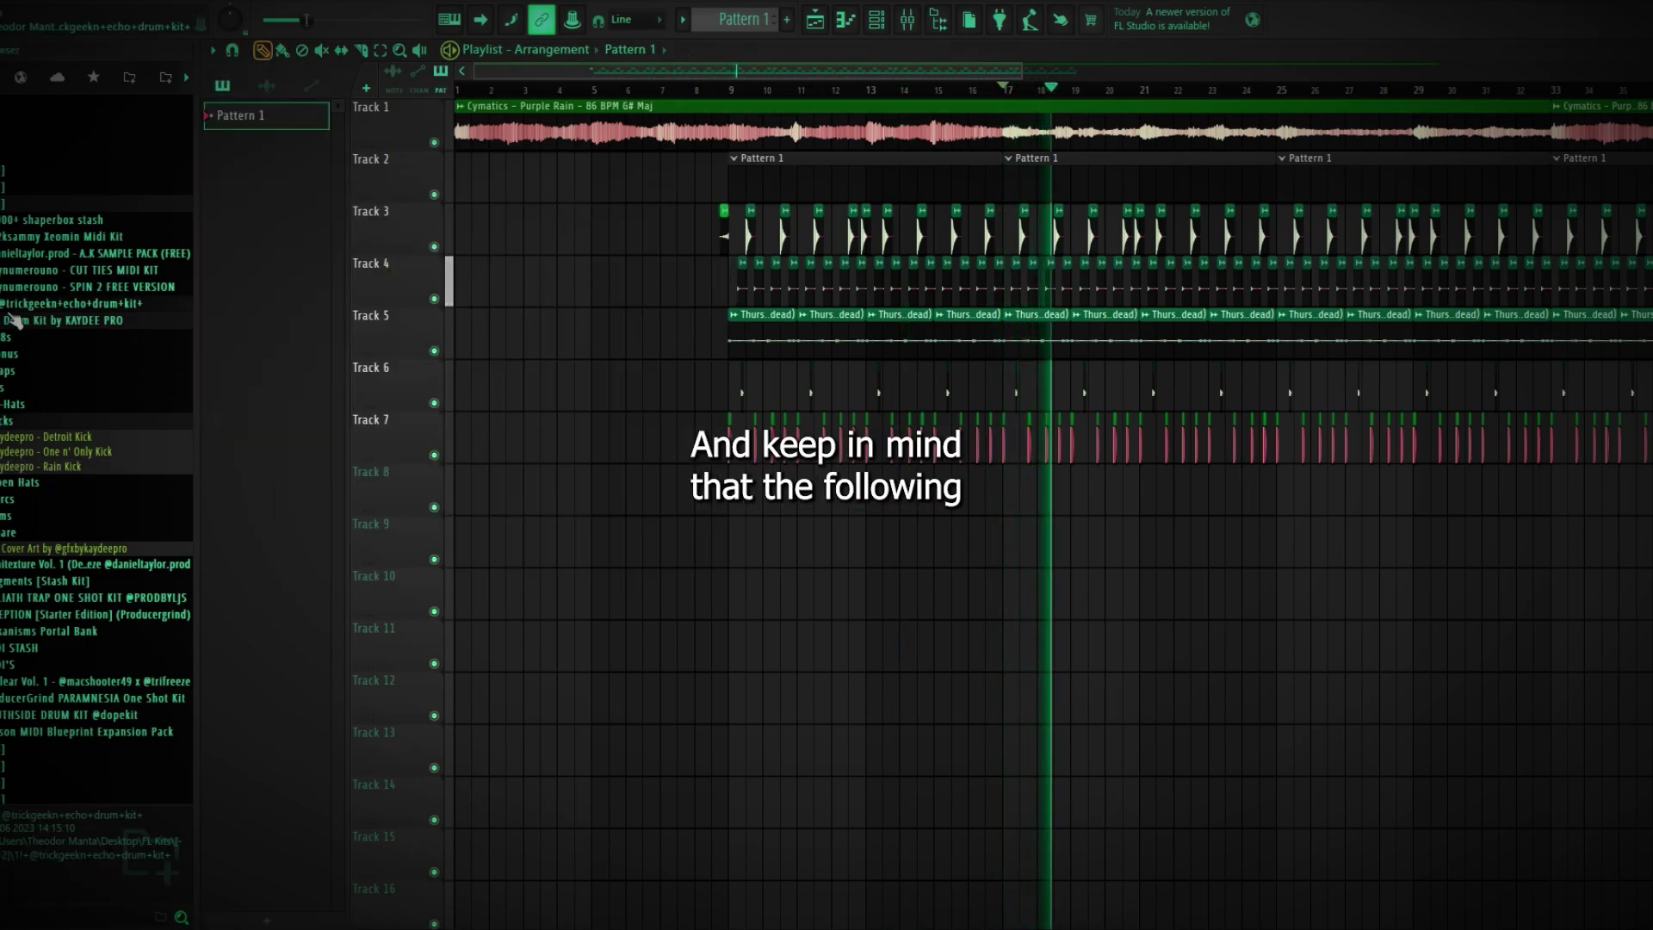
Browse the starred samples and audition KEYON - DOKA C# (EARCANDY)
left_click(35, 303)
scroll(33, 286, "up", 4)
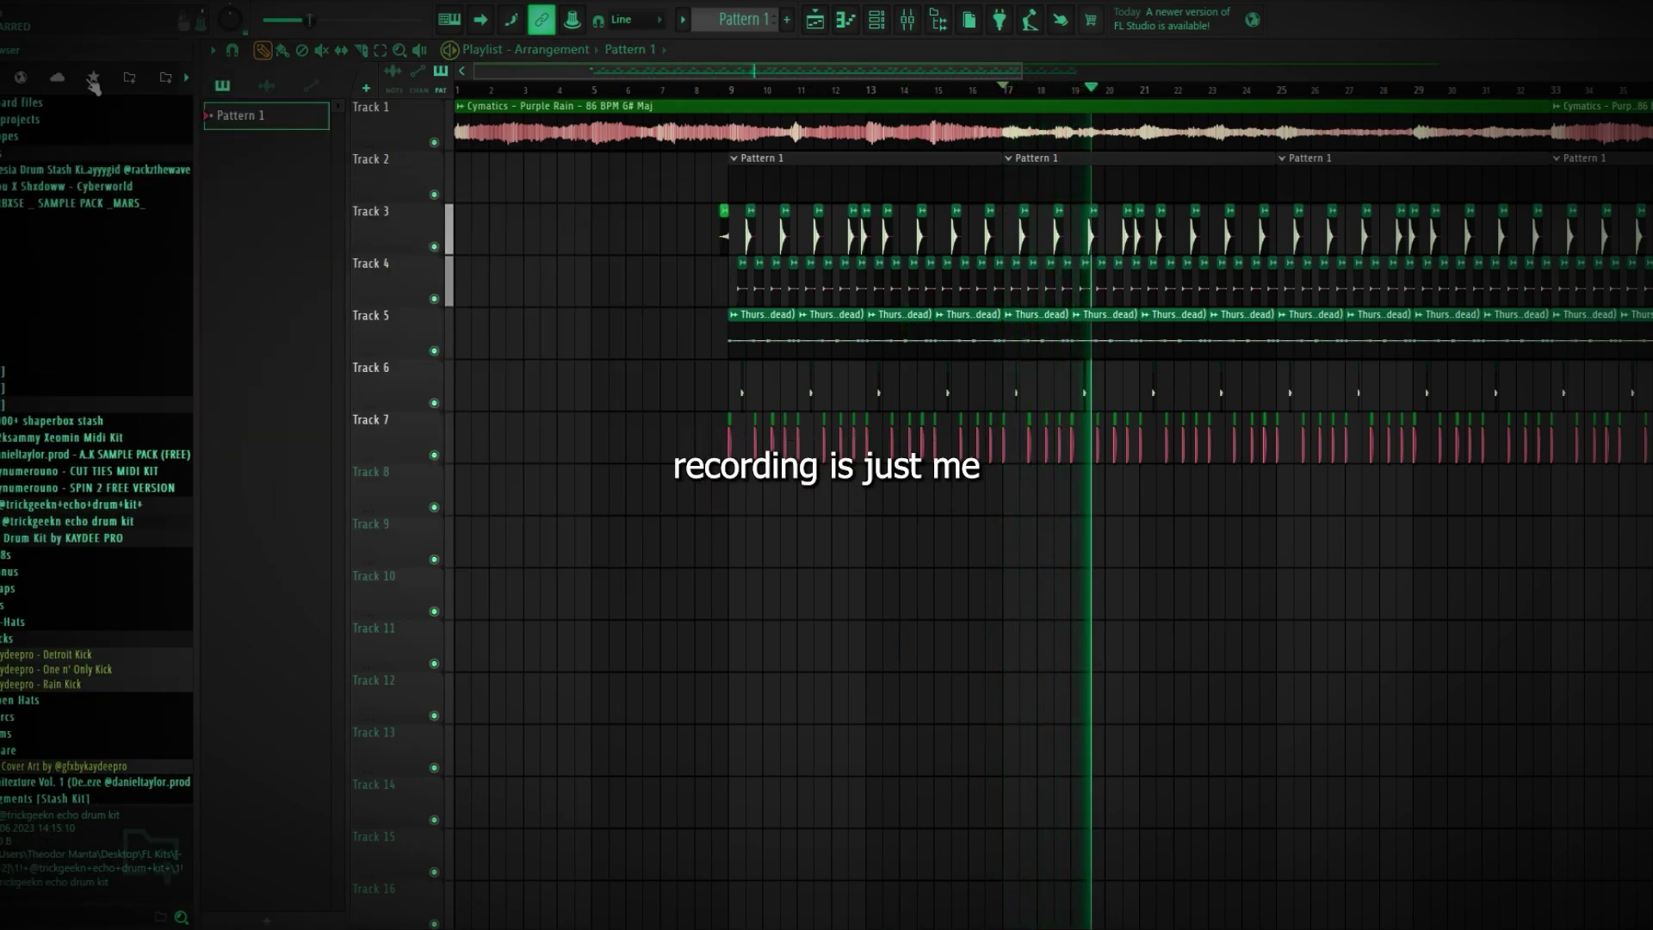
left_click(94, 80)
key("space")
left_click(43, 269)
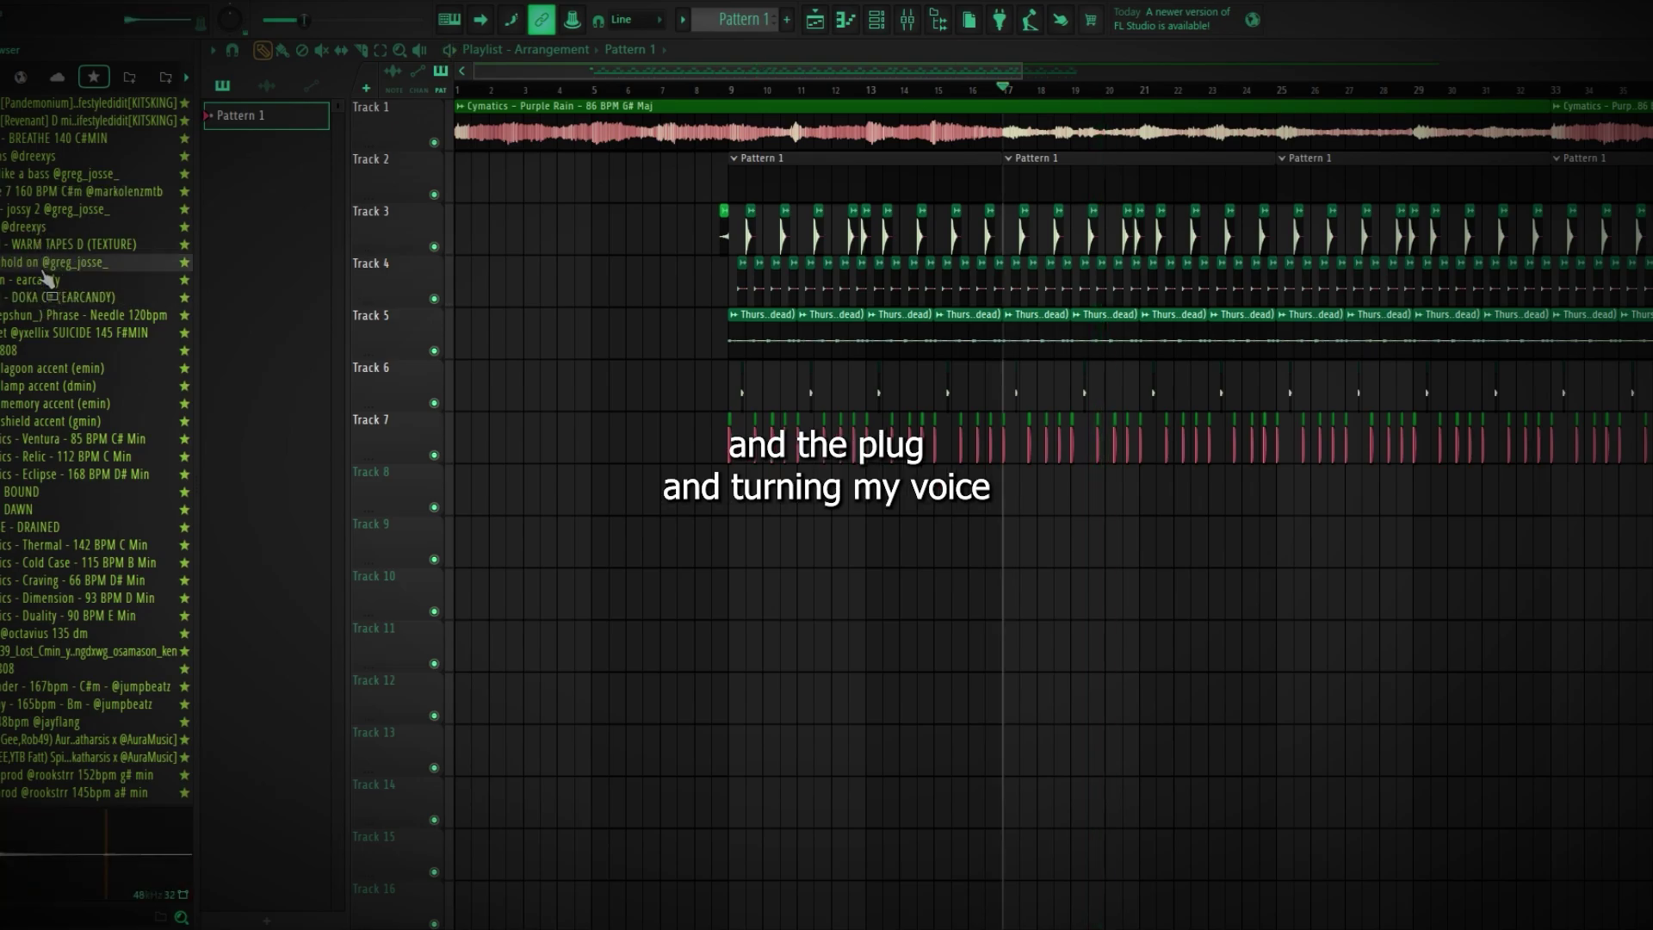
left_click(43, 297)
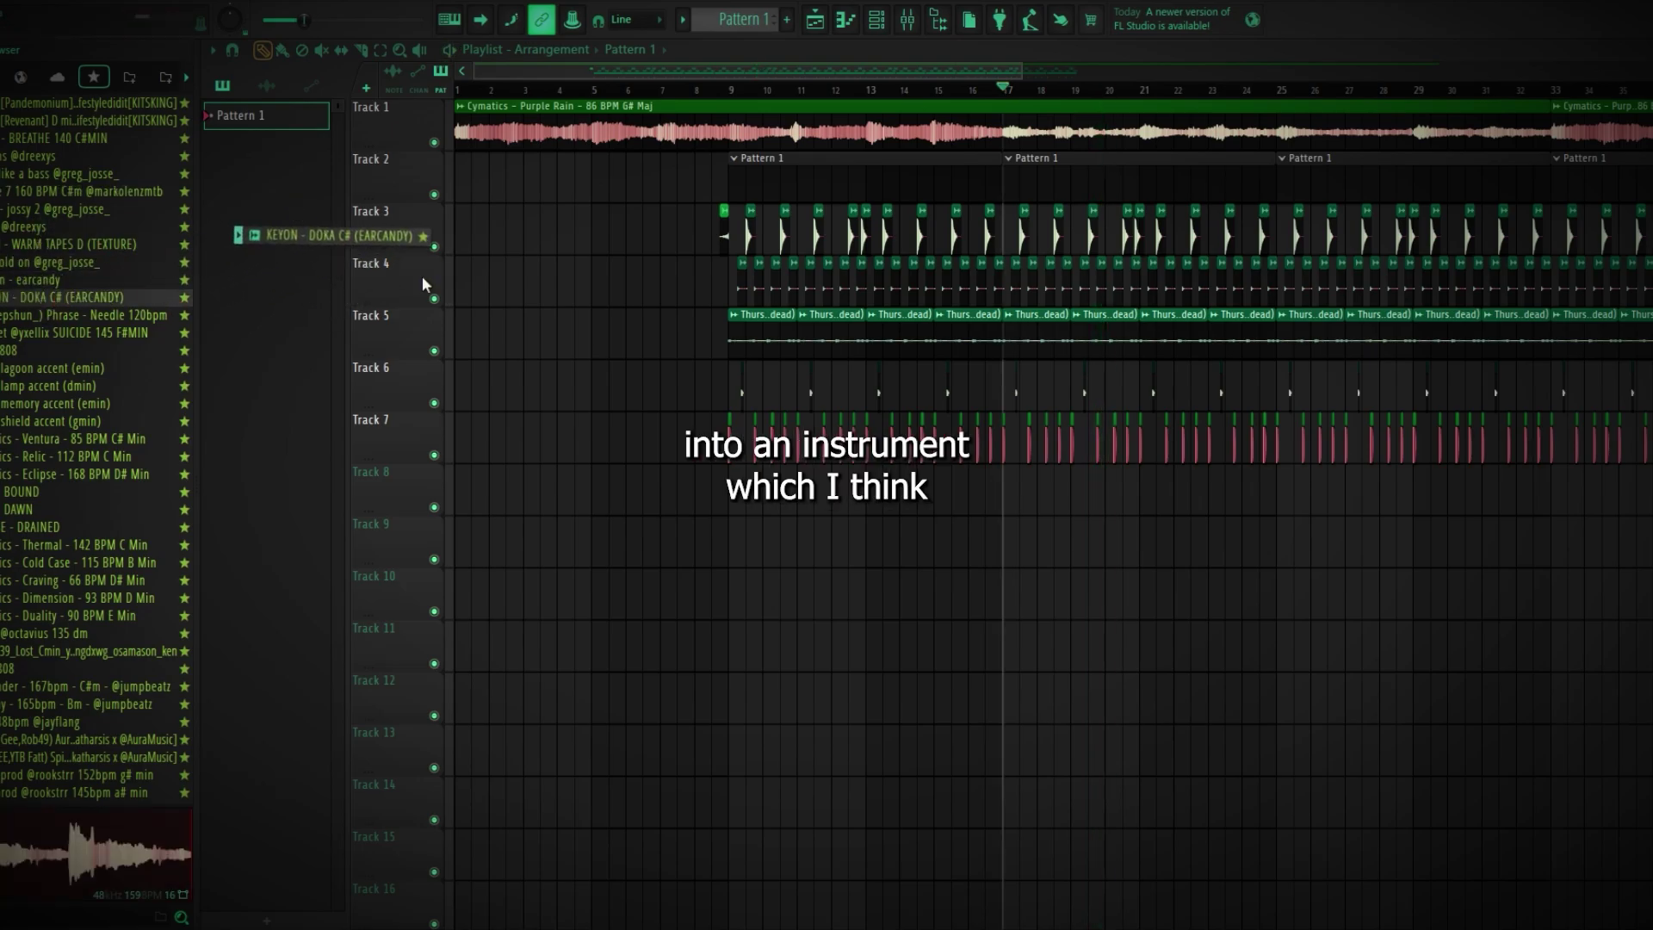
Place the KEYON - DOKA C# (EARCANDY) sample on Track 8 at bar 9, play it and open its sample settings
left_click_drag(424, 285, 756, 481)
left_click(761, 90)
key("space")
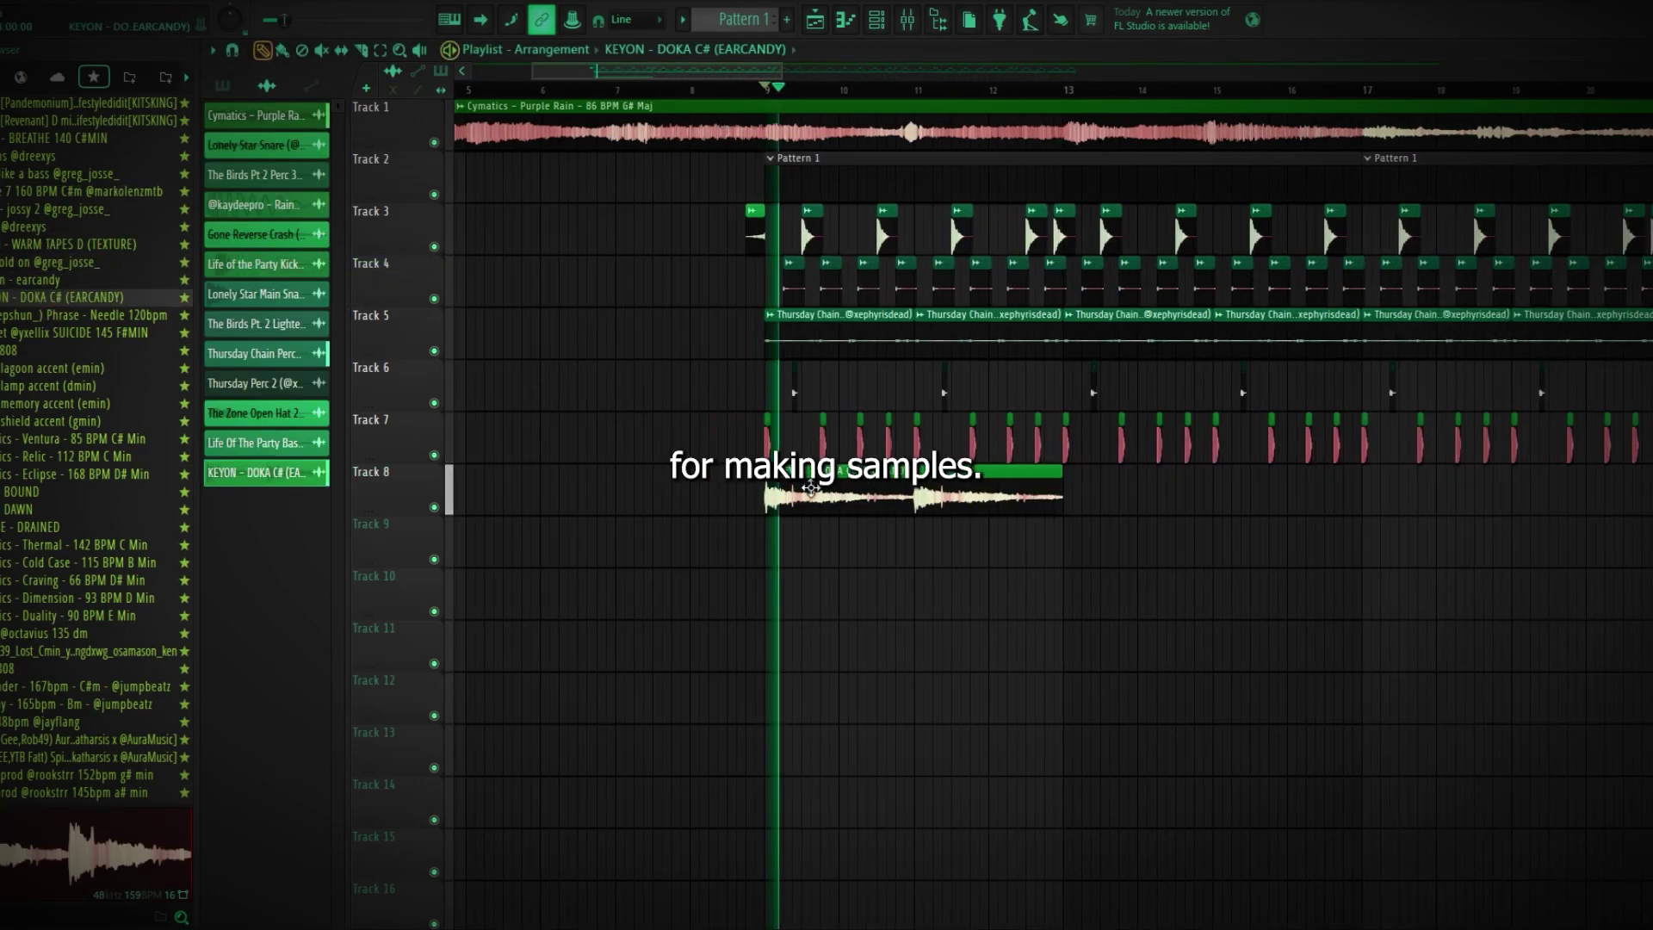
double_click(792, 472)
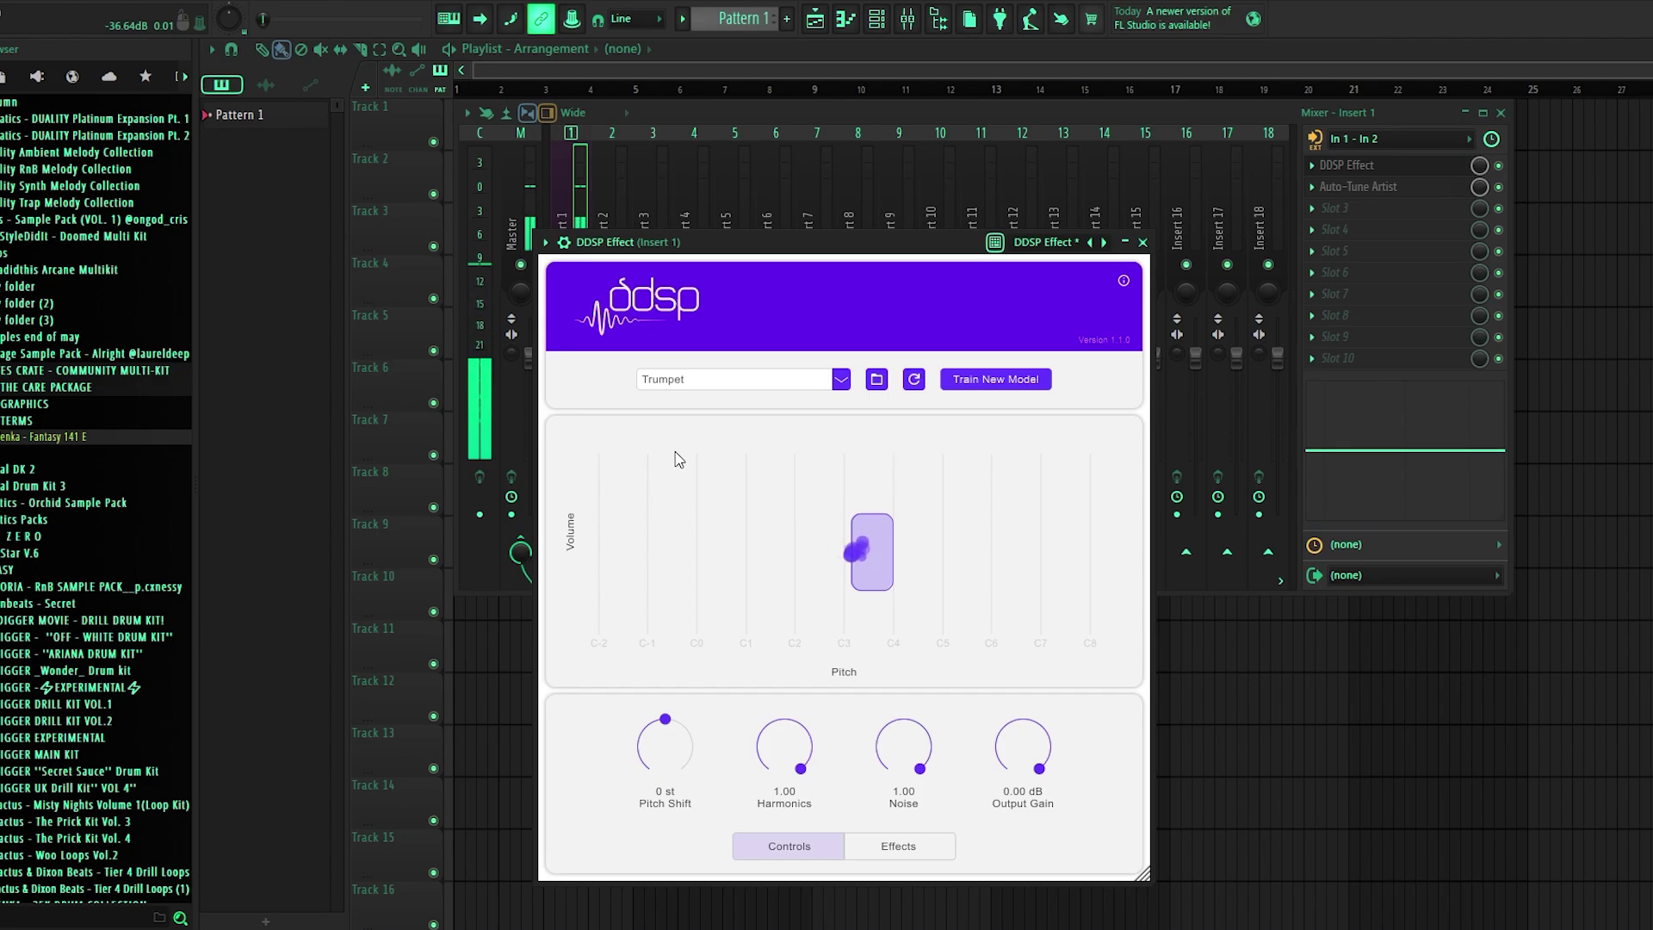
In DDSP Effect, load the Vowels model, set noise to 0.02, and set reverb size 0.93, damp 0.37 and wet 0.19
left_click(732, 378)
left_click(702, 571)
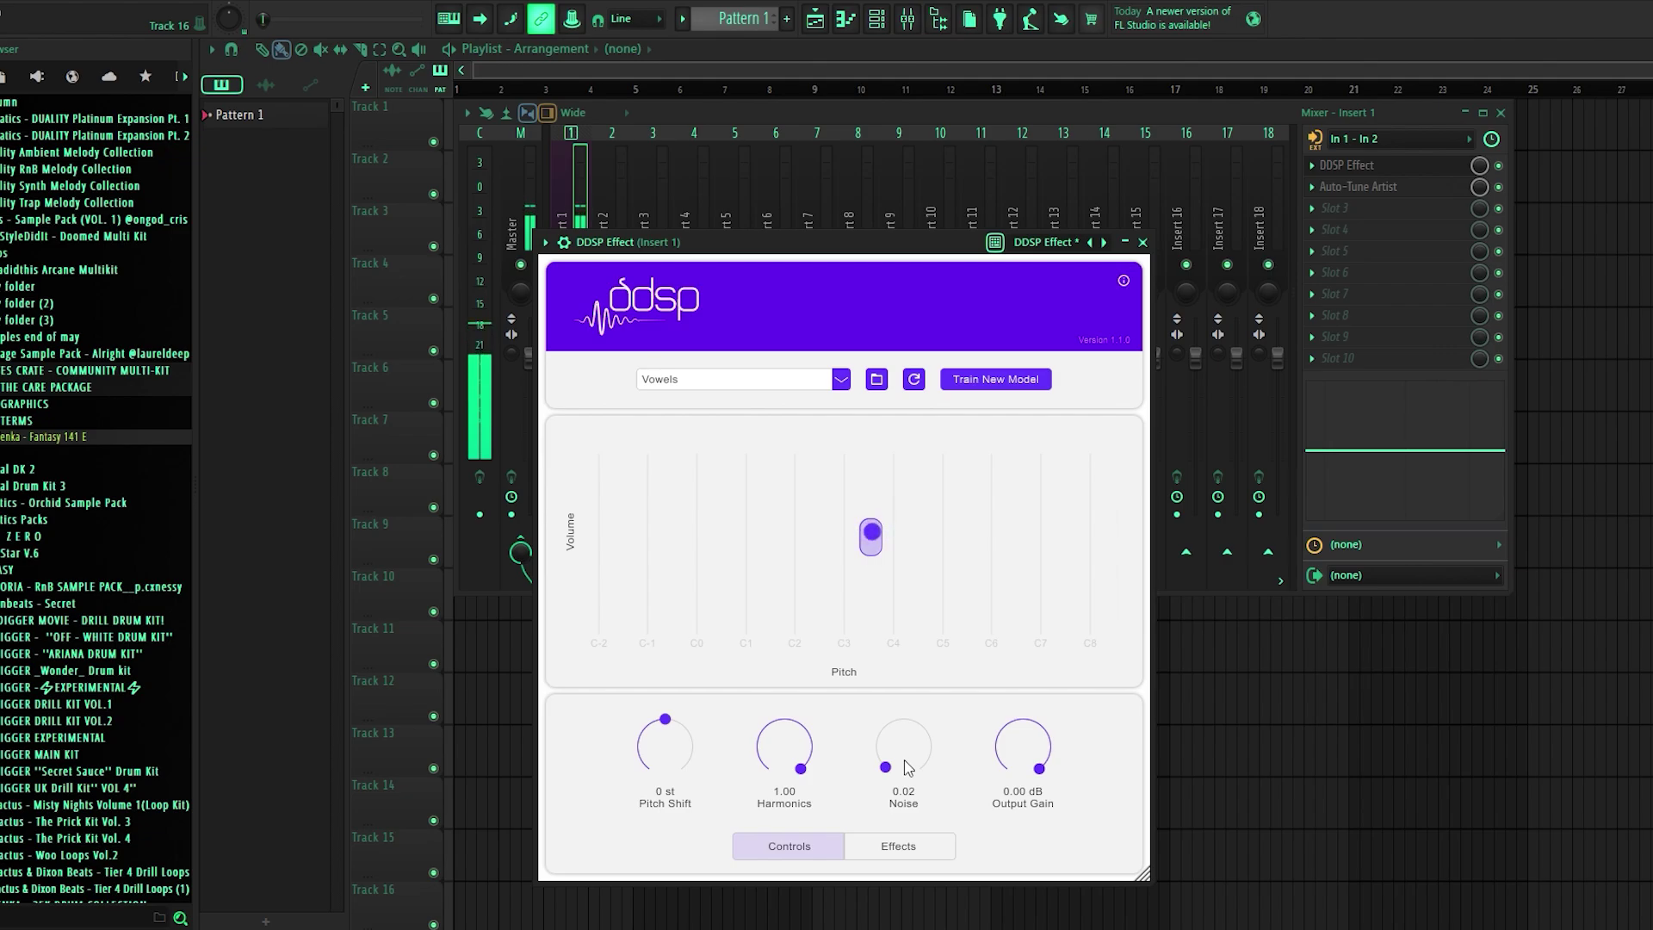
left_click(898, 845)
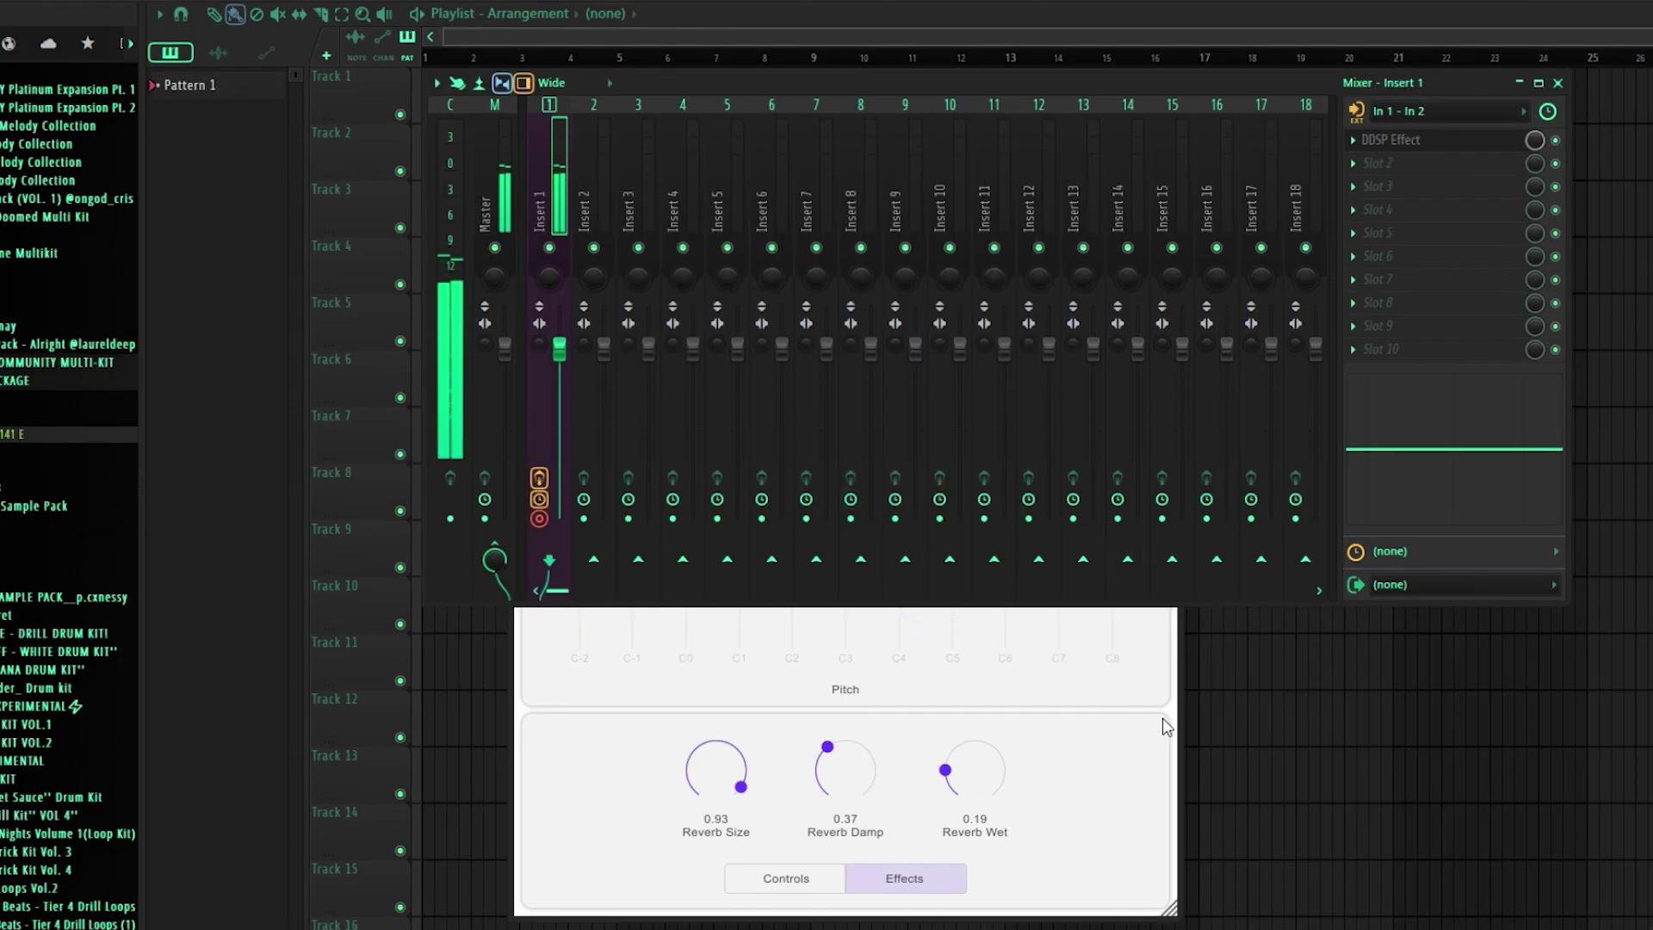
left_click(1180, 704)
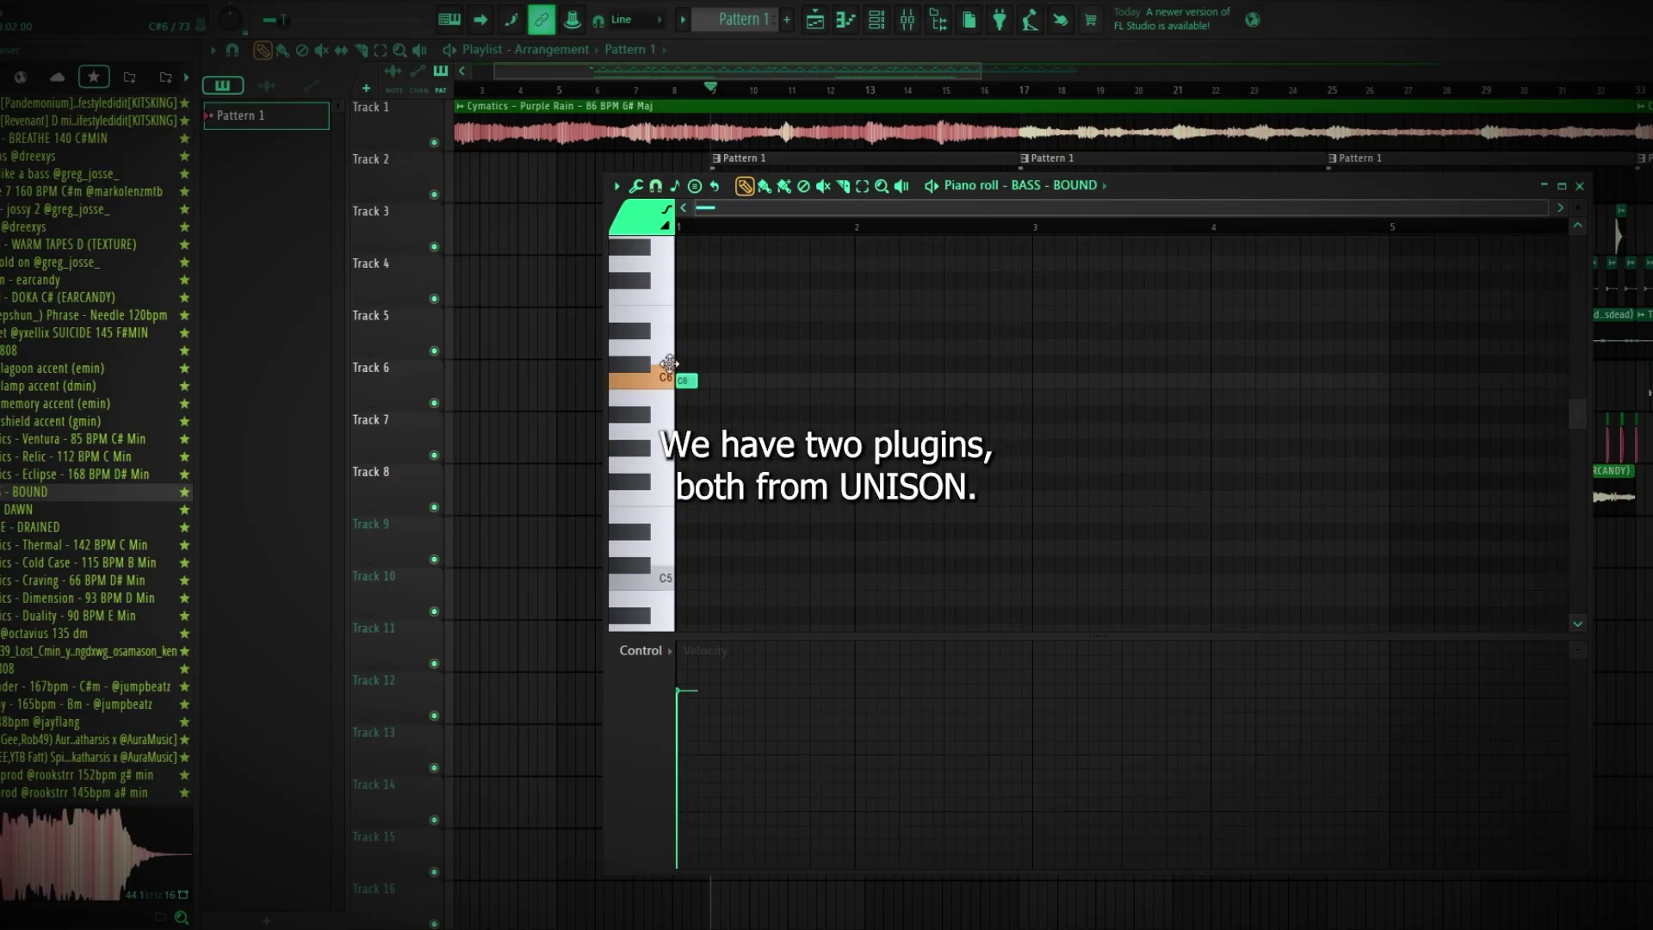
Draw one-bar C#6 and G#5 notes in the first two bars of the BASS - BOUND piano roll
left_click_drag(689, 363, 854, 365)
left_click_drag(865, 467, 858, 443)
key("space")
key("space")
scroll(910, 351, "down", 1)
key("ctrl+a")
key("ctrl+d")
key("ctrl+a")
left_click(1003, 491)
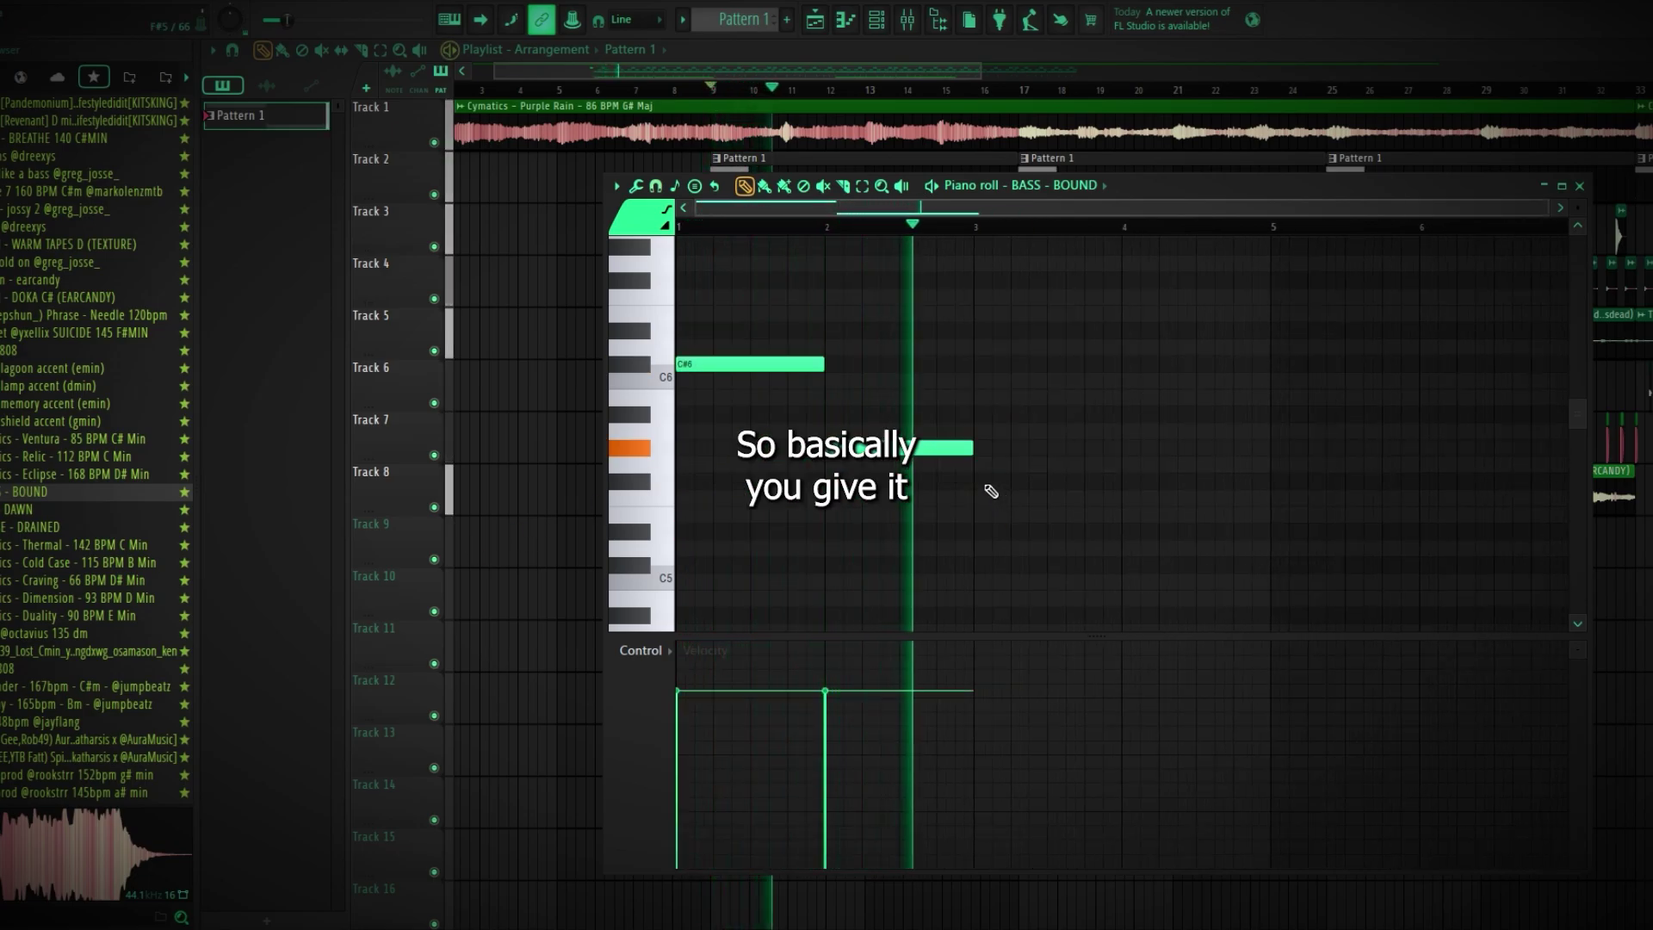
Add a one-bar F5 note in bar 3 of the bass line and play the sequence back
left_click(986, 549)
left_click_drag(1035, 545, 930, 498)
scroll(1058, 479, "down", 1)
key("ctrl+a")
left_click(934, 578)
right_click(949, 493)
key("ctrl+a")
left_click(978, 539)
key("space")
key("space")
key("ctrl+a")
Lower the bass line's first note to C6 and its second note to G5
left_click(733, 380)
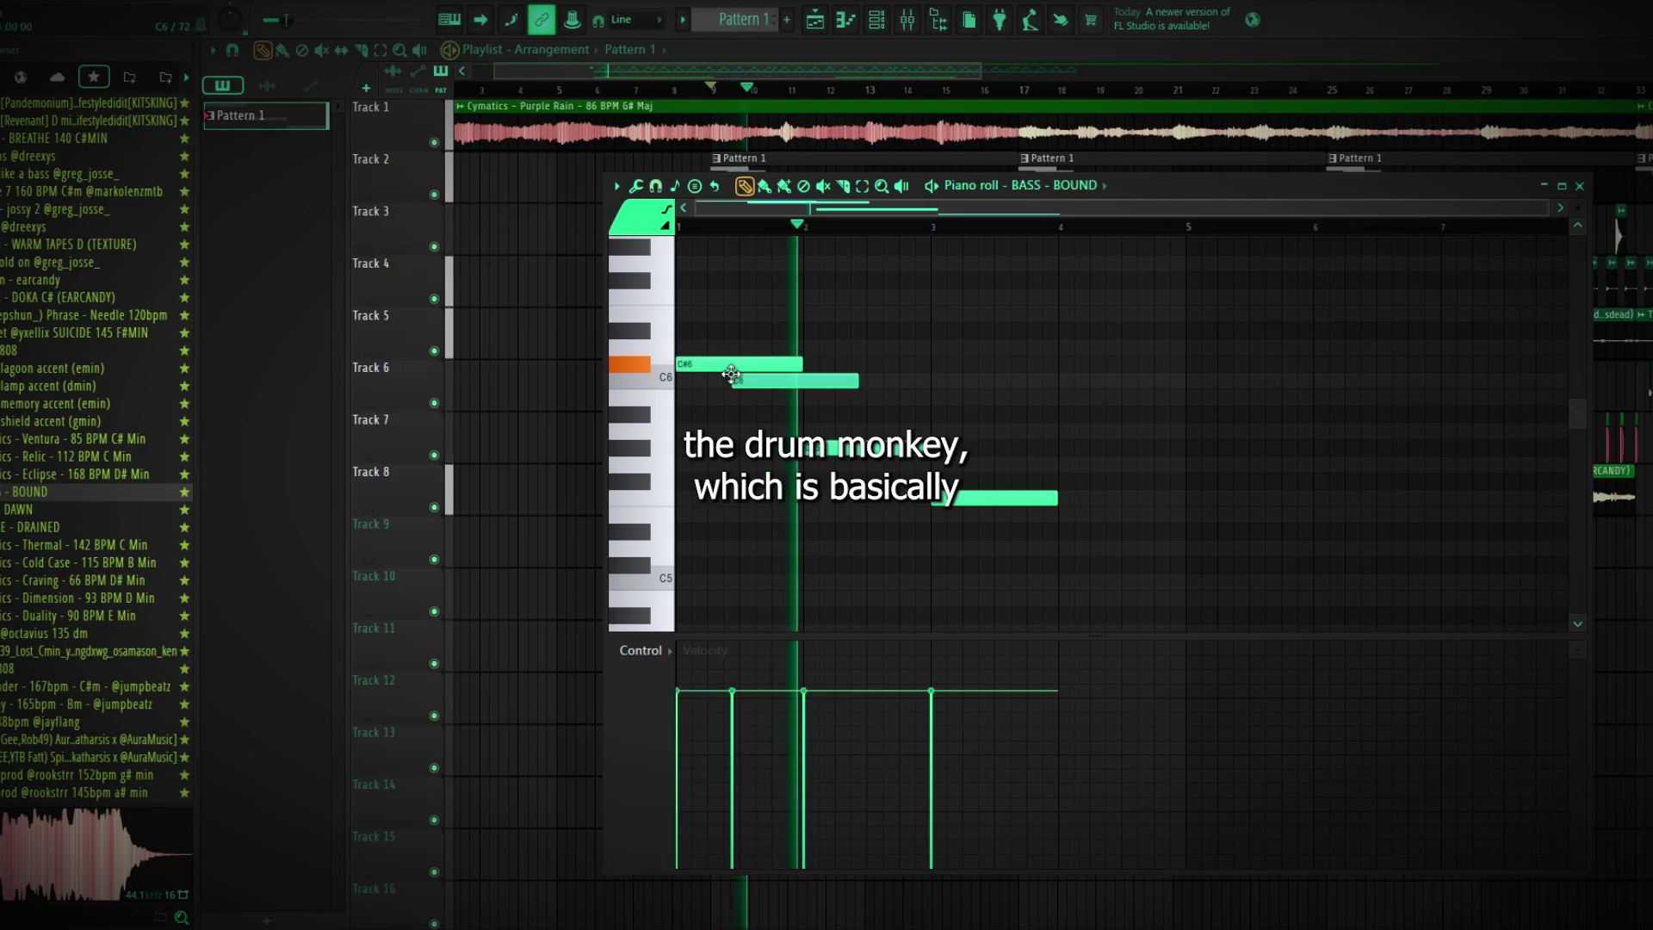
left_click_drag(720, 361, 706, 382)
key("space")
left_click(900, 373, "ctrl")
key("ctrl+a")
right_click(990, 501)
key("ctrl+z")
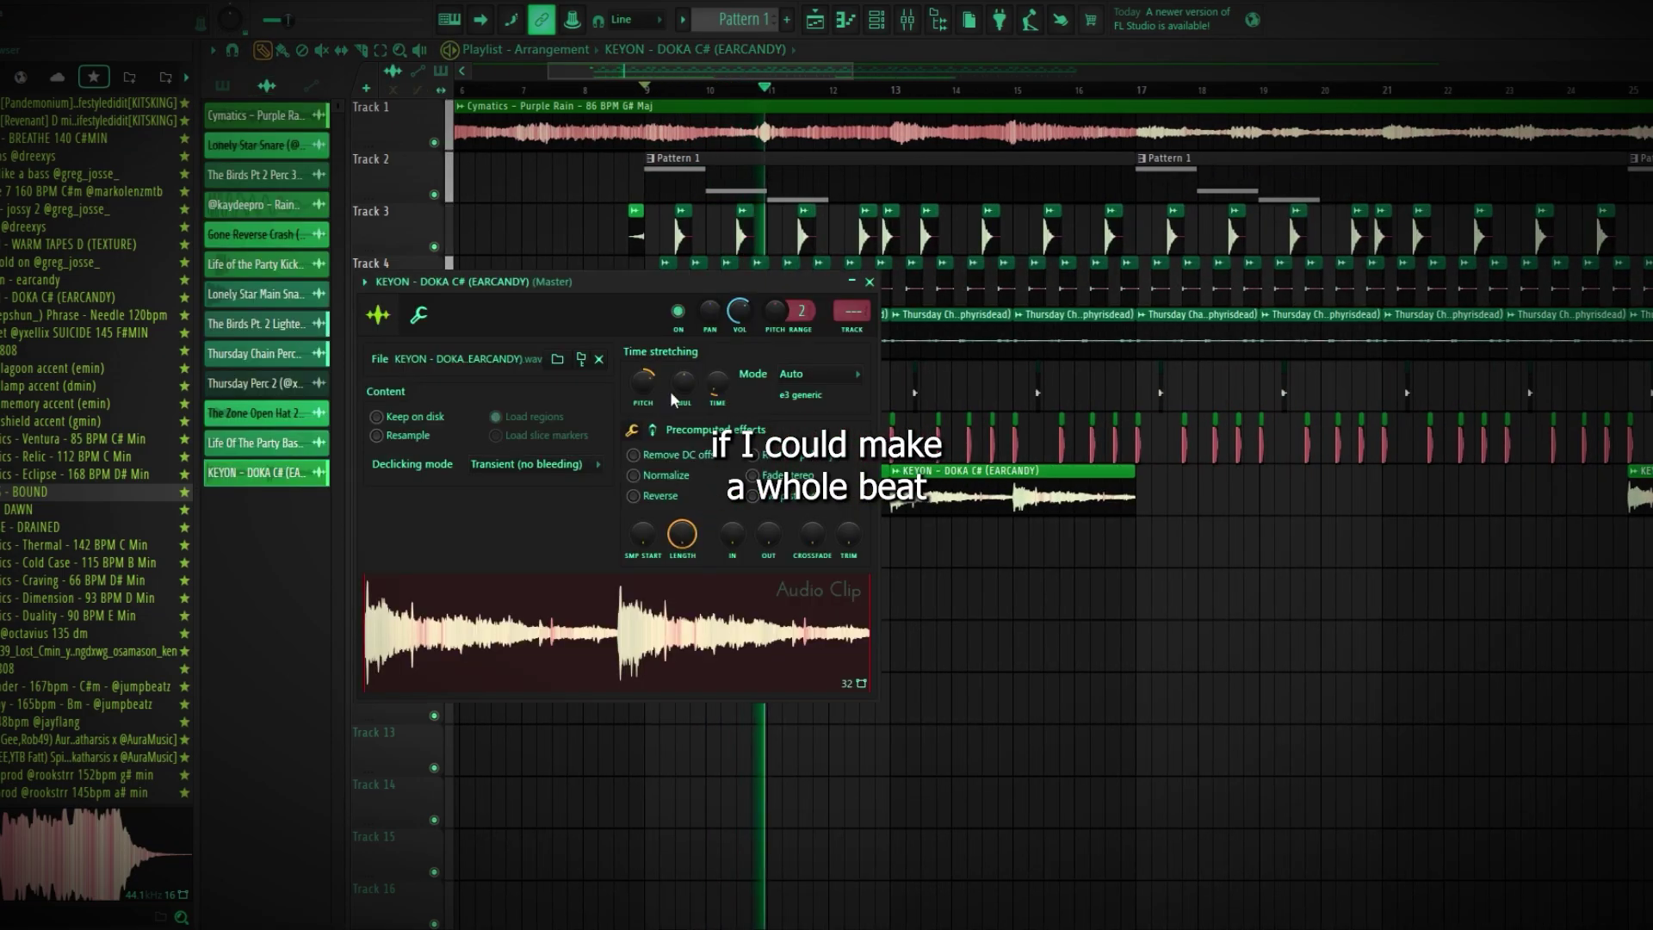
Reopen Pattern 1's bass notes, raise the bar 2 note to A#5 and add a one-bar G5 note in bar 4
left_click(870, 282)
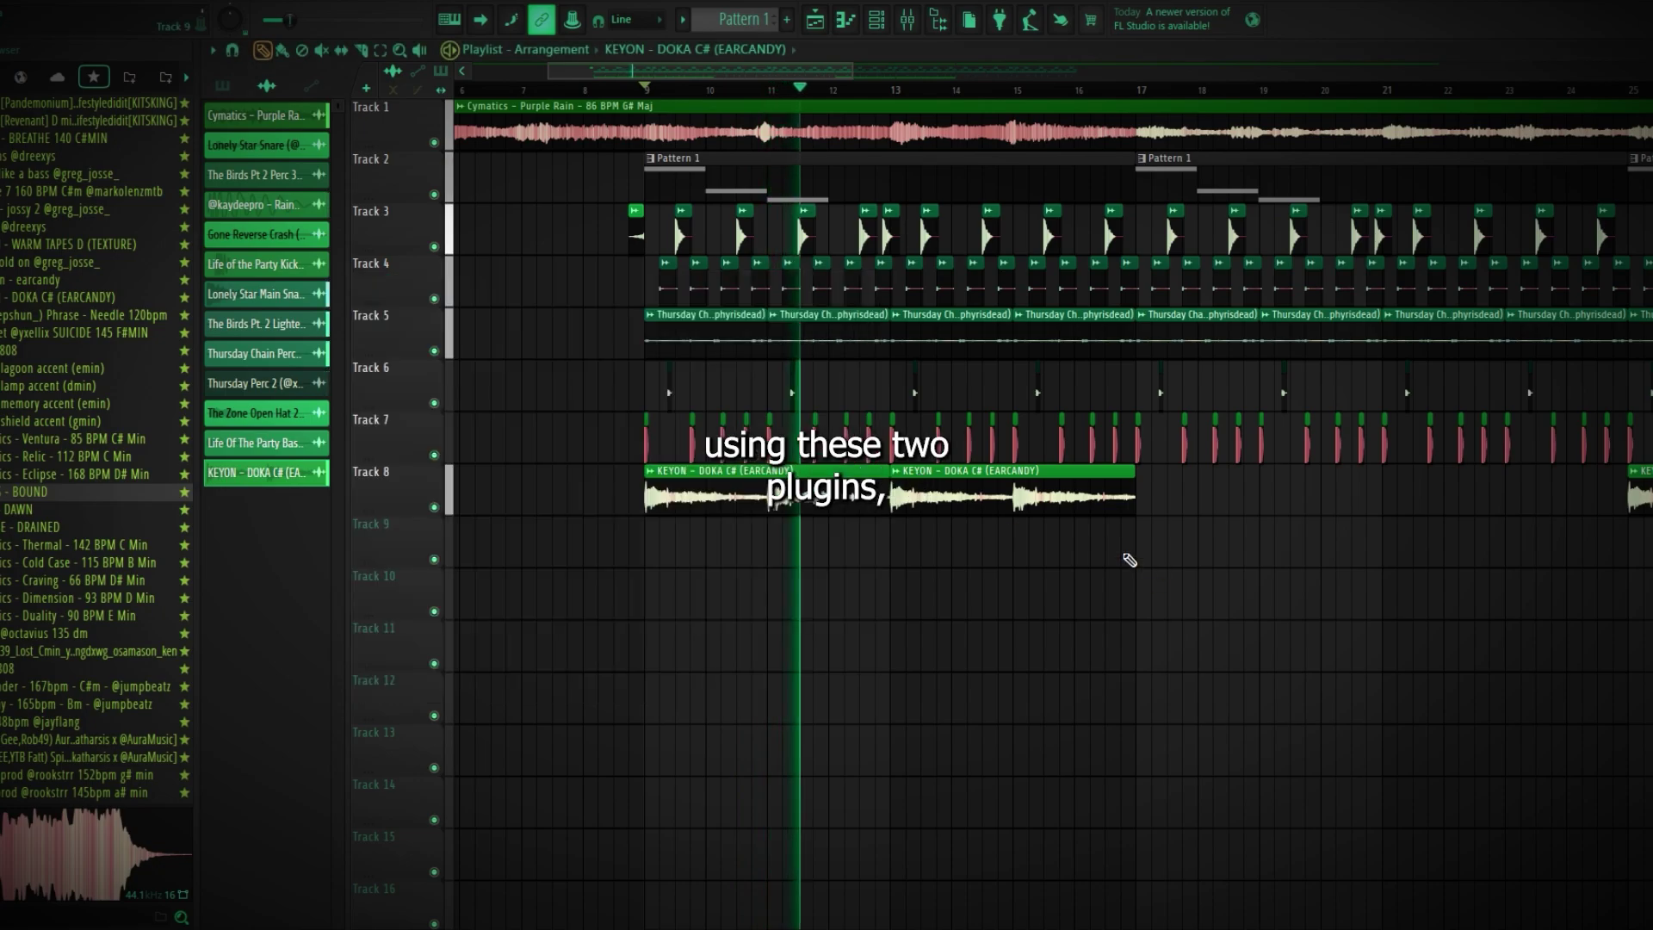
double_click(904, 179)
key("space")
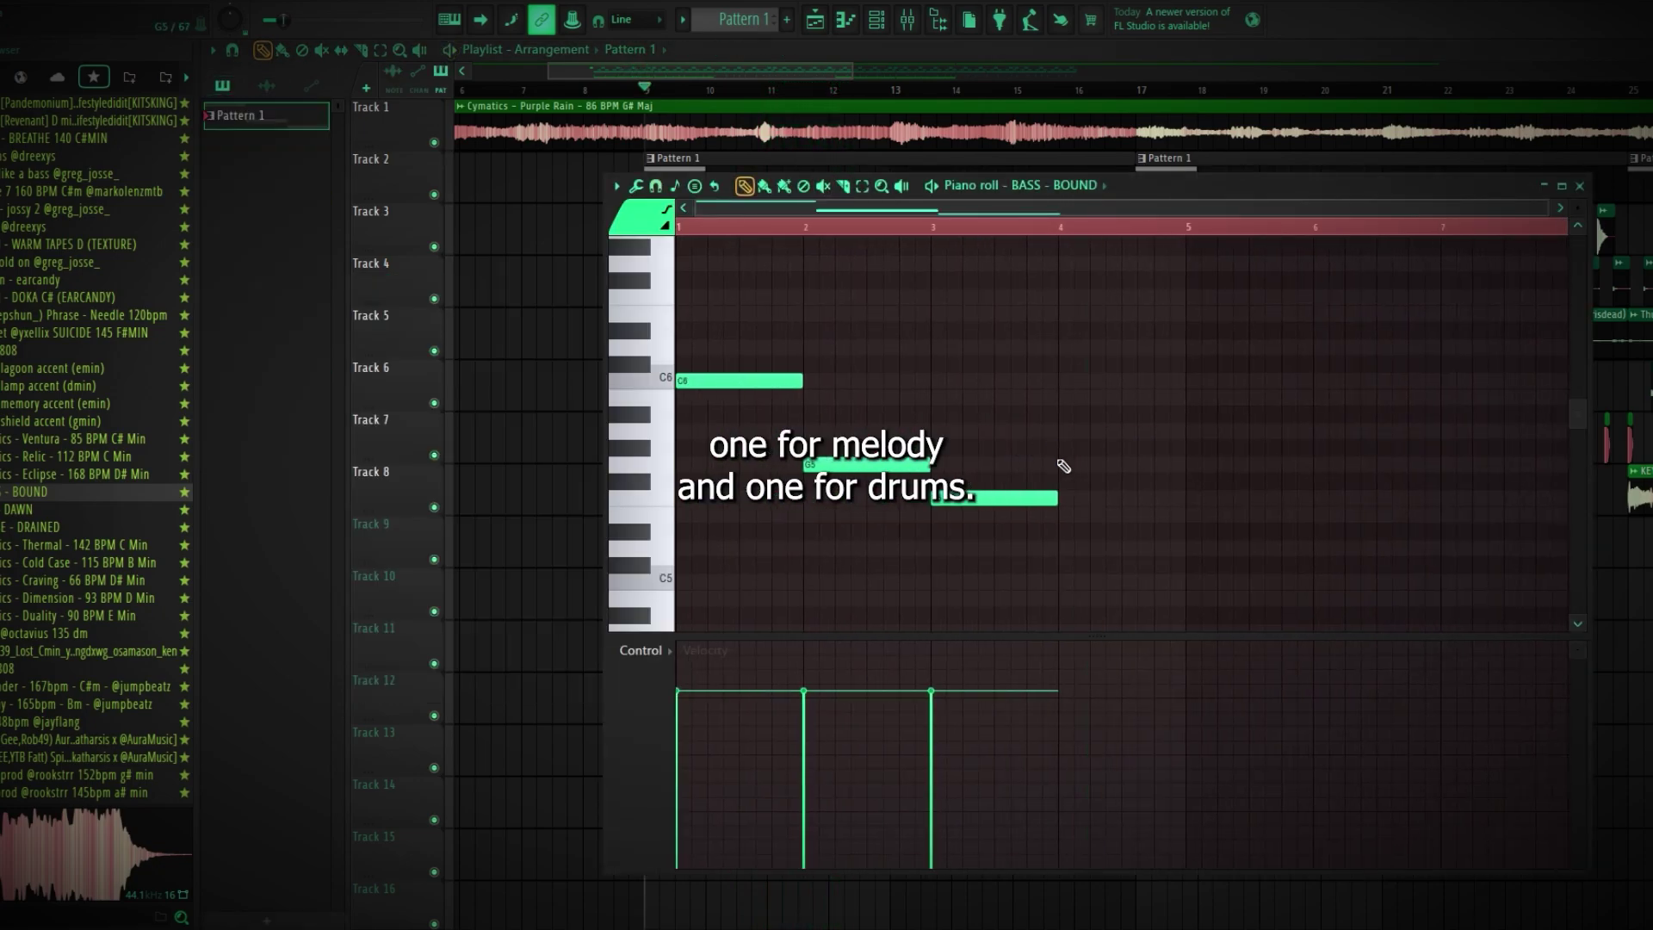
key("space")
left_click_drag(866, 465, 865, 430)
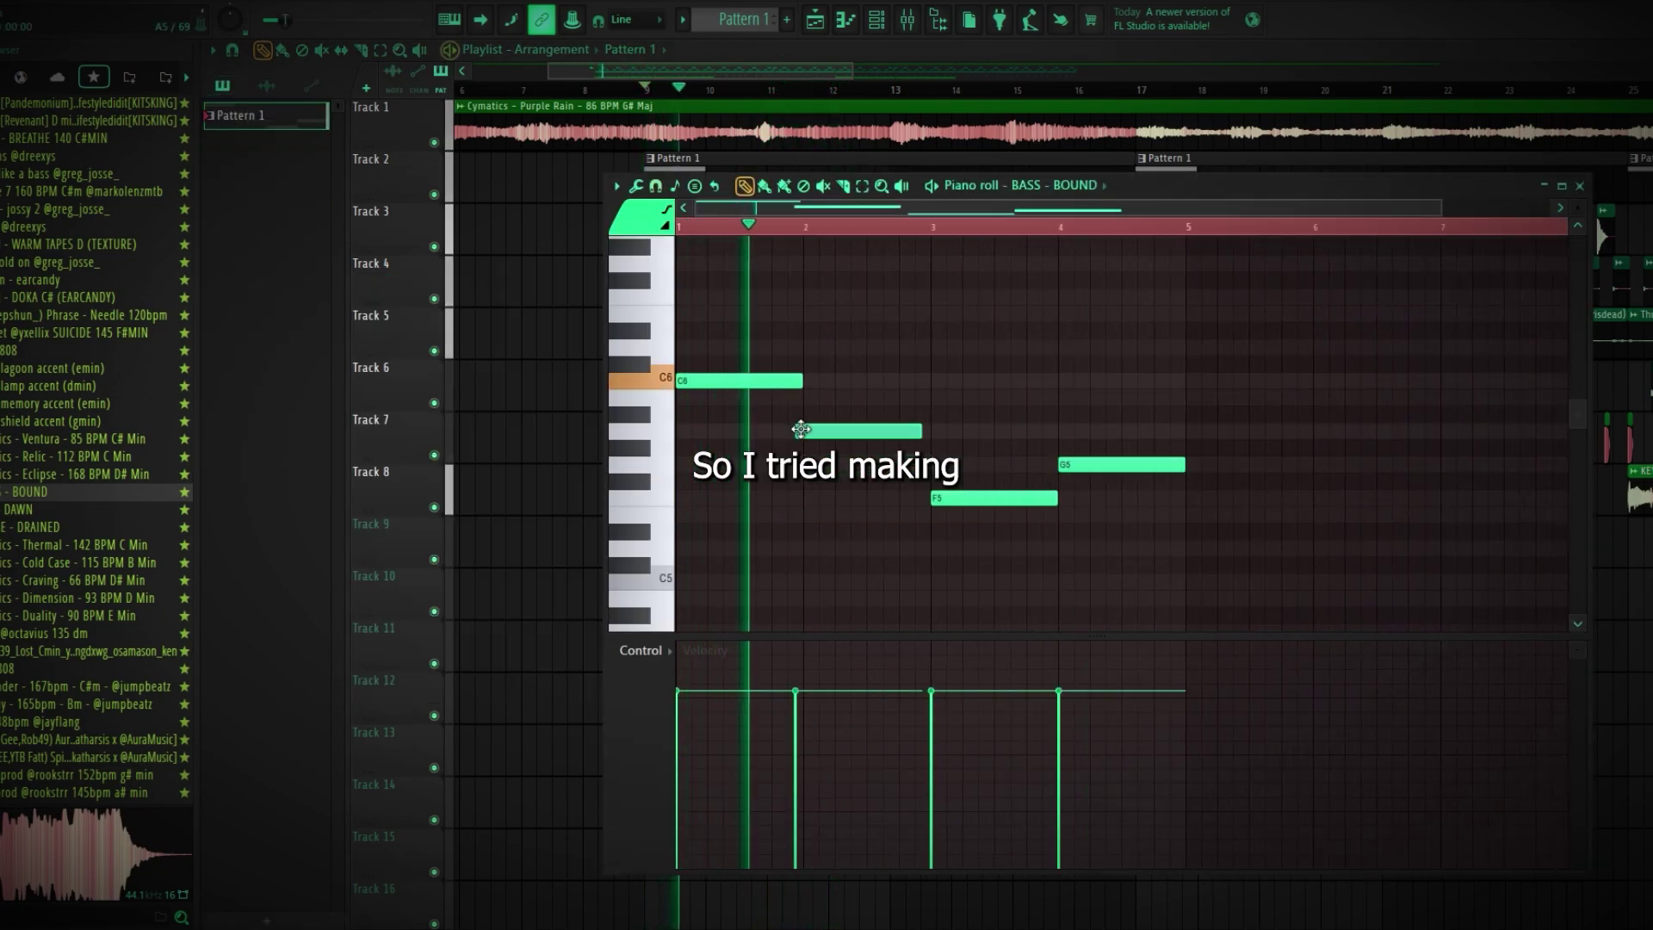
key("ctrl+a")
key("space")
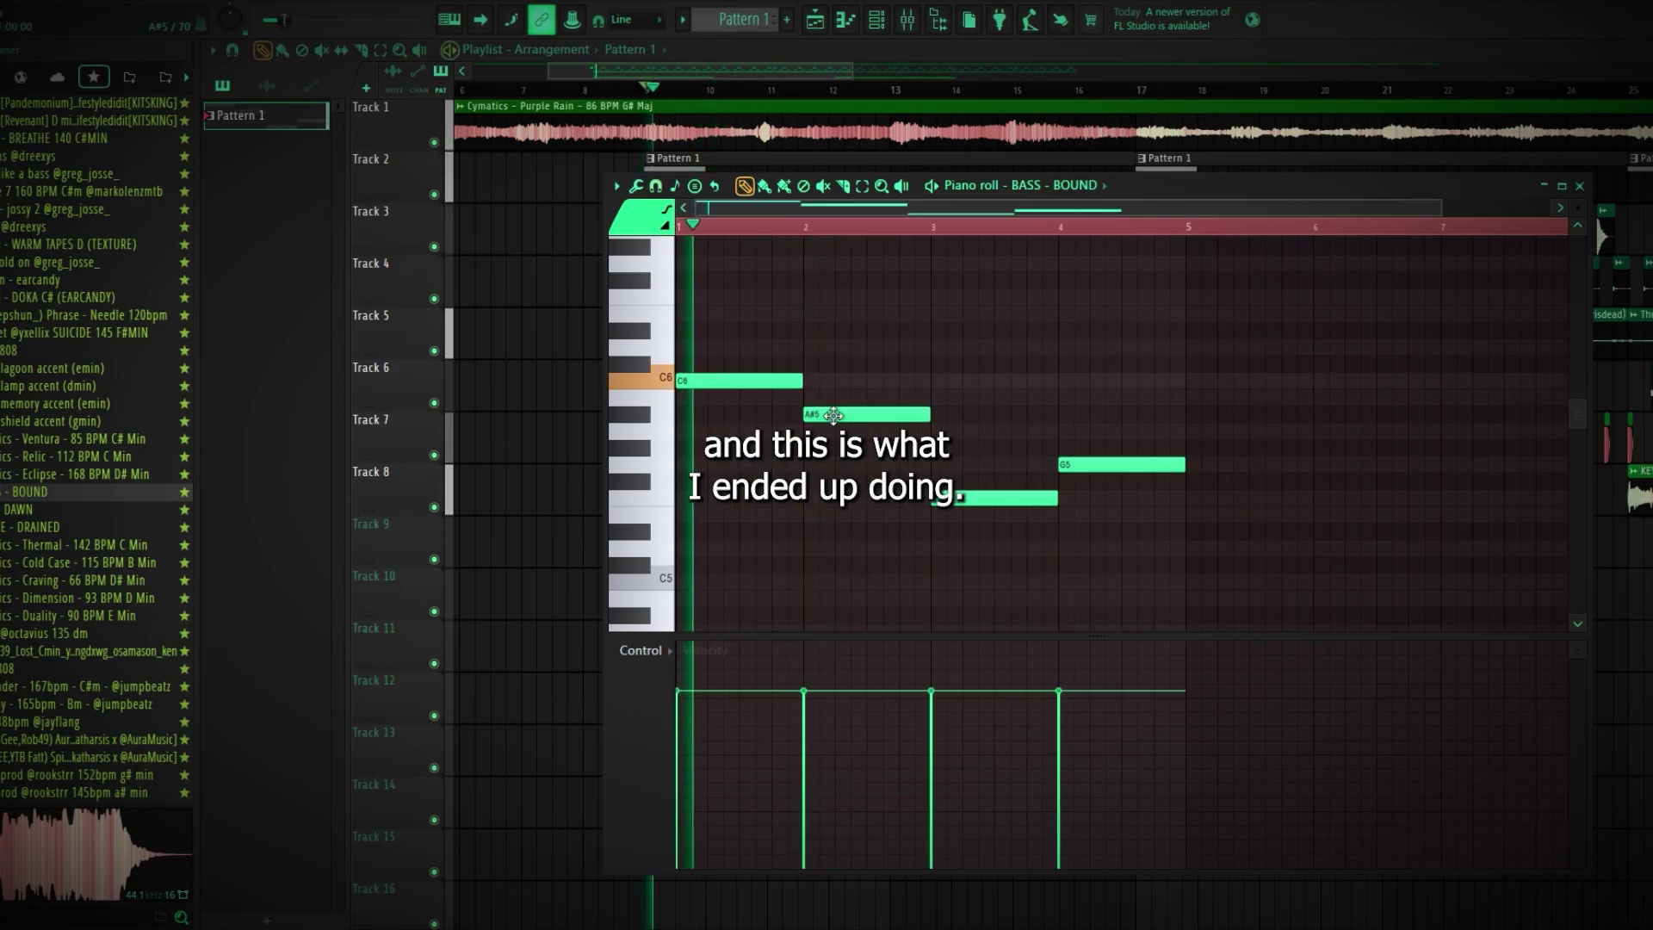
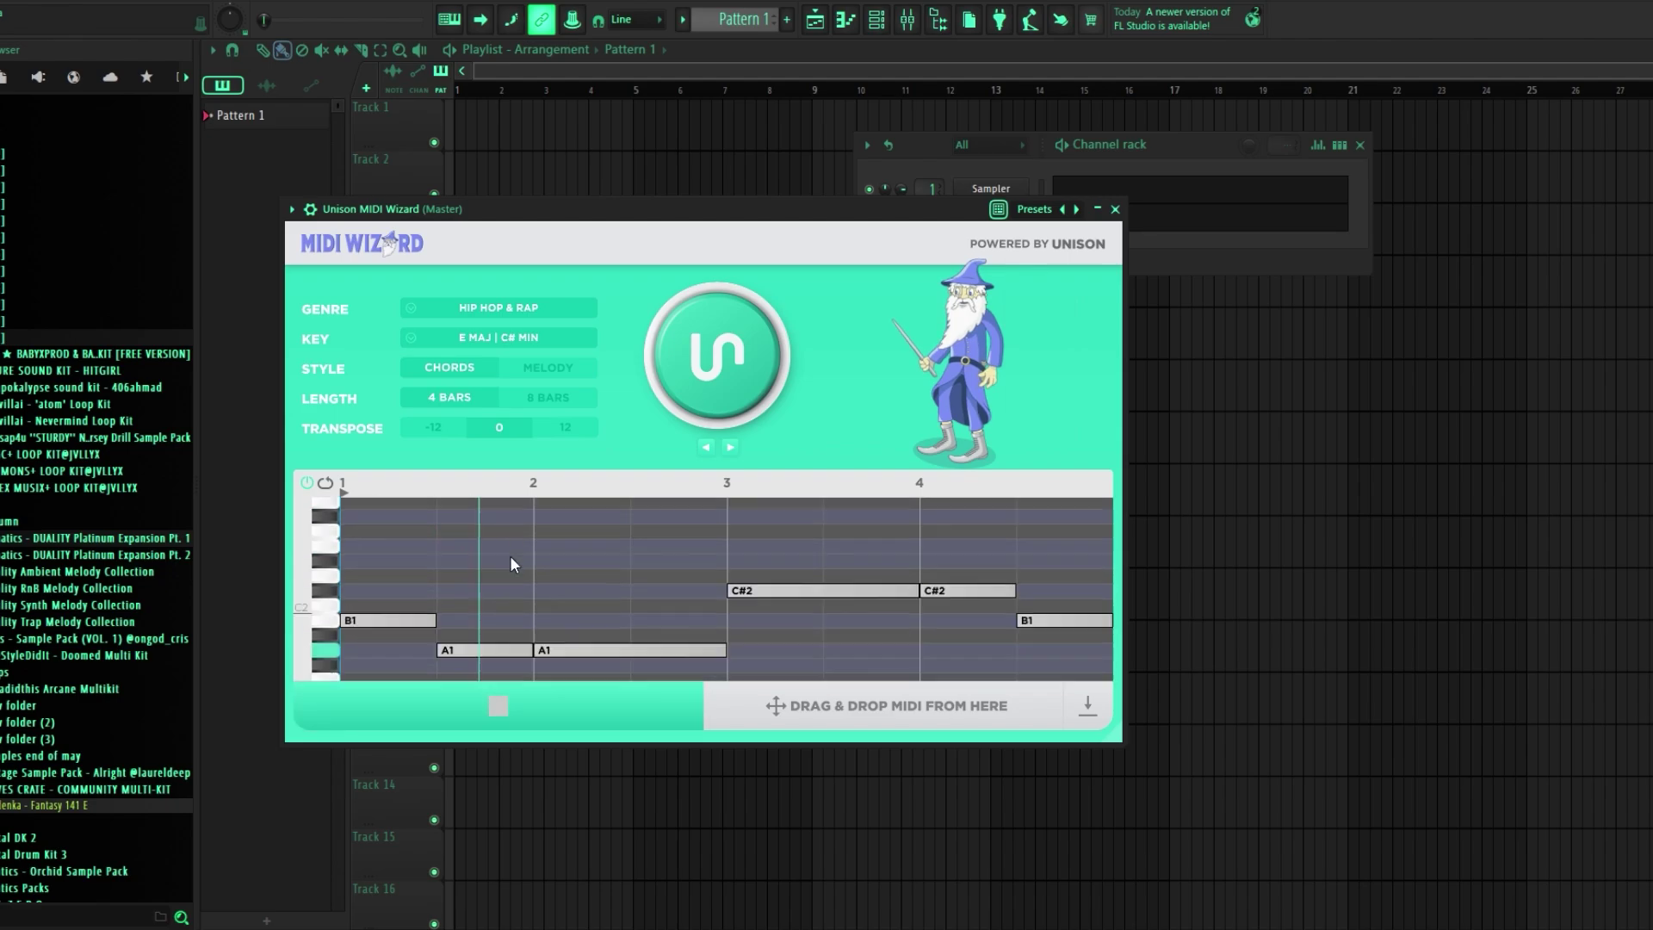
Stop the MIDI Wizard preview and play back the generated eight-bar melody in the Omnisphere piano roll
left_click(488, 725)
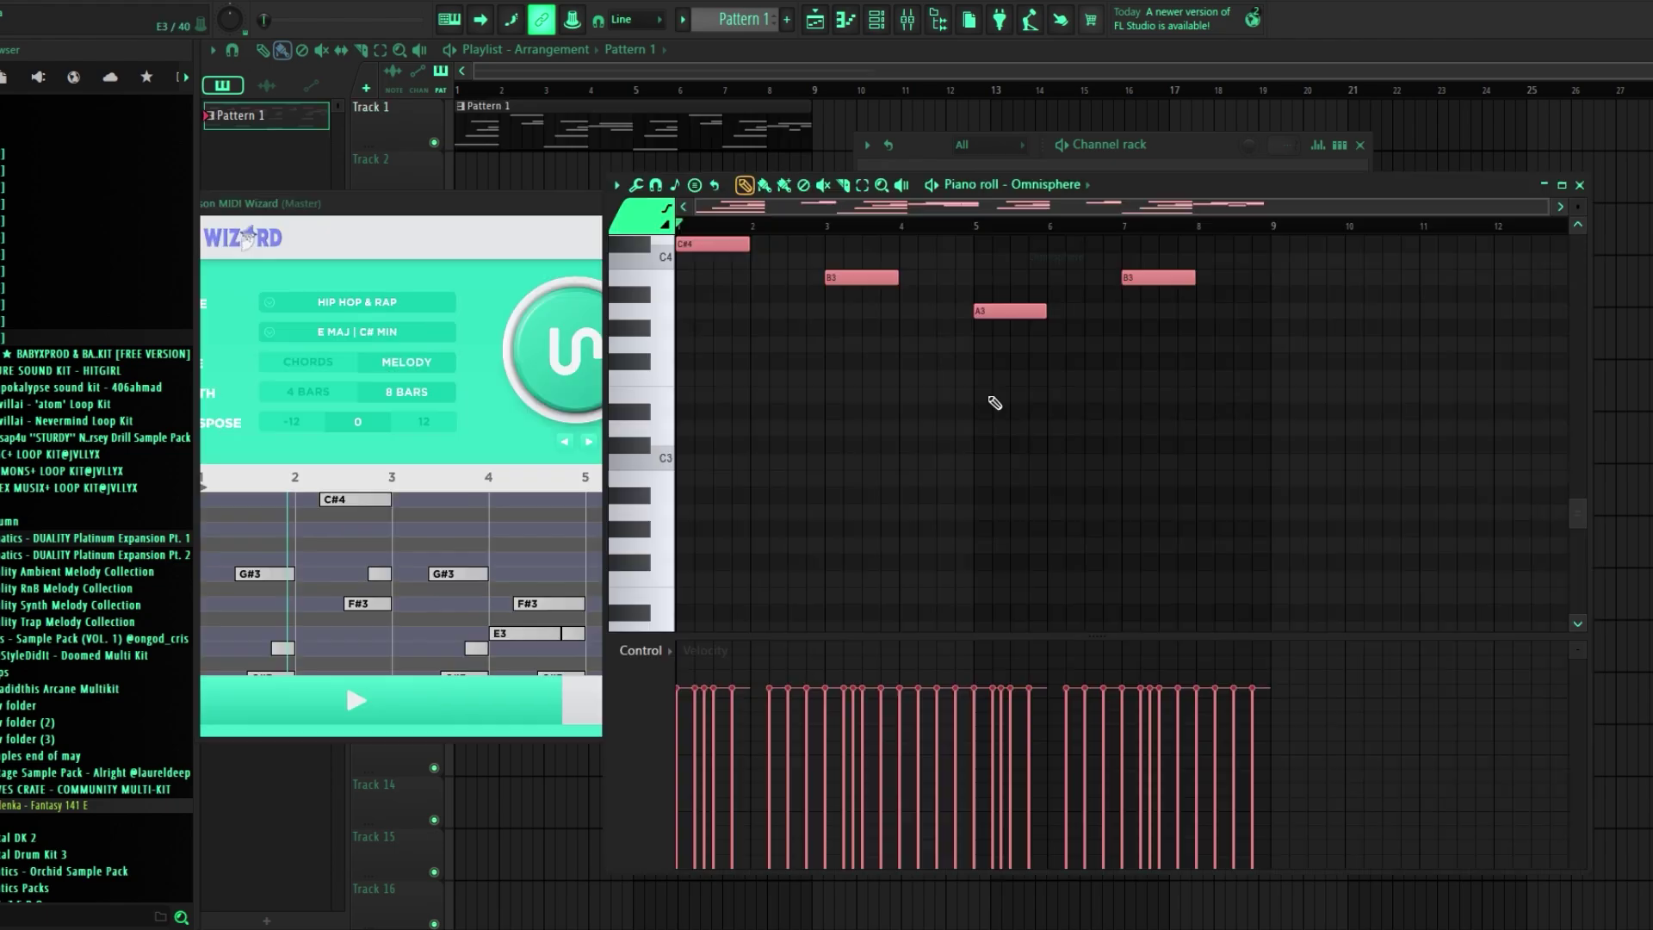
key("space")
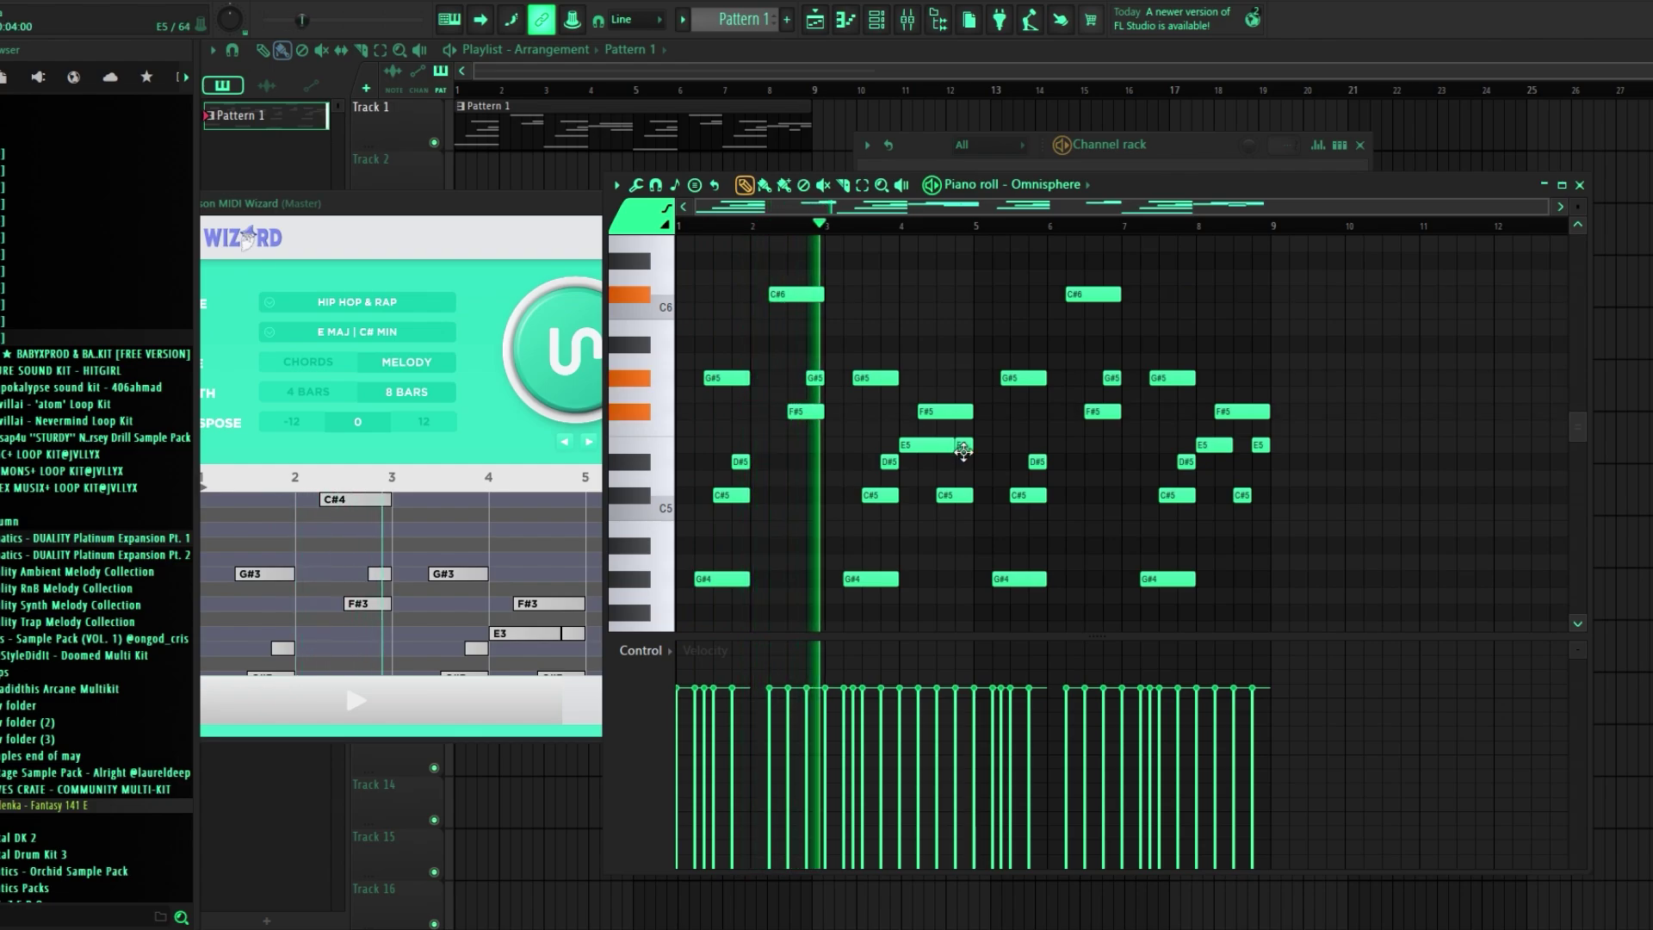
scroll(964, 454, "down", 3)
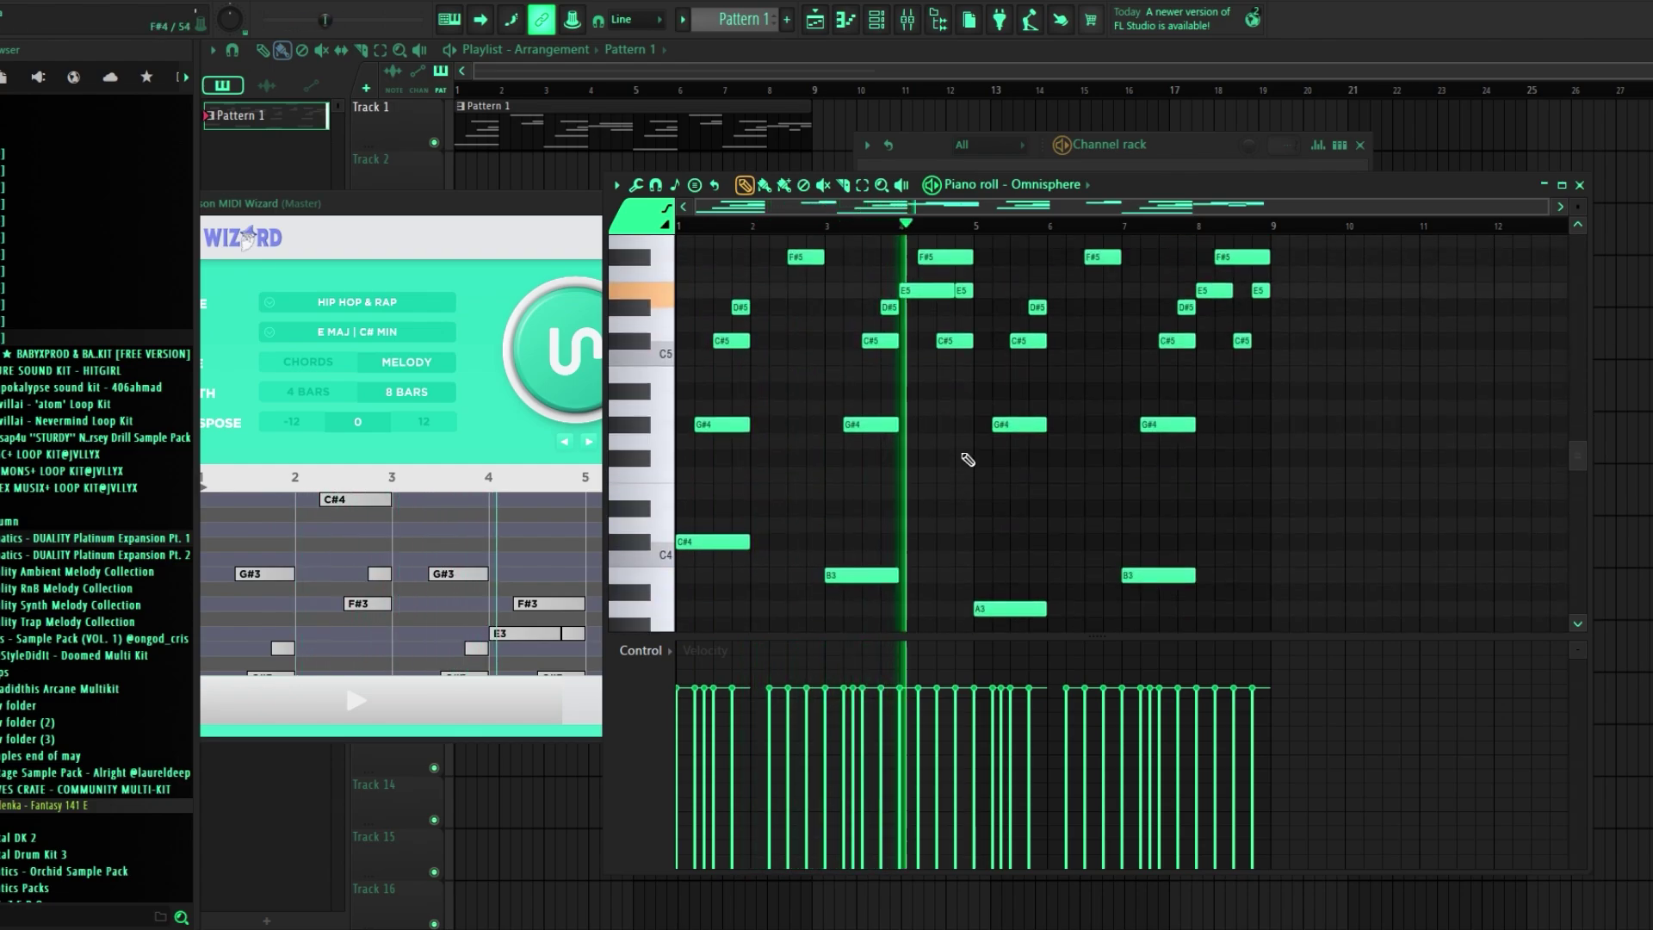
left_click(533, 228)
left_click(974, 204)
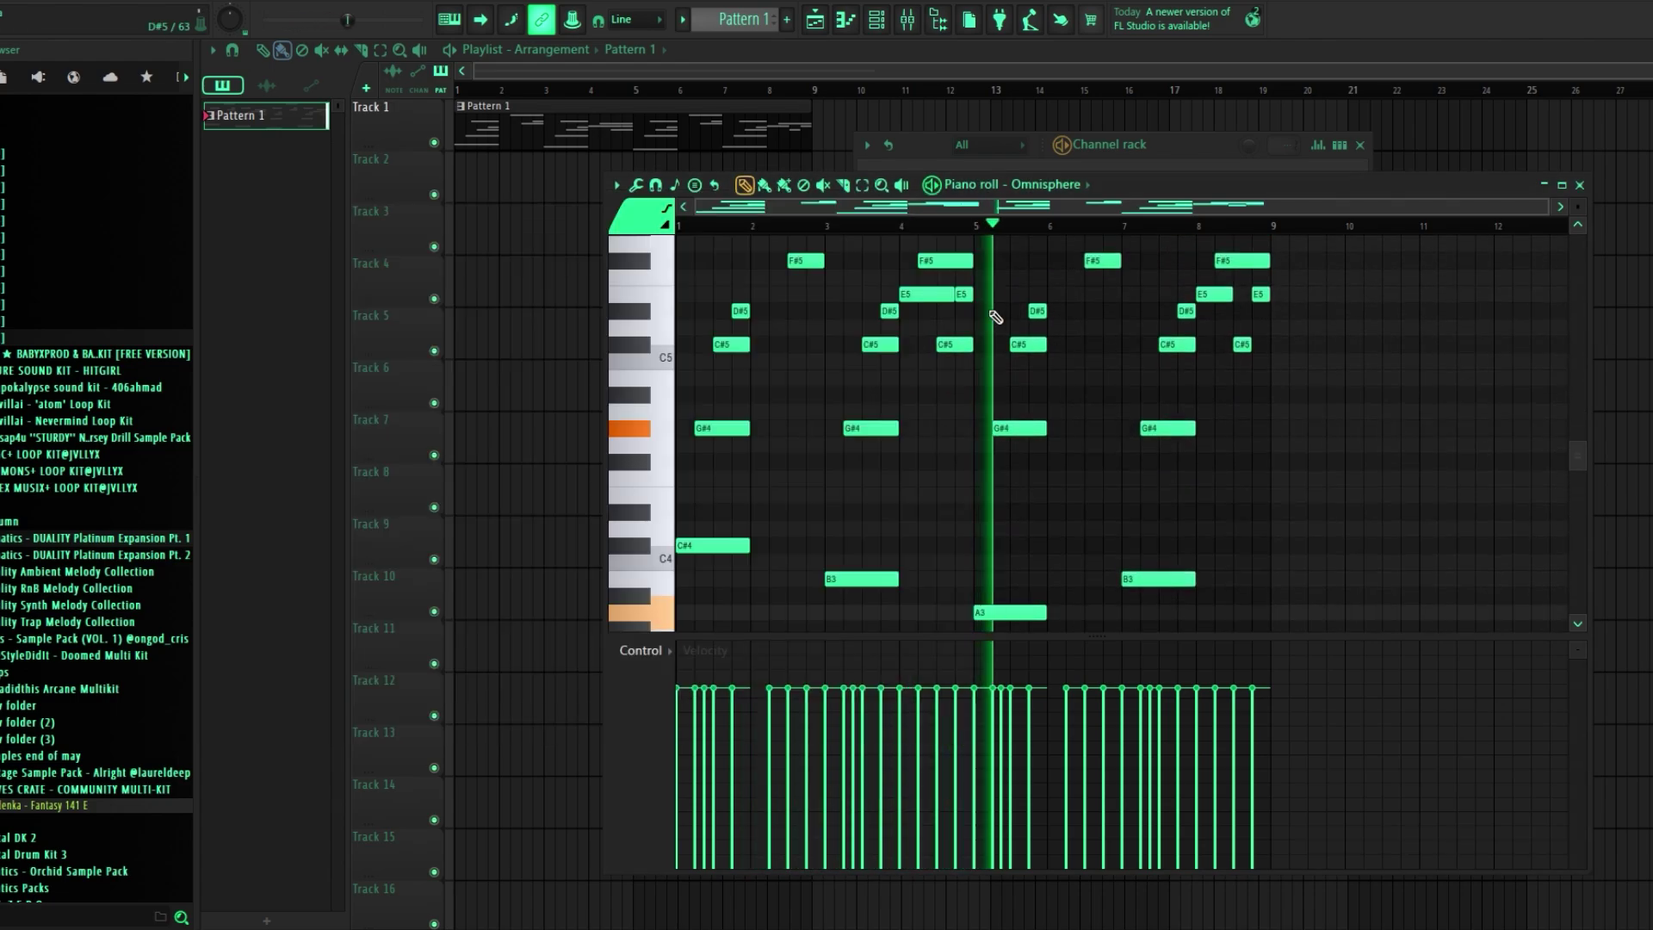
scroll(936, 400, "up", 4)
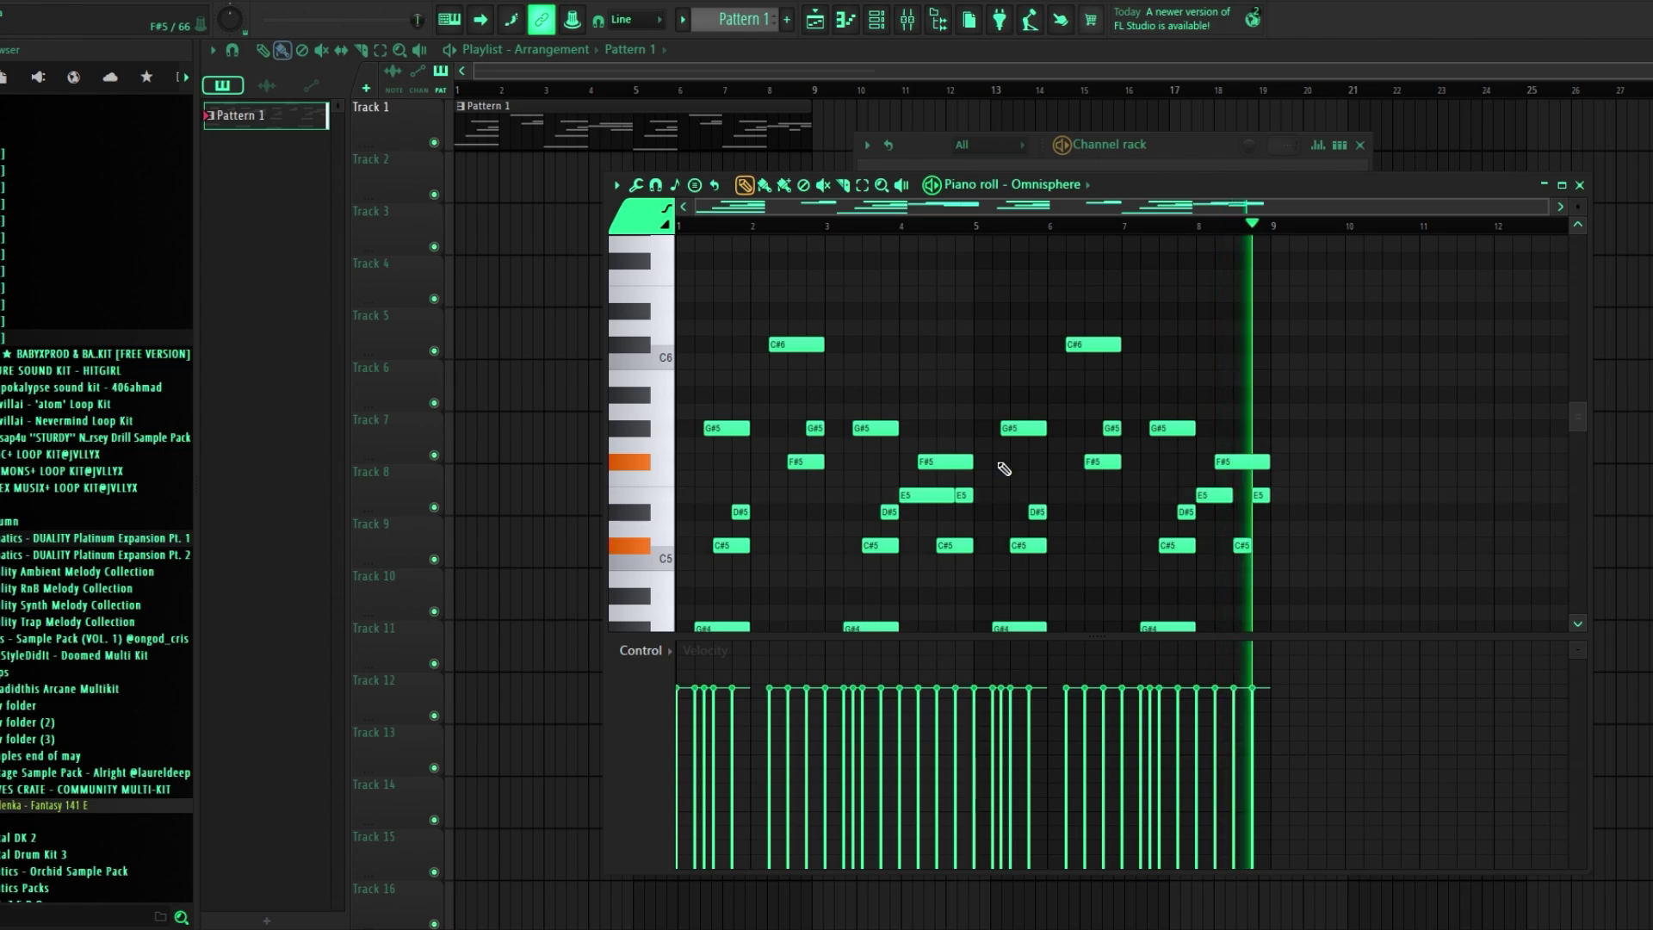
scroll(855, 369, "up", 5)
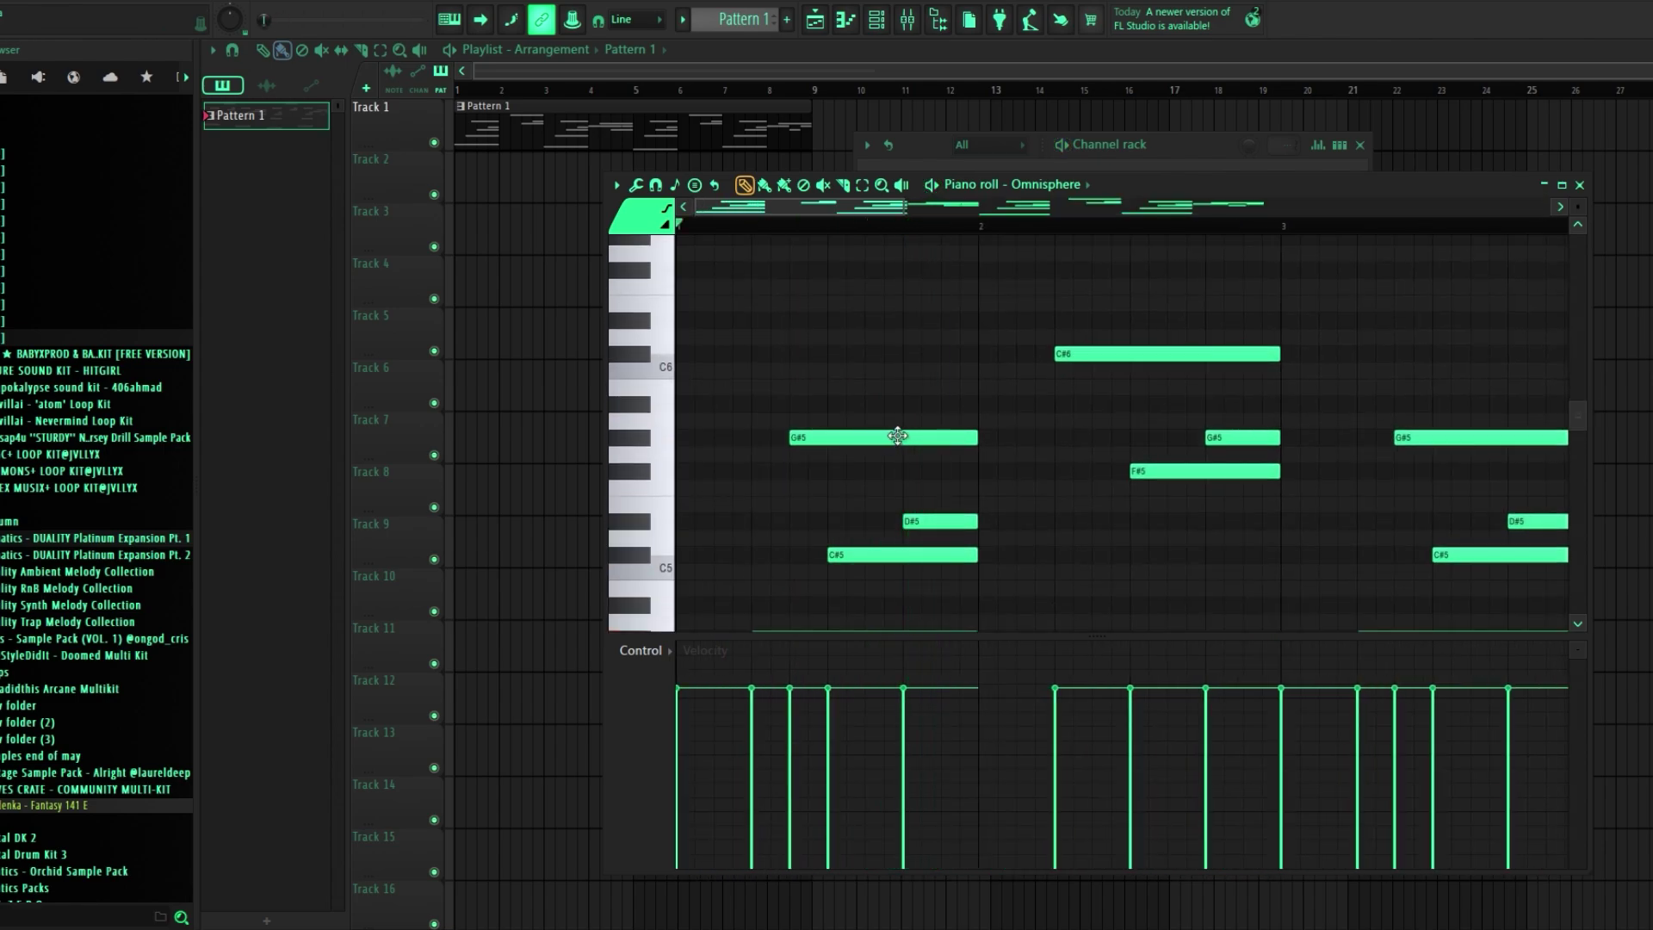
Try a D#6 note in bar 1 of the Omnisphere melody, listen to it and remove it
scroll(1011, 561, "up", 4)
left_click(719, 469)
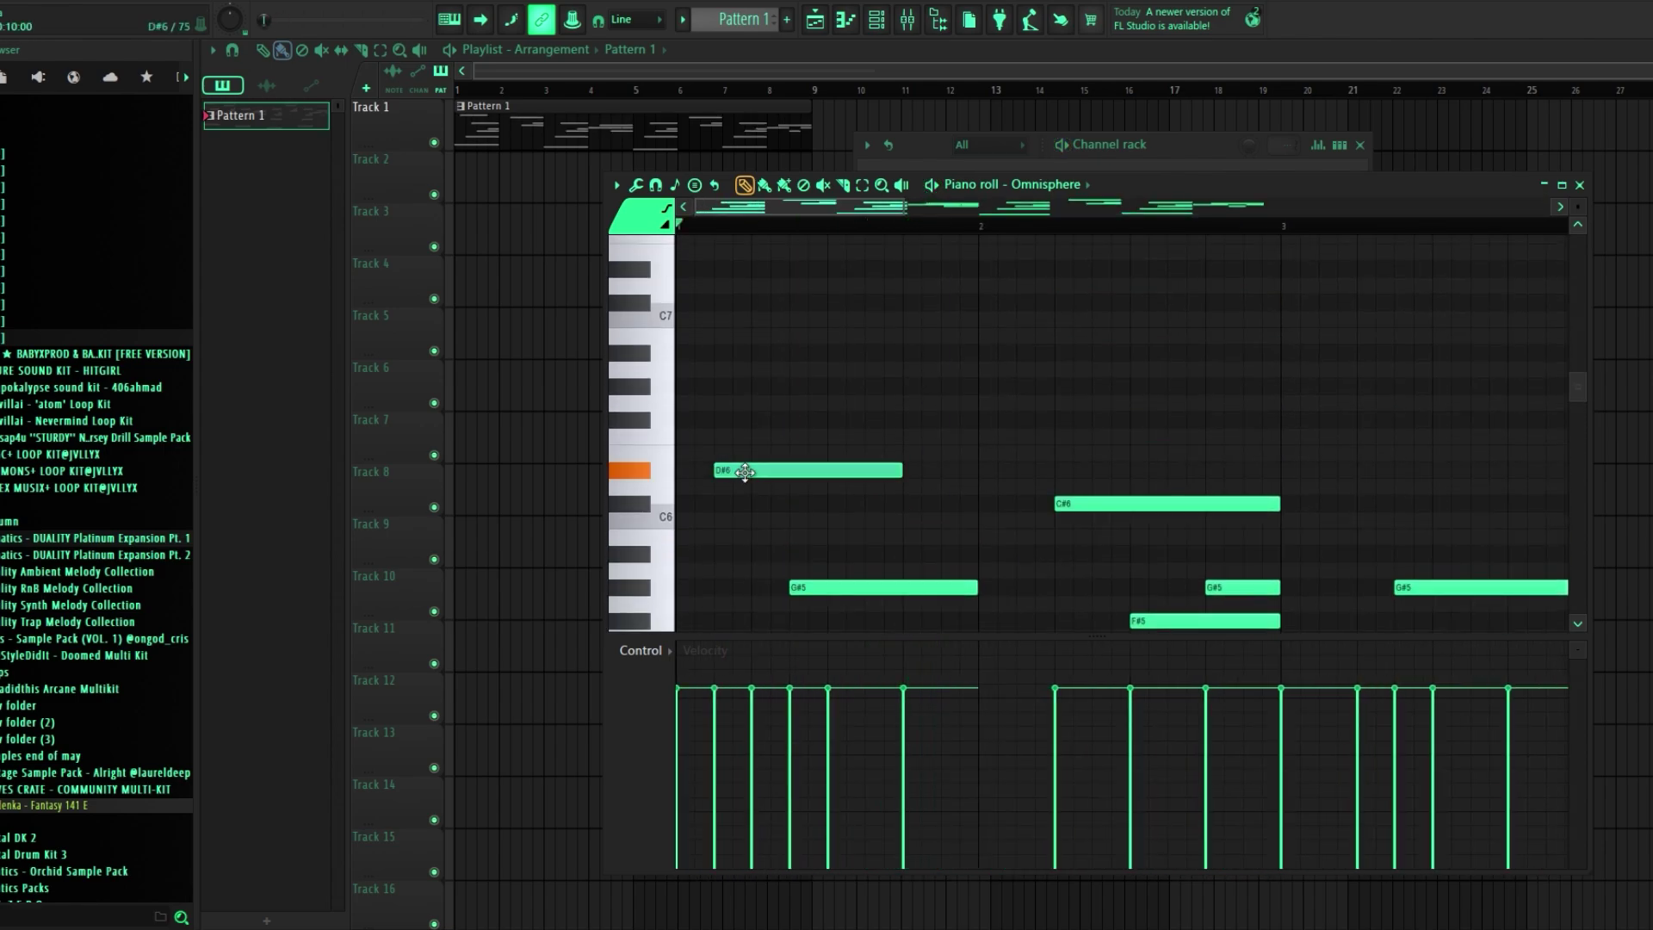
key("space")
key("space")
key("space")
right_click(816, 450)
key("space")
Add overlapping E6 and D#6 notes late in bar 1 of the Omnisphere melody, leading into the C#6 note
left_click(870, 453)
left_click(951, 487)
key("space")
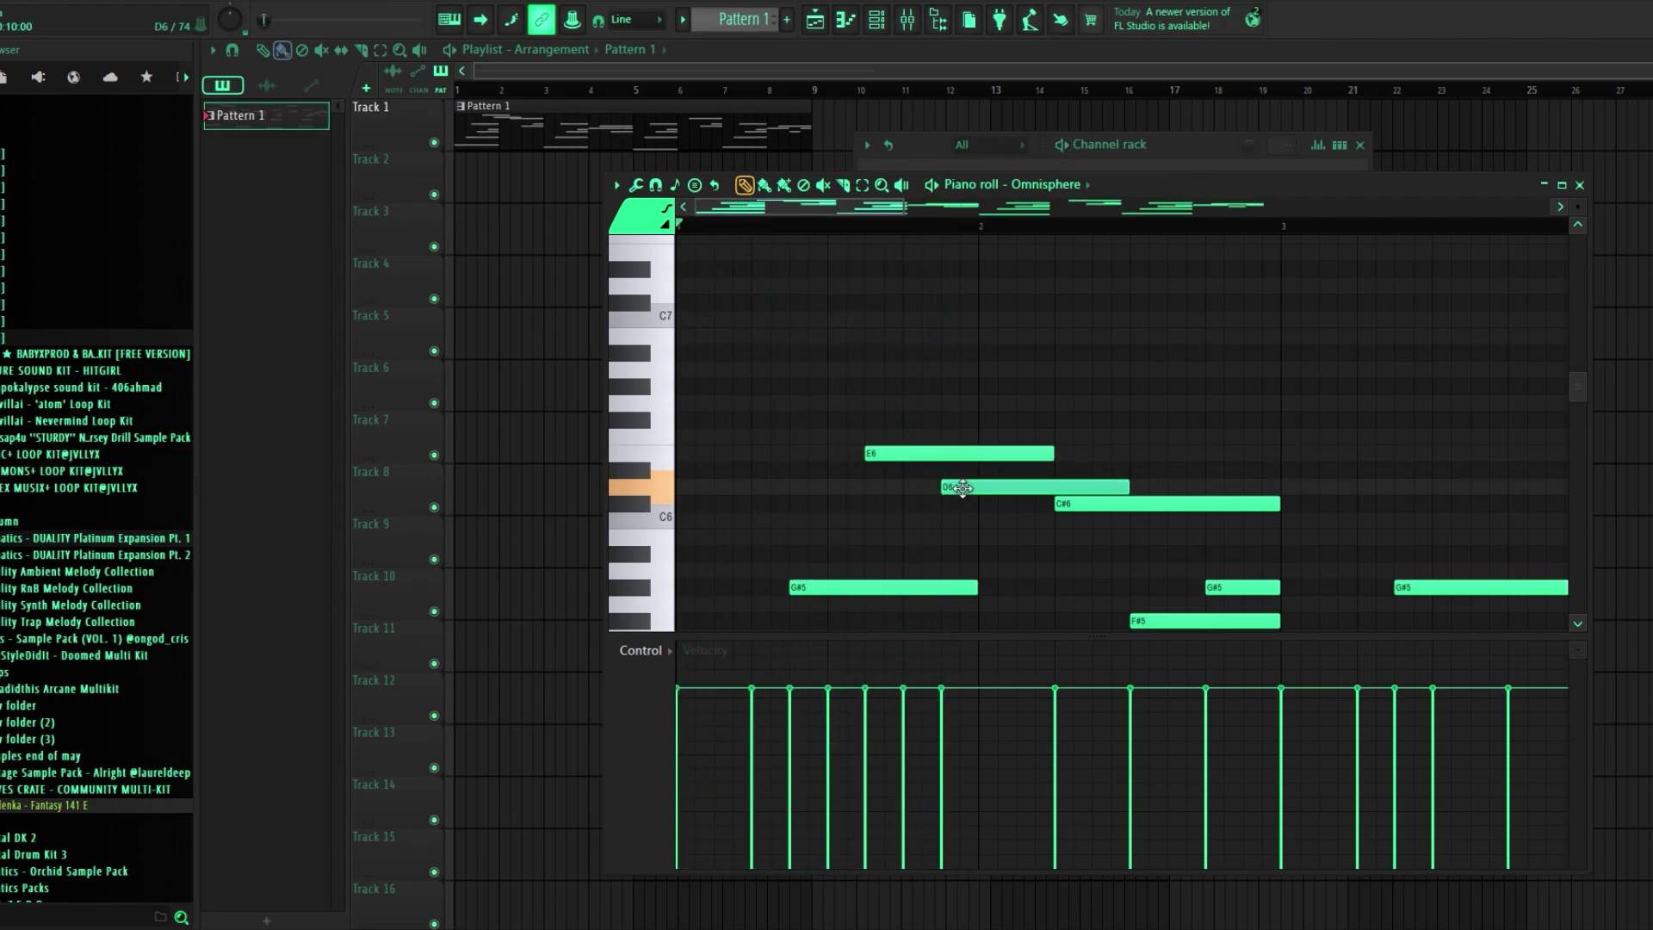
key("space")
mouse_move(963, 488)
left_mouse_down()
mouse_move(981, 470)
mouse_move(963, 470)
left_mouse_up()
Select the new E6 and D#6 notes, clear the selection and listen to the melody with them included
left_click_drag(1106, 428, 933, 494)
left_click_drag(1020, 422, 819, 535)
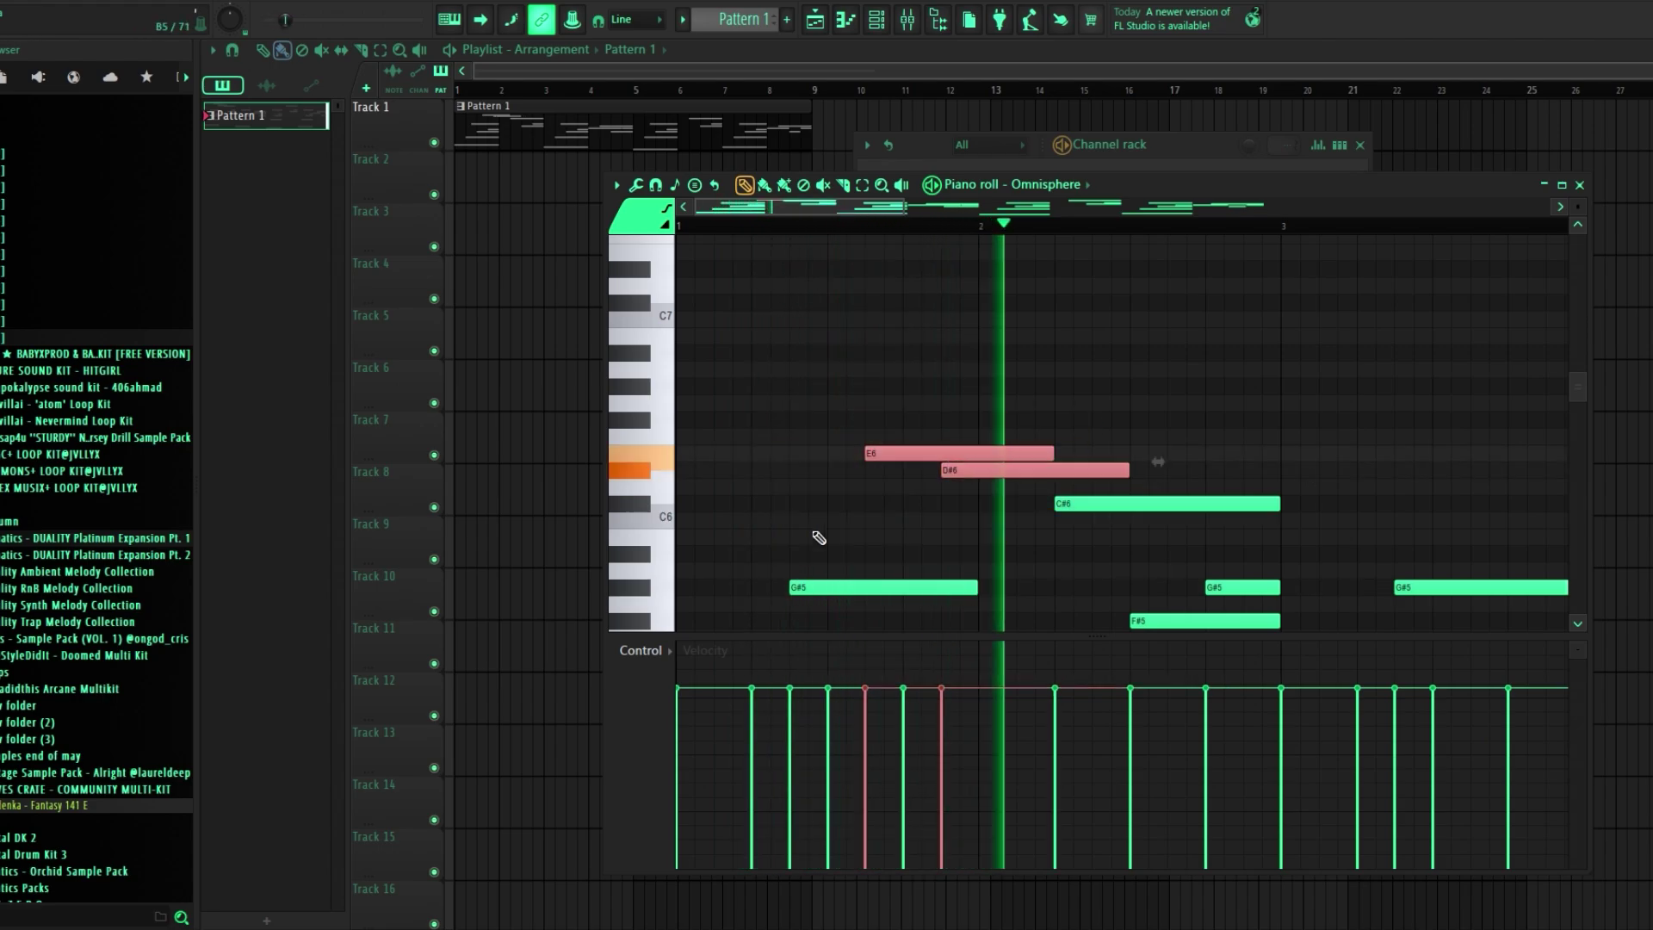
left_click(819, 537, "ctrl")
scroll(982, 465, "down", 3)
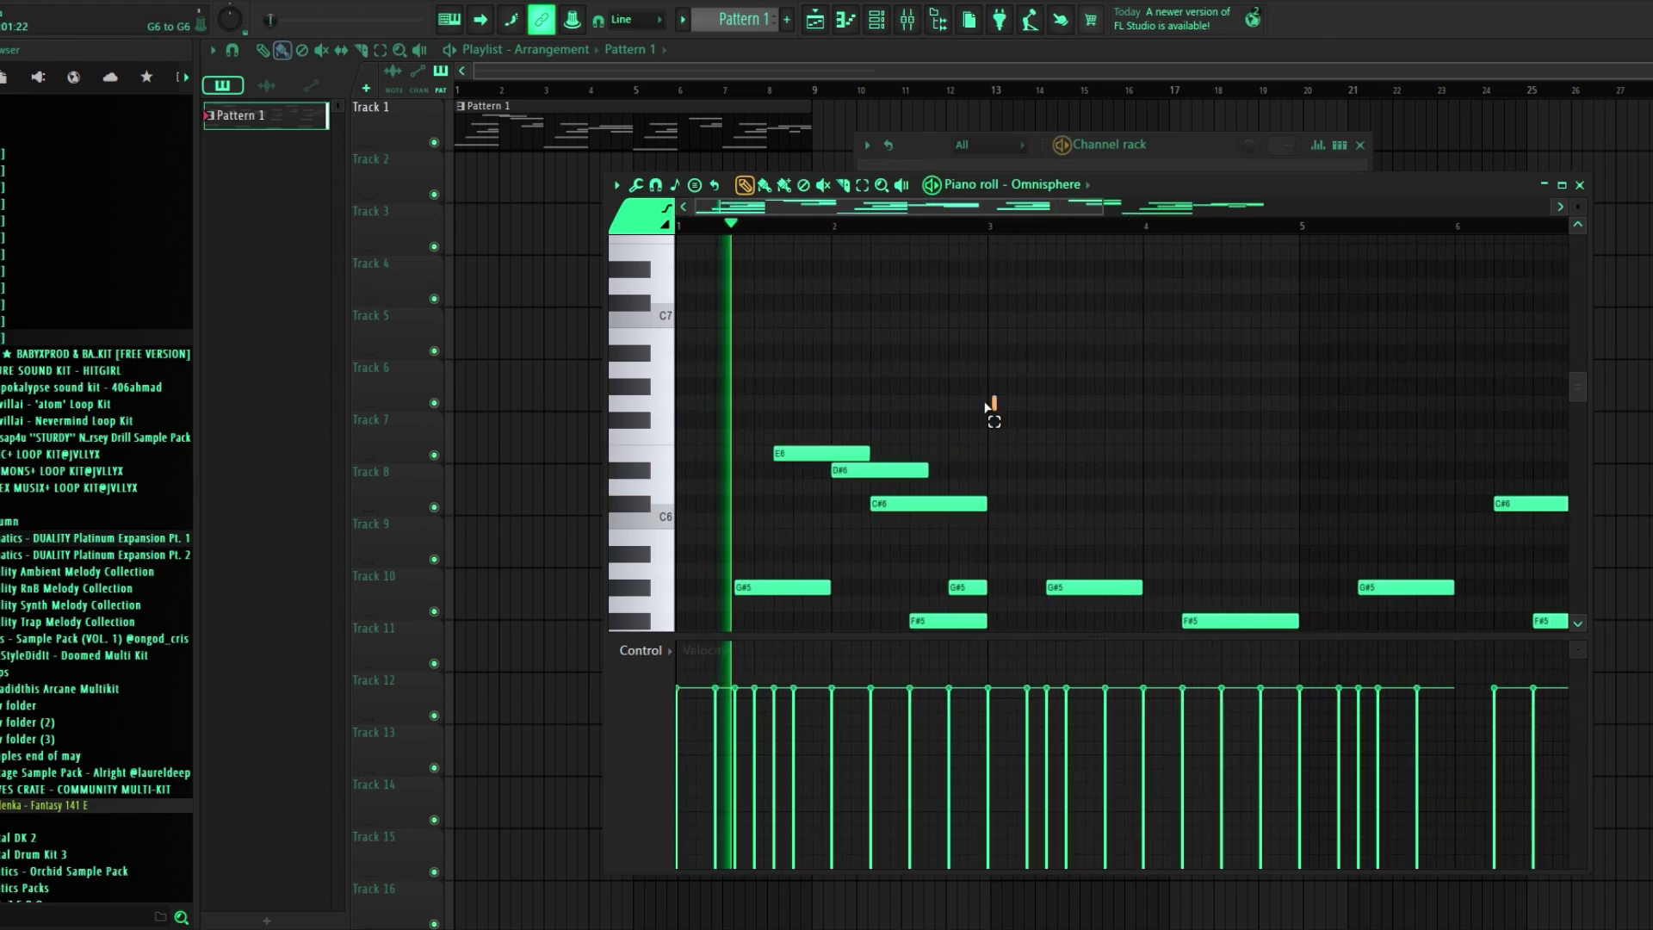
left_click_drag(991, 407, 744, 459)
left_click(746, 460, "ctrl")
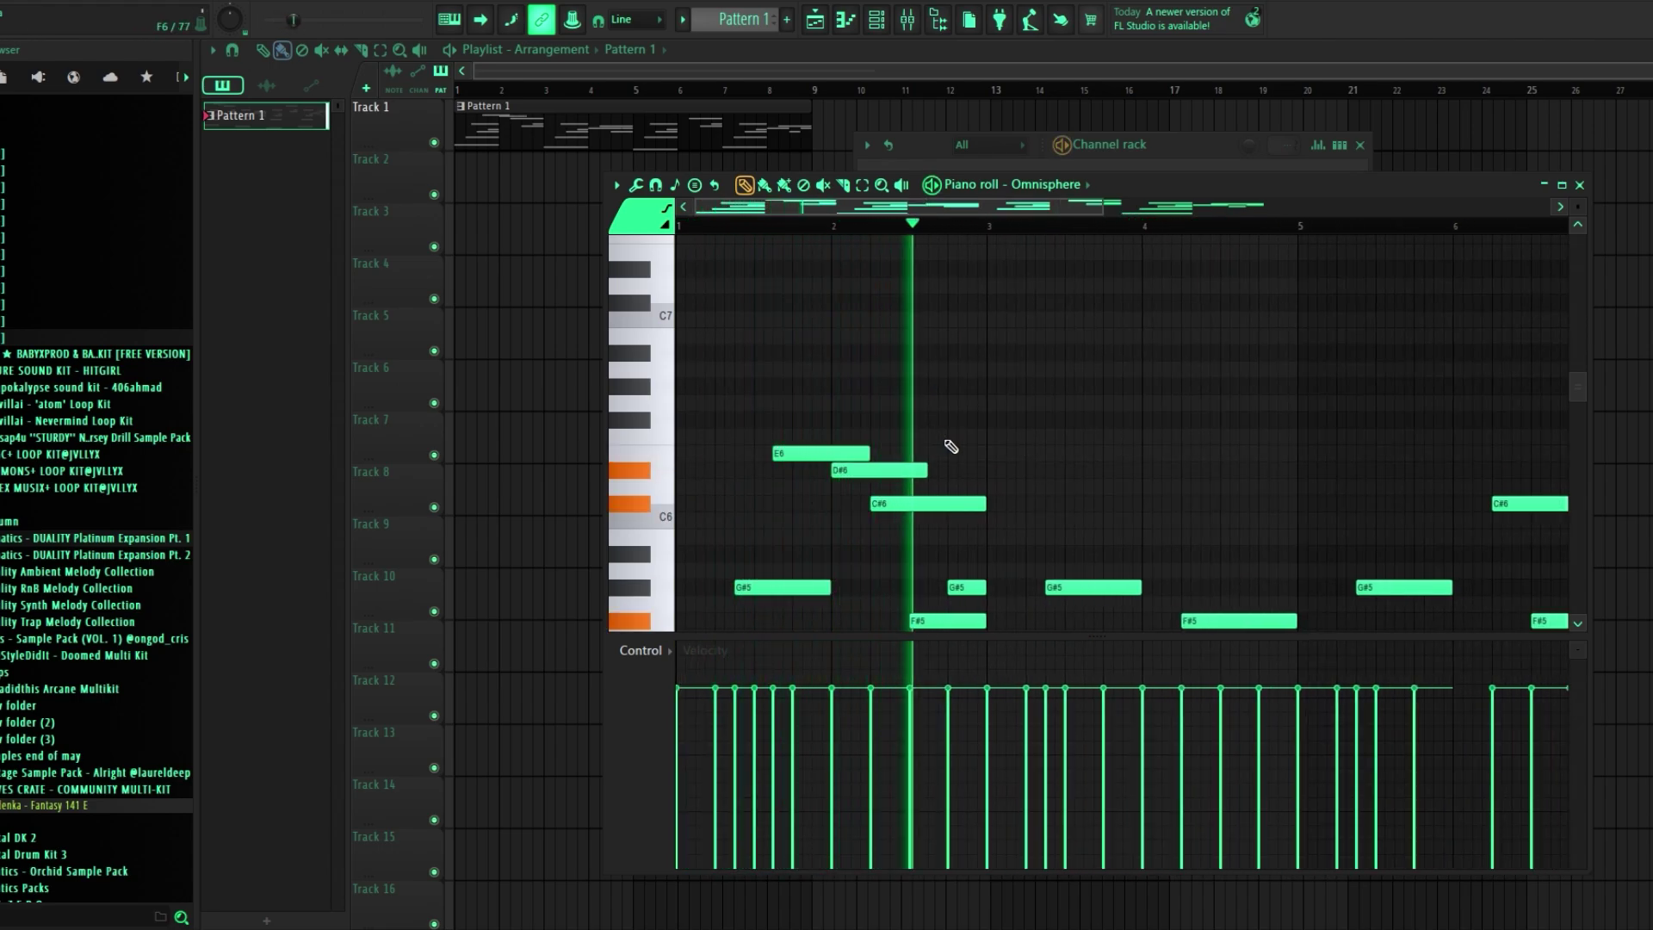
scroll(999, 428, "down", 3)
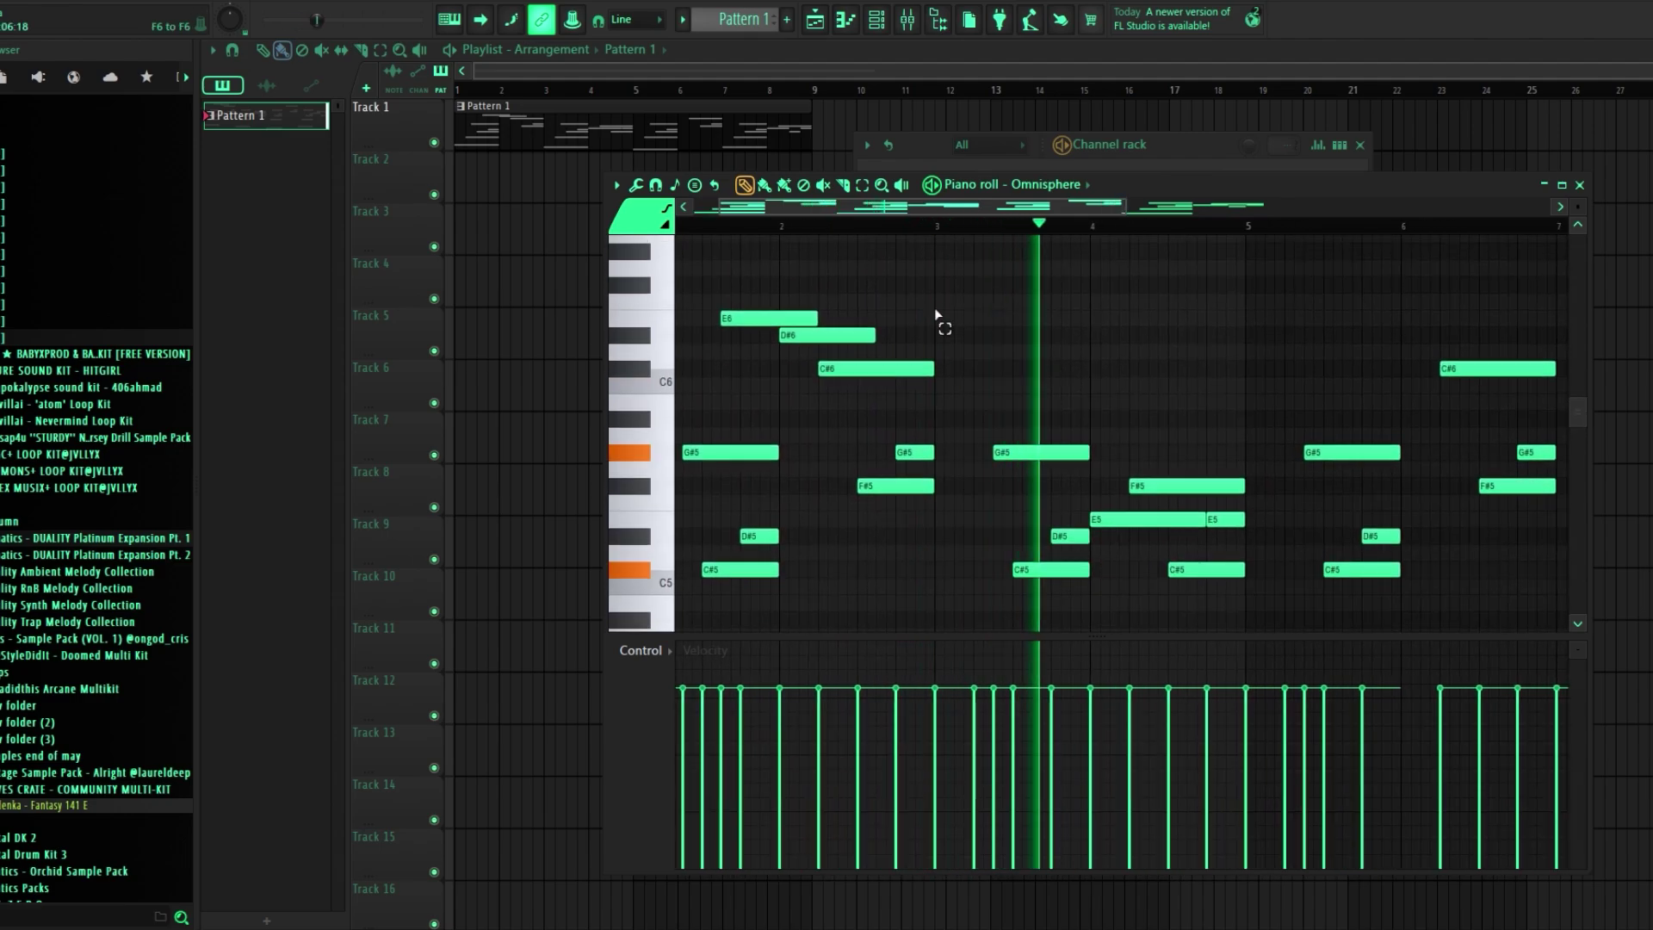
Add D#6, E6 and C#6 notes from late bar 3 into bar 4 of the Omnisphere melody, in that order
left_click_drag(938, 315, 788, 338)
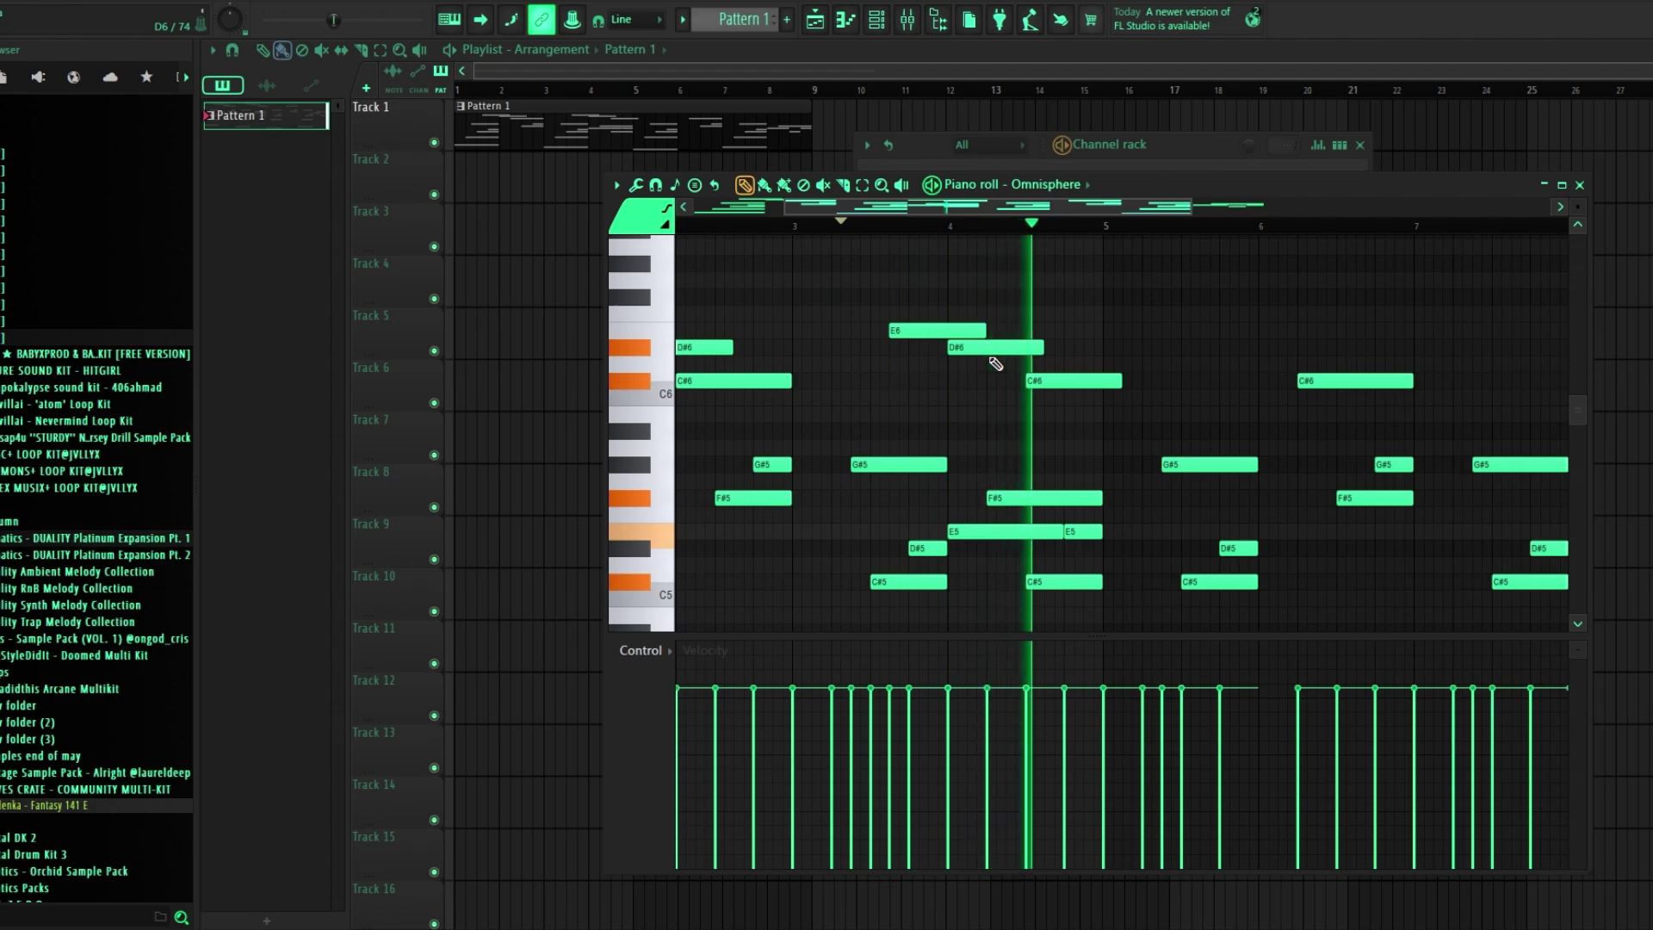
key("space")
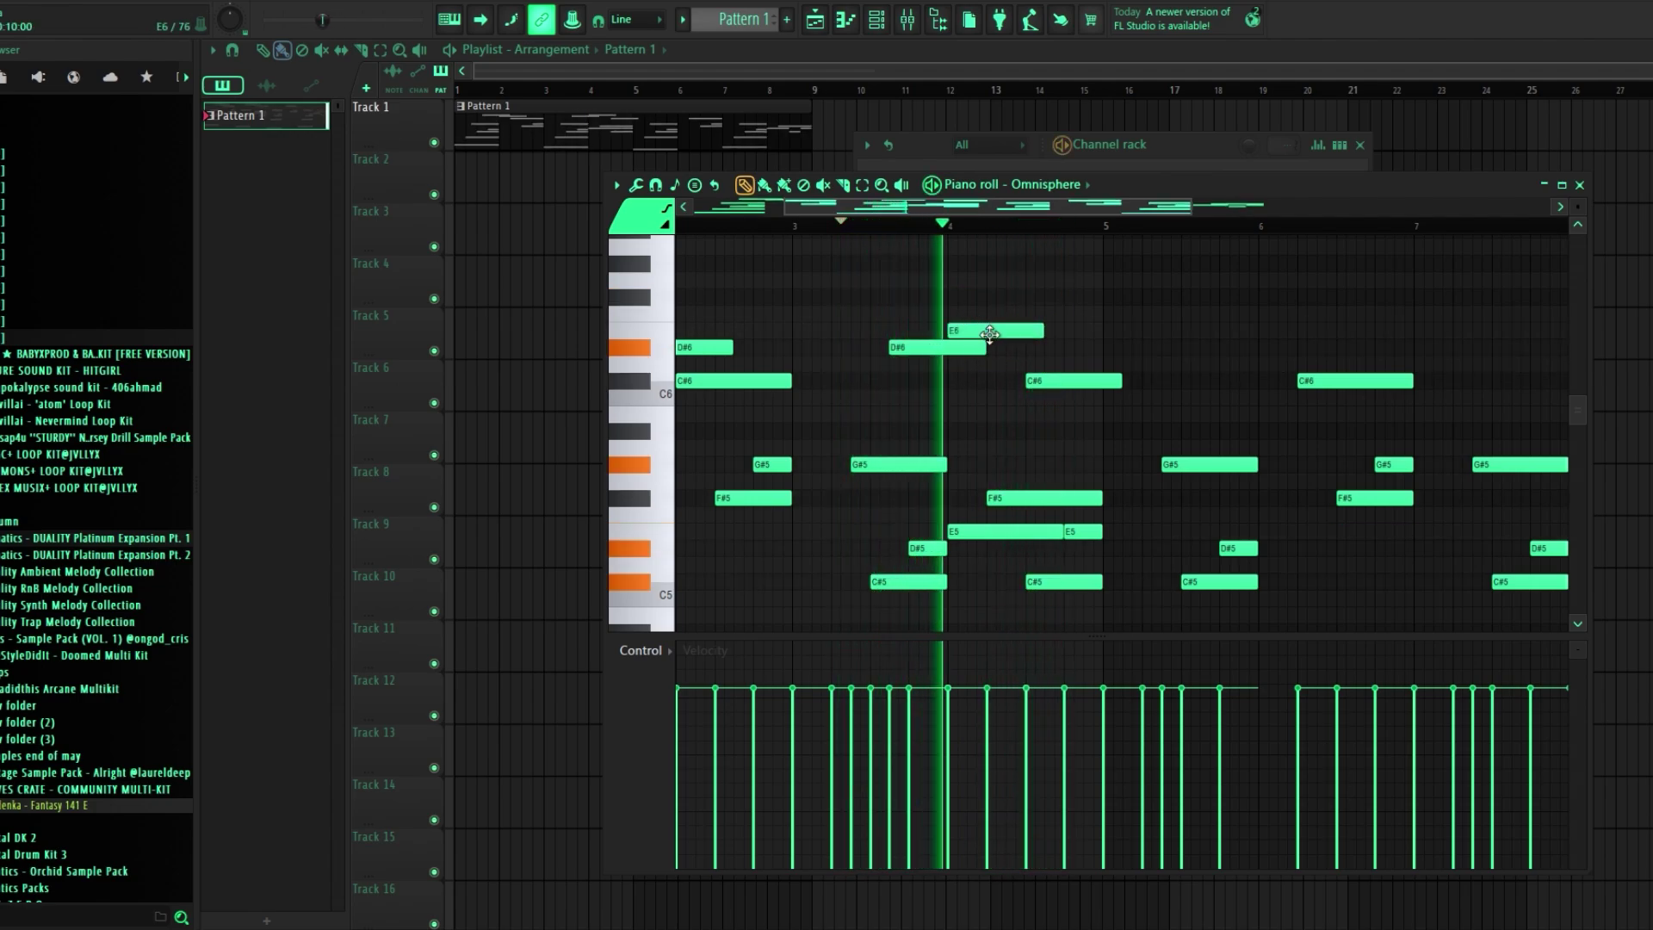
scroll(1056, 373, "down", 2)
scroll(1132, 404, "down", 2)
left_click_drag(1184, 460, 1052, 402)
key("space")
Repeat the opening E6, D#6 and C#6 phrase in bars 5 and 6 of the Omnisphere melody and play it back
left_click_drag(1035, 265, 723, 382)
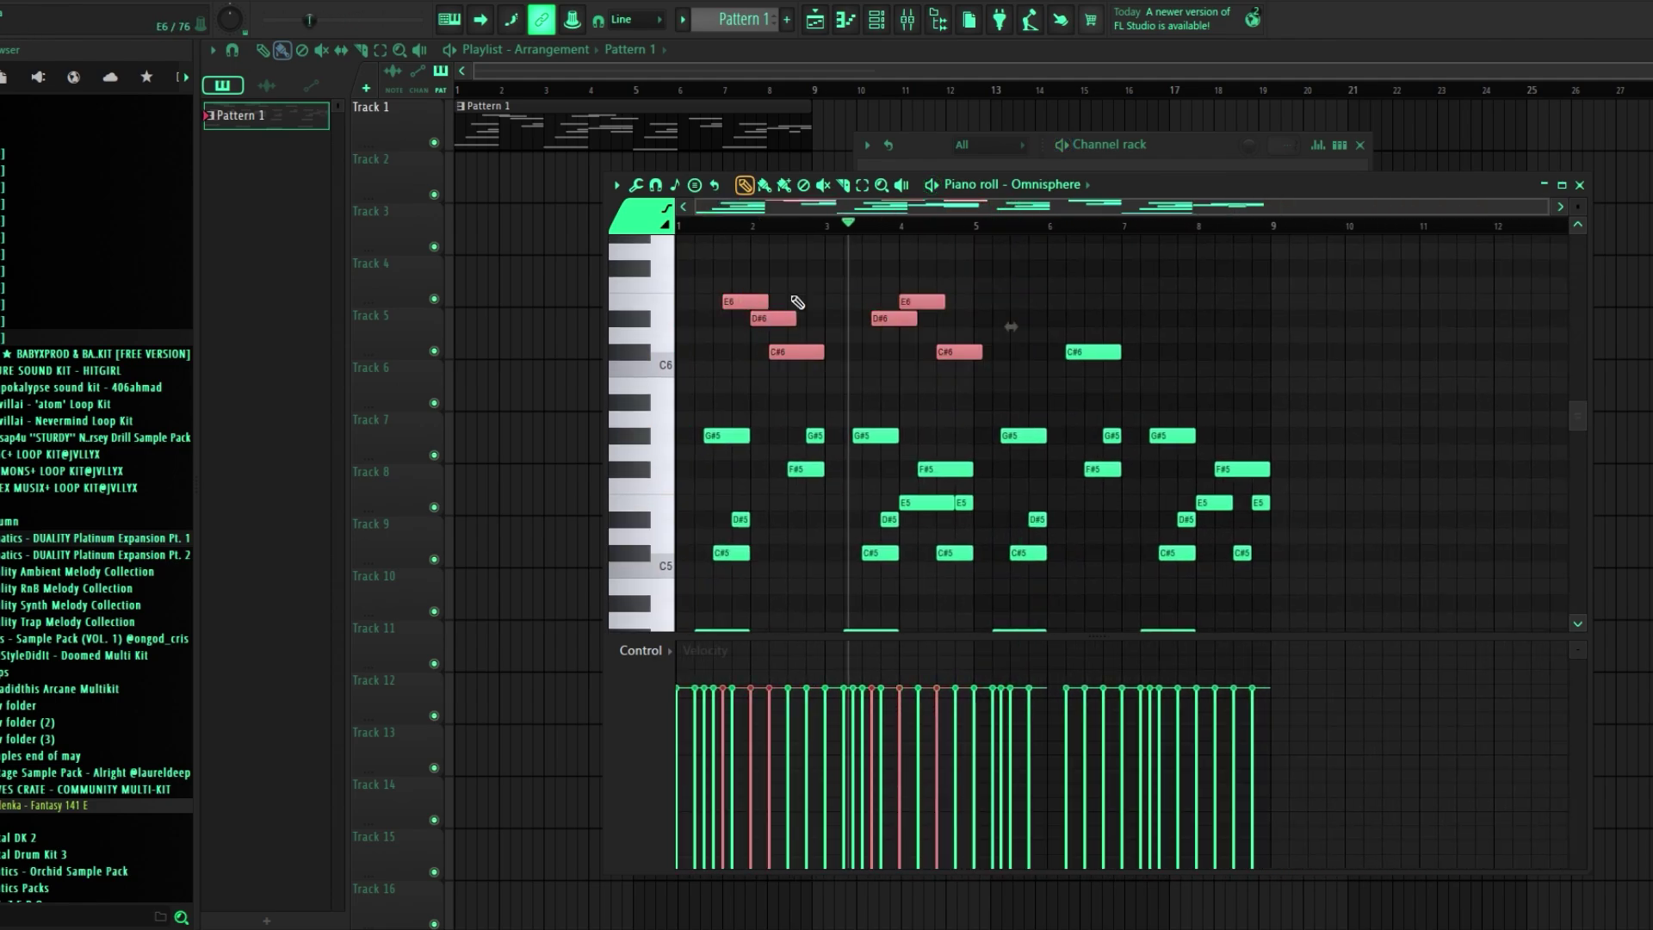
key("space")
mouse_move(744, 308)
left_mouse_down()
mouse_move(1030, 297)
mouse_move(1023, 316)
mouse_move(1015, 301)
mouse_move(1142, 297)
mouse_move(1040, 305)
left_mouse_up()
key("space")
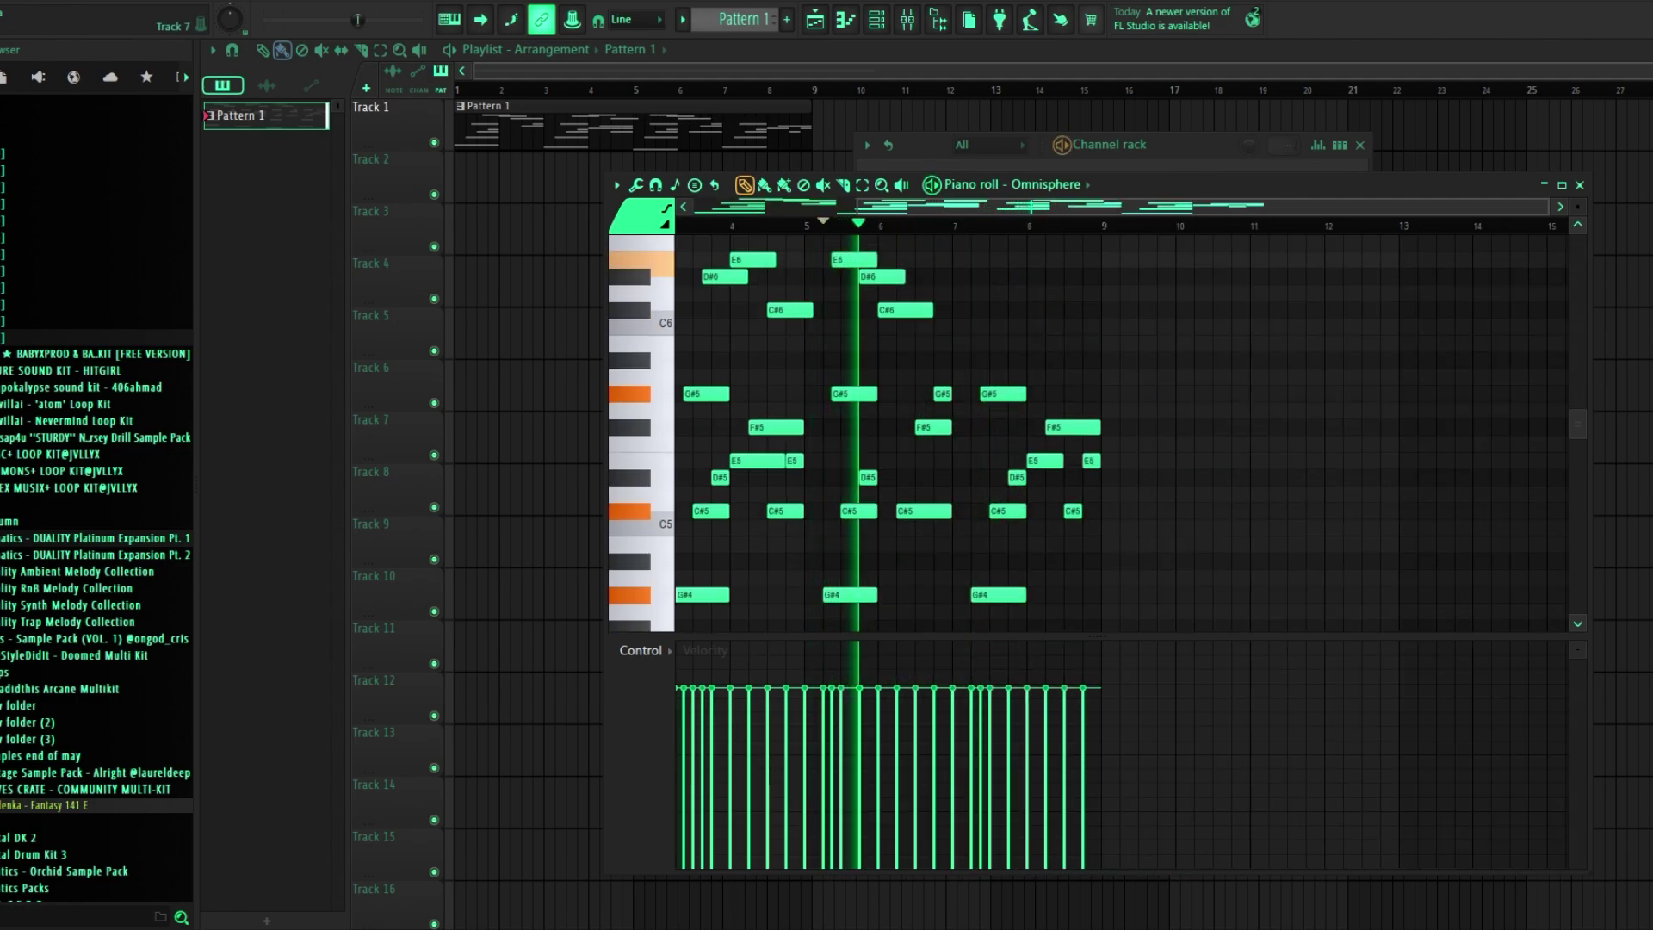
Add a B5 note in bar 8 of the Omnisphere melody and a shorter A5 note ending with it
scroll(1081, 479, "up", 1)
scroll(1081, 480, "up", 3, "ctrl")
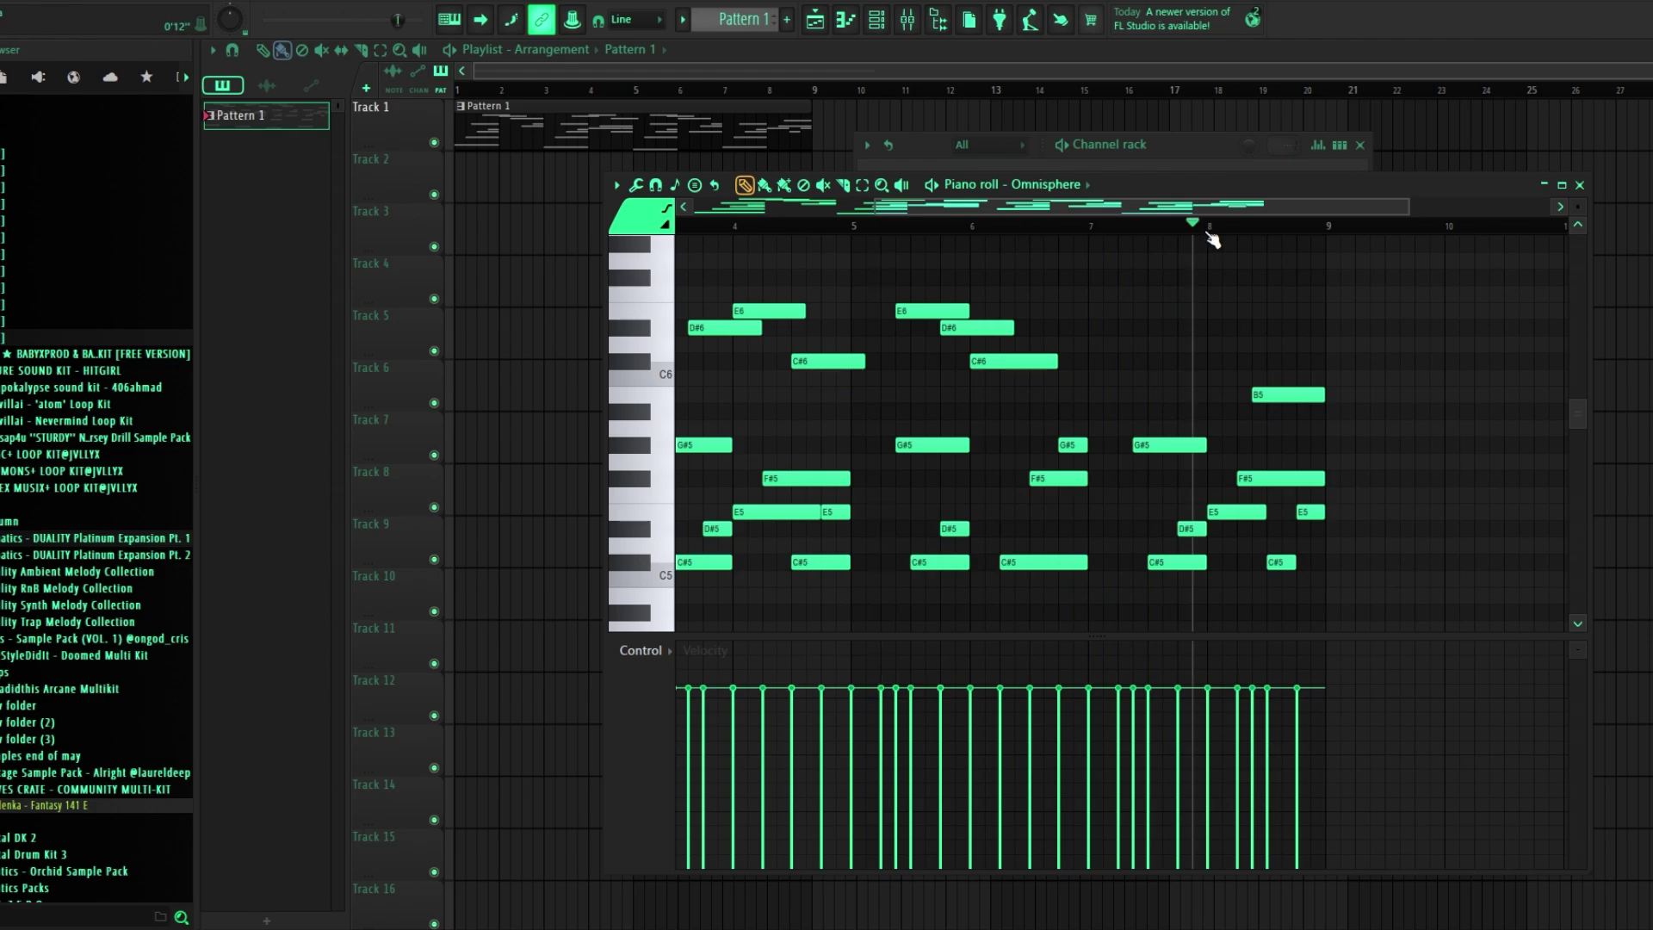
scroll(1304, 454, "up", 2, "ctrl")
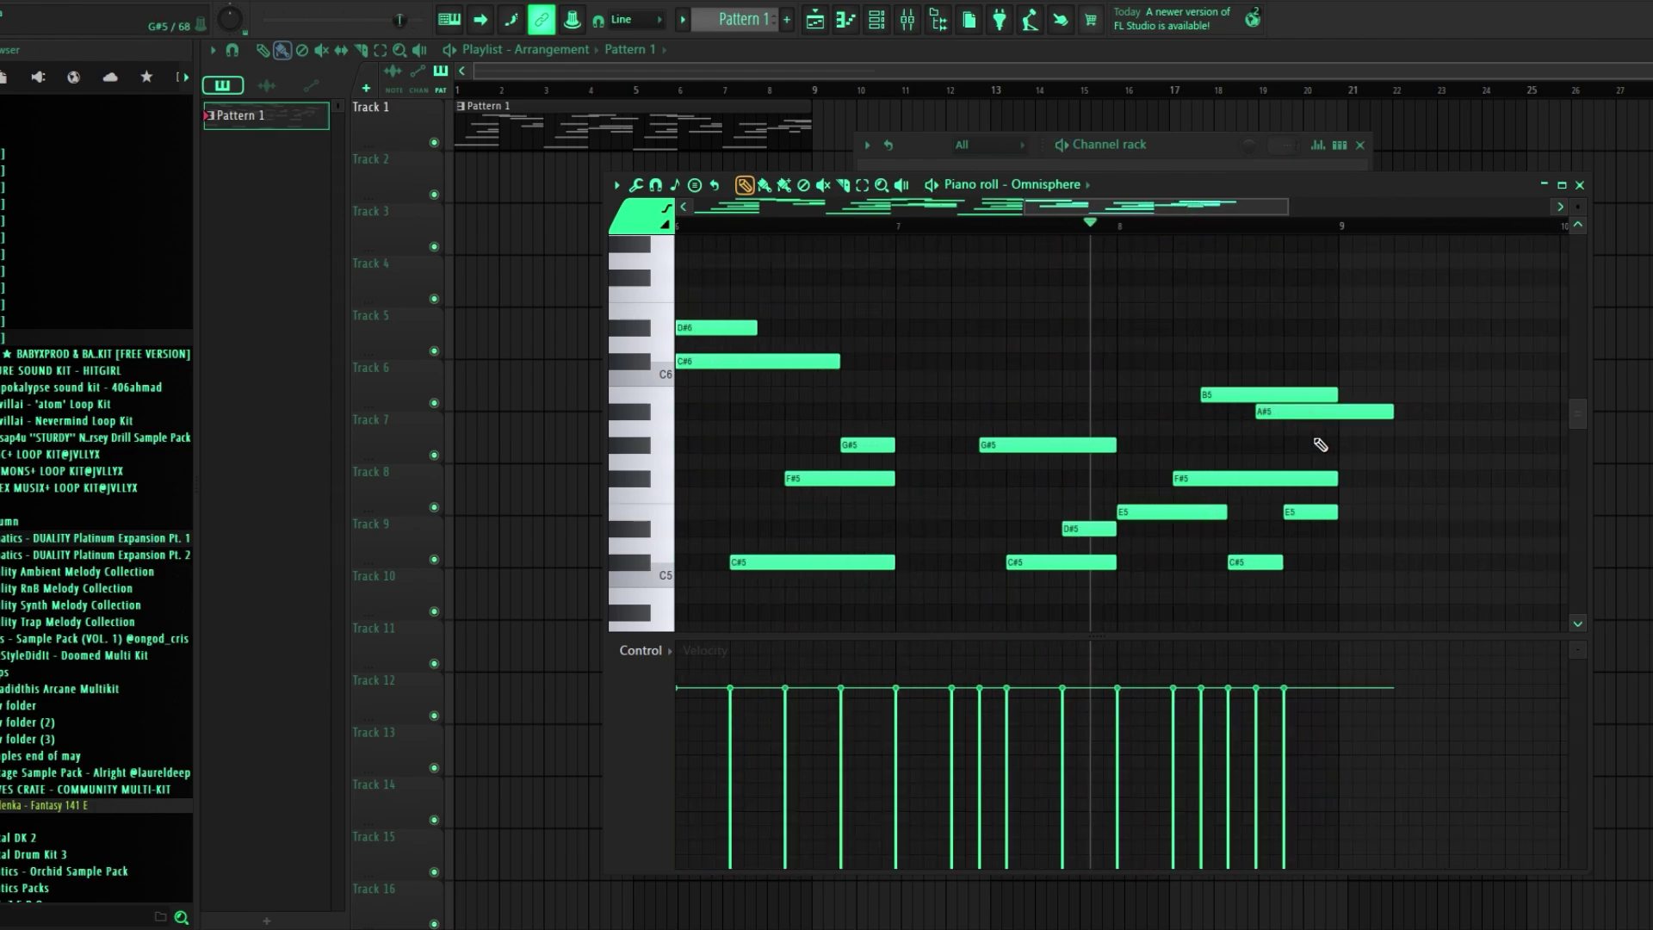
scroll(1320, 444, "down", 3, "ctrl")
key("space")
scroll(1336, 443, "up", 3, "ctrl")
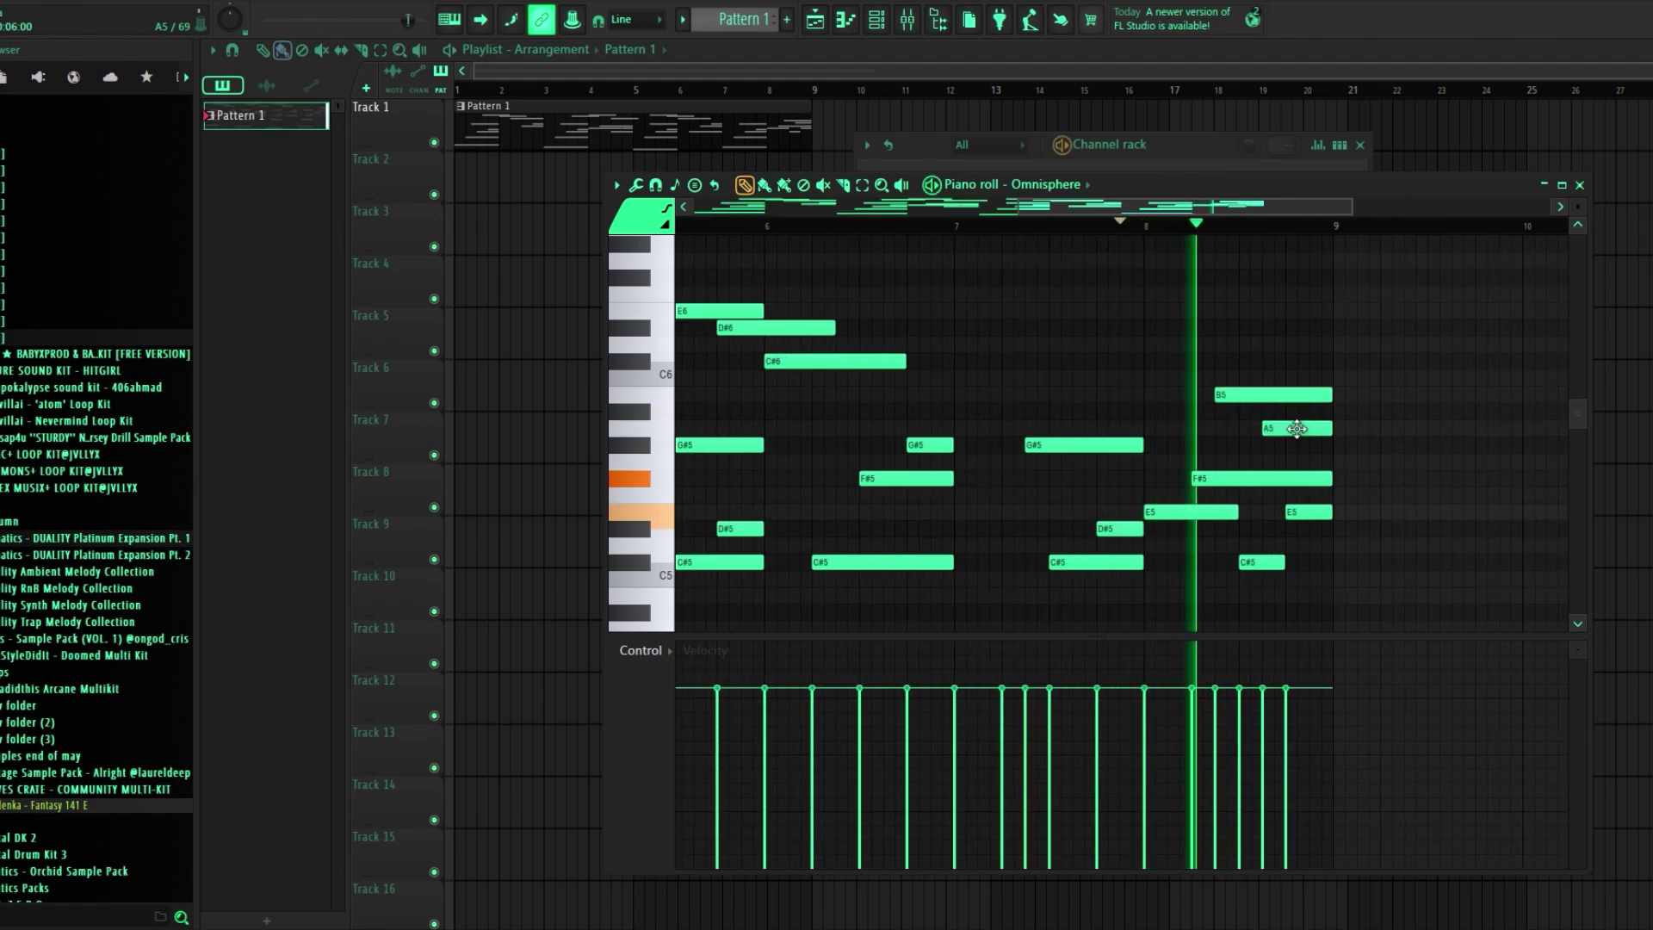
left_click_drag(1297, 445, 1298, 429)
scroll(1296, 469, "down", 3, "ctrl")
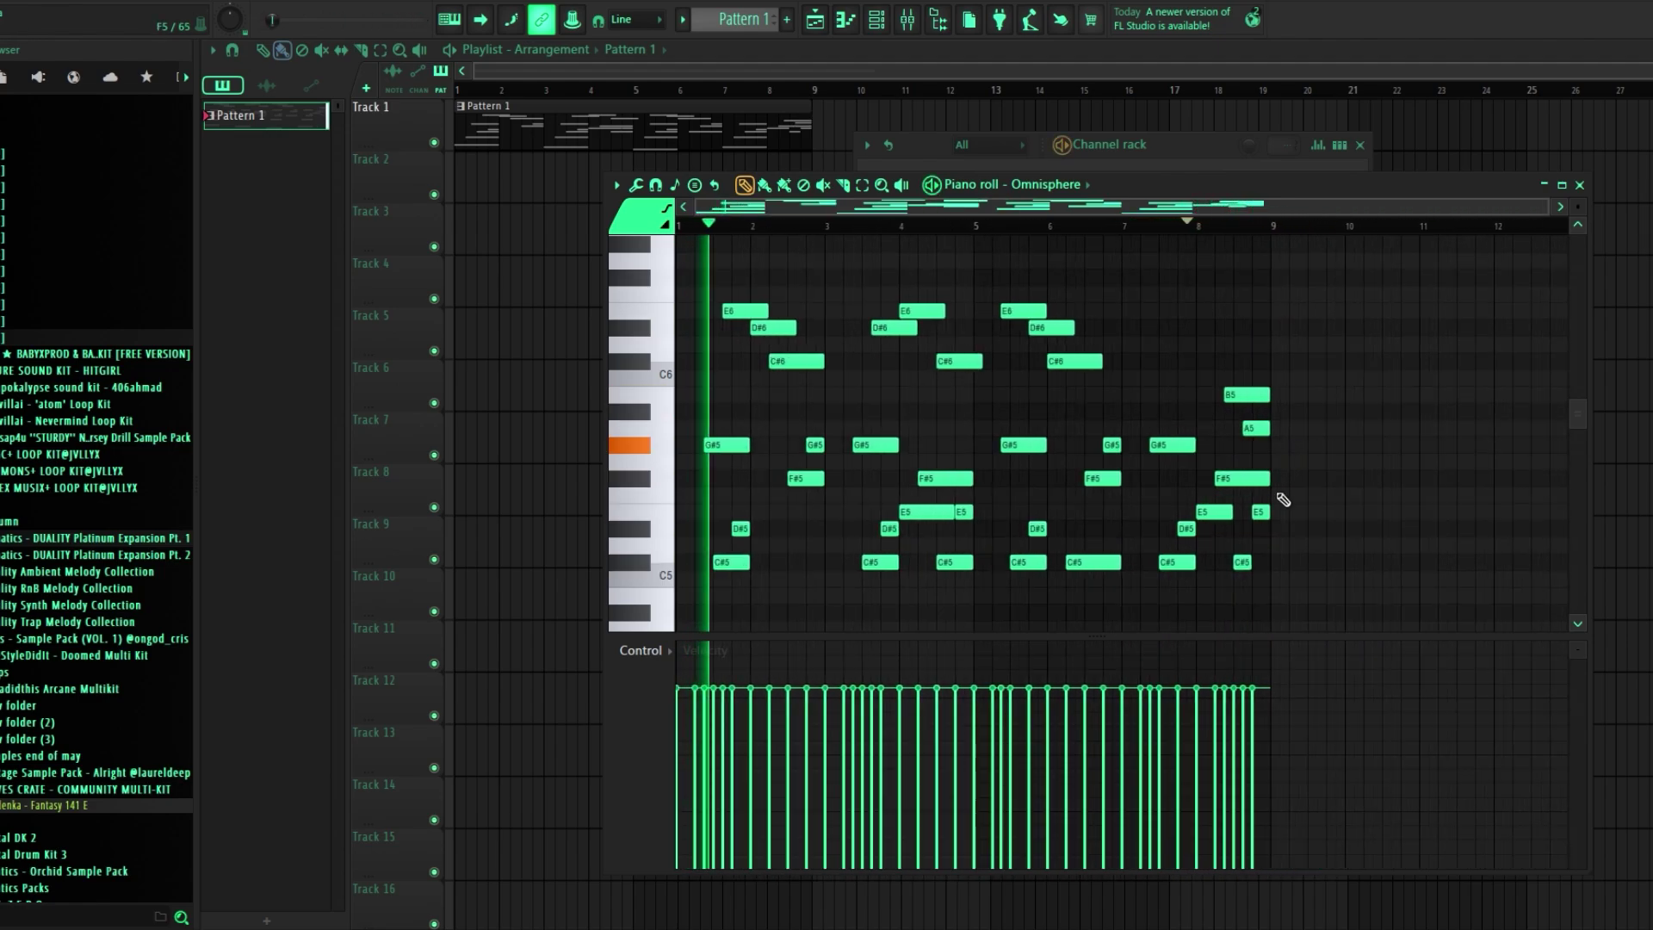
Change the final E5 note of bar 8 to G#5 and close the Omnisphere piano roll
left_click(1259, 445)
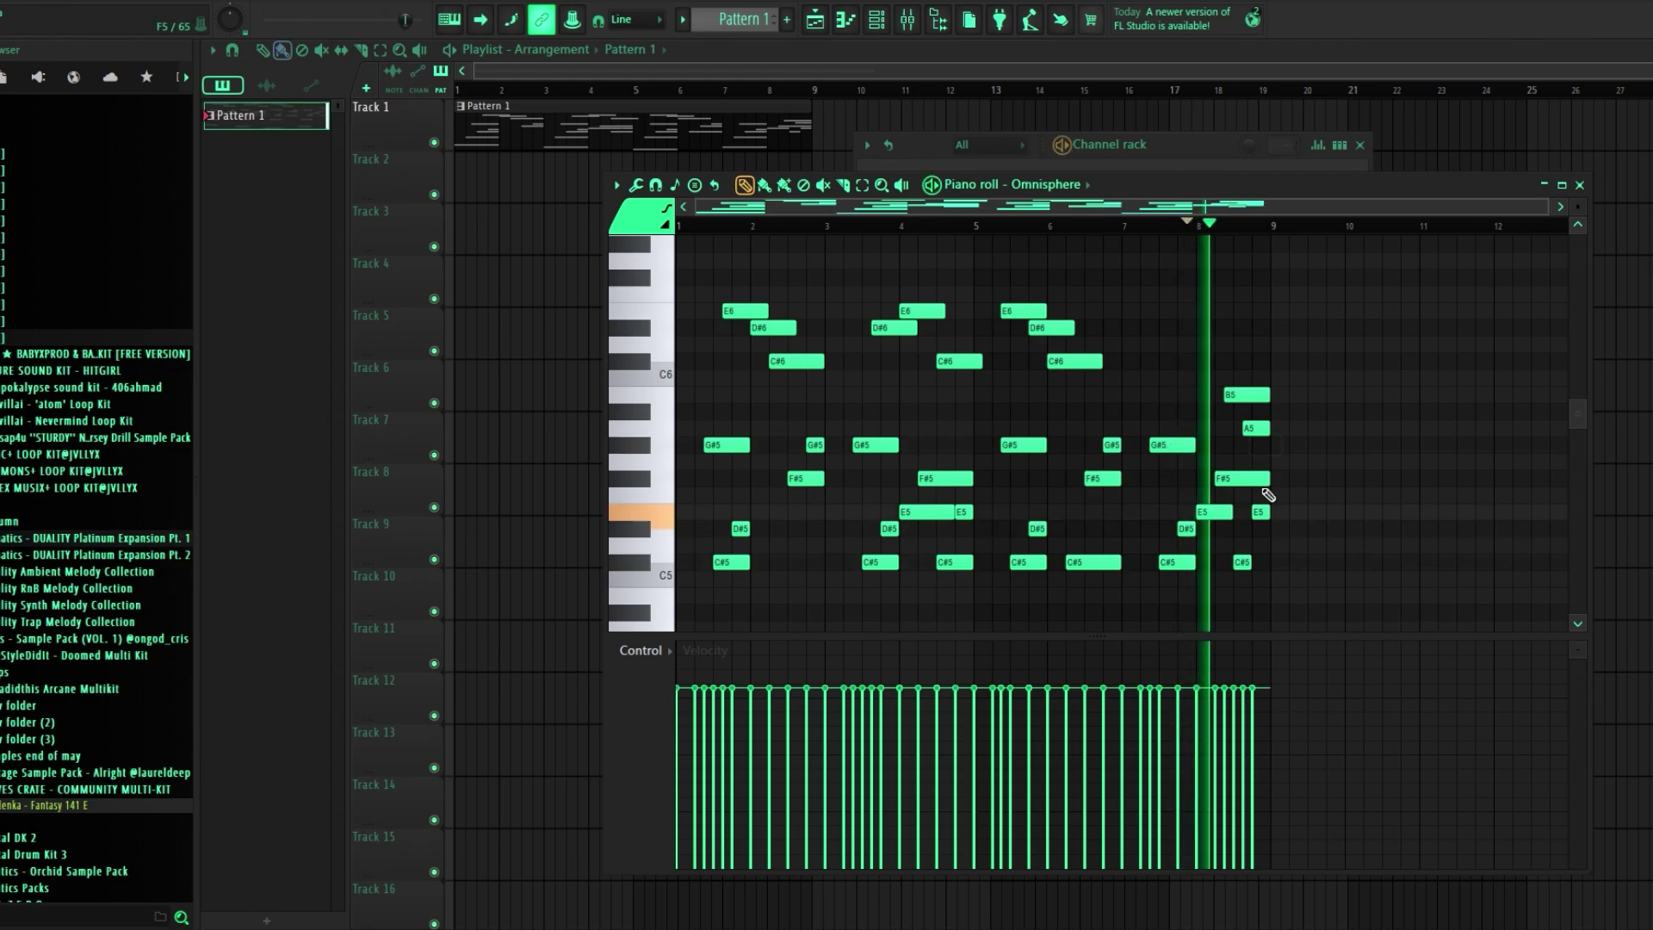
scroll(1259, 442, "up", 2, "ctrl")
scroll(1259, 442, "down", 2, "ctrl")
key("F7")
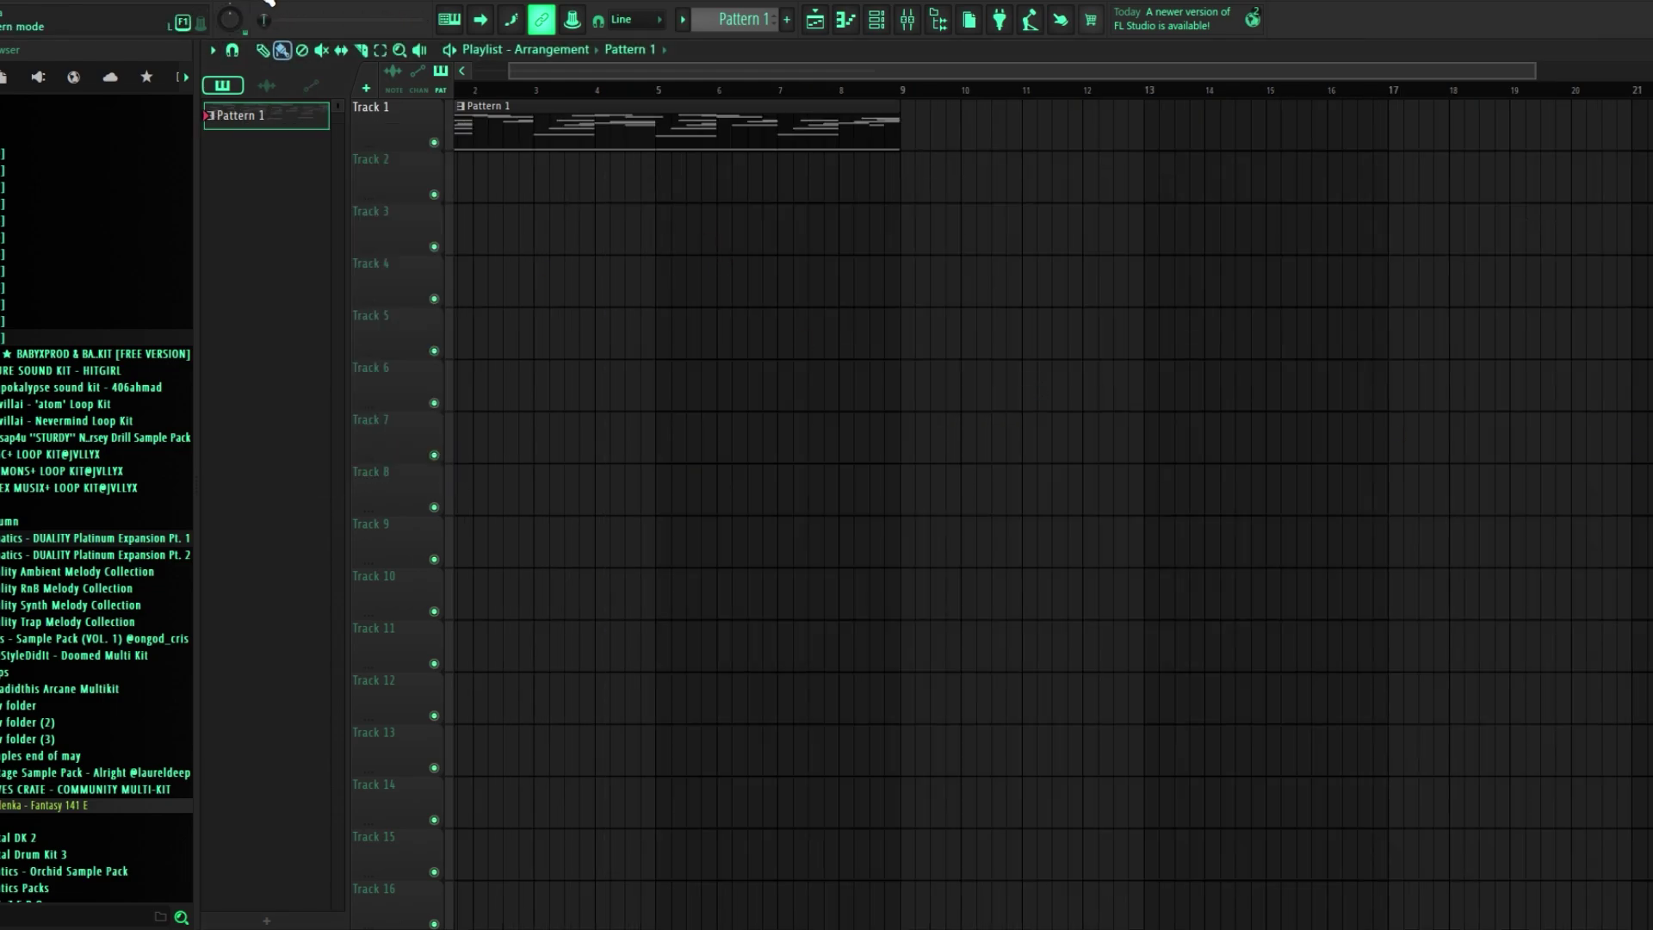
Create Pattern 2 and place a clip of it at bar 1 on Track 2 of the playlist
right_click(241, 127)
left_click(277, 160)
mouse_move(546, 221)
left_mouse_down()
mouse_move(524, 229)
mouse_move(359, 89)
mouse_move(482, 228)
mouse_move(439, 173)
left_mouse_up()
right_click(559, 227)
left_click(262, 51)
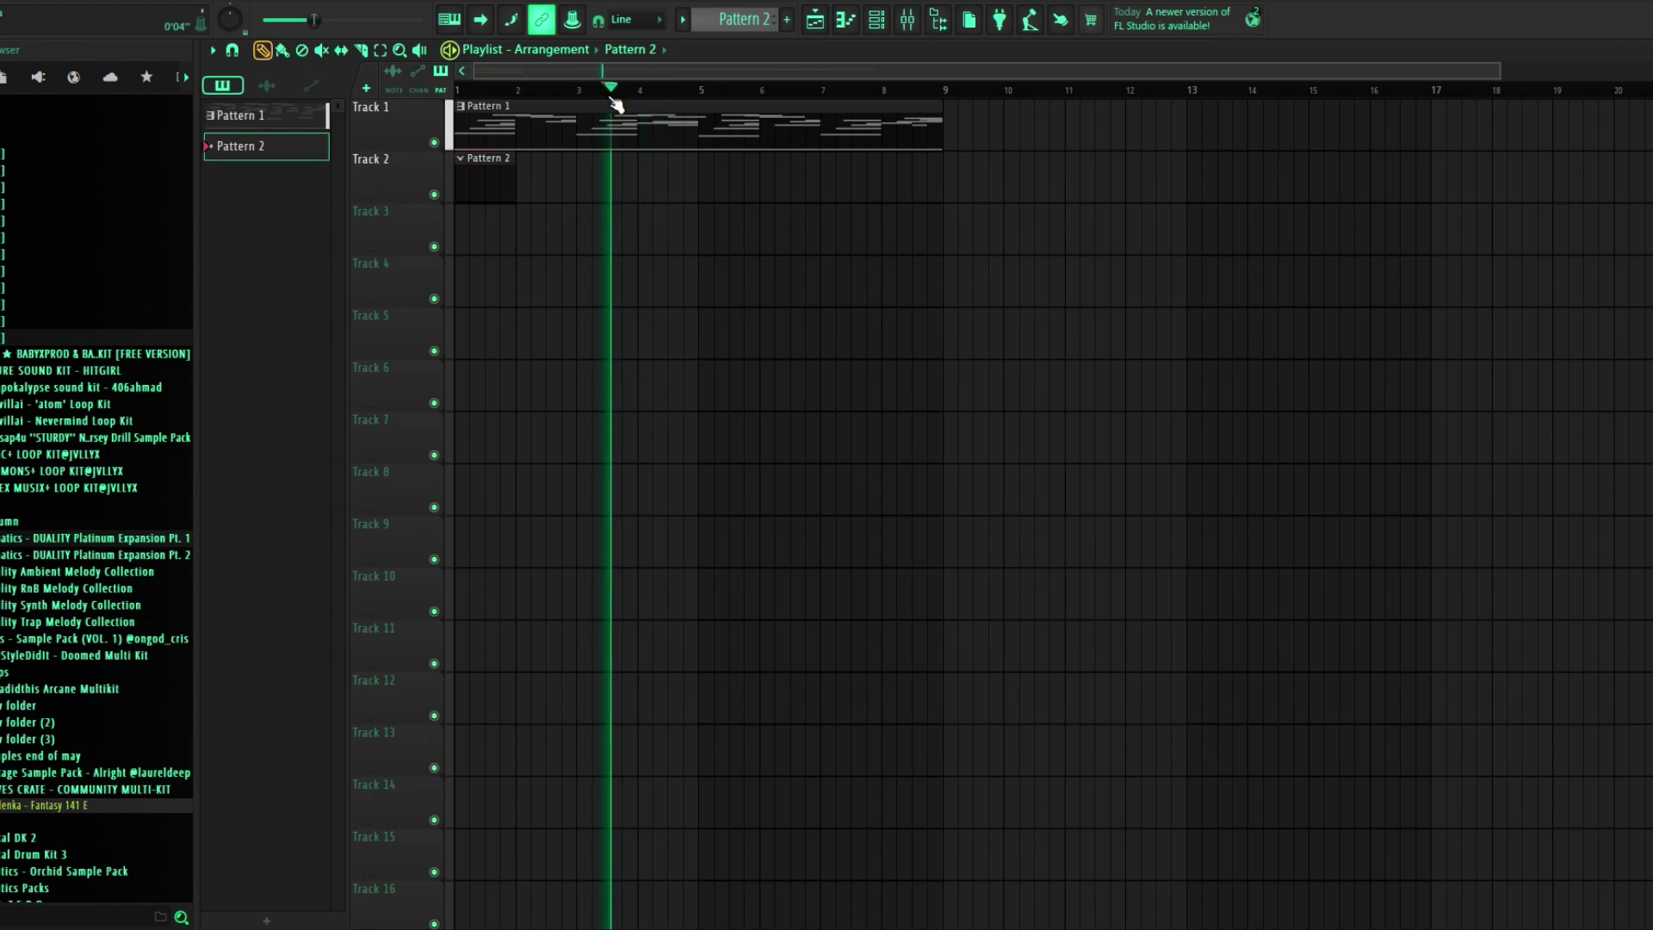
Lower the short note at bar 7 of Pattern 1's lower voice to G#3, listen to the pattern and close its piano roll
double_click(600, 135)
scroll(848, 442, "left", 3)
left_click_drag(1143, 274, 1144, 293)
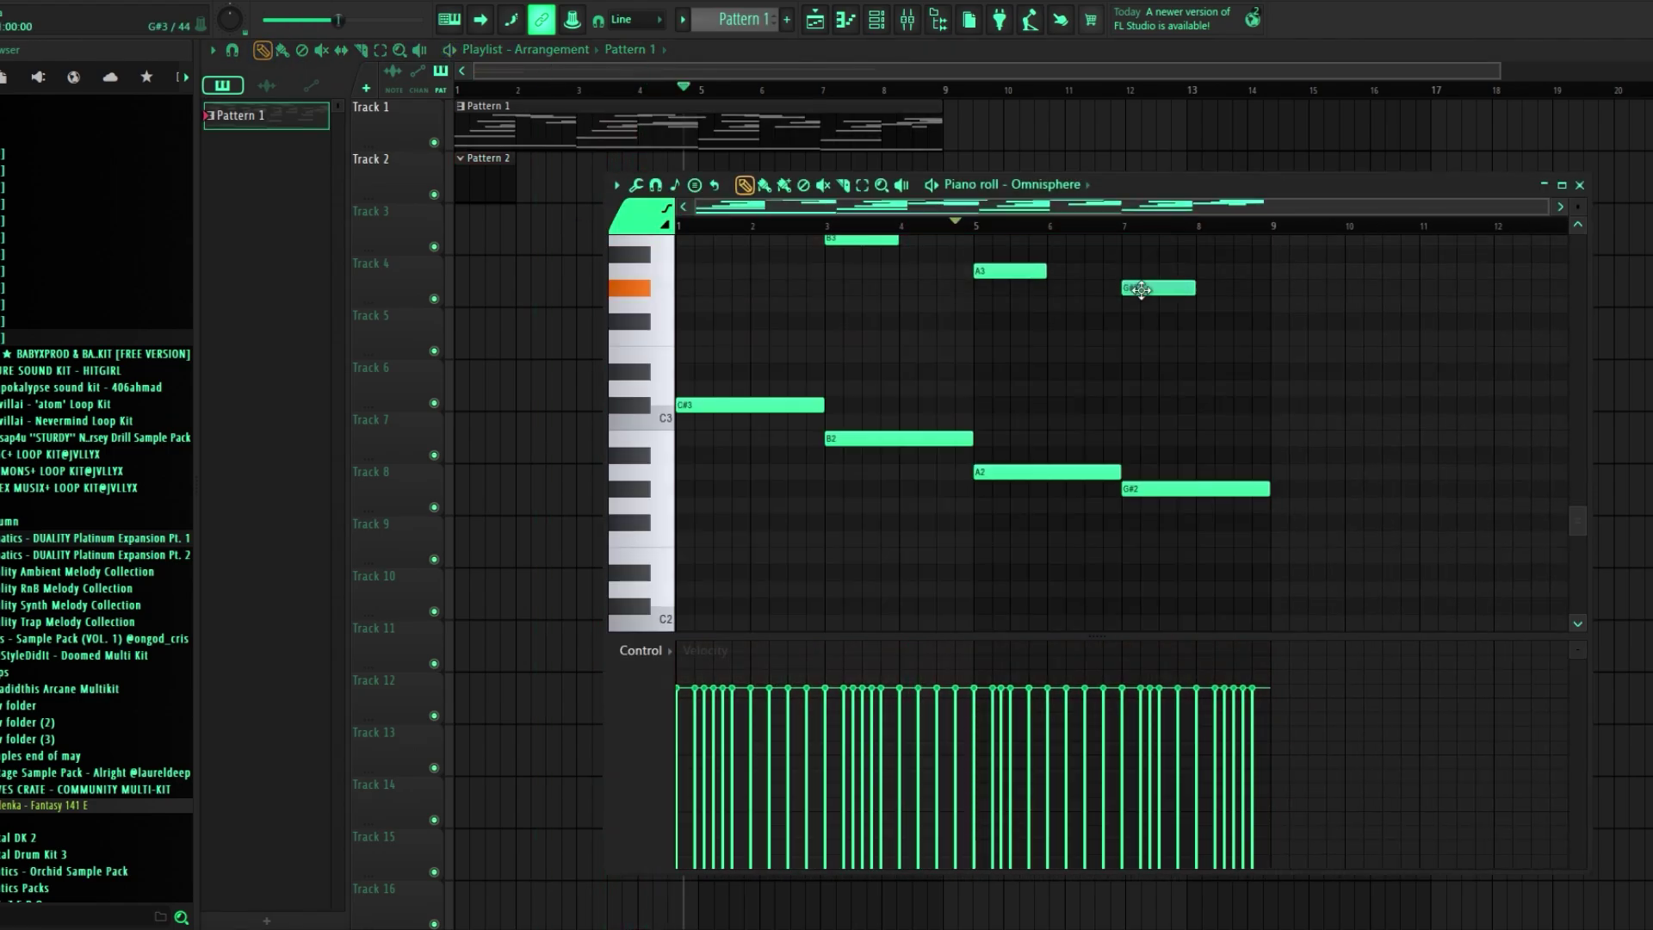
scroll(1186, 357, "up", 2)
scroll(1188, 359, "up", 6)
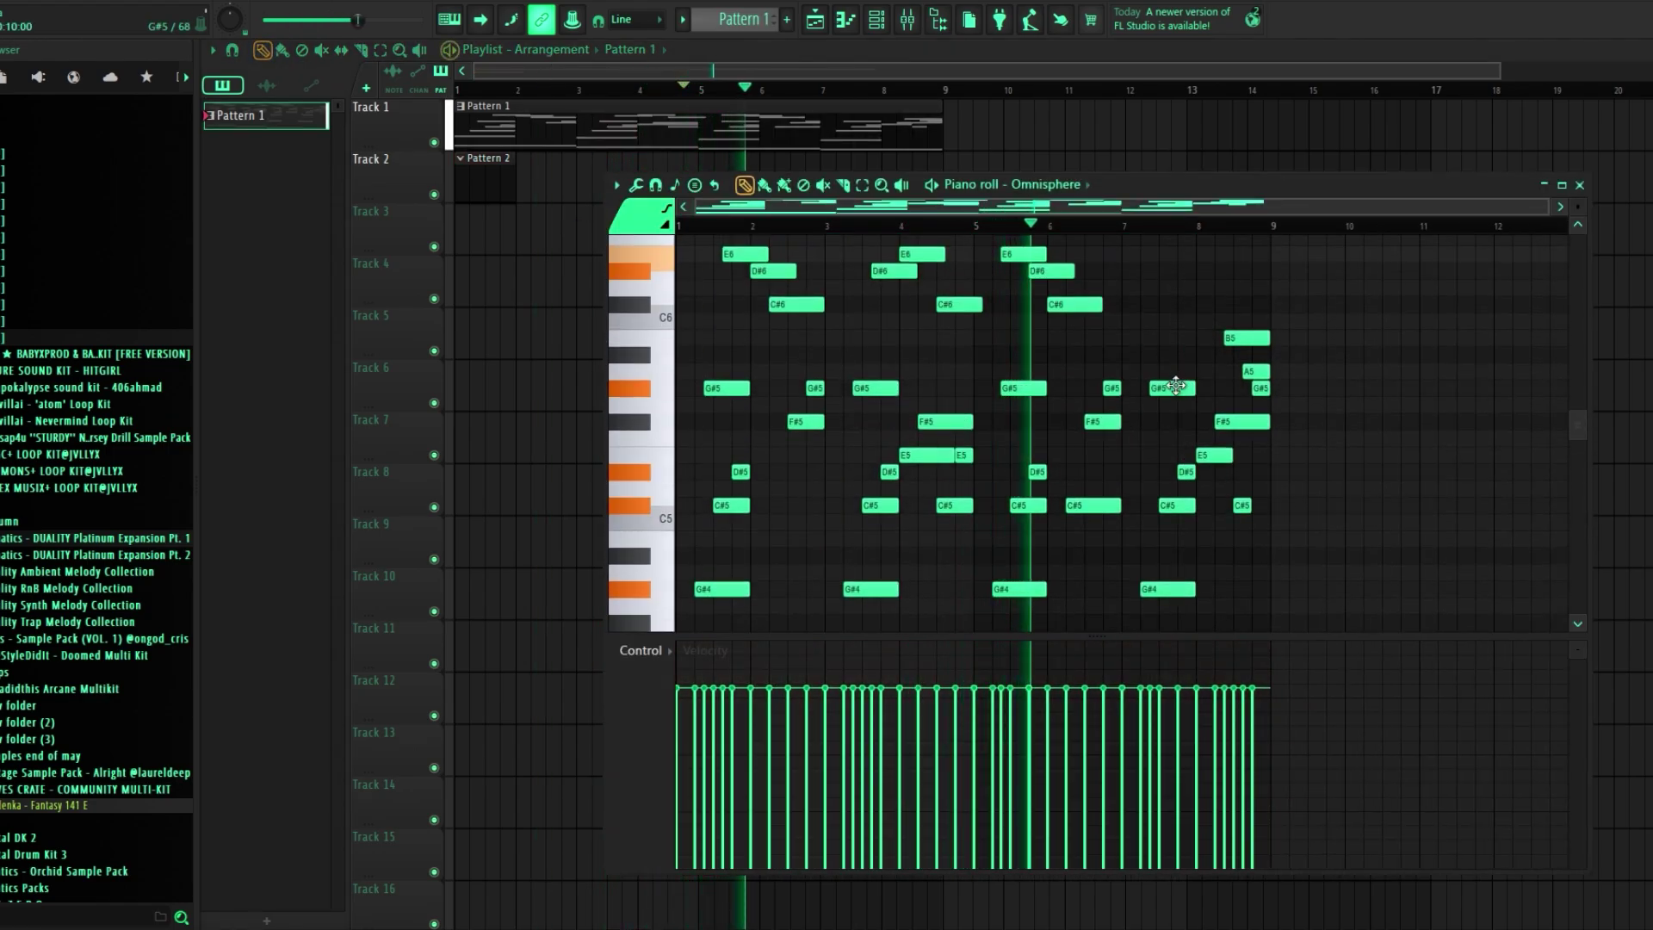
scroll(1176, 386, "down", 3)
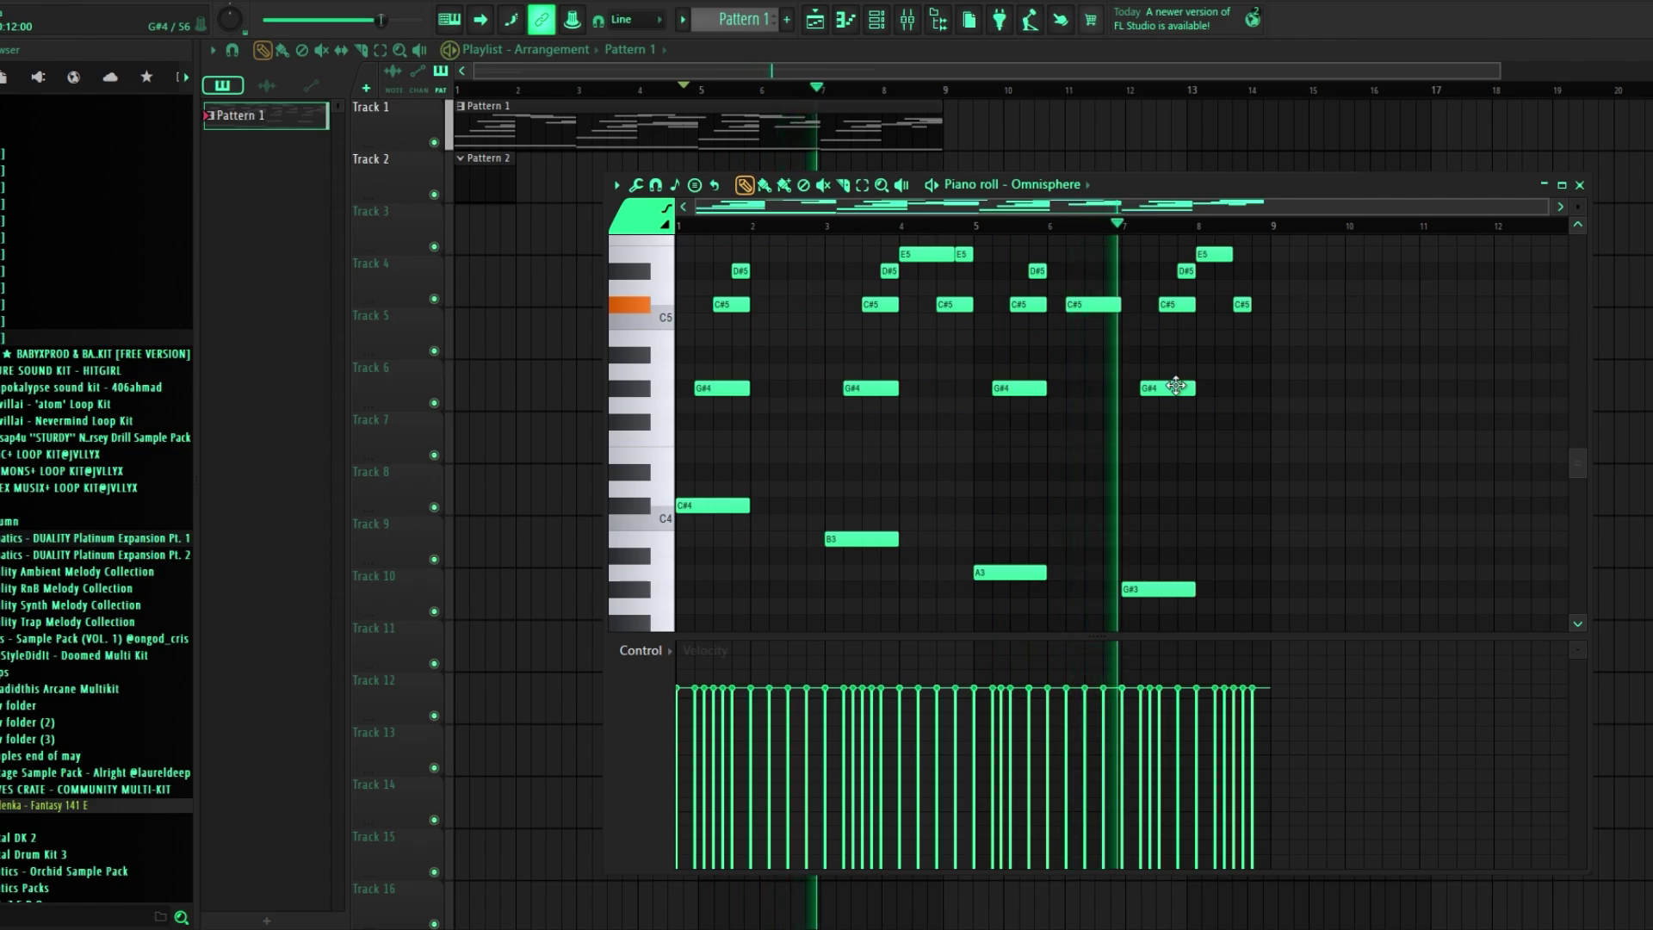
left_click_drag(1184, 385, 960, 590)
left_click_drag(1227, 241, 654, 912)
left_click(995, 572, "ctrl")
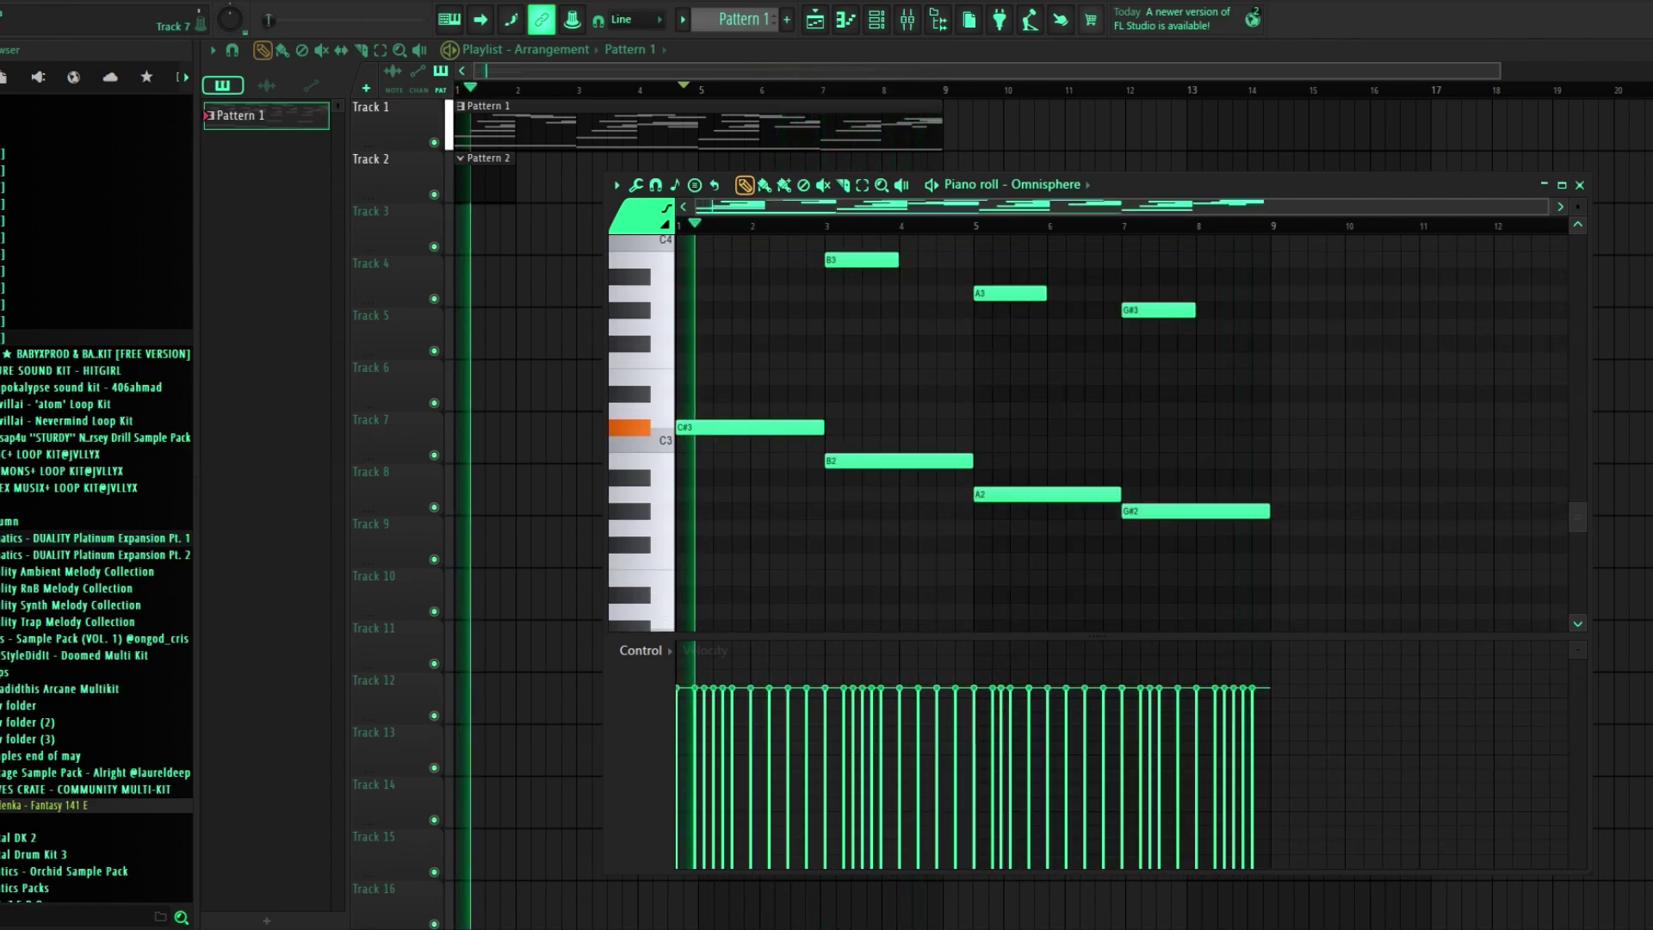
left_click(1579, 186)
Extend the Pattern 2 clip on Track 2 to span the same eight bars as Pattern 1
scroll(1033, 419, "down", 1)
scroll(1033, 419, "down", 1)
left_click_drag(505, 178, 875, 181)
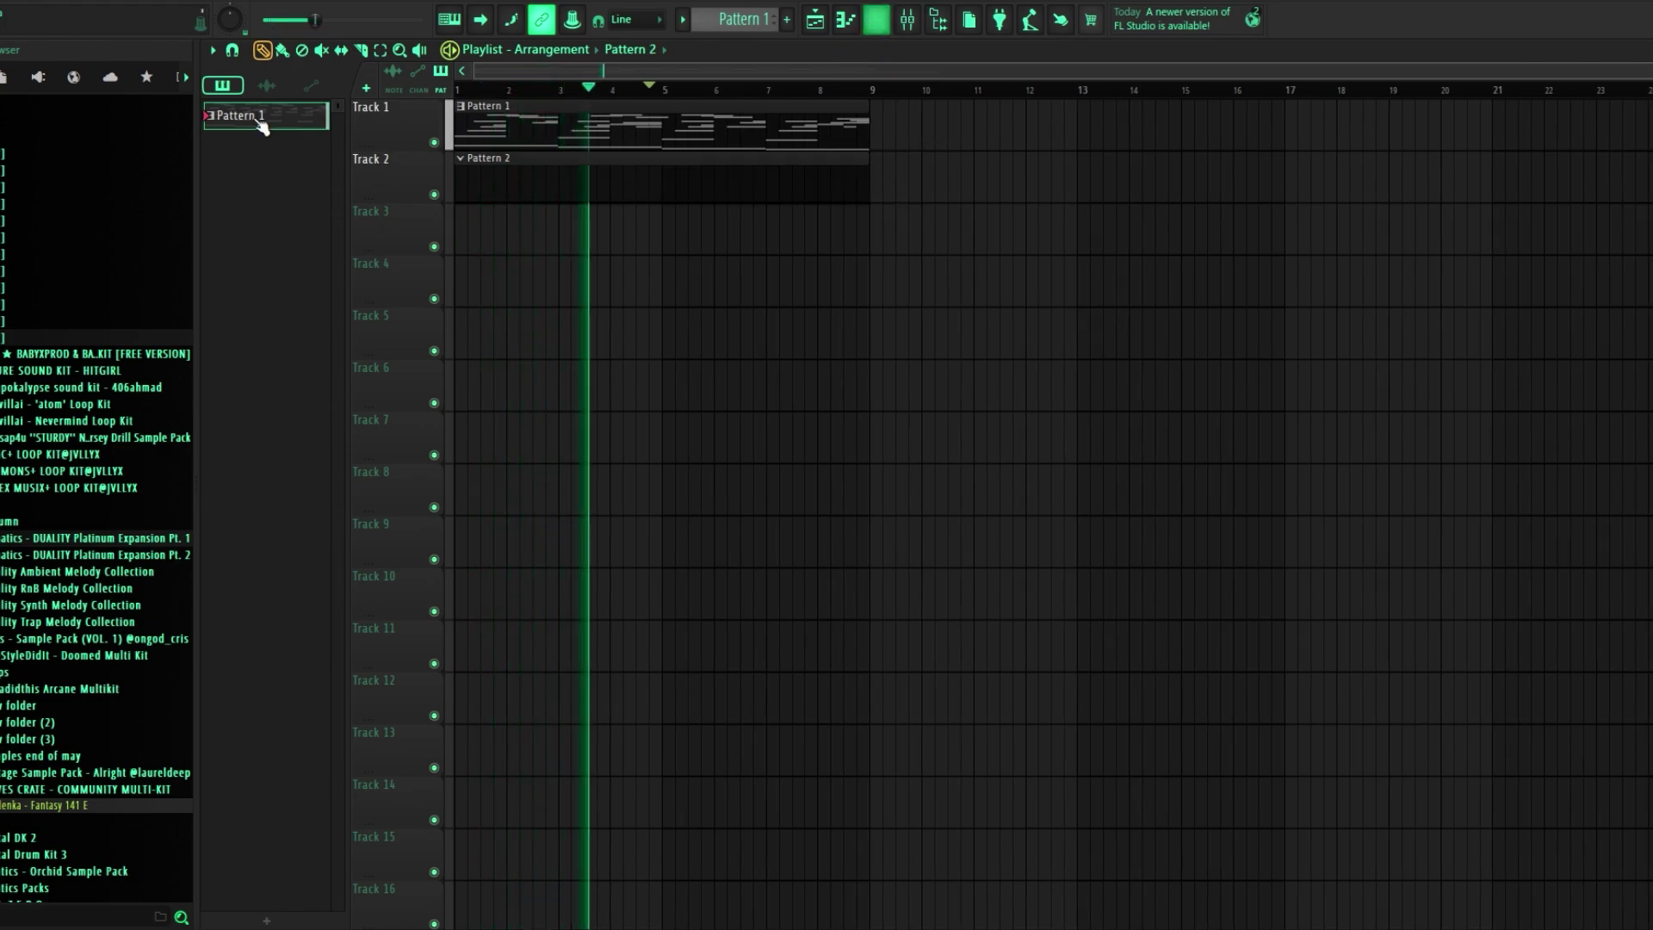
Listen to Track 1 soloed in the playlist, turn the solo off and stop playback
right_click(433, 142)
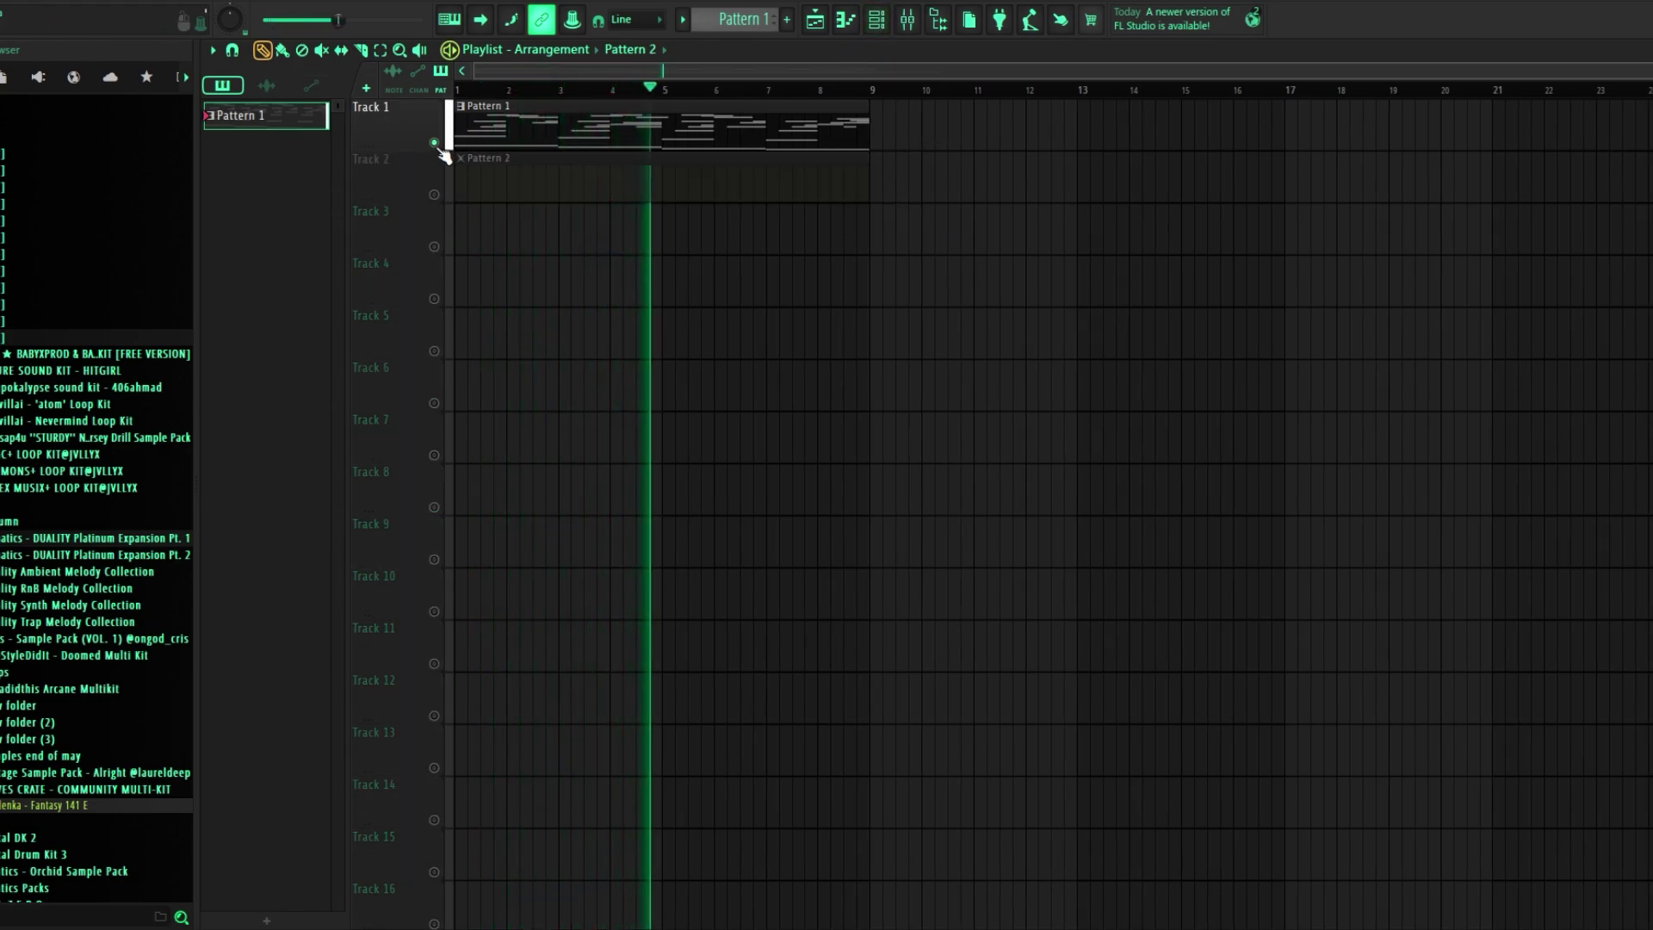
right_click(434, 142)
key("space")
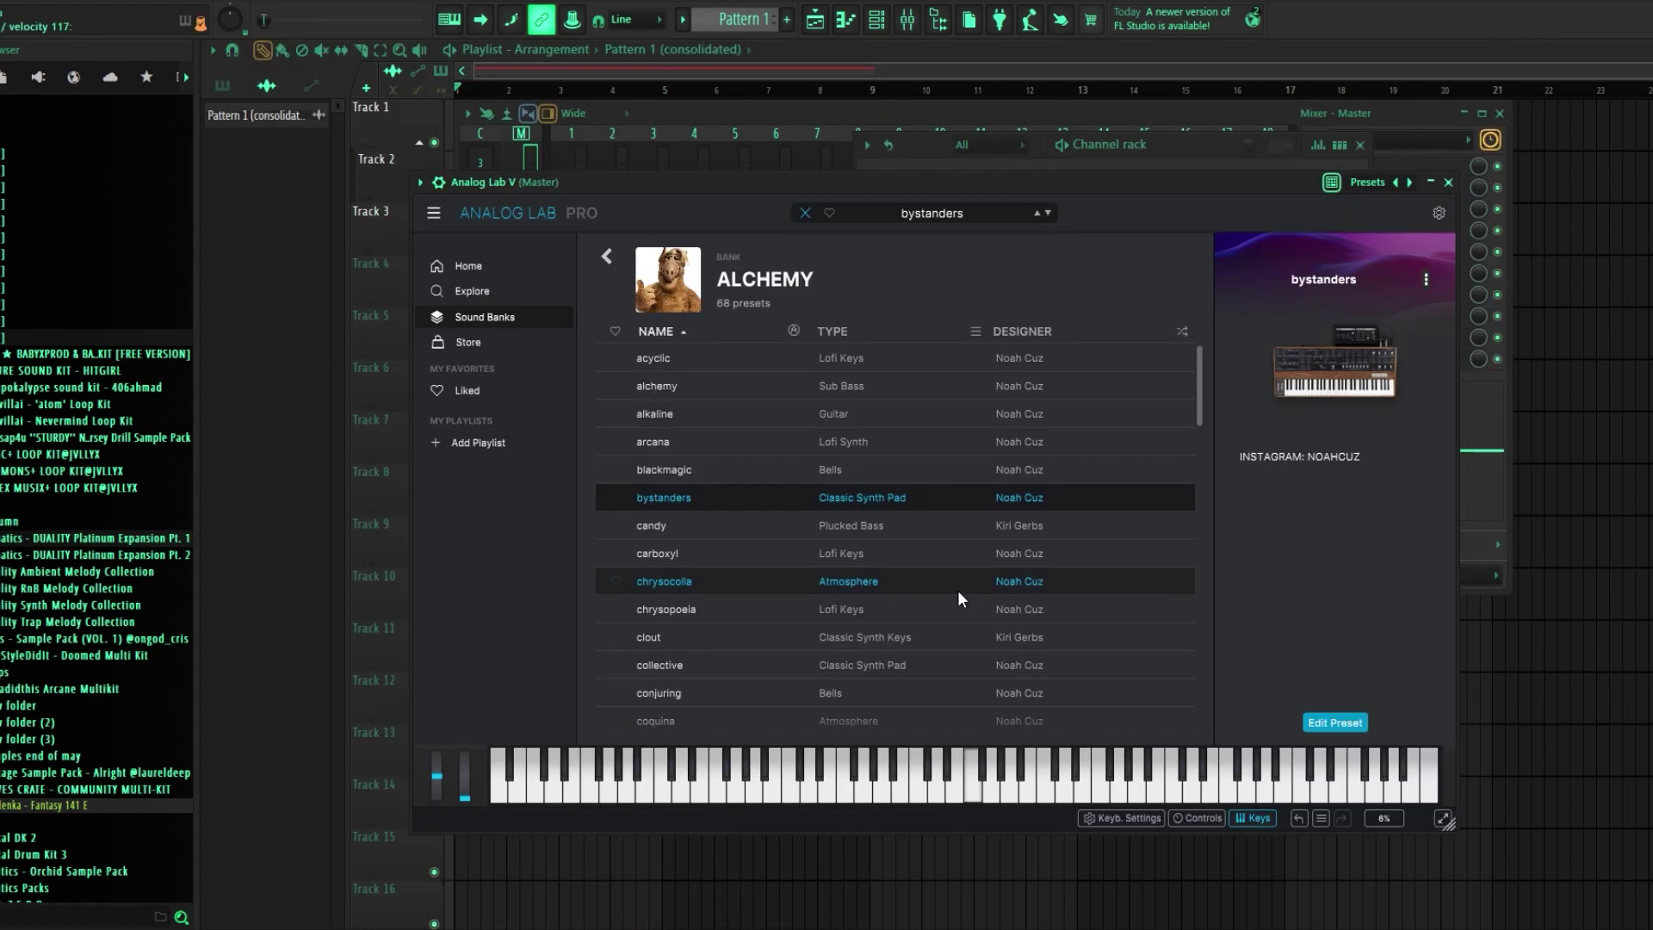
Audition the clout preset from the Alchemy bank, followed by the Ambient Pad presets Heaven and jonah in Analog Lab V
left_click(911, 636)
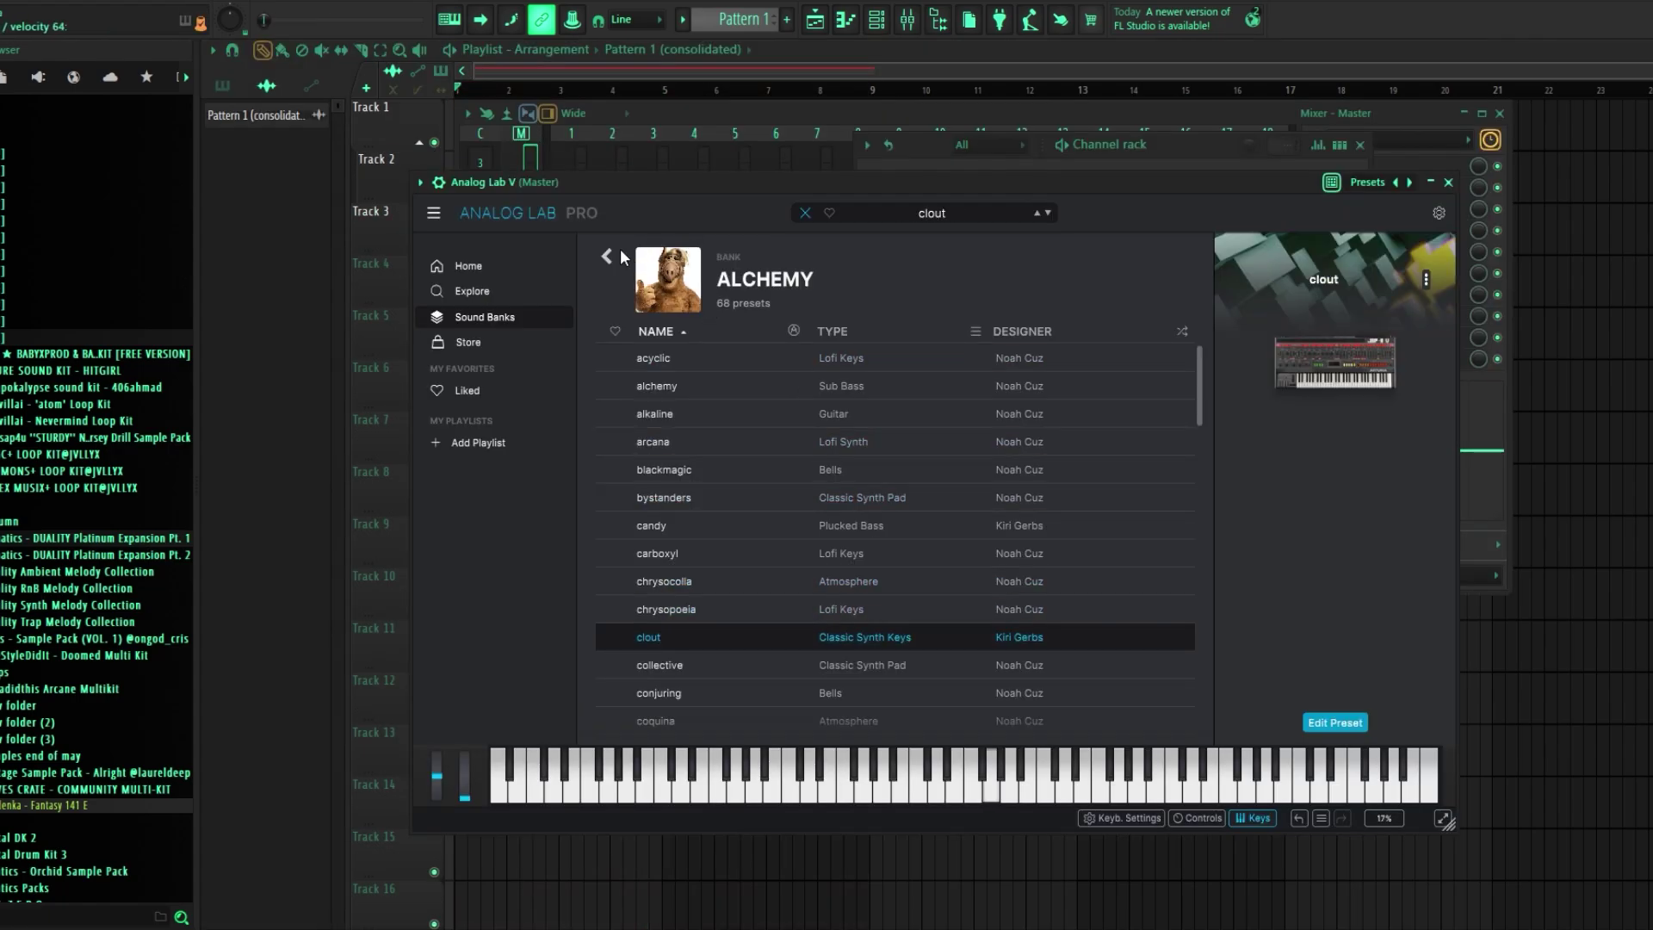
left_click(608, 257)
left_click(493, 291)
left_click(891, 544)
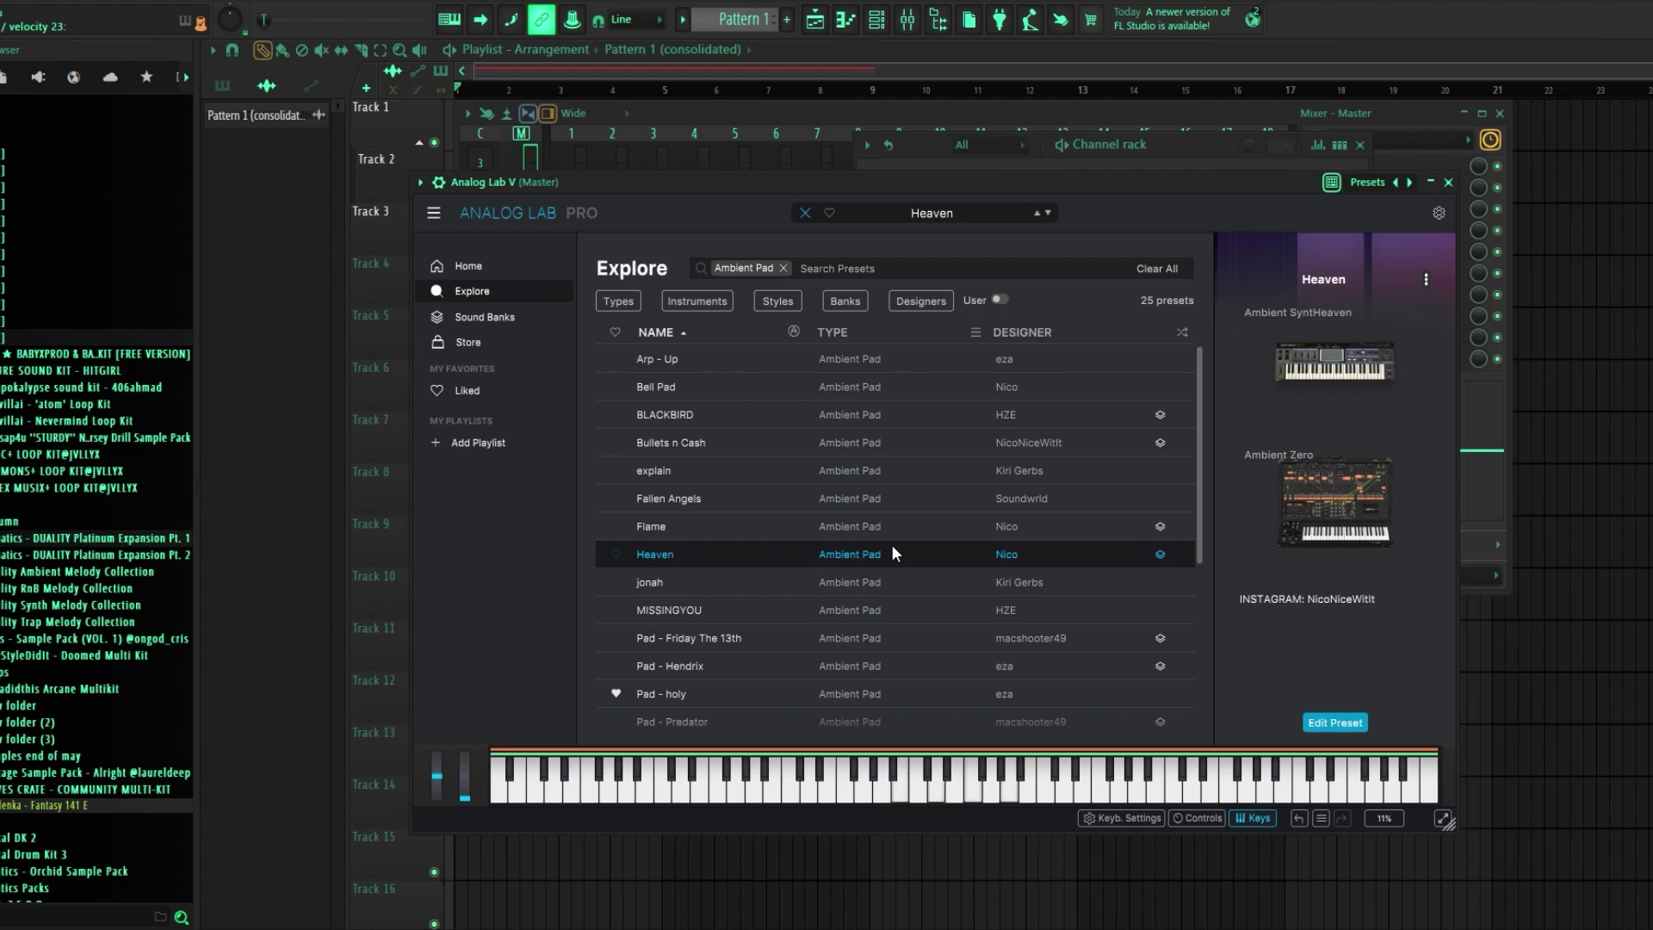
left_click(888, 579)
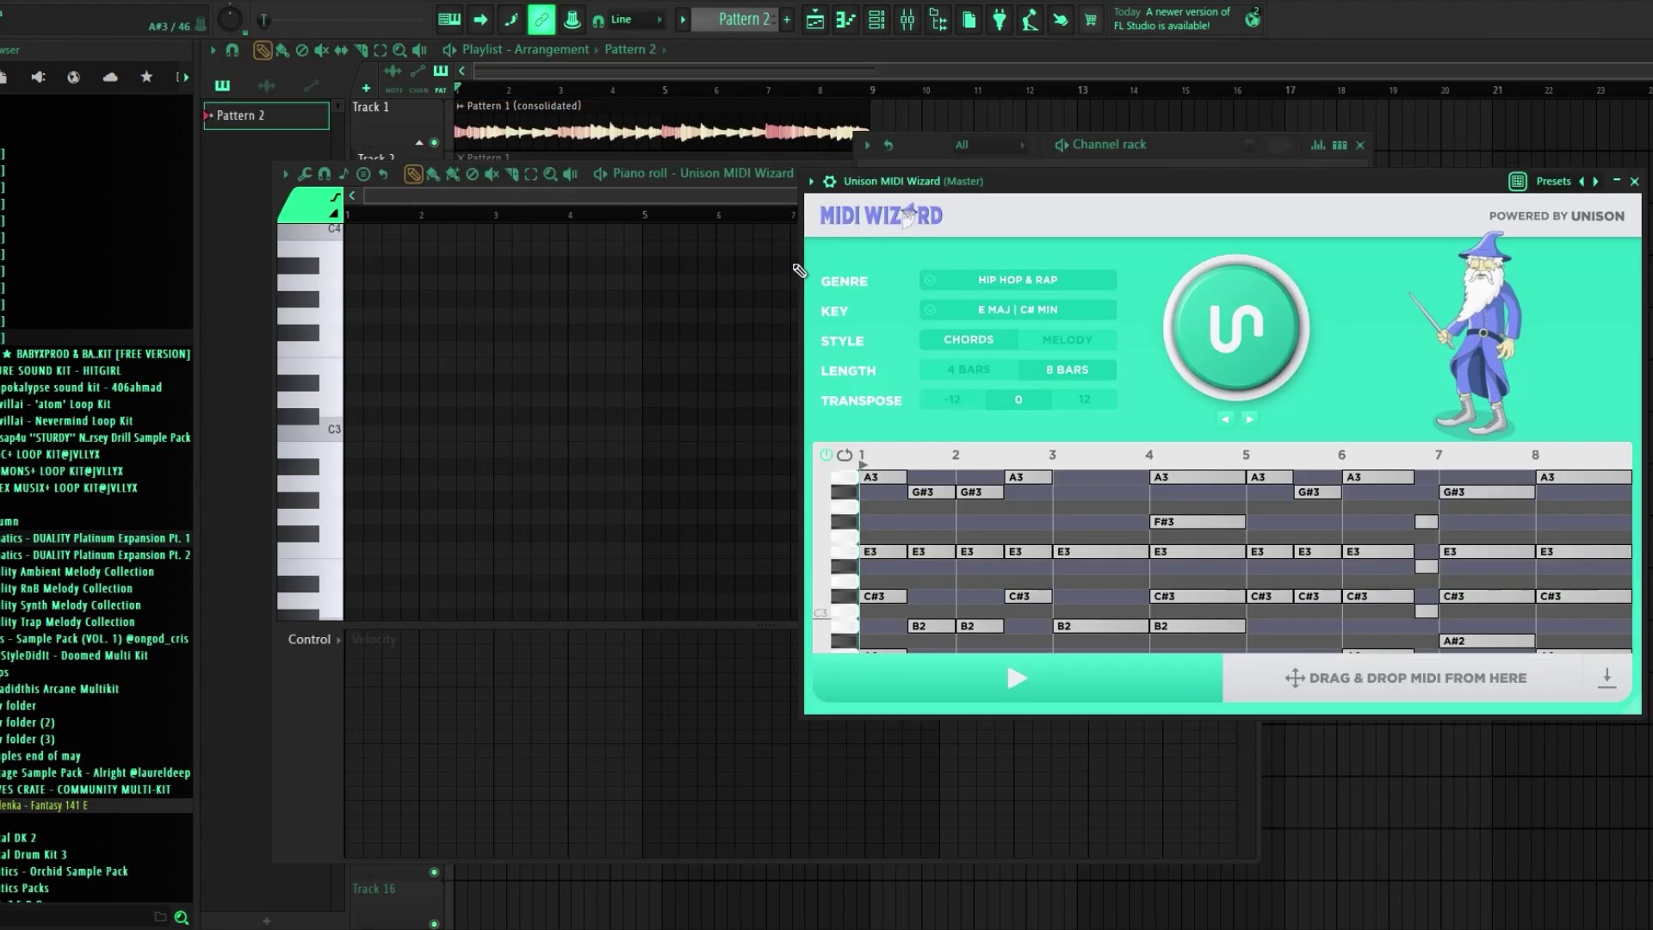
Bring the generated eight-bar chords from MIDI Wizard into the Analog Lab V piano roll and play them back
left_click(758, 173)
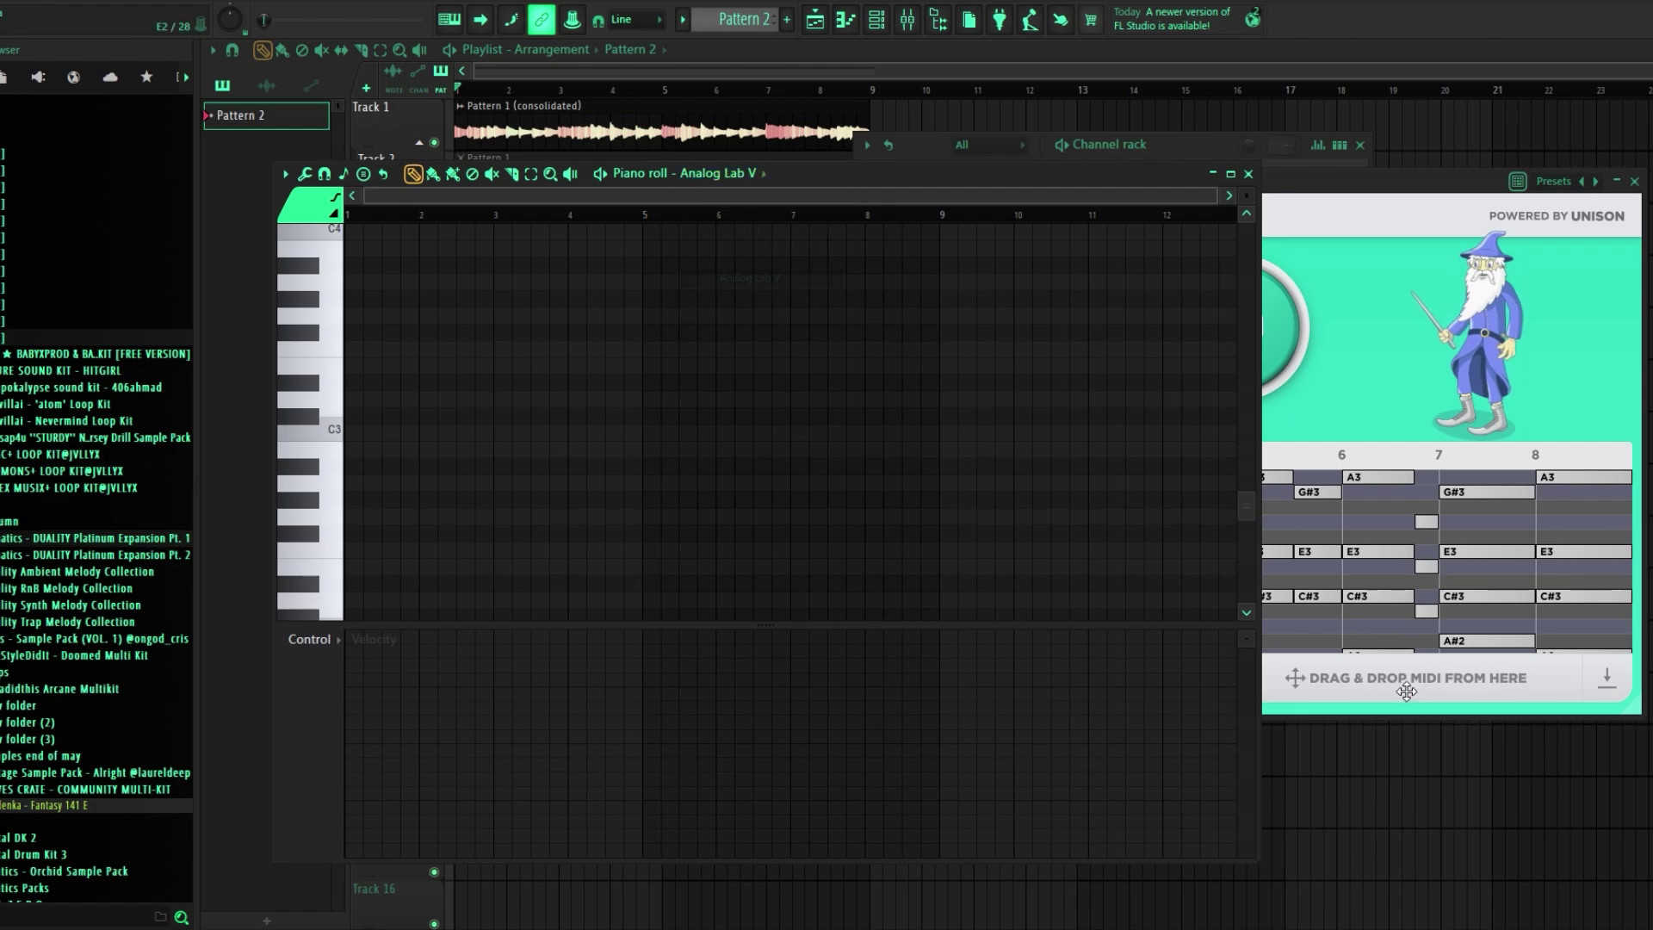
left_click_drag(1406, 691, 521, 316)
key("space")
scroll(966, 411, "up", 6)
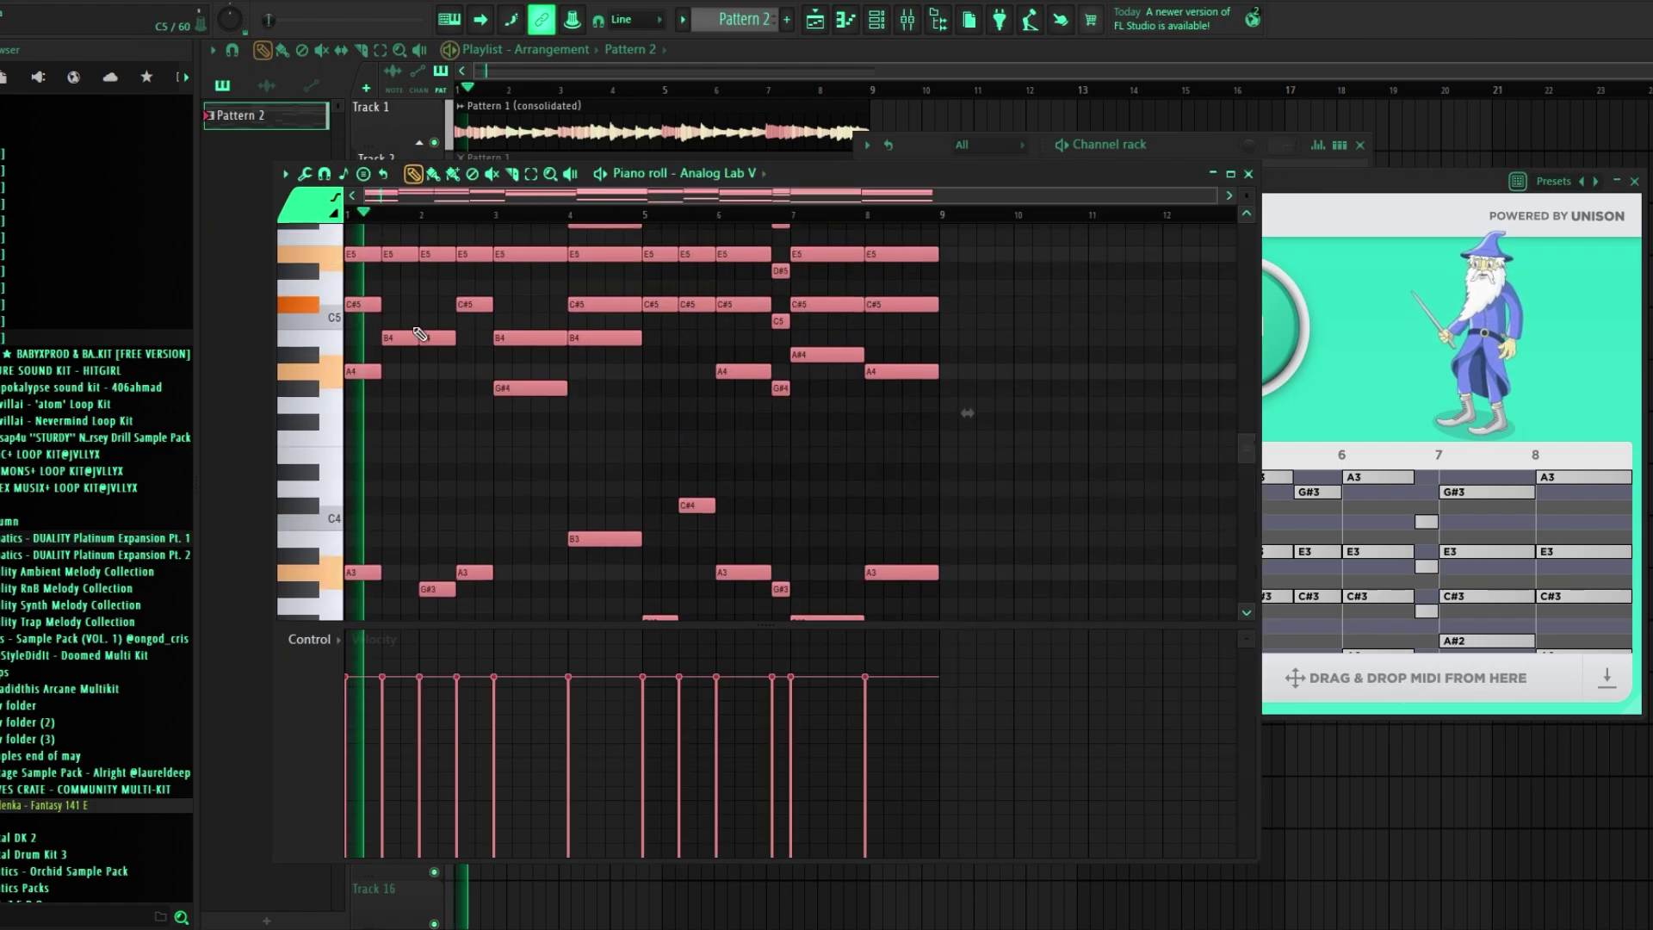
left_click(472, 437, "ctrl")
scroll(472, 438, "up", 3)
left_click_drag(472, 438, 675, 478)
scroll(672, 478, "up", 1)
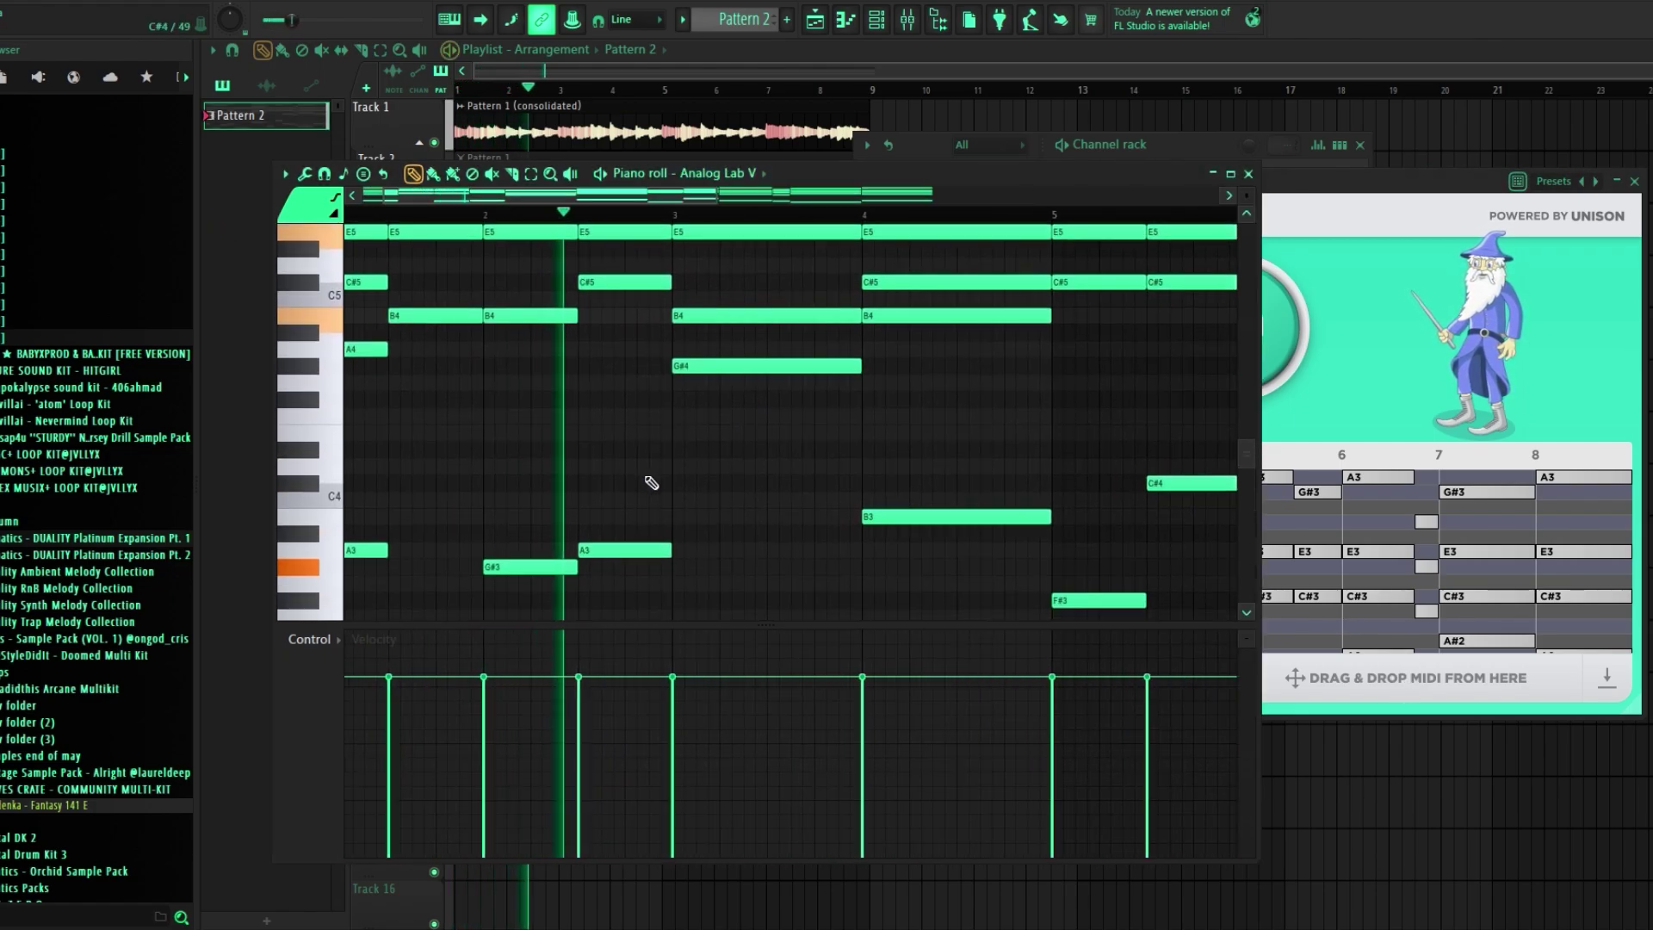
Delete the low bass notes beneath the chords in the Analog Lab V piano roll and listen to the remaining chords
scroll(603, 469, "down", 5)
left_click_drag(550, 457, 3, 871)
key("ctrl+a")
key("Delete")
scroll(620, 560, "up", 5)
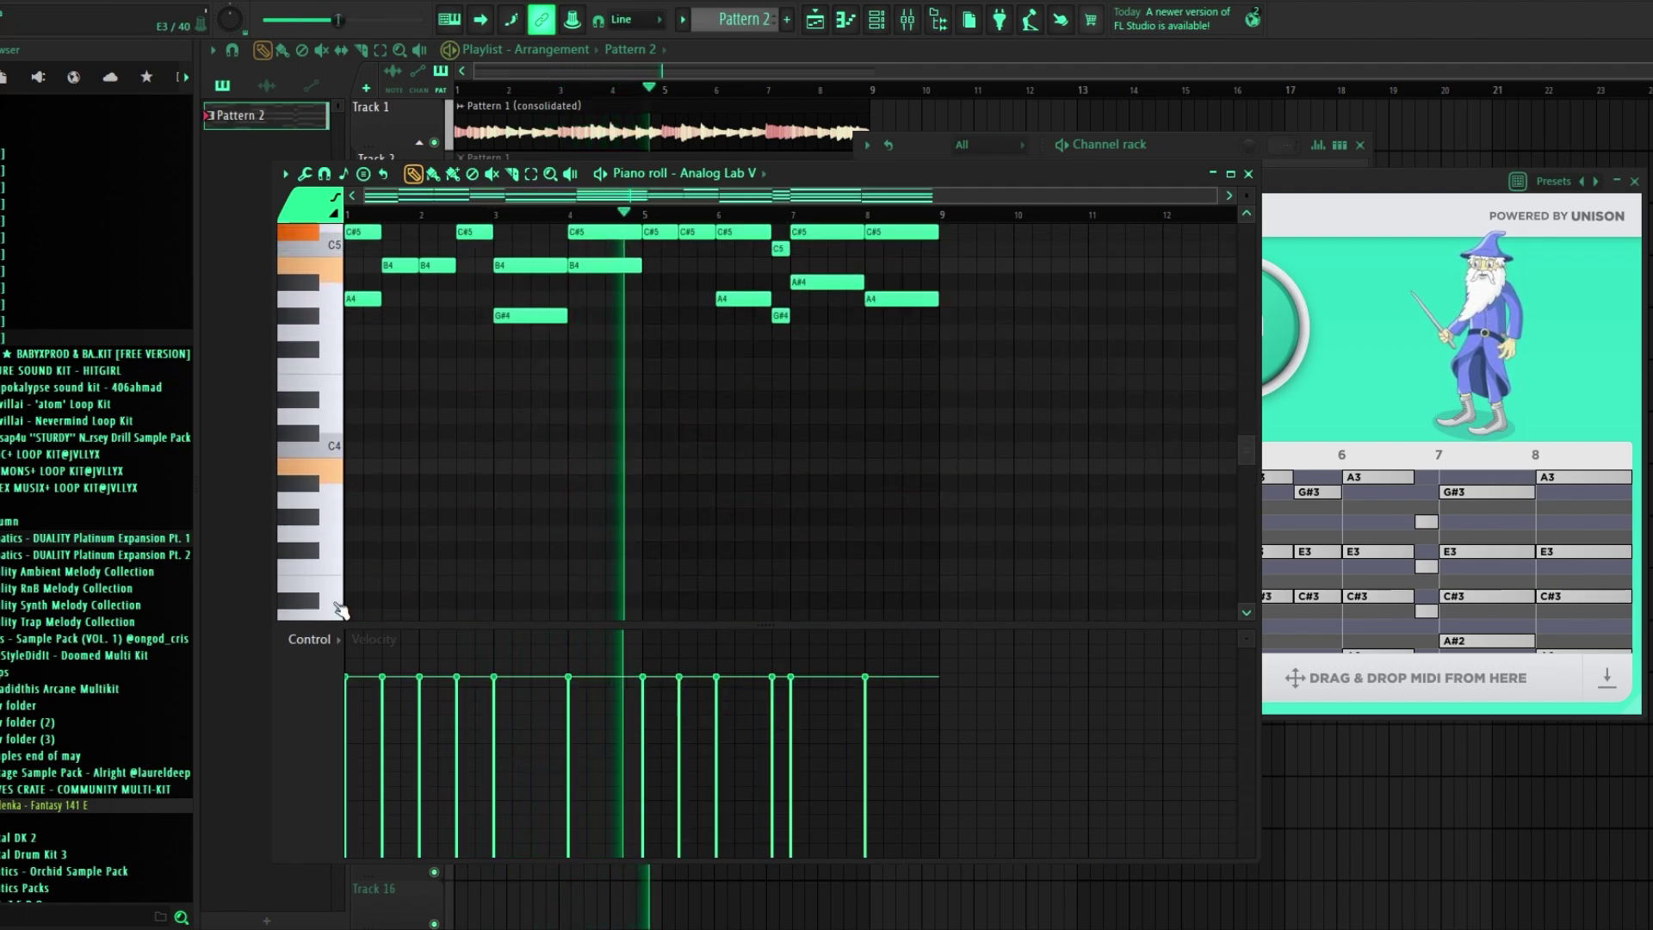
left_click_drag(1086, 276, 320, 637)
left_click(785, 473, "ctrl")
left_click_drag(1005, 263, 321, 637)
left_click(739, 606, "ctrl")
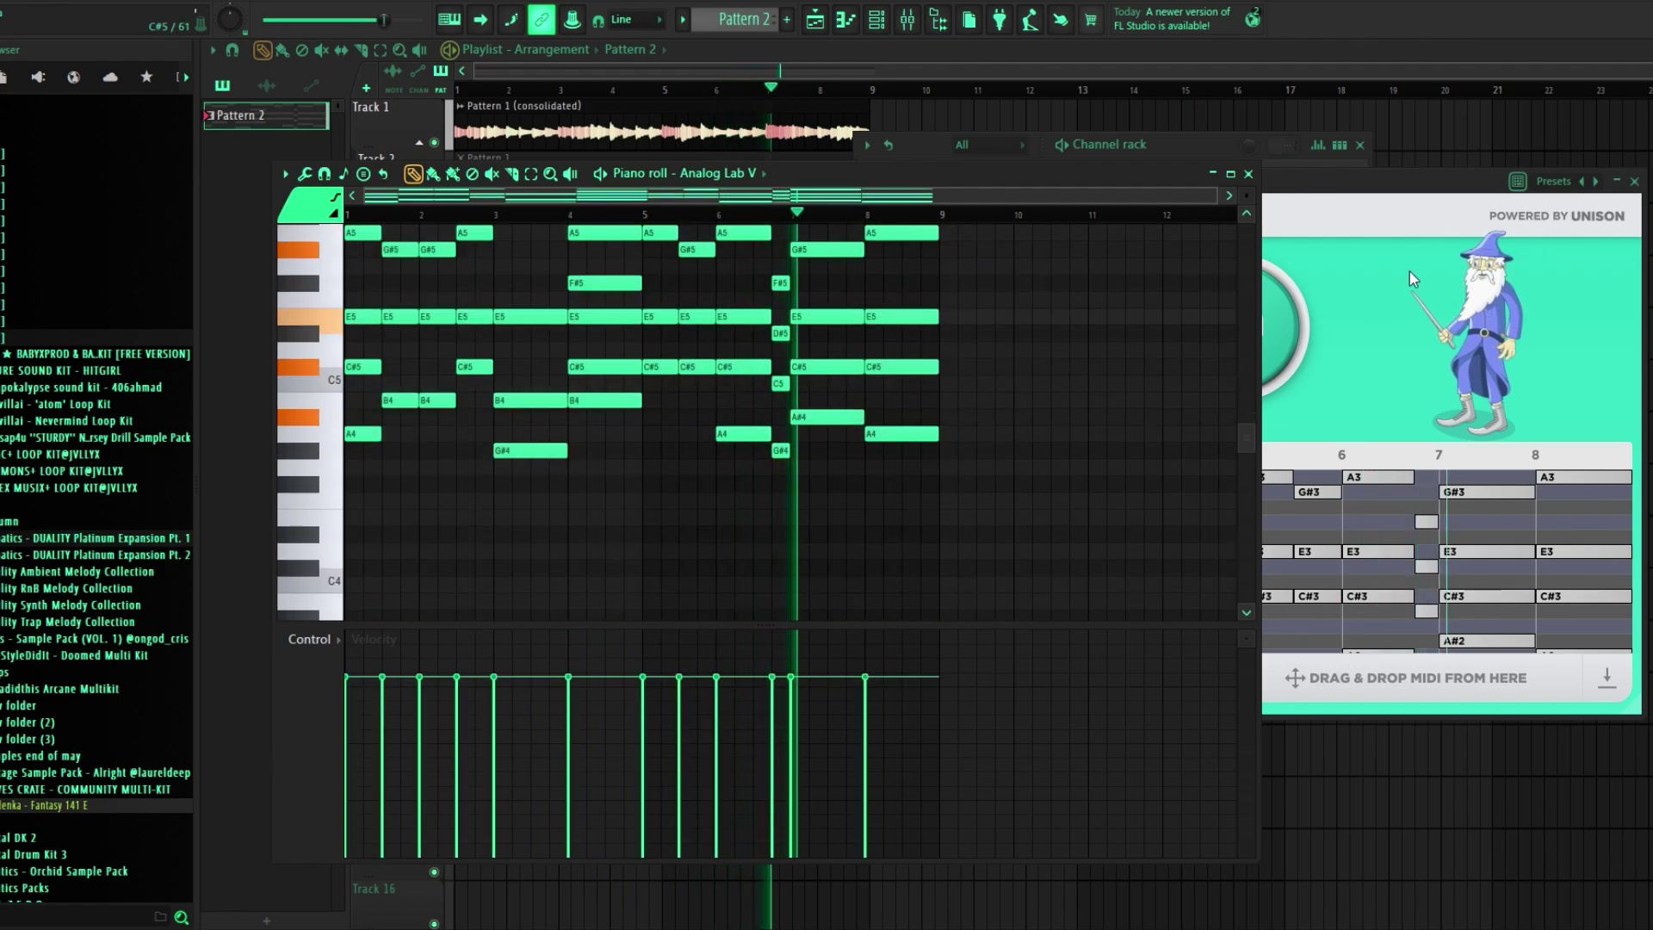
Generate a new eight-bar Hip Hop & Rap chord progression in E Maj | C# Min with MIDI Wizard and stop playback
left_click(1327, 356)
left_click(1229, 347)
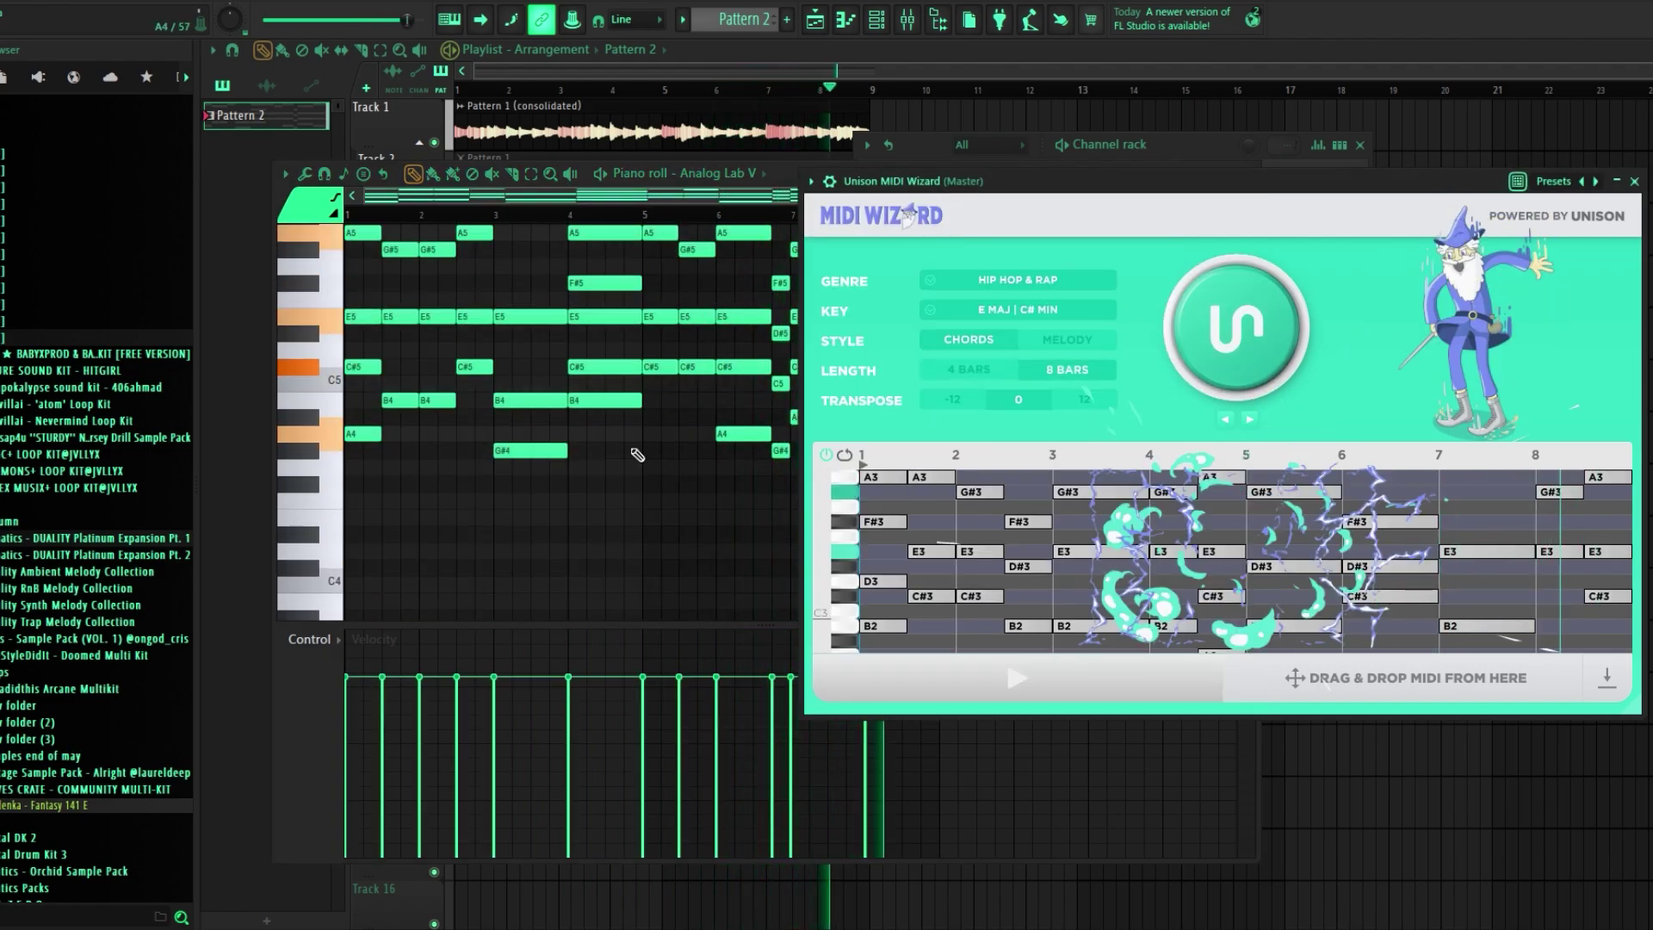
left_click(642, 501)
right_click(656, 504)
key("space")
left_click(1396, 371)
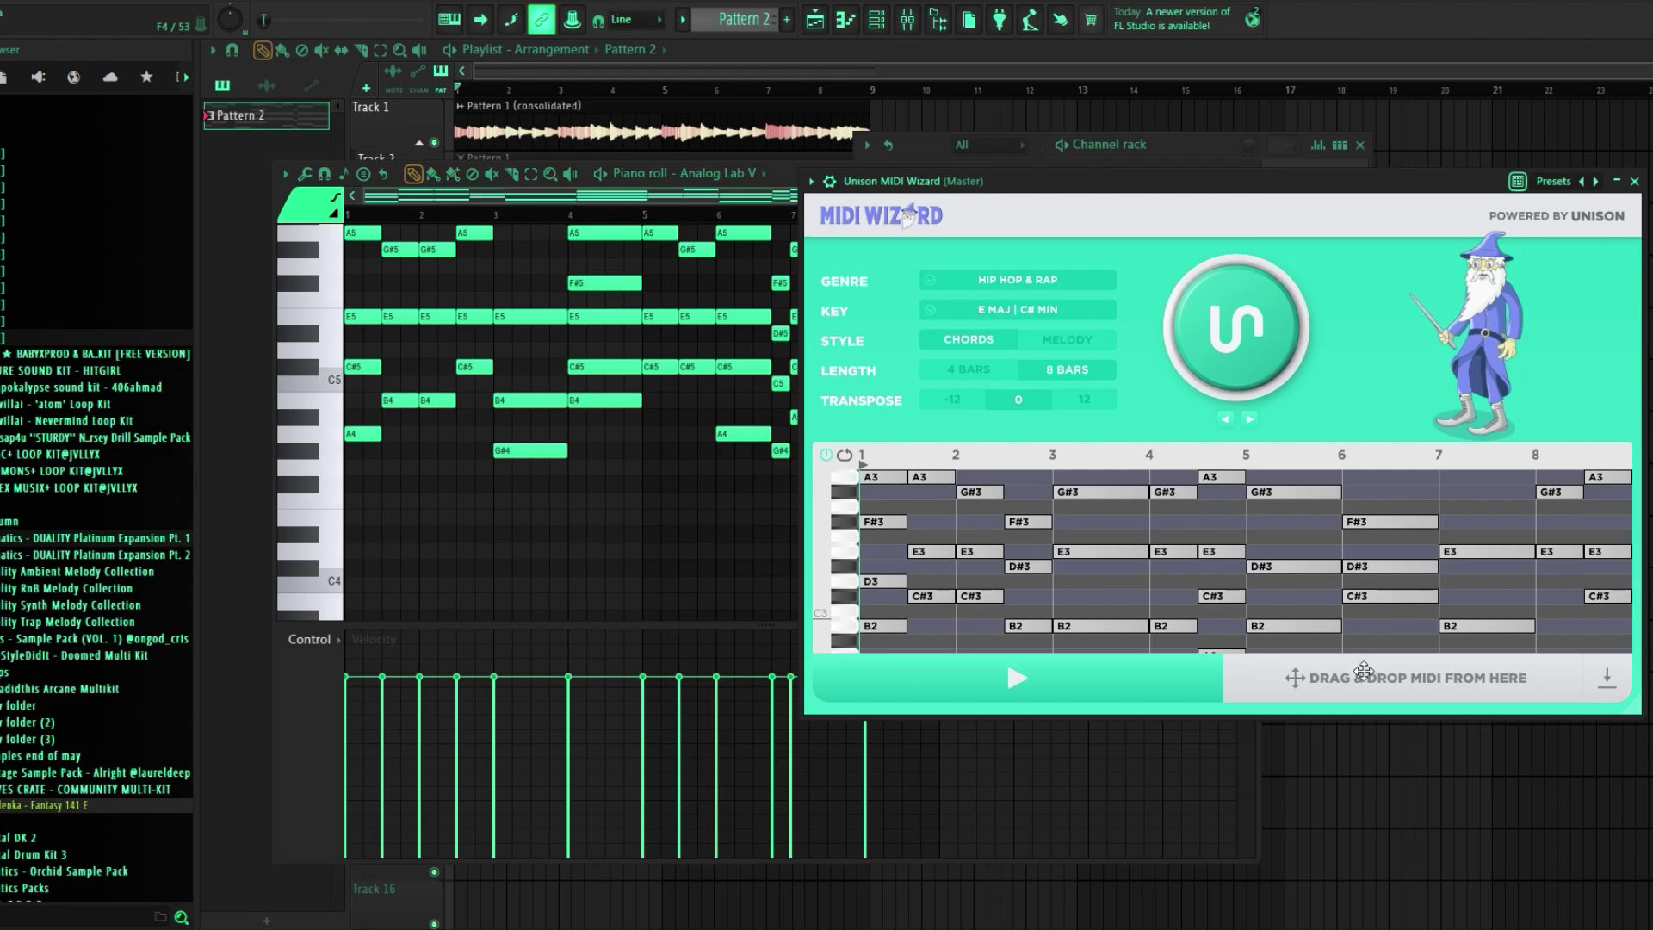
Replace the notes in the Analog Lab V piano roll with a newly generated MIDI Wizard chord progression and play it
left_click_drag(1372, 679, 521, 551)
left_click_drag(642, 509, 148, 699)
left_click_drag(859, 486, 192, 712)
left_click_drag(1014, 400, 205, 617)
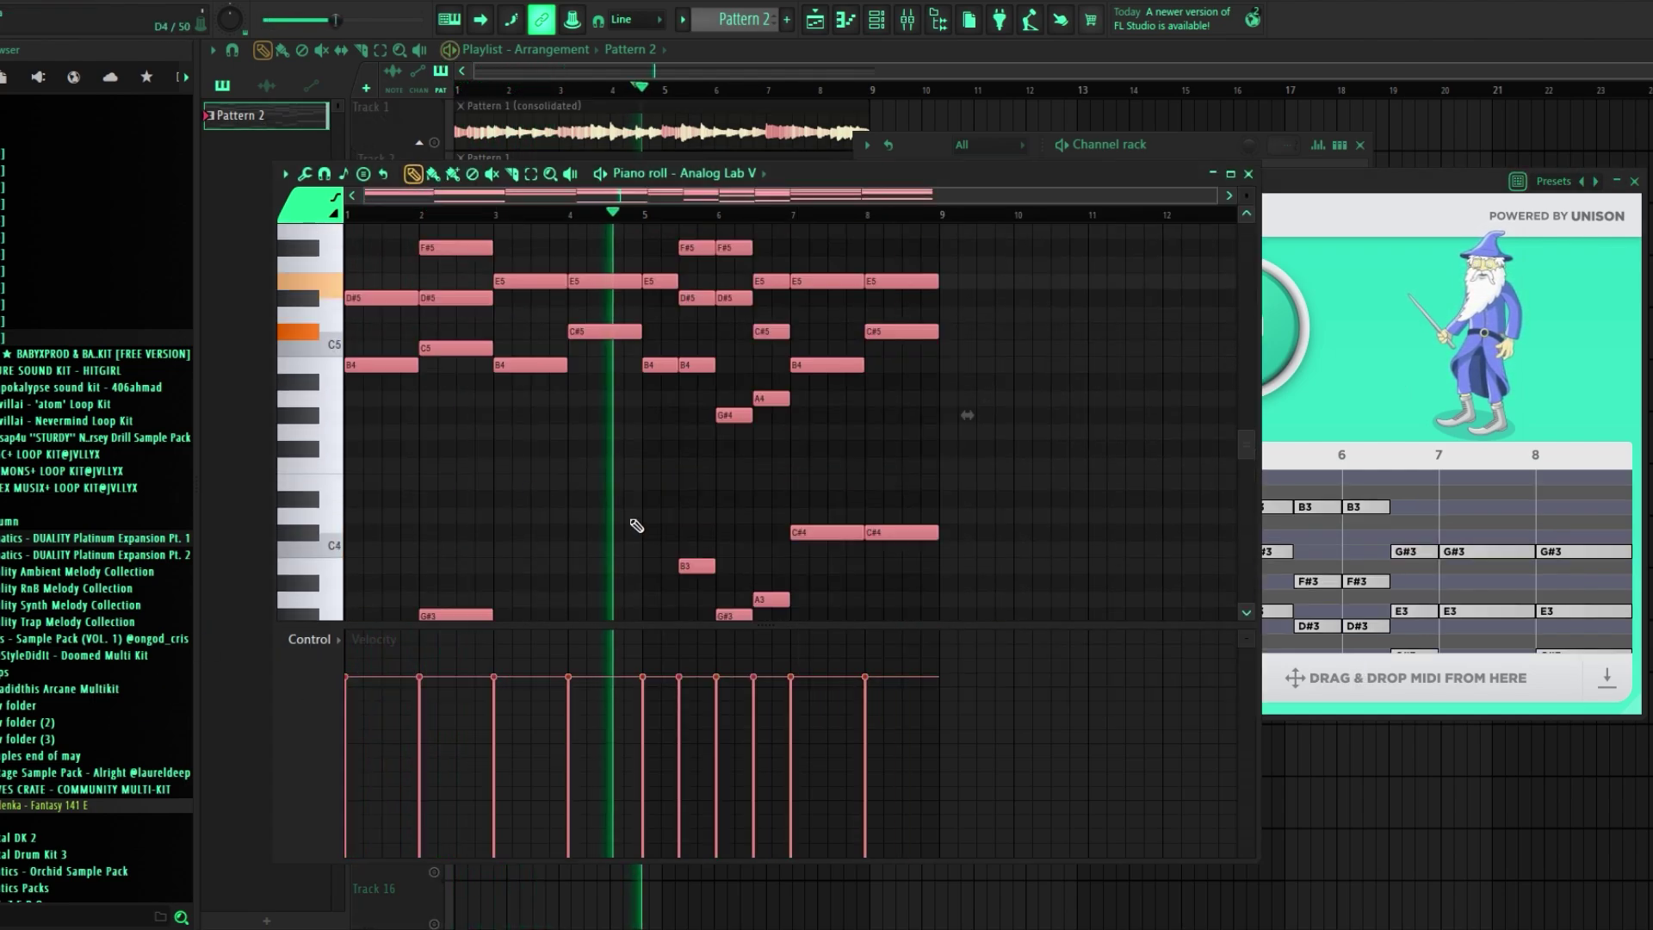
Simplify bars 5 and 6 of the Analog Lab V progression to one full-bar chord each, removing the half-bar changes
left_click(647, 515, "ctrl")
scroll(648, 514, "up", 3)
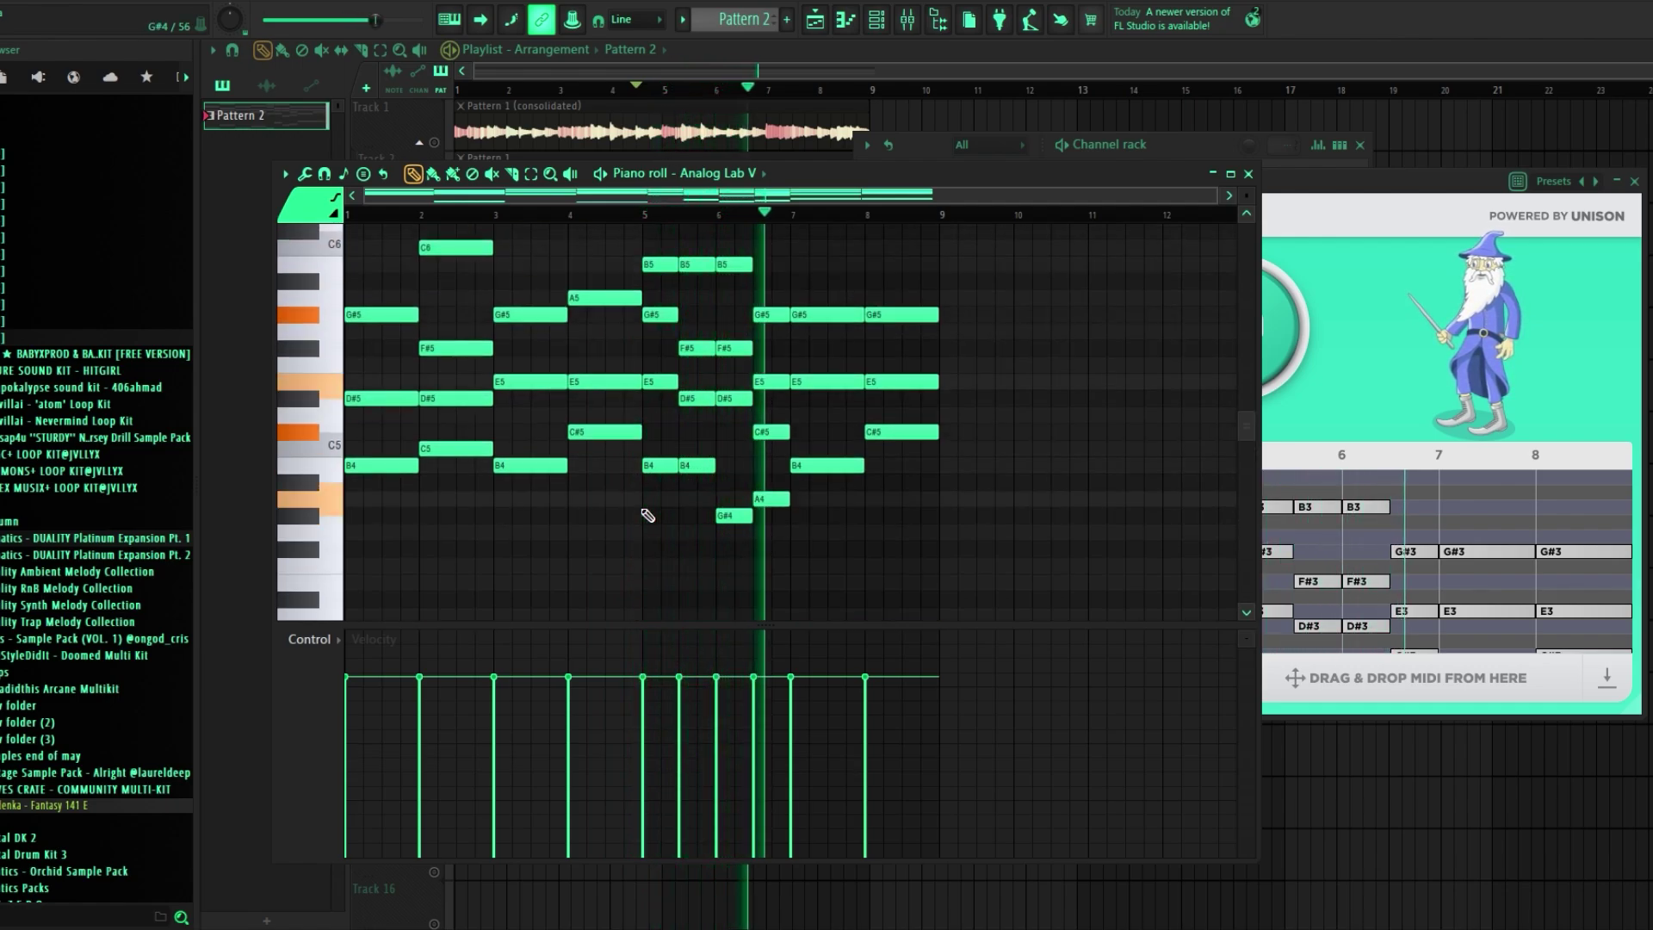
right_click(699, 265)
key("ctrl+z")
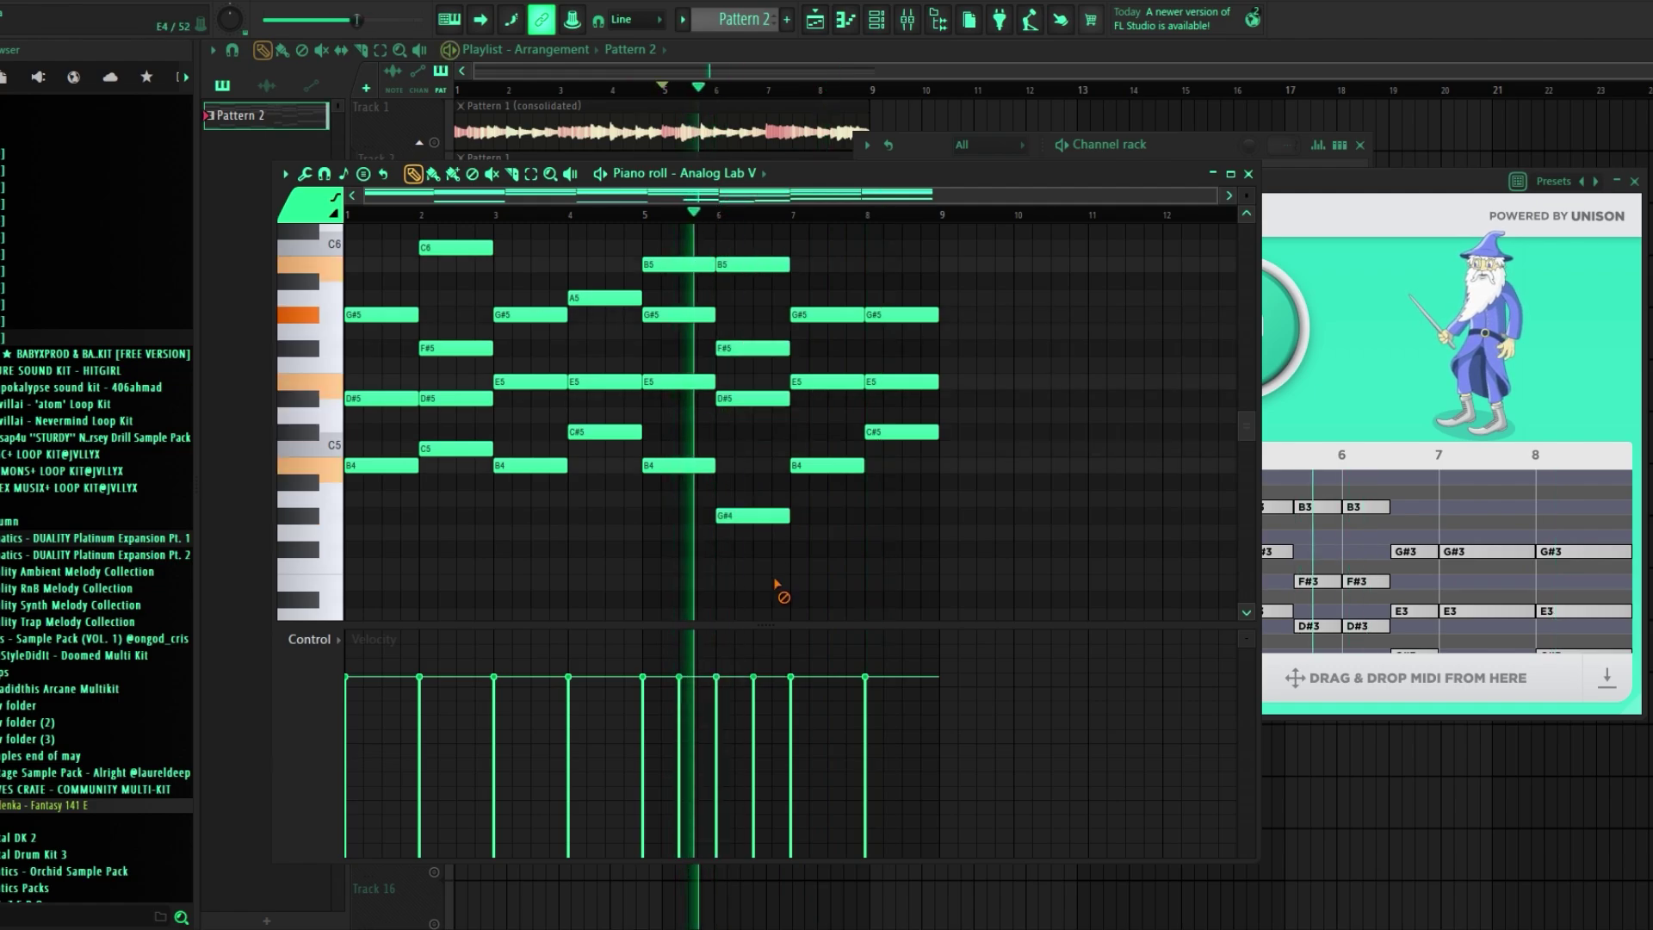
Set the lowest upper-chord notes to C#5 in bar 7 and B4 in bar 8, lower bar 8's bass note to B3, and listen
scroll(998, 481, "down", 3)
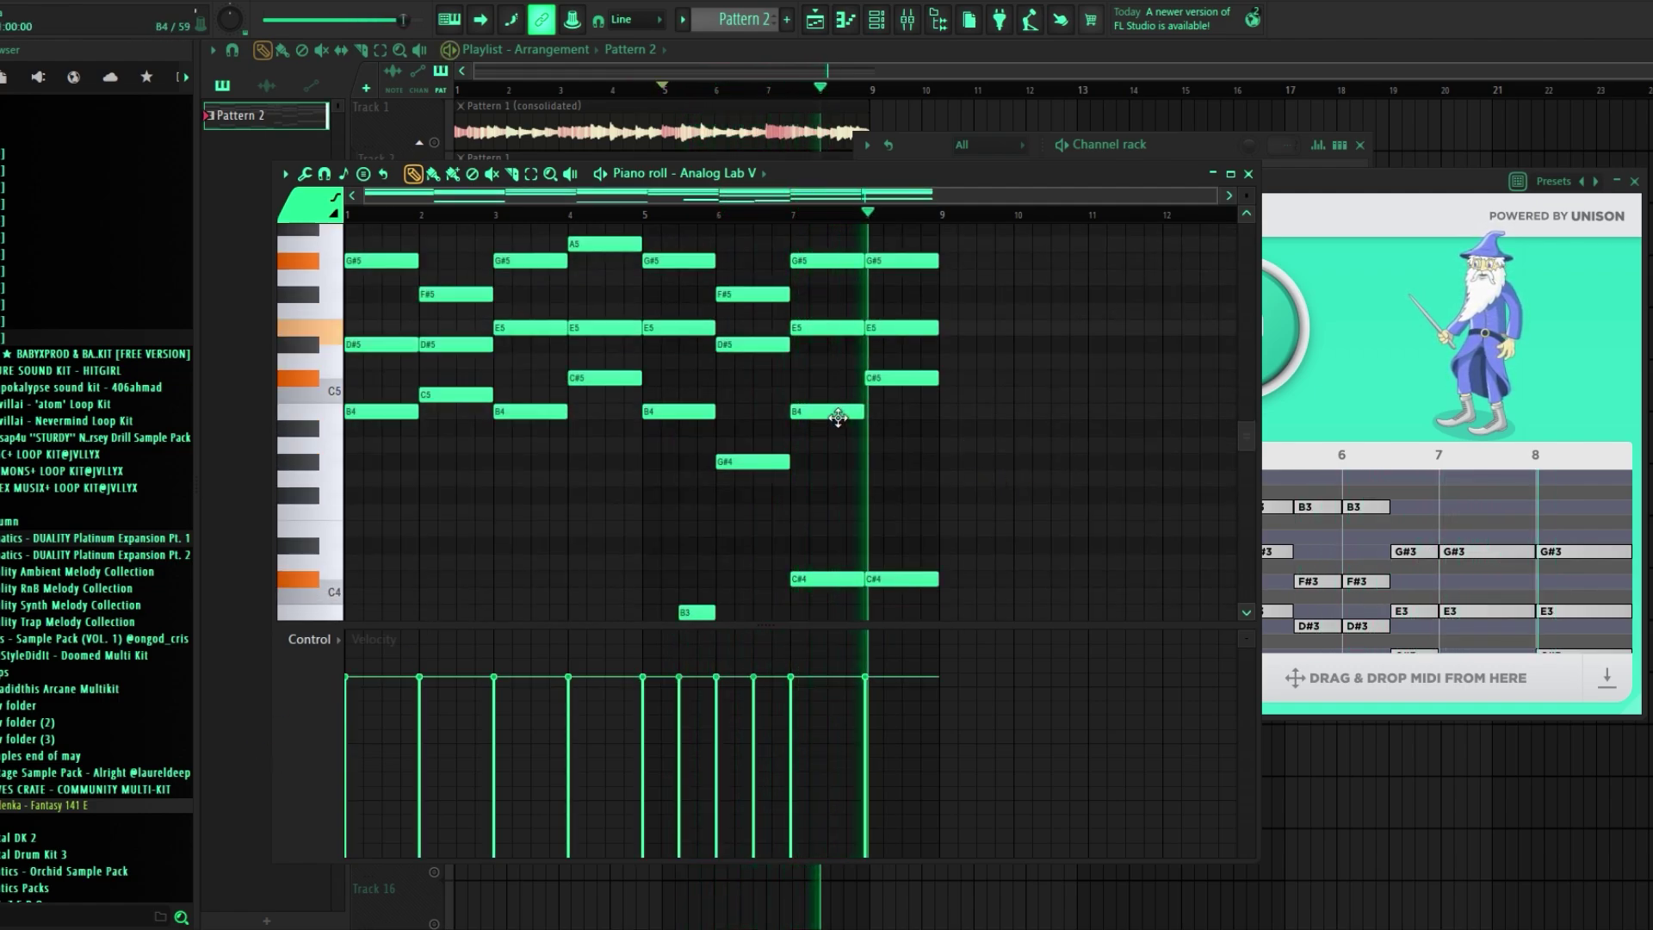
scroll(876, 439, "down", 6)
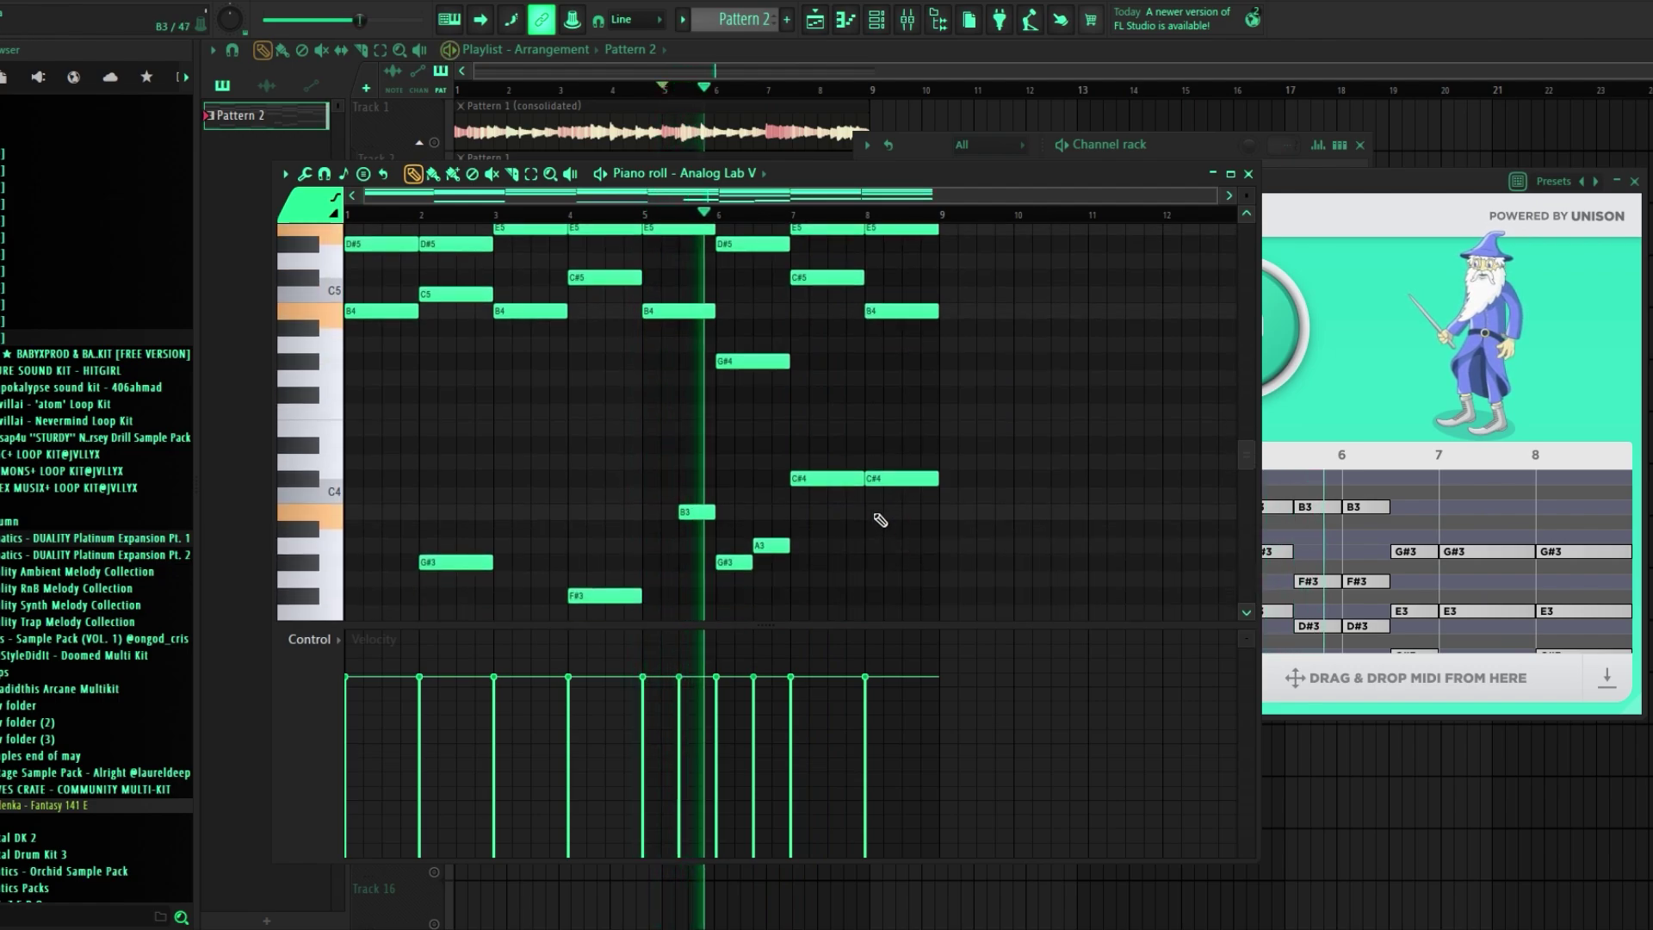
left_click_drag(883, 481, 884, 515)
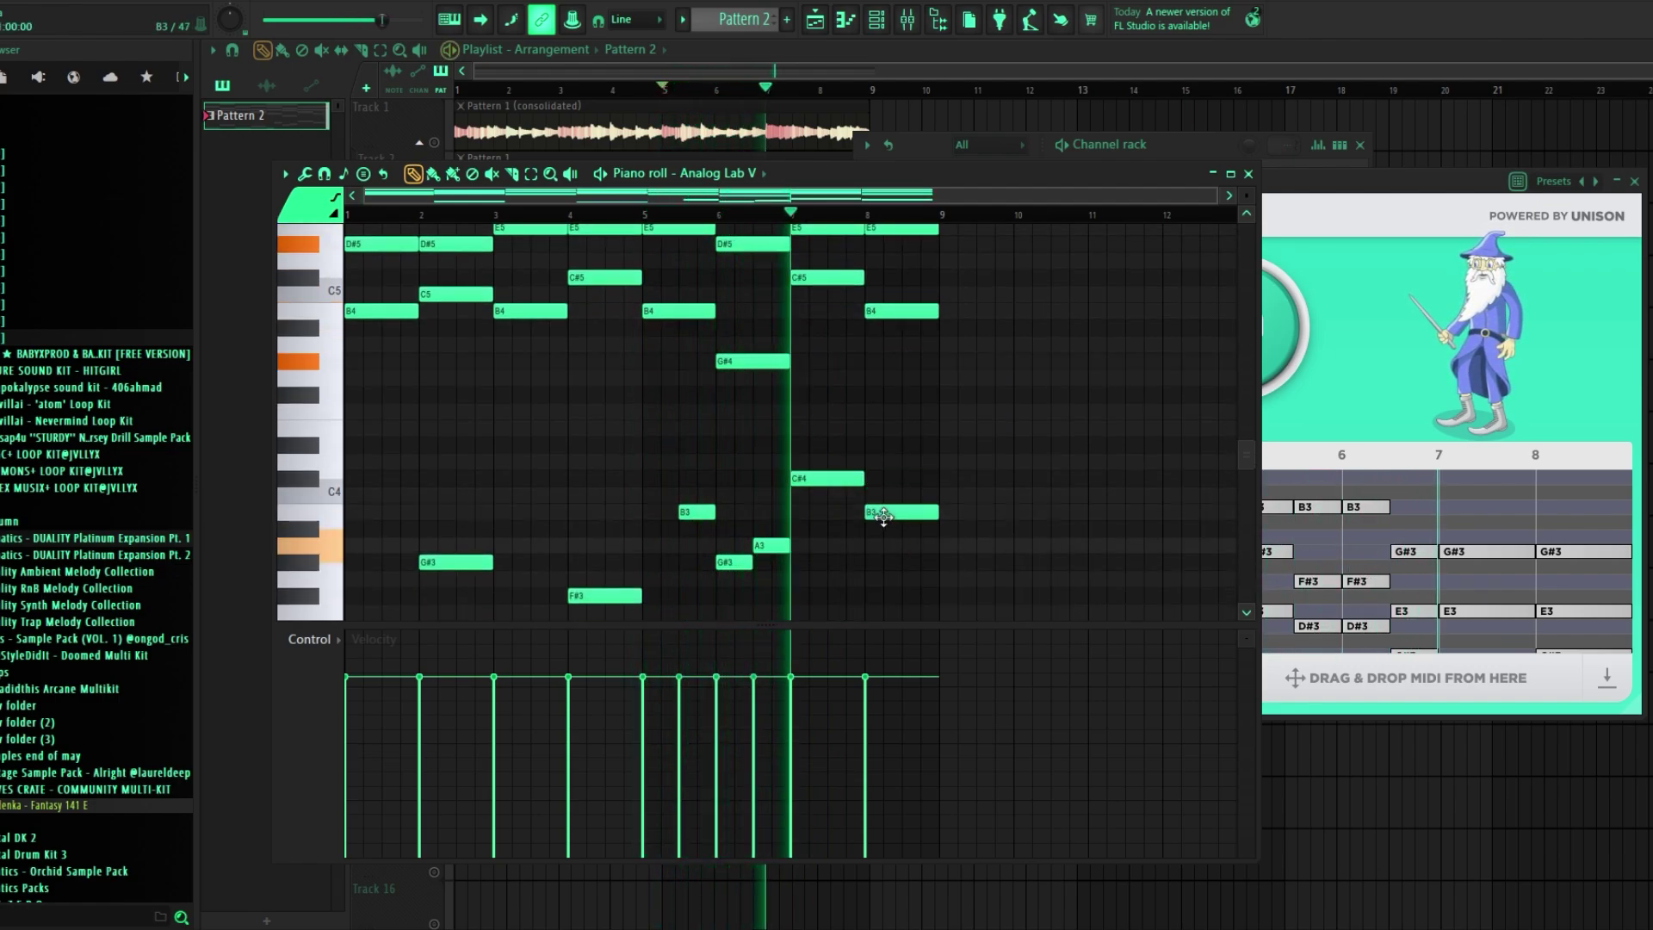
scroll(896, 516, "up", 6)
left_click_drag(1080, 344, 376, 849)
left_click(1063, 459)
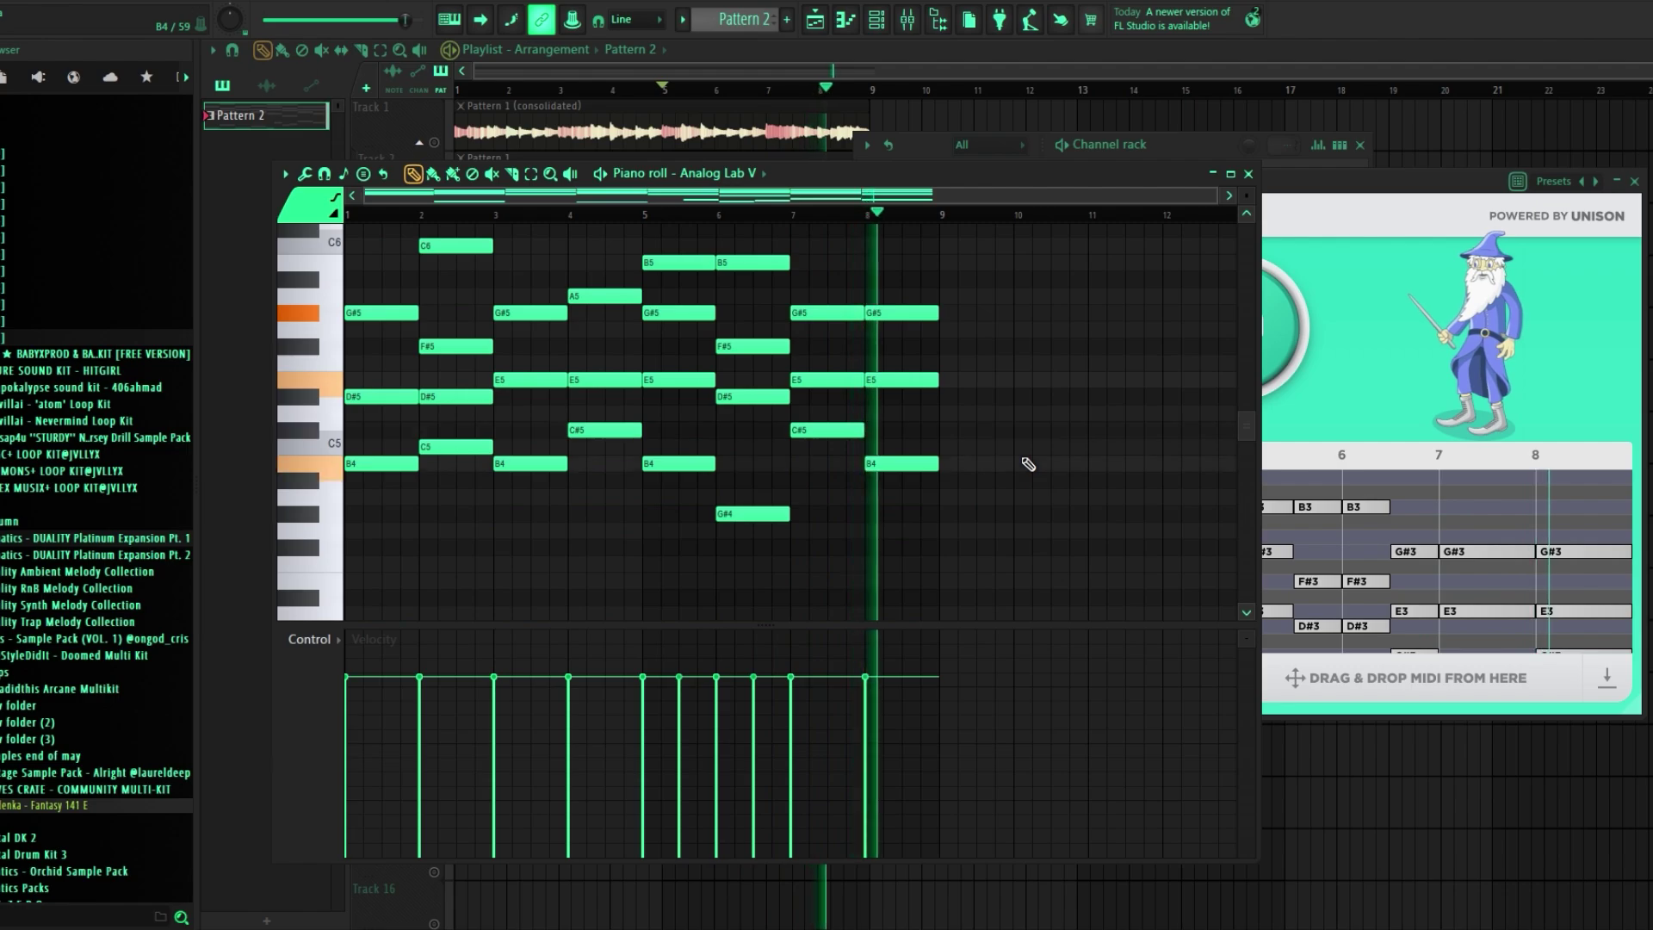
Change bar 8 of the Analog Lab V progression to A5 on top, A4 as lowest upper-chord note and C#4 in the bass
scroll(919, 377, "down", 3)
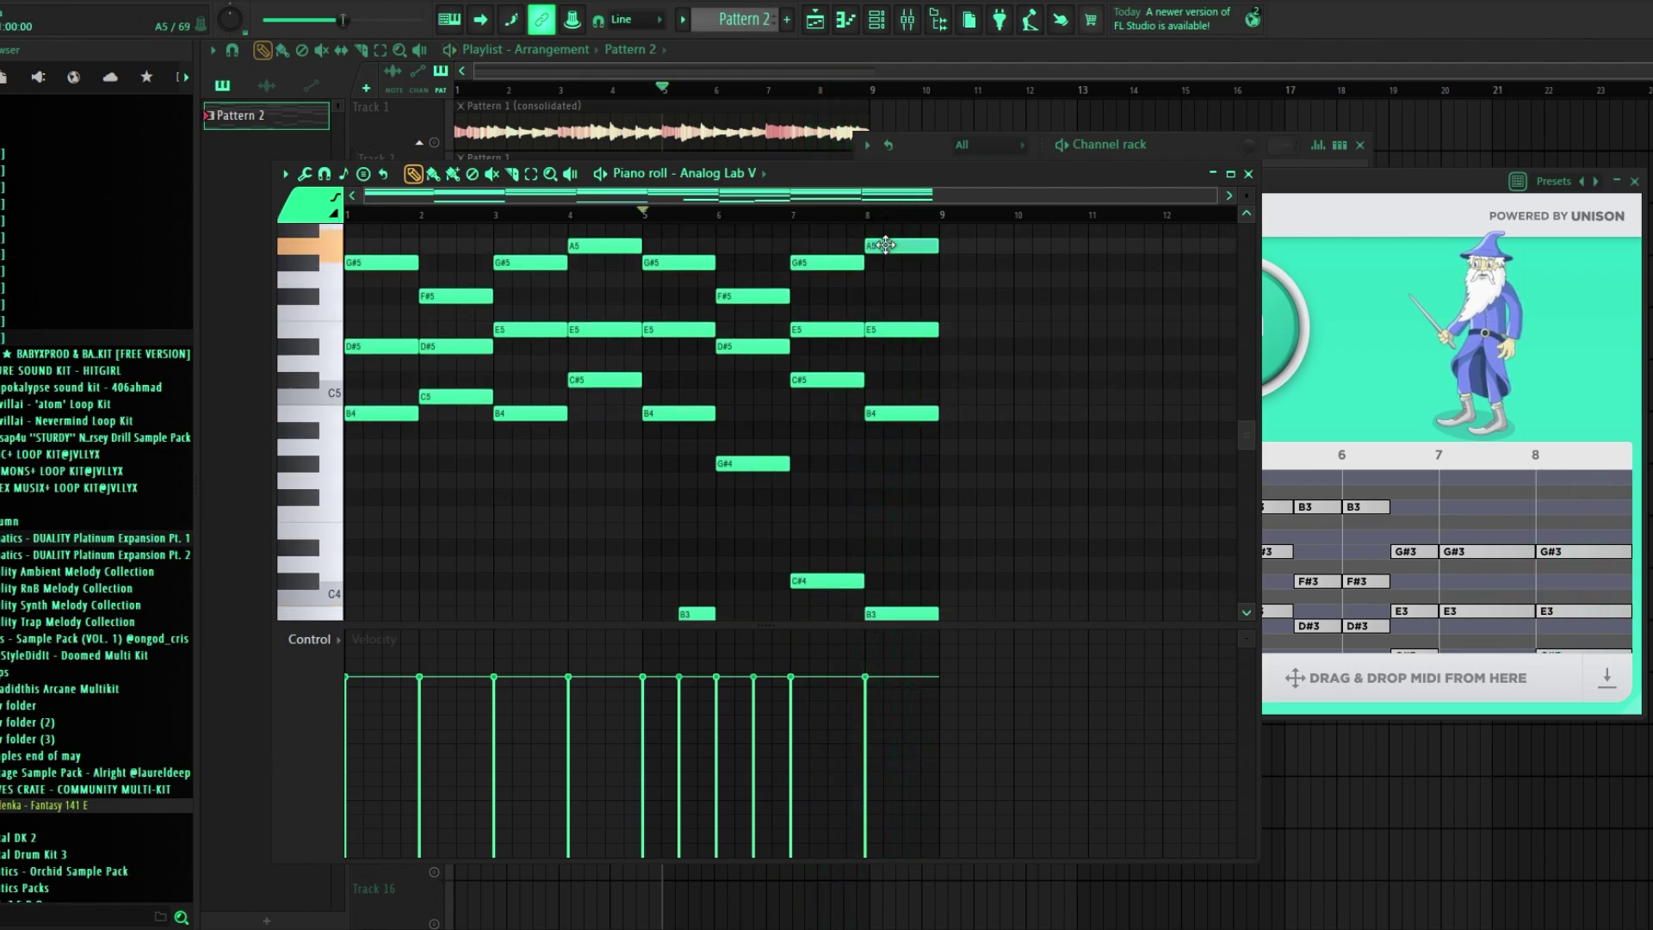
key("space")
left_click_drag(902, 612, 898, 556)
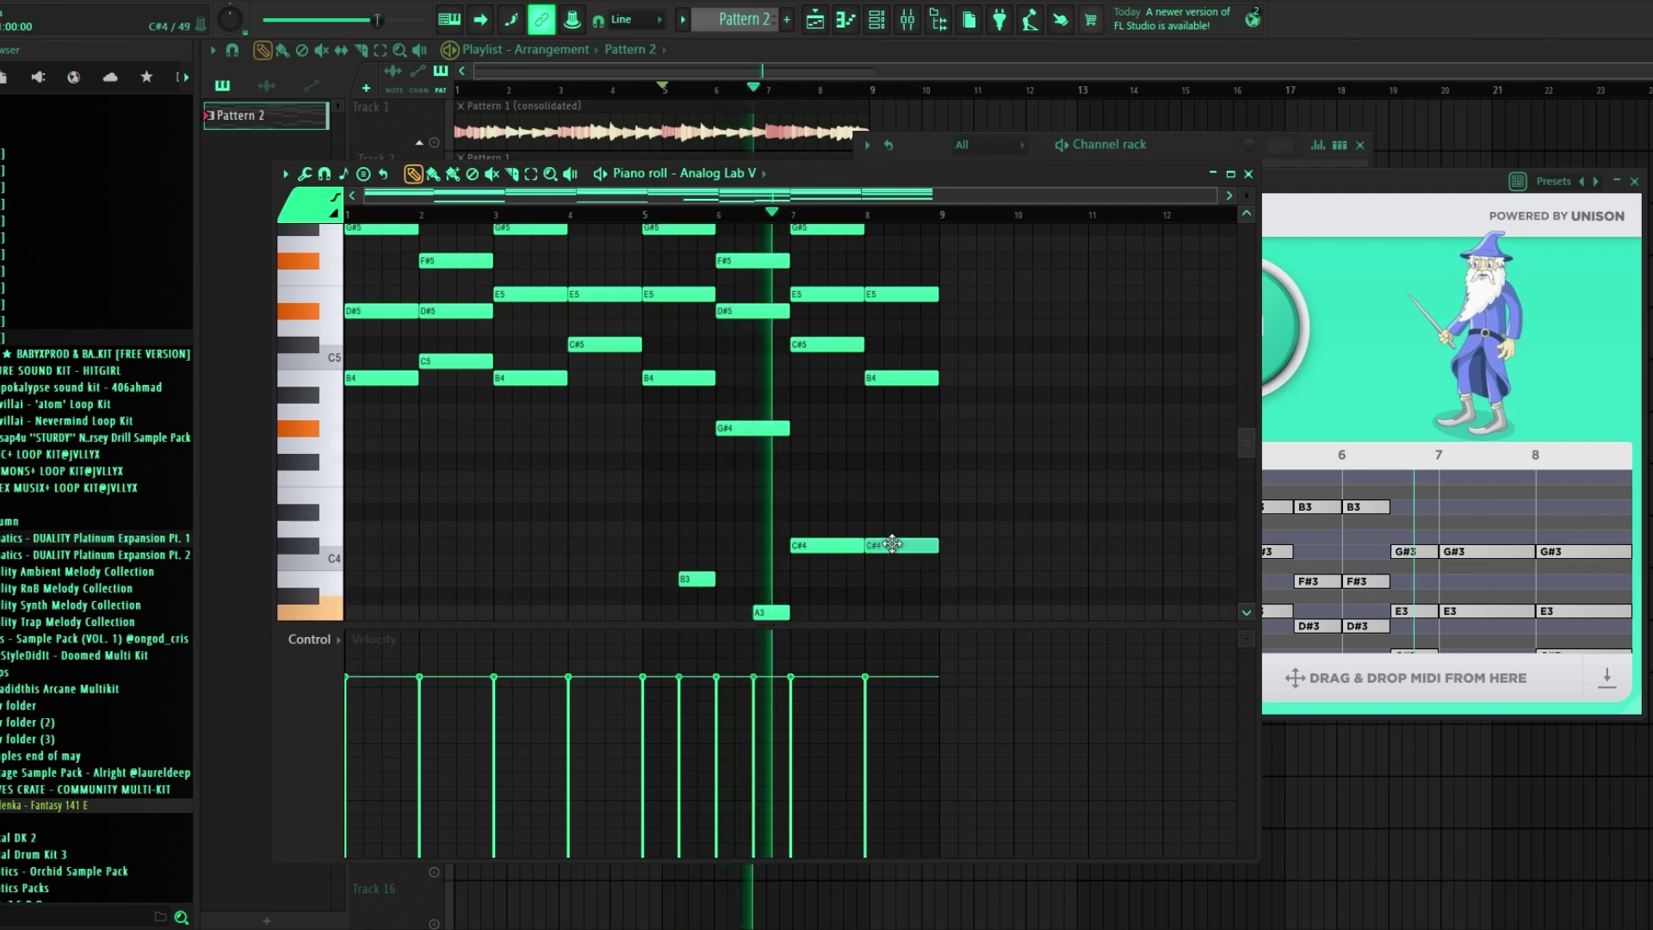
left_click_drag(910, 379, 910, 410)
scroll(1033, 302, "up", 3)
left_click_drag(1033, 302, 460, 594)
scroll(1040, 513, "down", 3)
left_click(1041, 511, "ctrl")
Add Fruity Soft Clipper to the first effect slot of the Master mixer track
left_click(1388, 787)
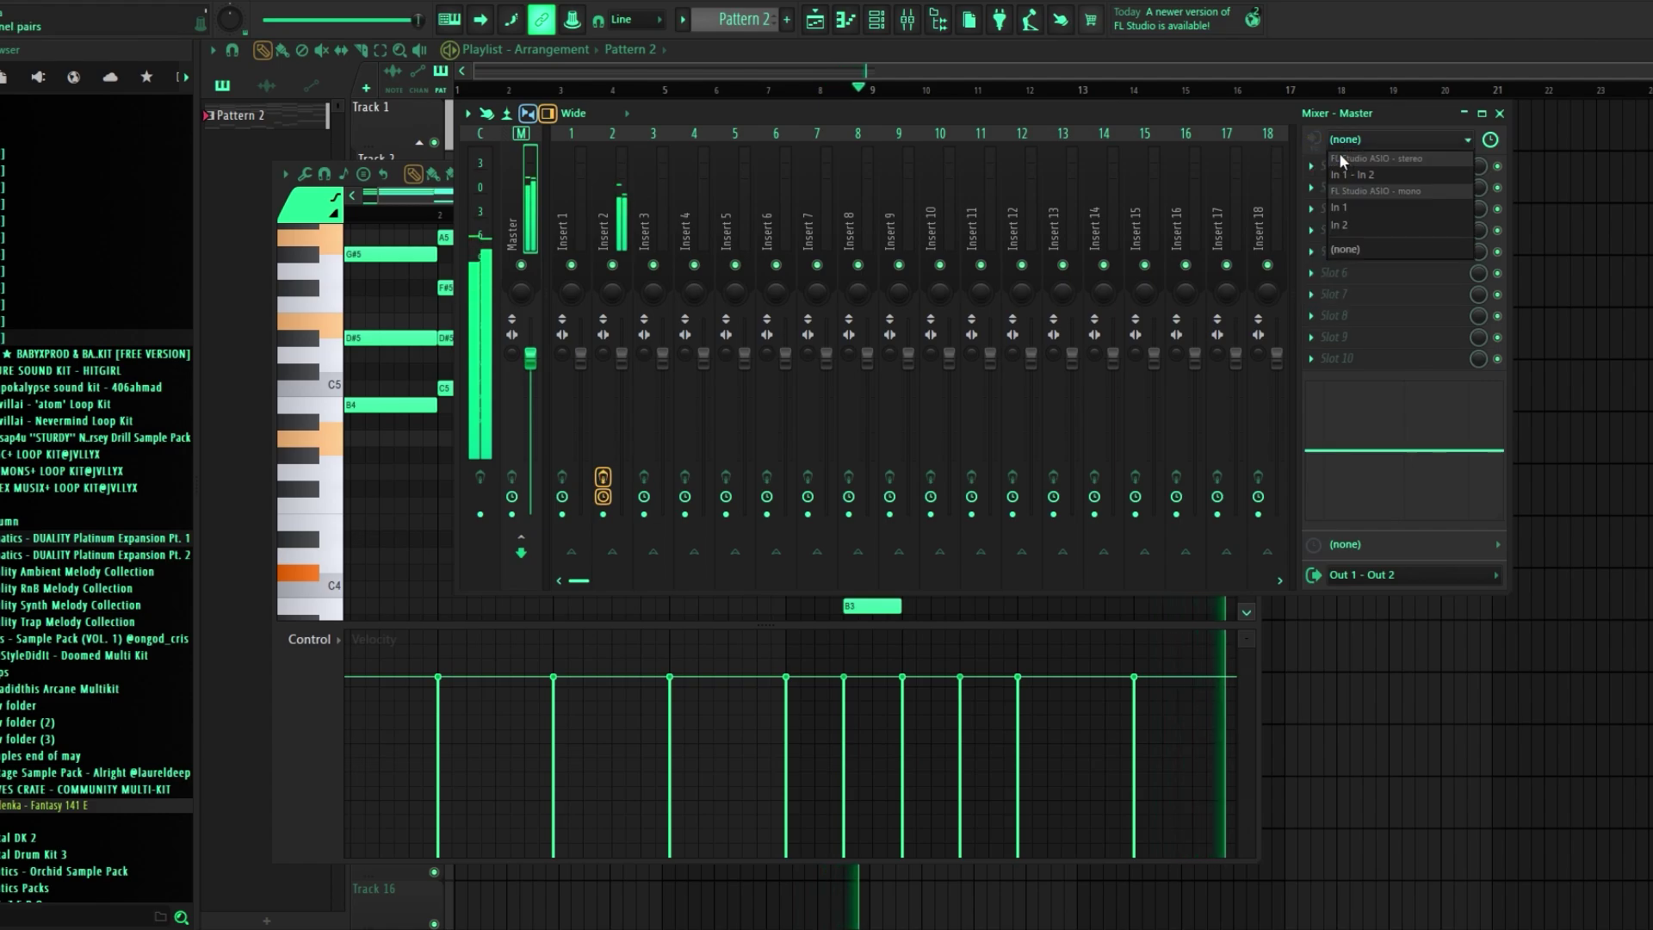
mouse_move(1378, 188)
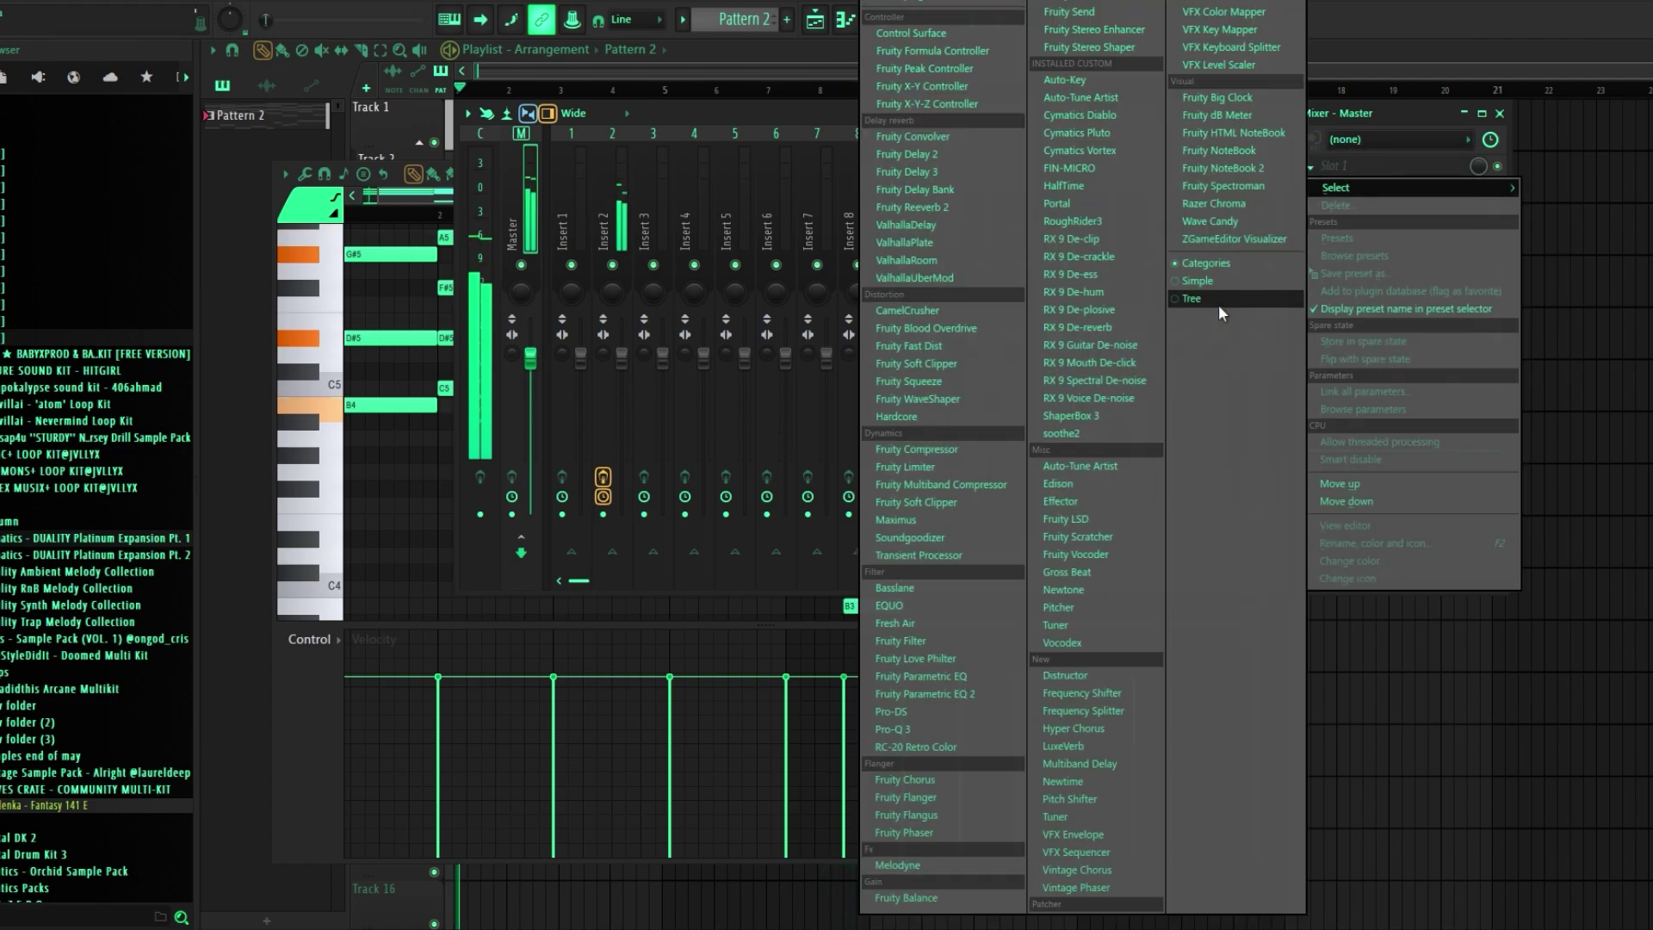
left_click(955, 365)
Add Fruity Reeverb 2 to the second effect slot of mixer Insert 2, keeping its default settings
left_click(618, 219)
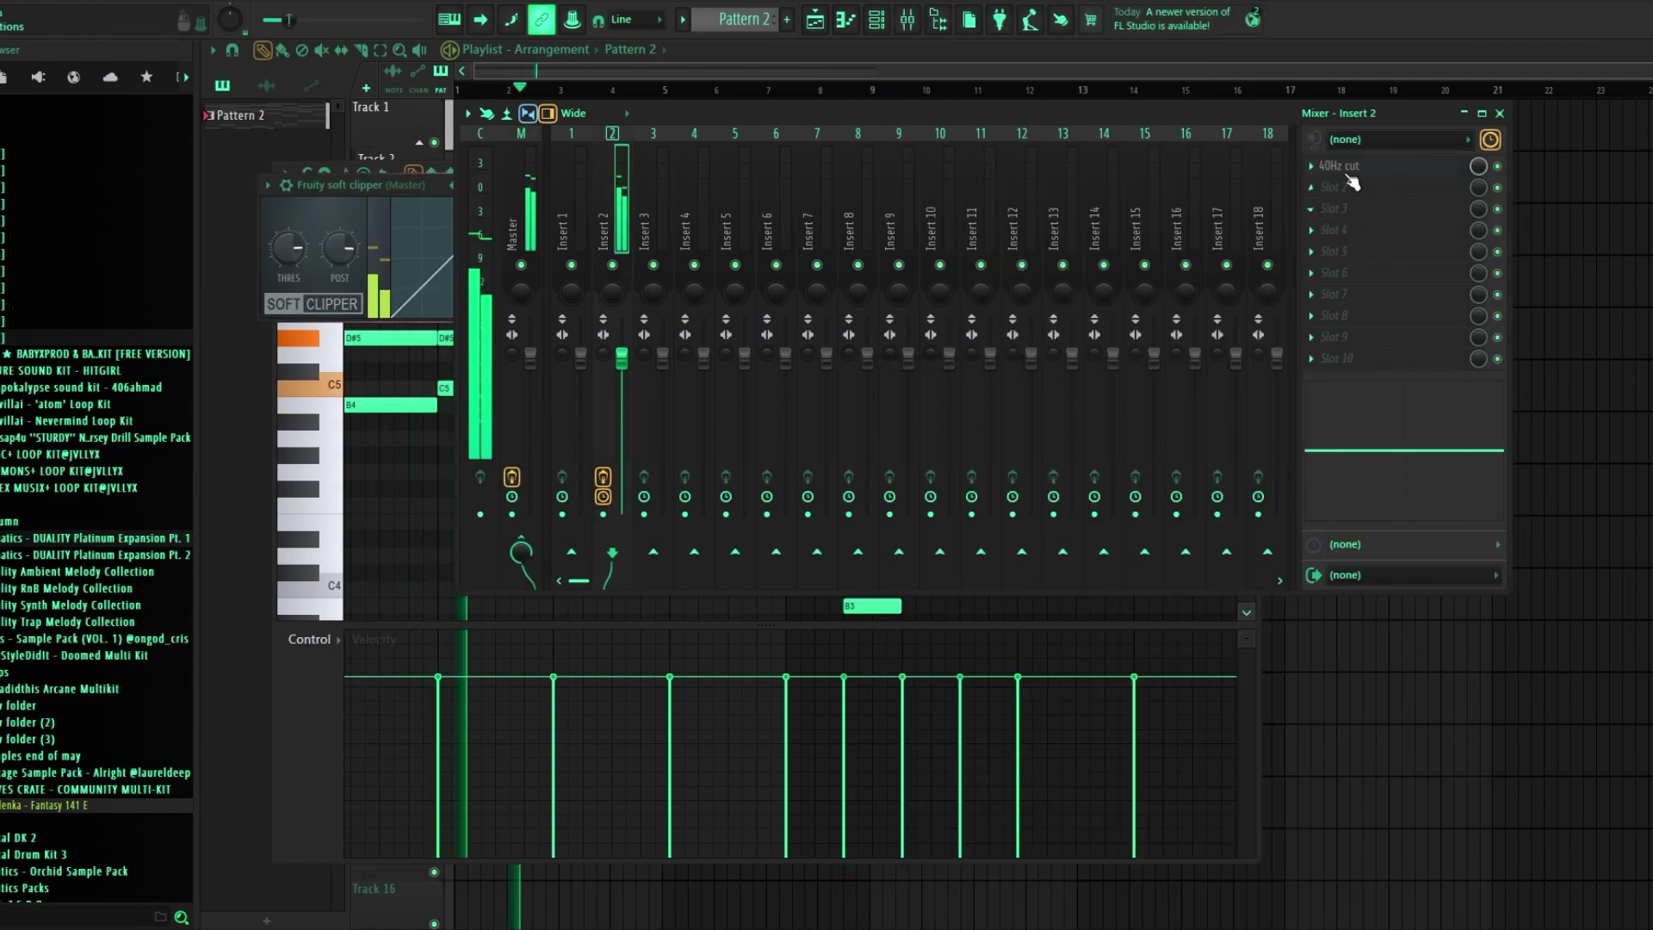
left_click(1365, 186)
left_click(922, 208)
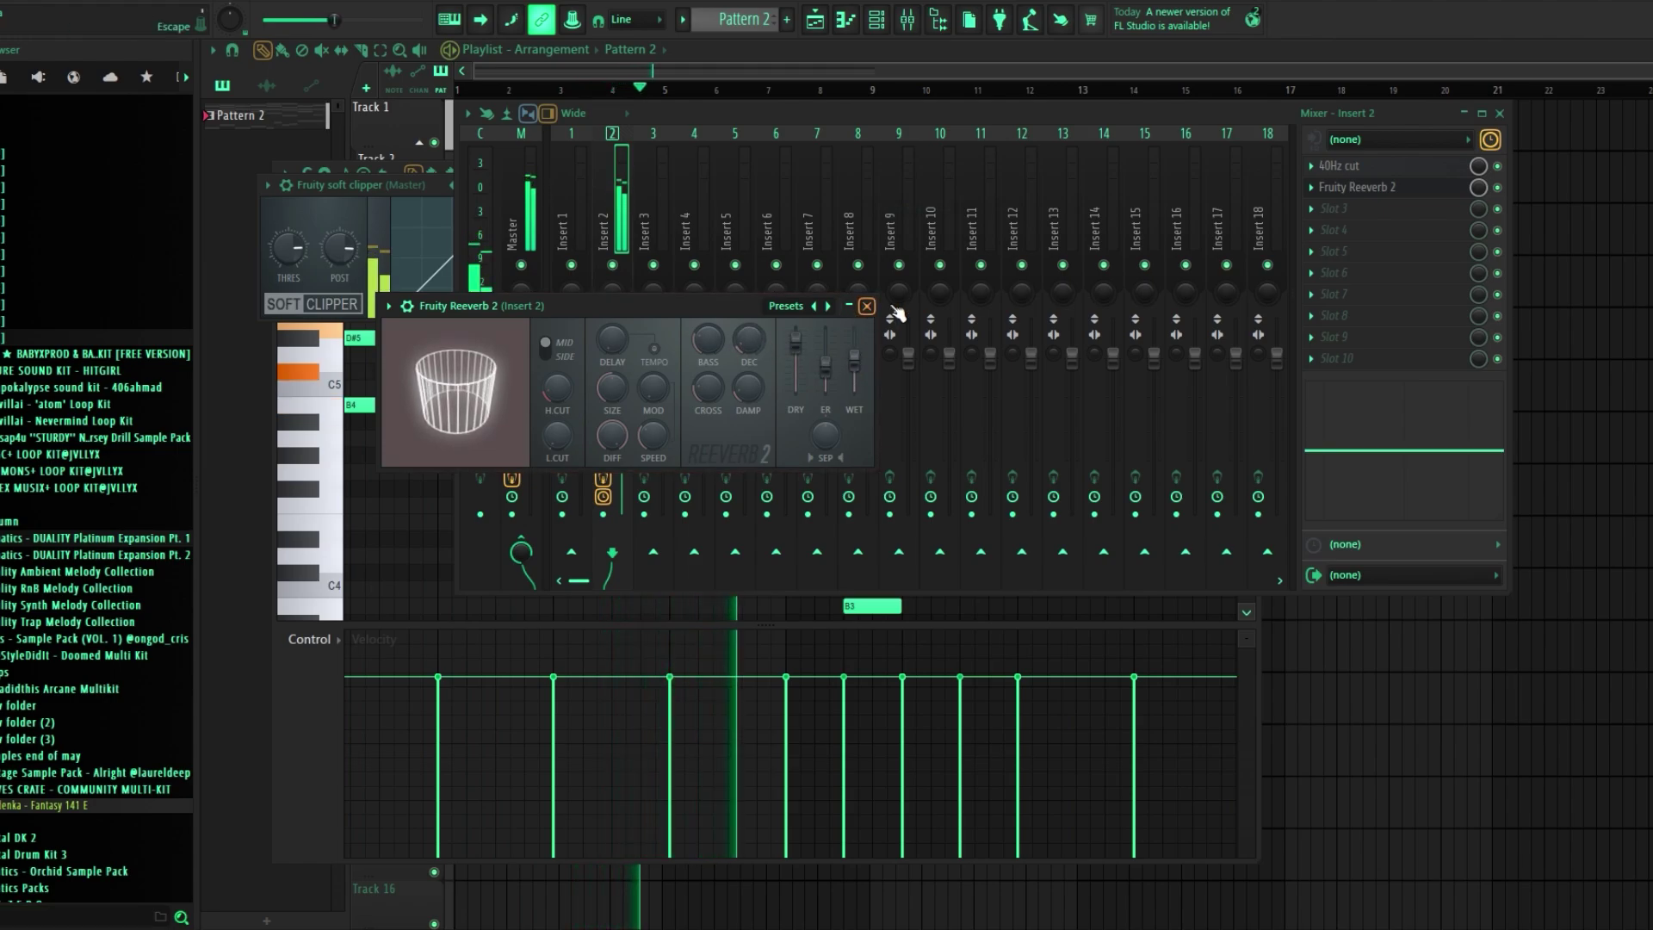
left_click(867, 306)
Raise the high-pass cutoff in Insert 2's 40Hz cut equalizer and reopen the Analog Lab V instrument
left_click(1395, 168)
left_click_drag(529, 439, 539, 439)
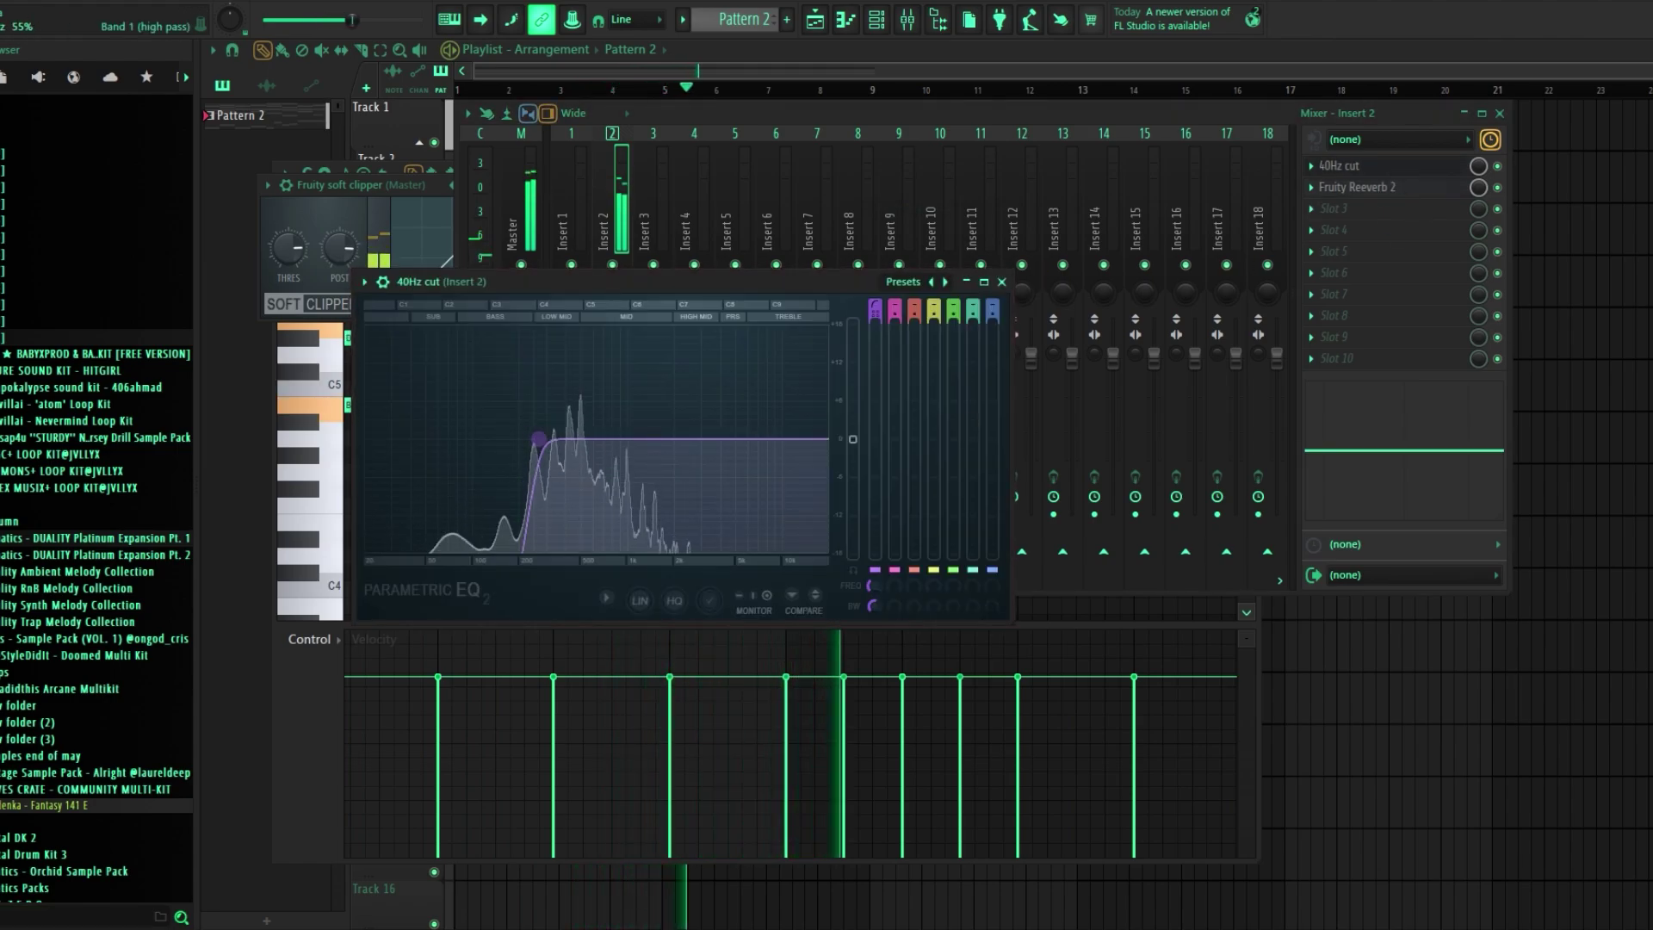
left_click(1002, 281)
left_click(878, 20)
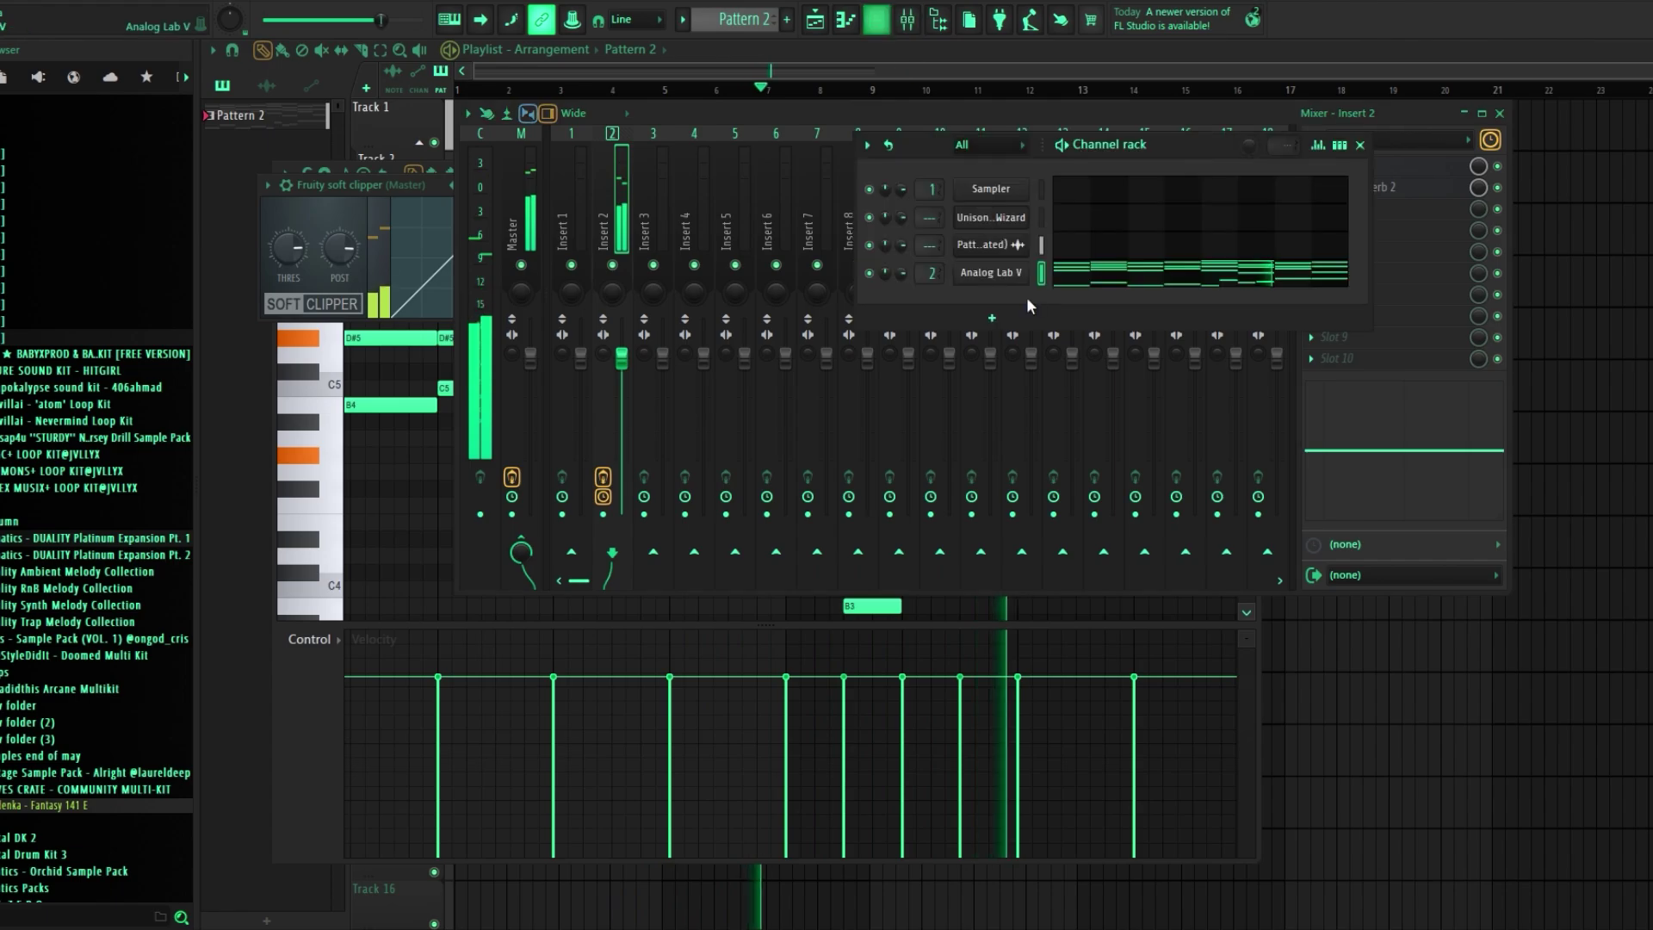
left_click(992, 273)
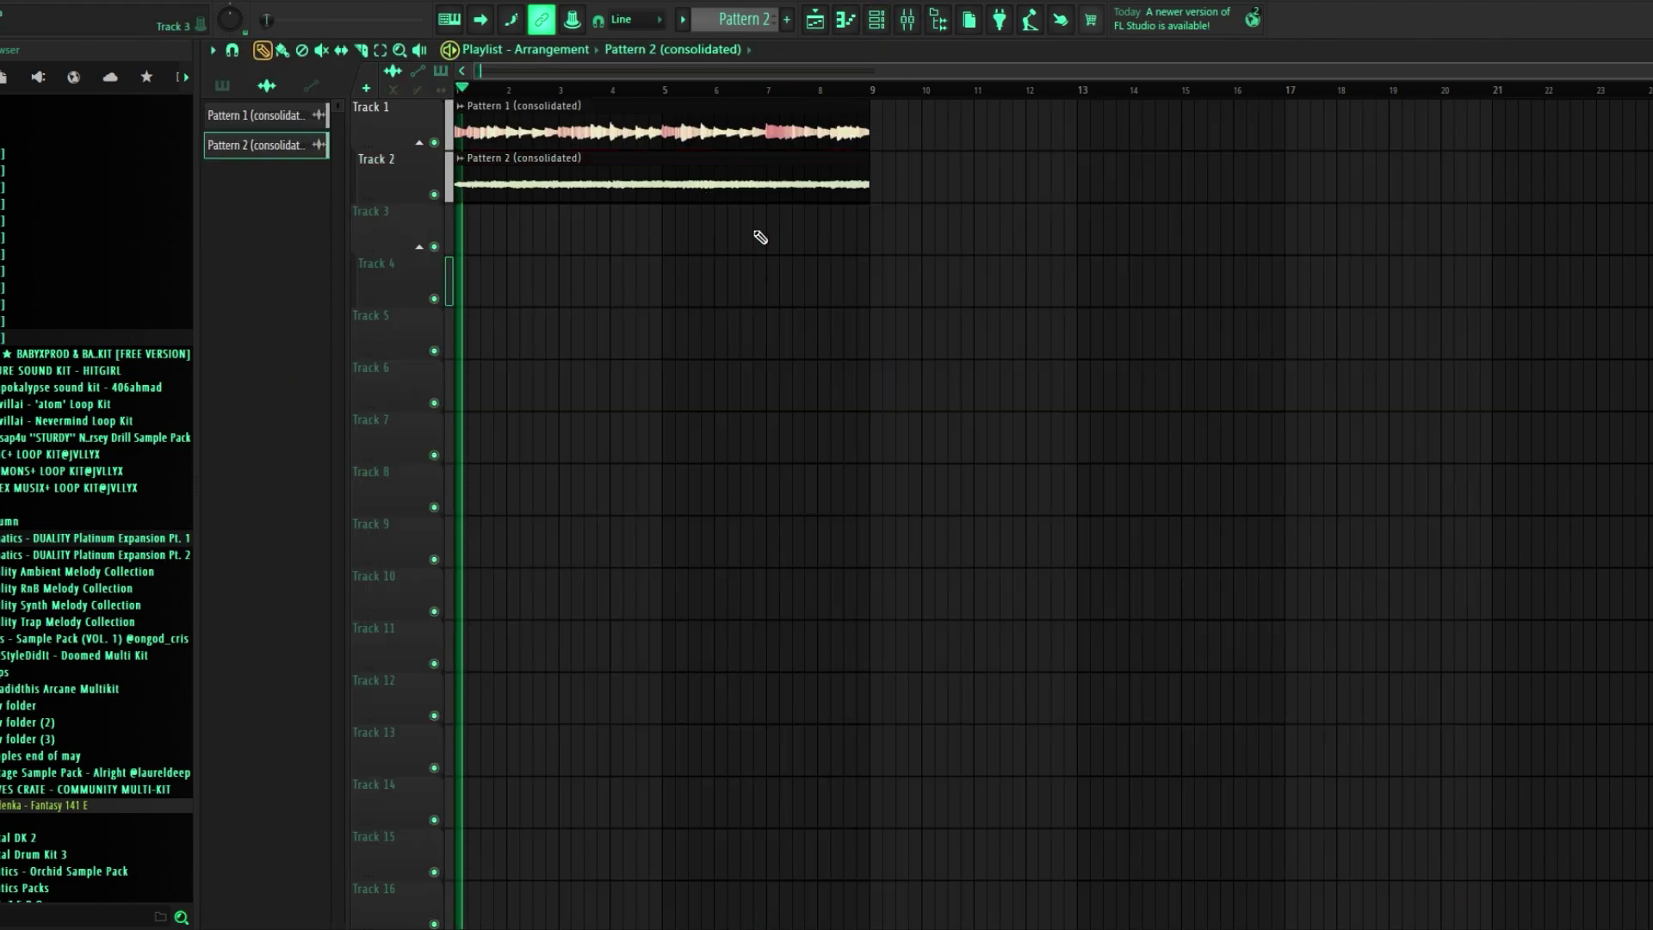
Choose a time-stretching mode for the Pattern 2 (consolidated) audio clip and route it to mixer track 3
double_click(736, 184)
left_click(843, 398)
left_click(887, 417)
key("ctrl+l")
Add Portal to the Pattern 2 (consolidated) mixer track and load the Alarming Delay preset from the Delay category
left_click(1311, 167)
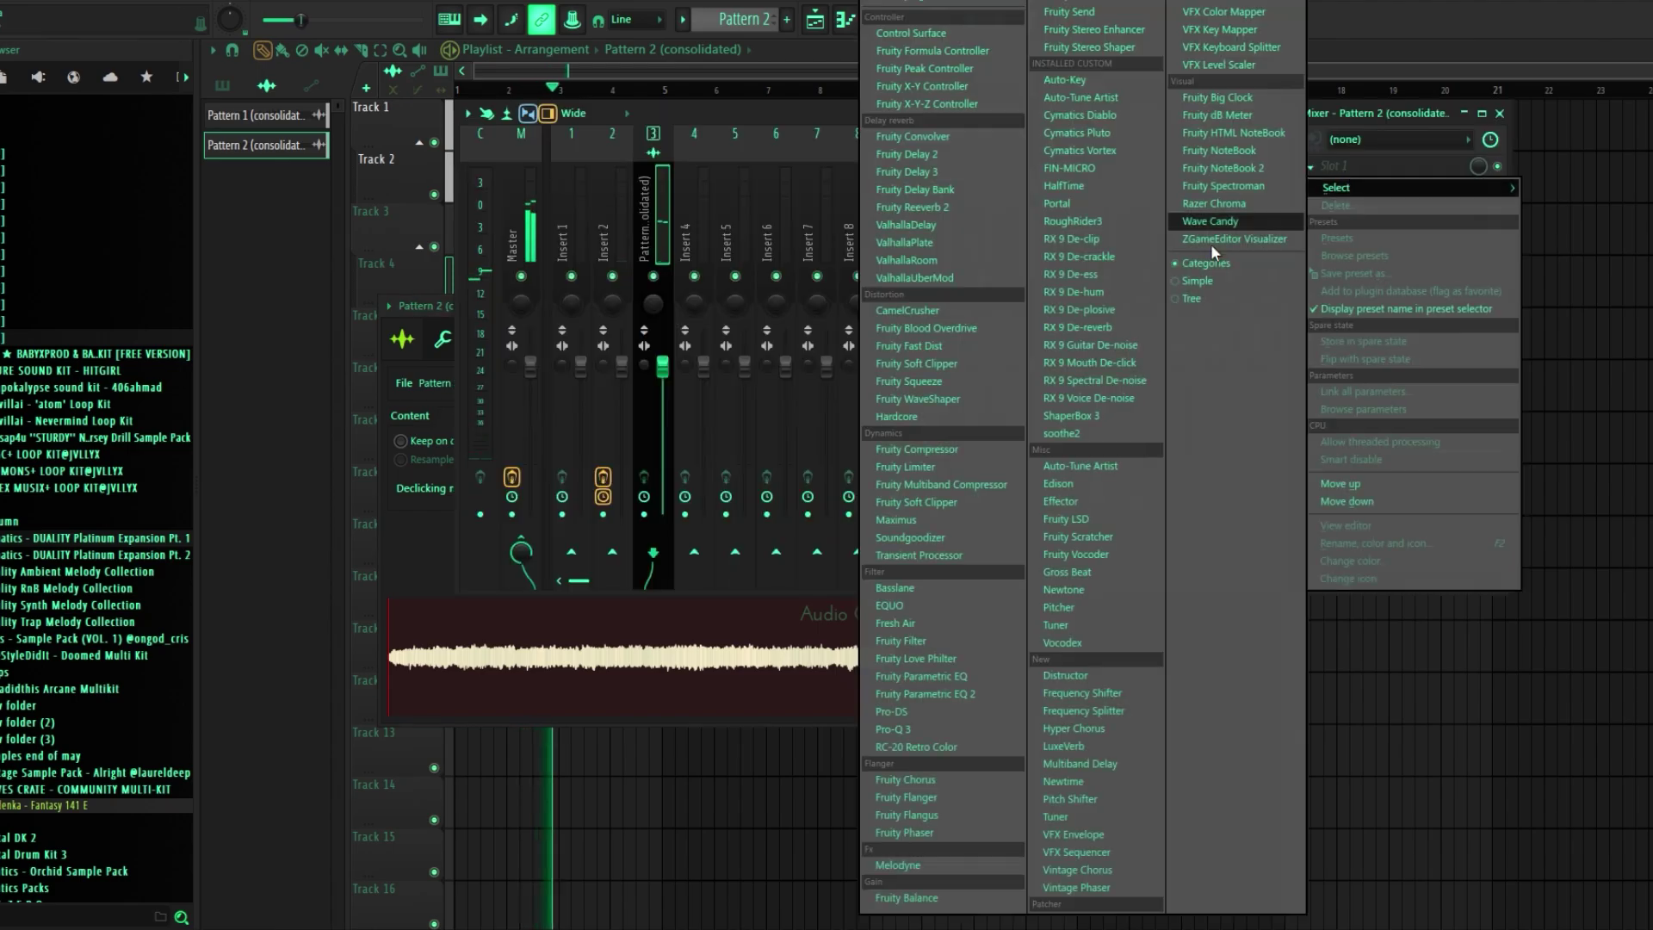
left_click(1083, 204)
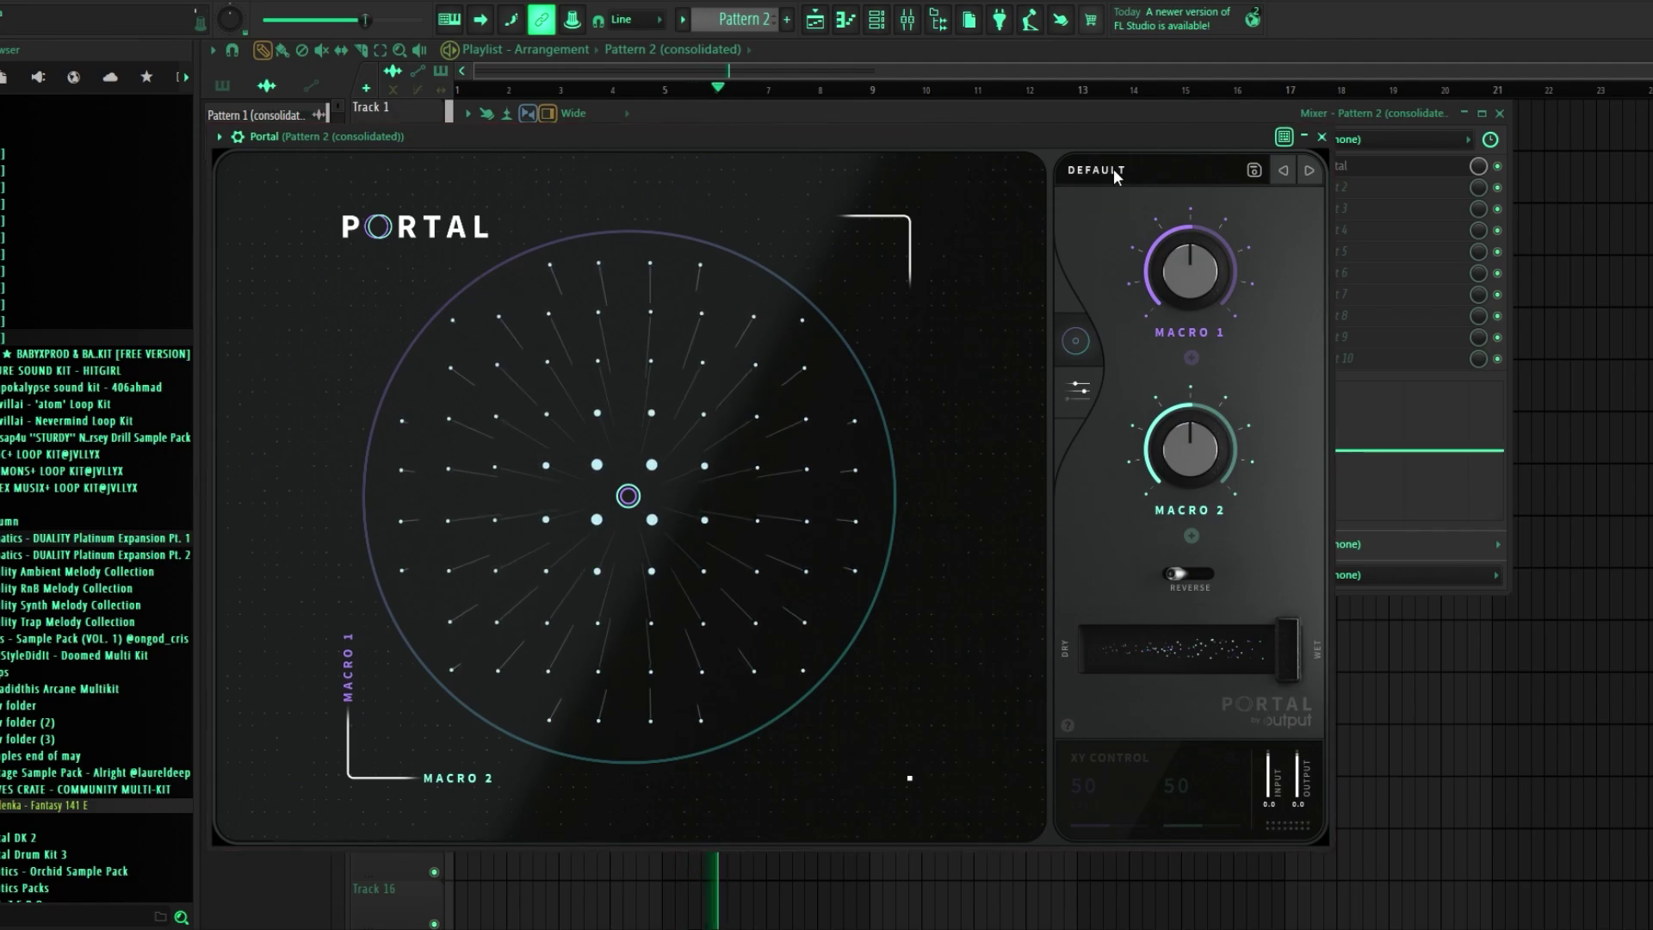
left_click(1113, 169)
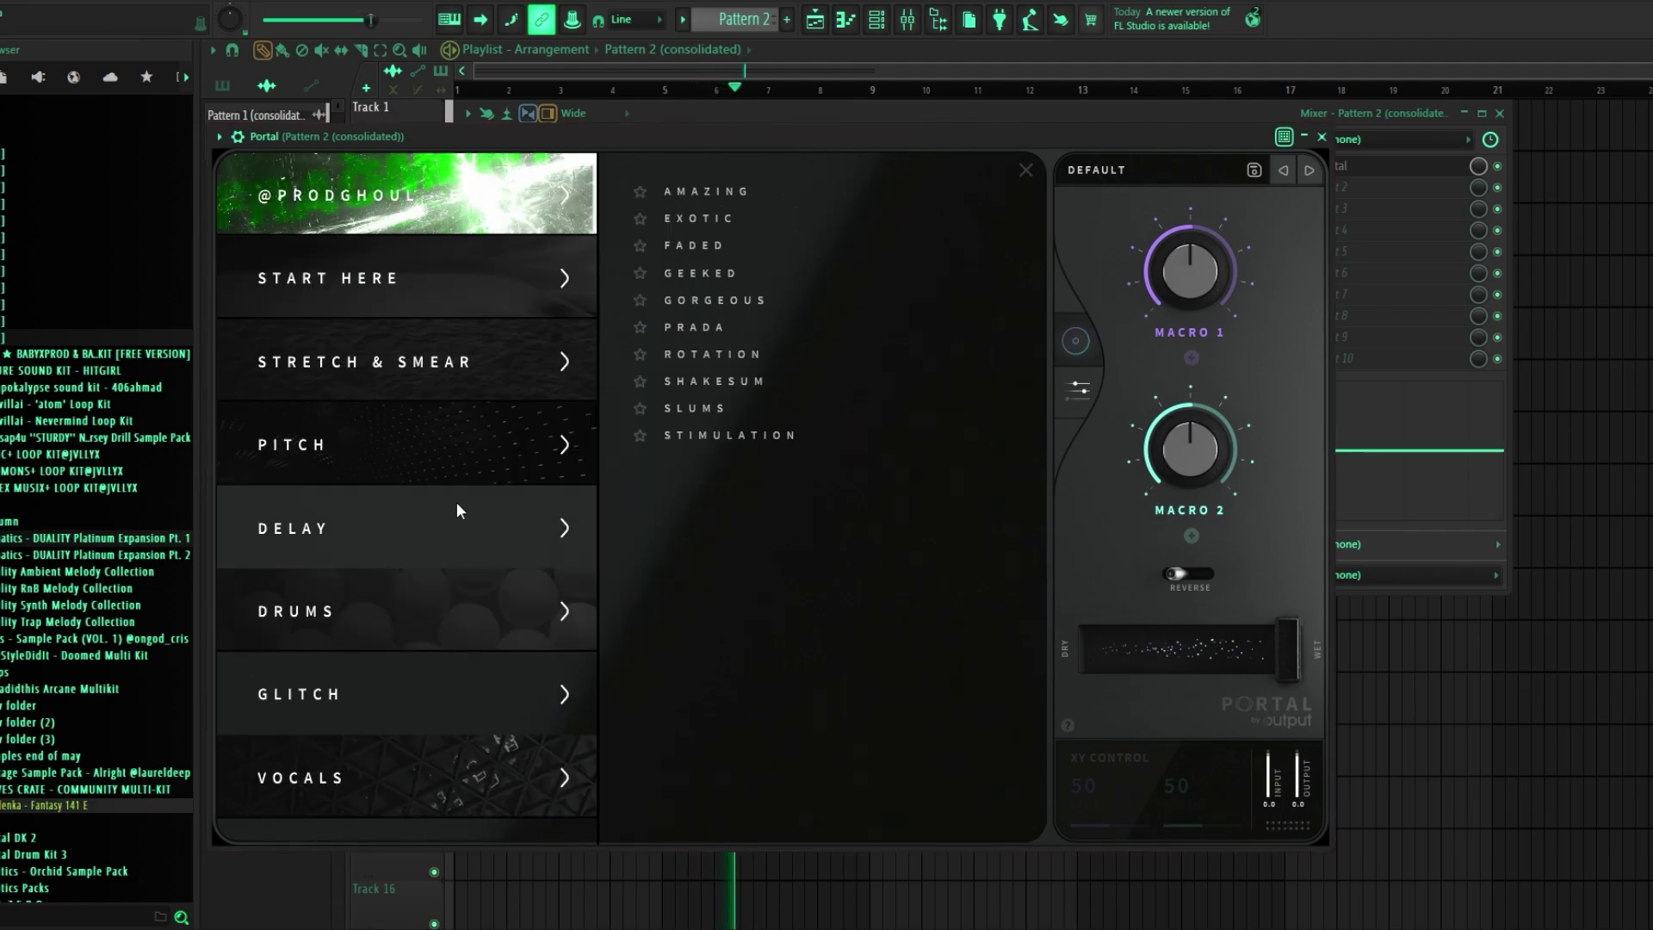
left_click(456, 508)
left_click(803, 465)
right_click(1548, 675)
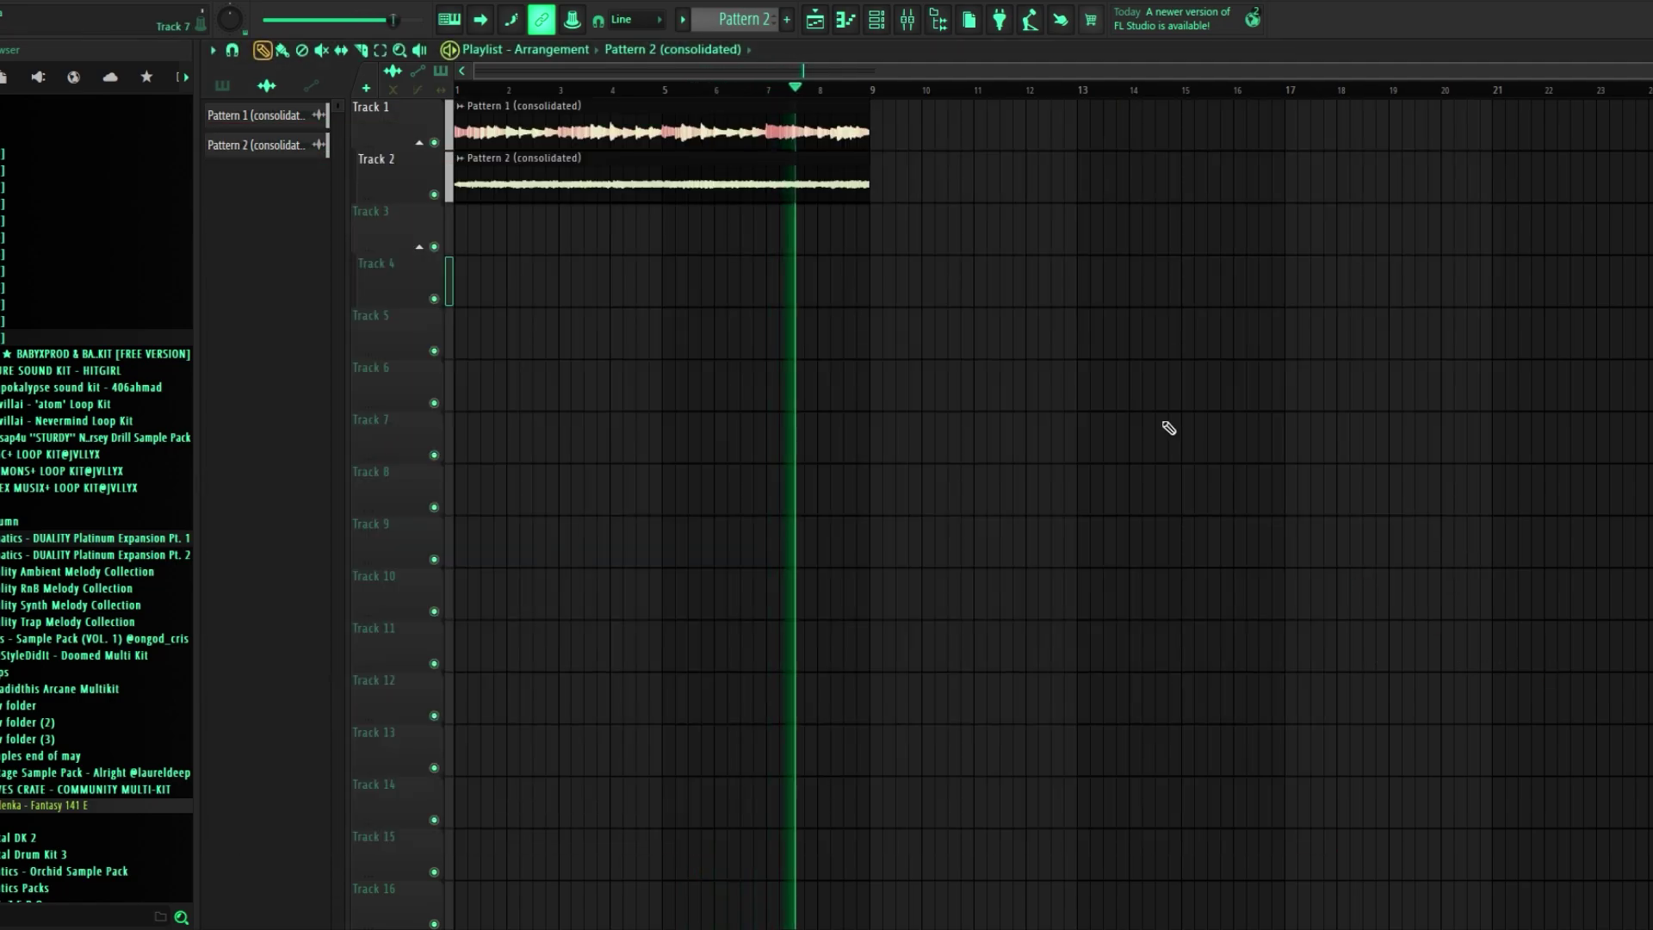
Reopen Portal and try the Intentions preset from Portal Bank [Lite]
left_click(907, 24)
left_click(1390, 174)
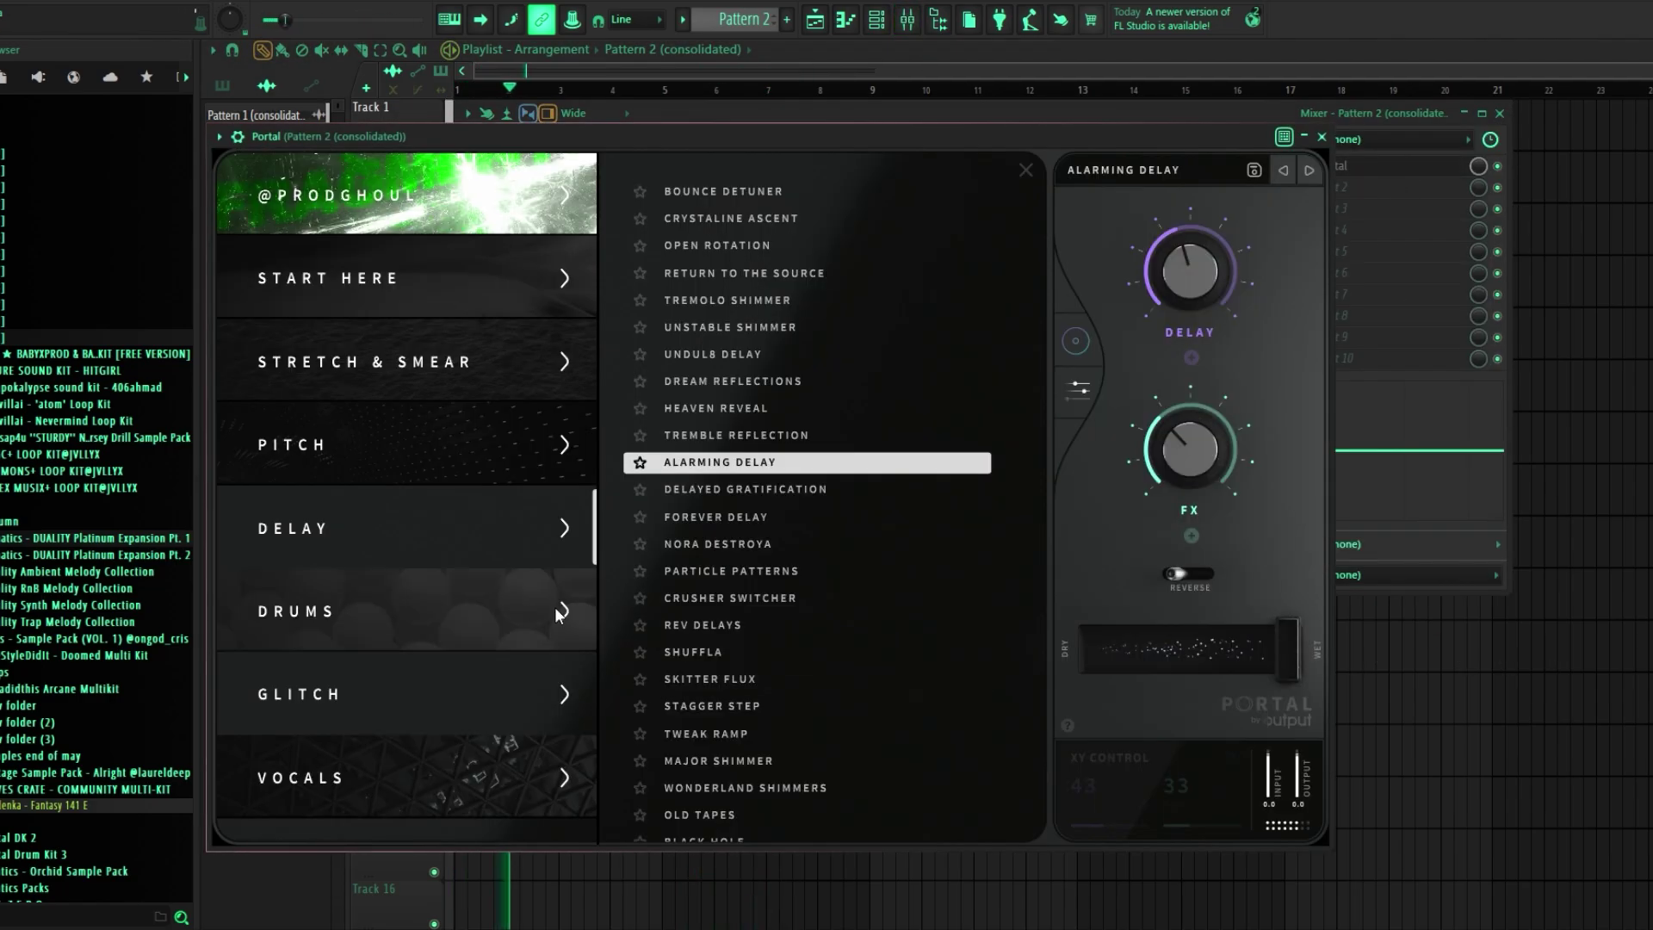
scroll(560, 610, "down", 10)
left_click(523, 384)
left_click(797, 329)
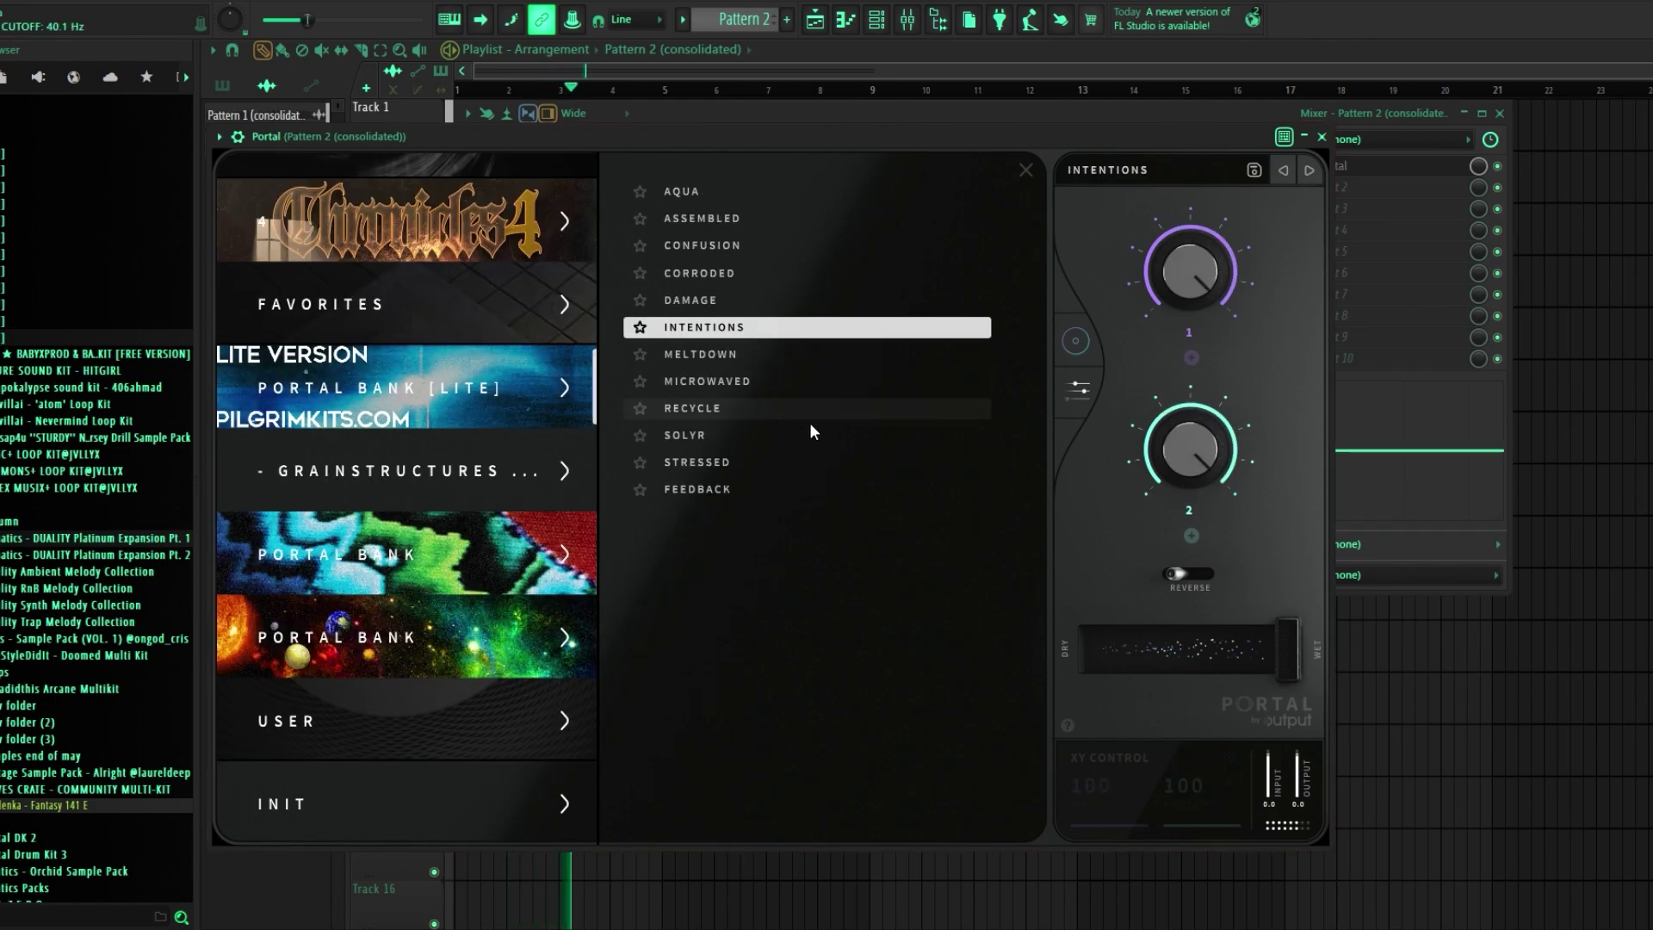
Audition the Crucial and Lady Die presets from Portal's Chronicles4 bank against the loop
left_click(431, 220)
left_click(890, 250)
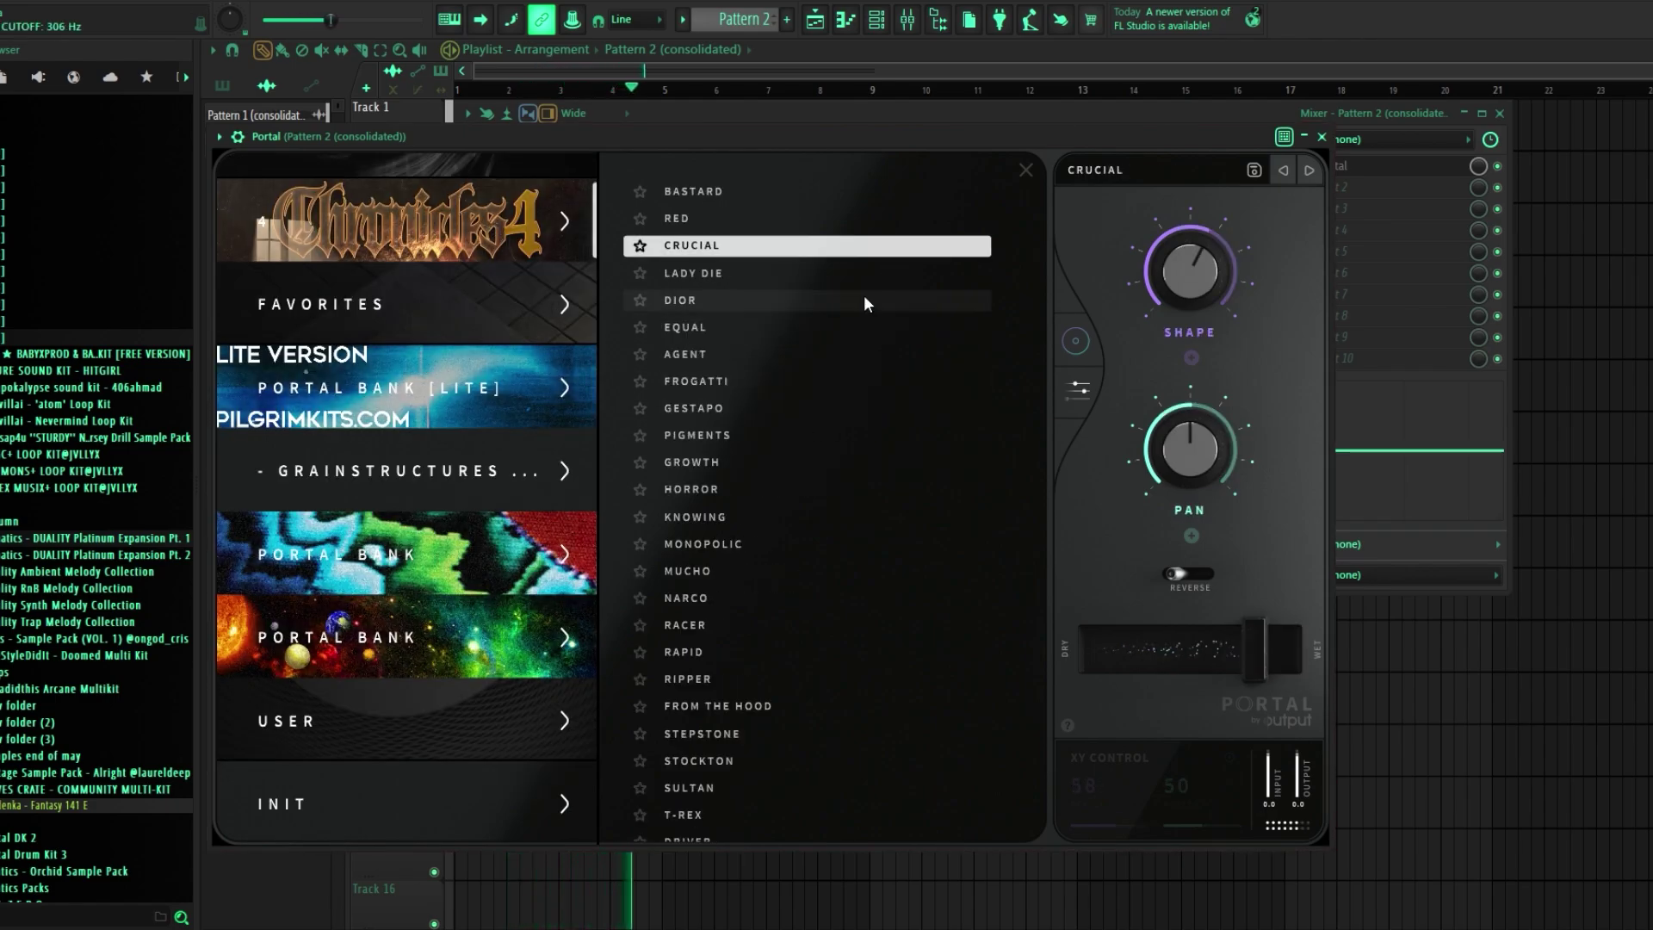
left_click(866, 275)
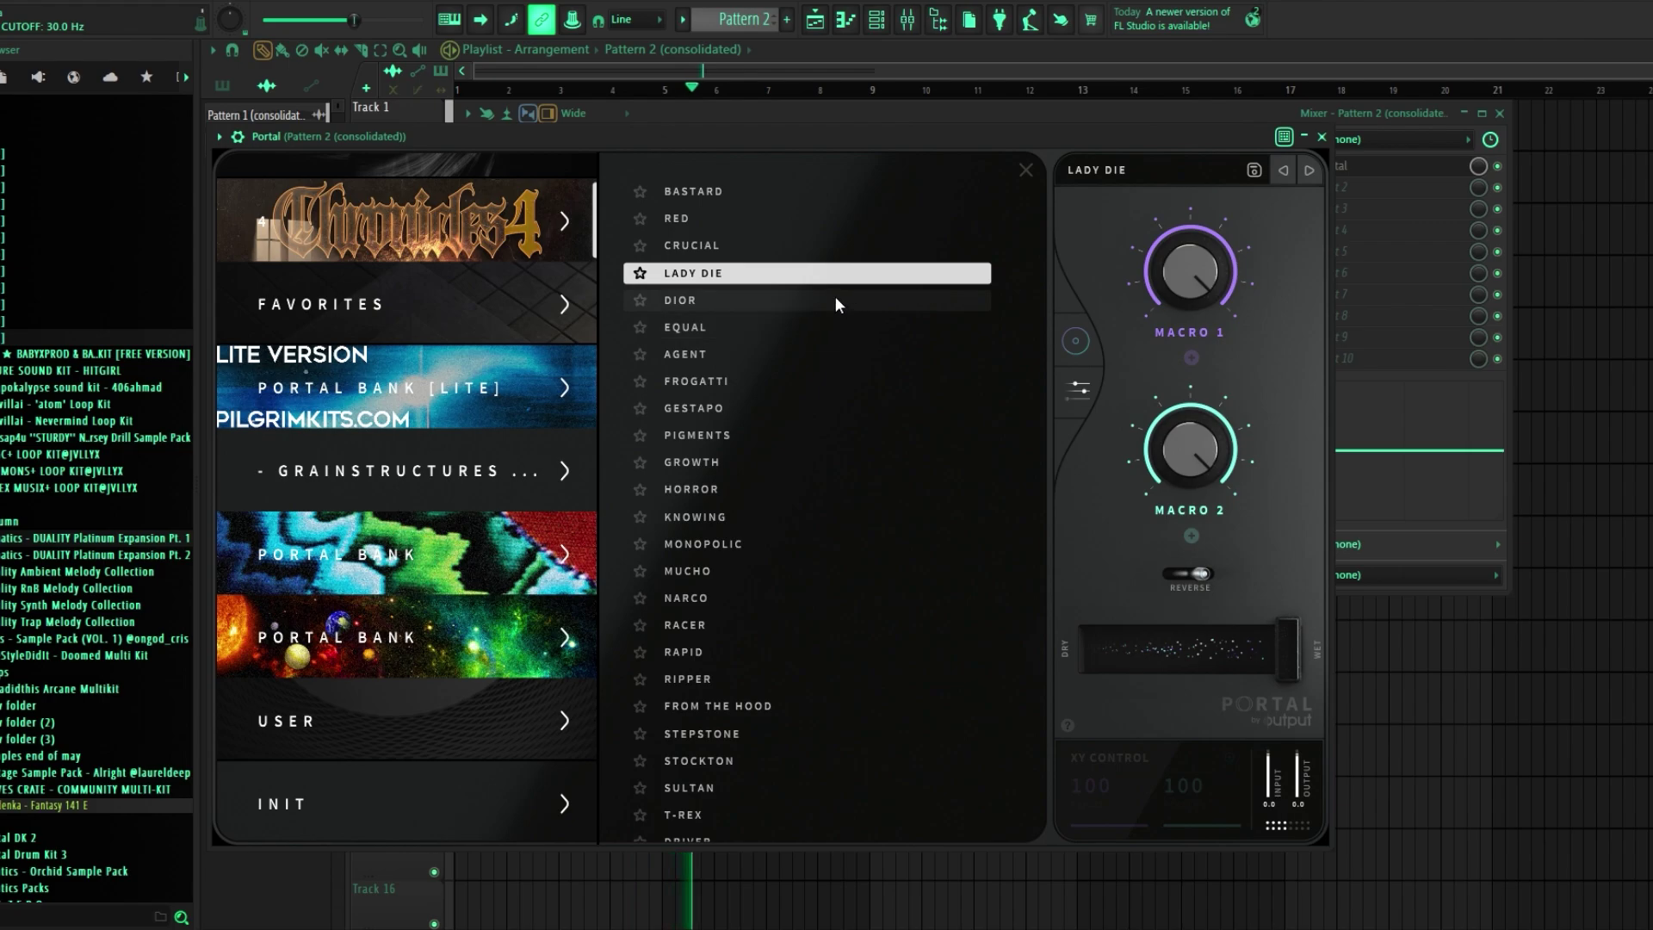
key("F5")
key("F9")
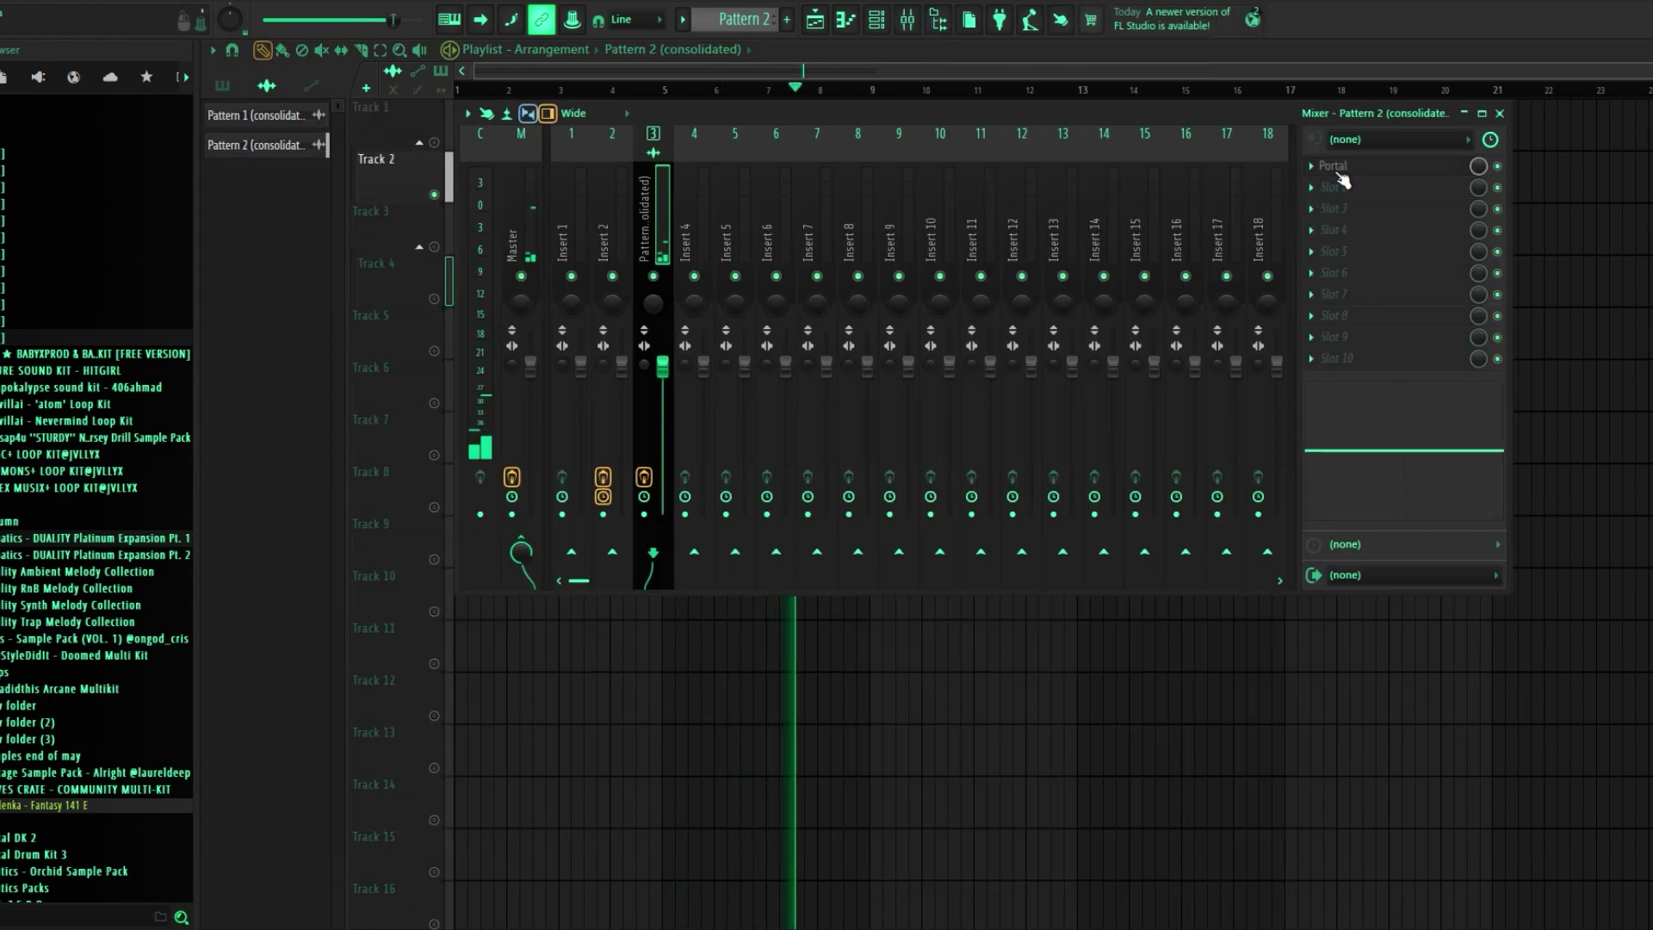
Try Portal's Gestapo preset, switch to Pigments, and listen to the result with the melody
left_click(1341, 175)
left_click(779, 409)
left_click(770, 429)
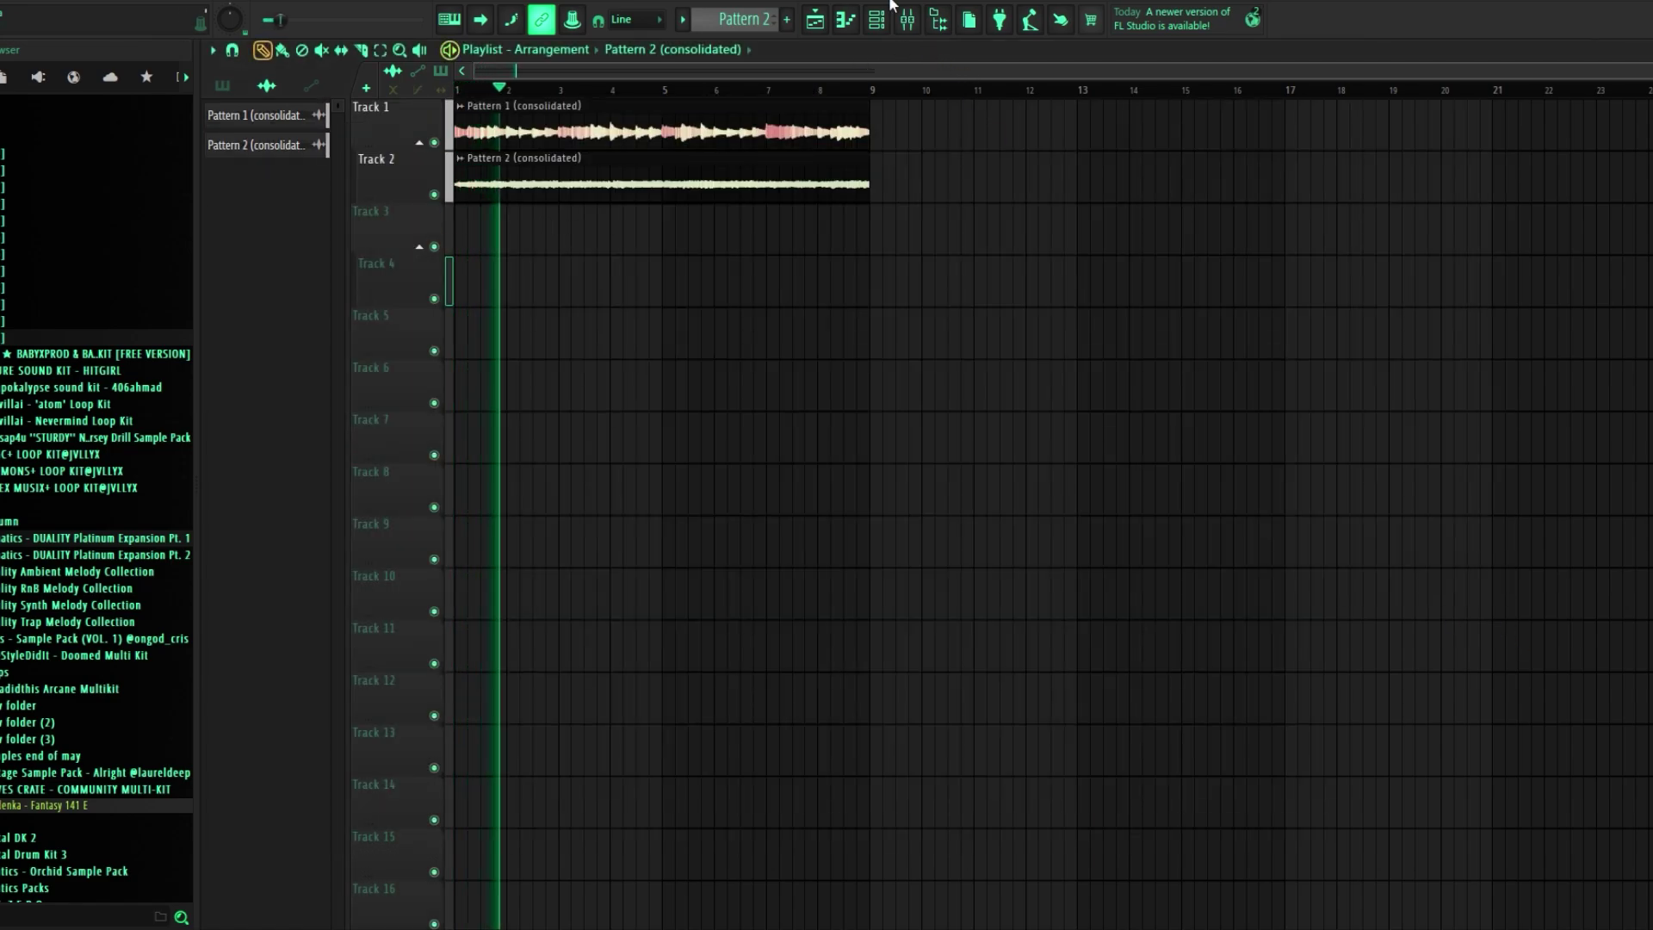
key("F9")
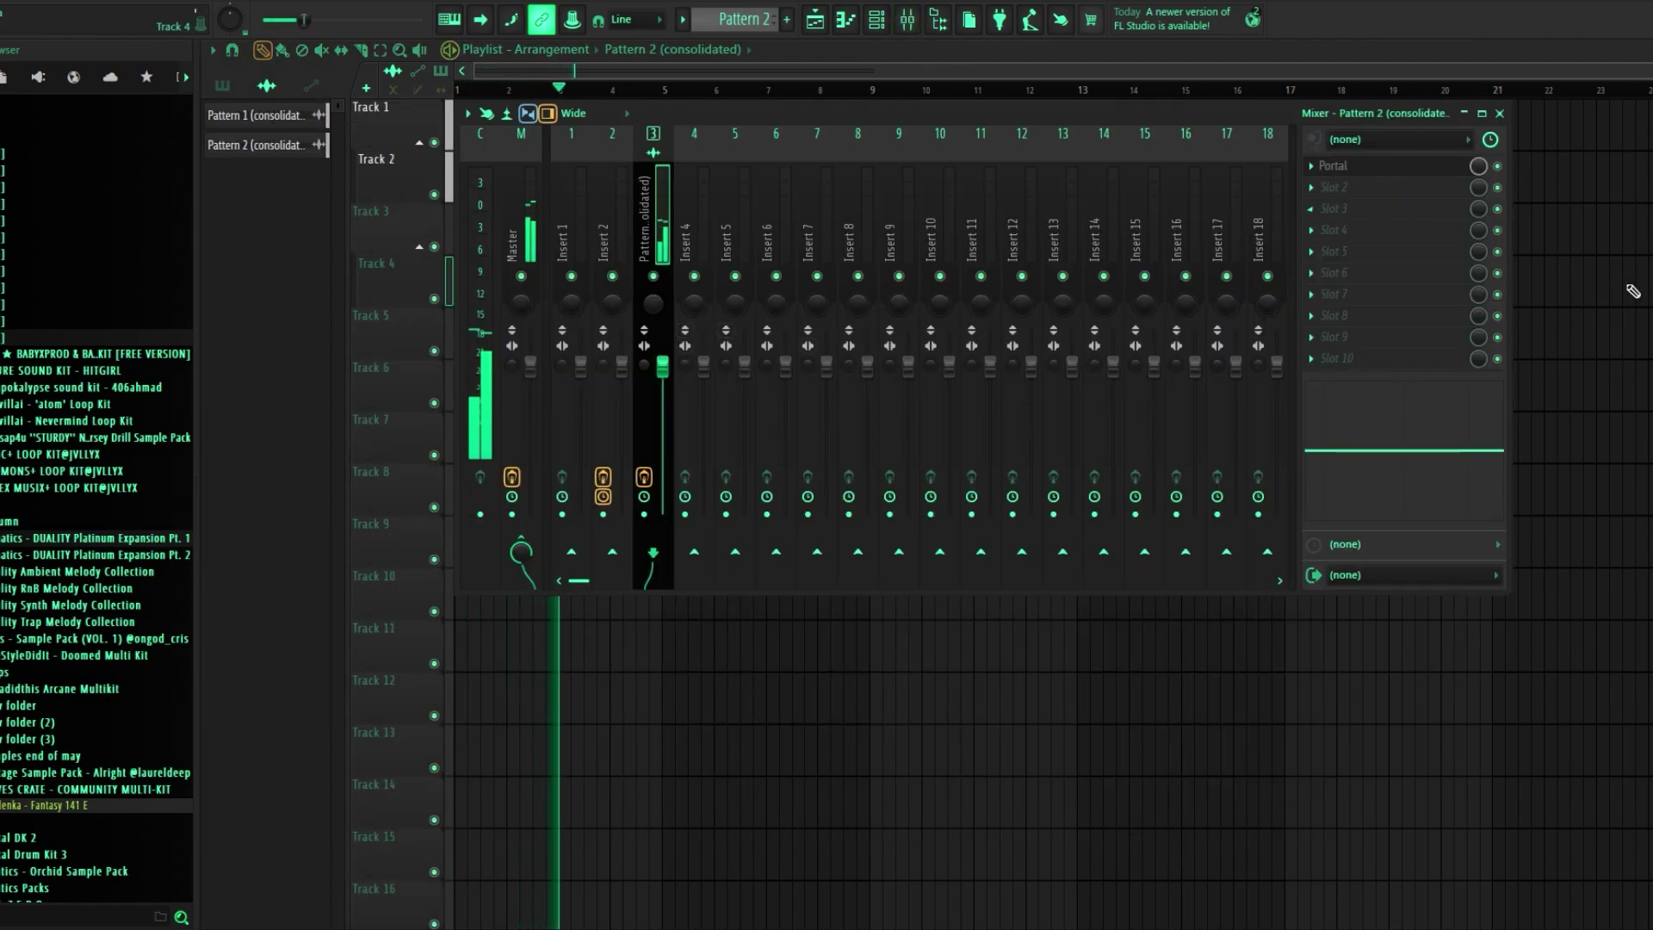
key("F9")
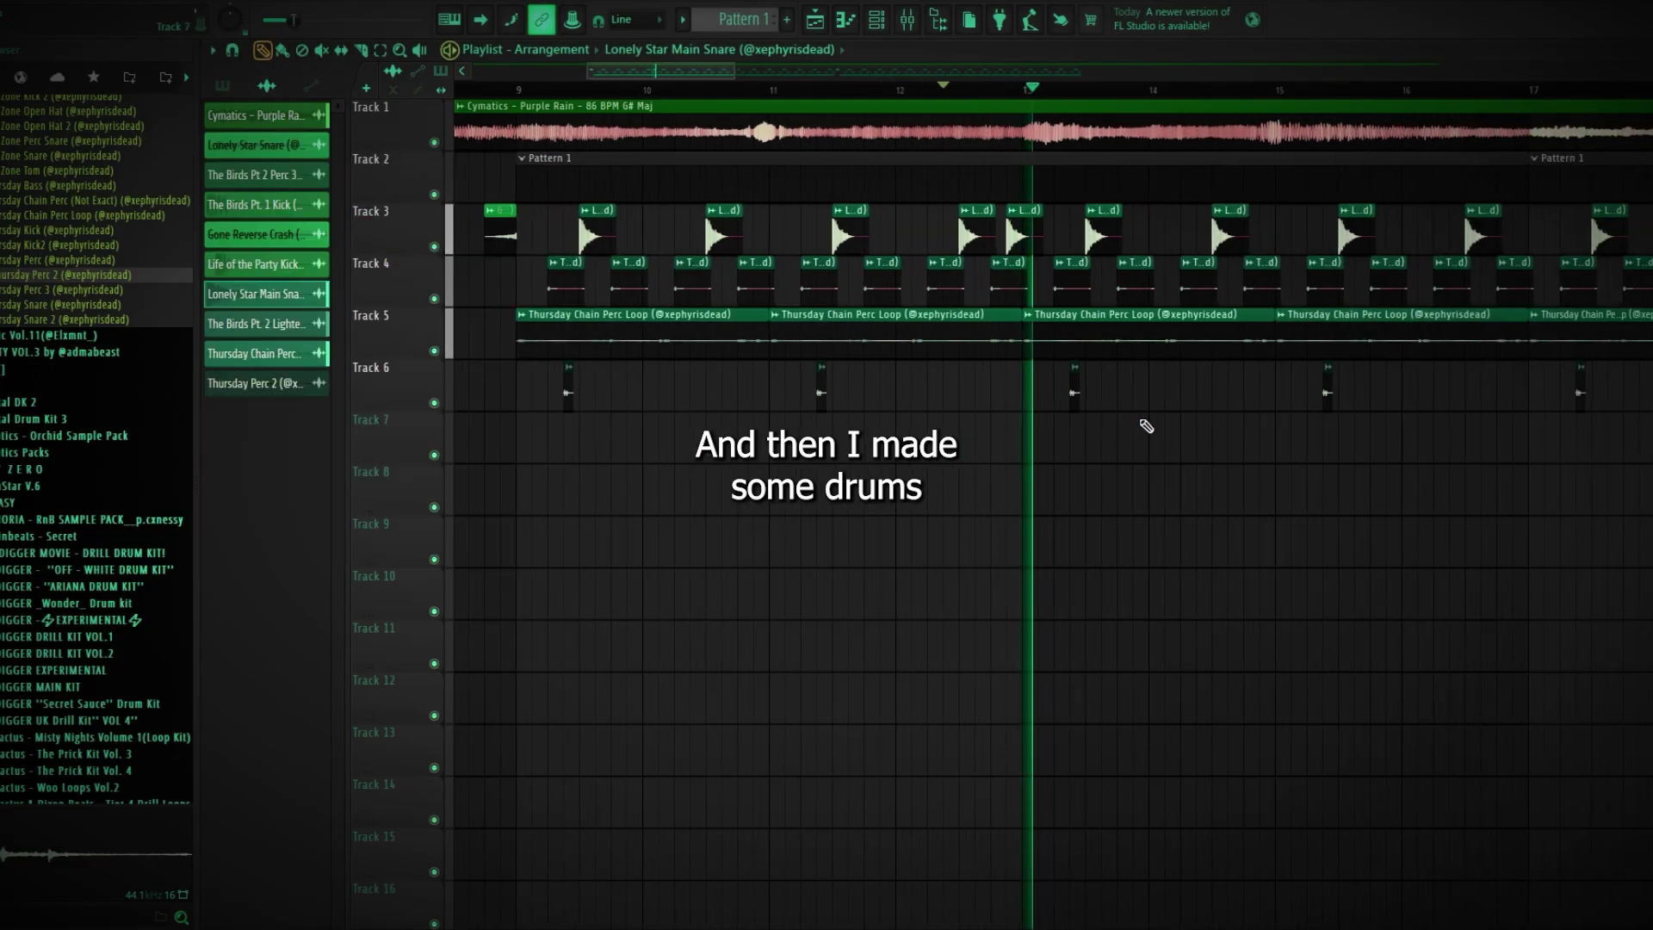
scroll(1125, 247, "right", 3)
scroll(1125, 247, "down", 4)
scroll(1365, 262, "up", 2)
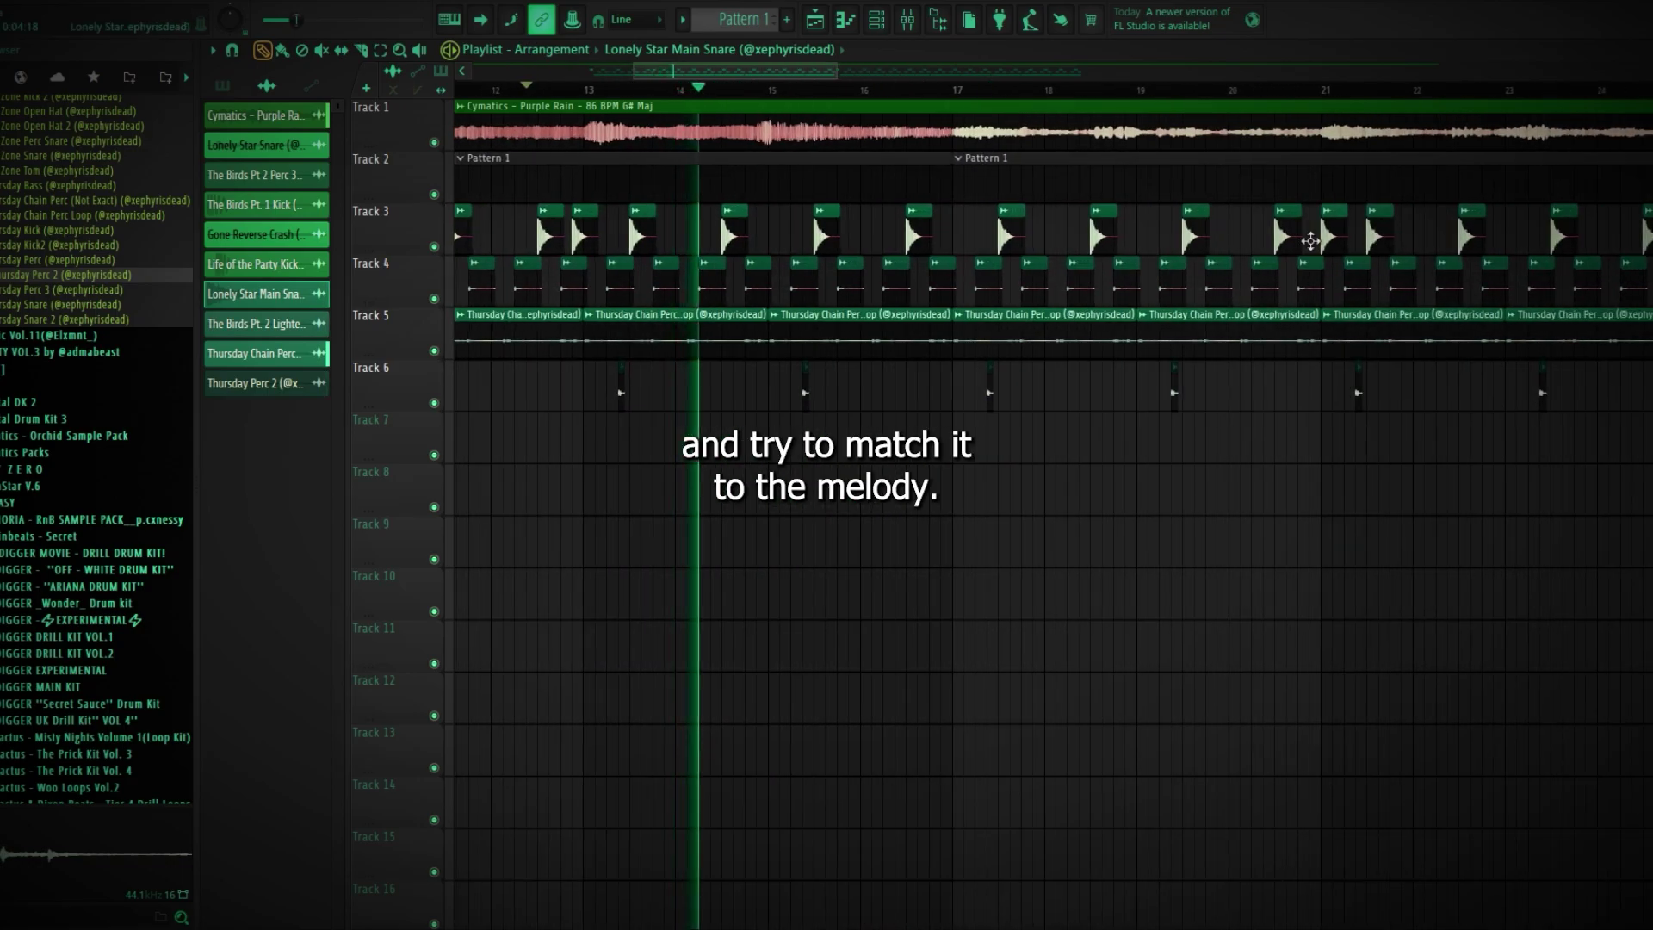
scroll(1265, 317, "down", 5)
scroll(1343, 325, "up", 4)
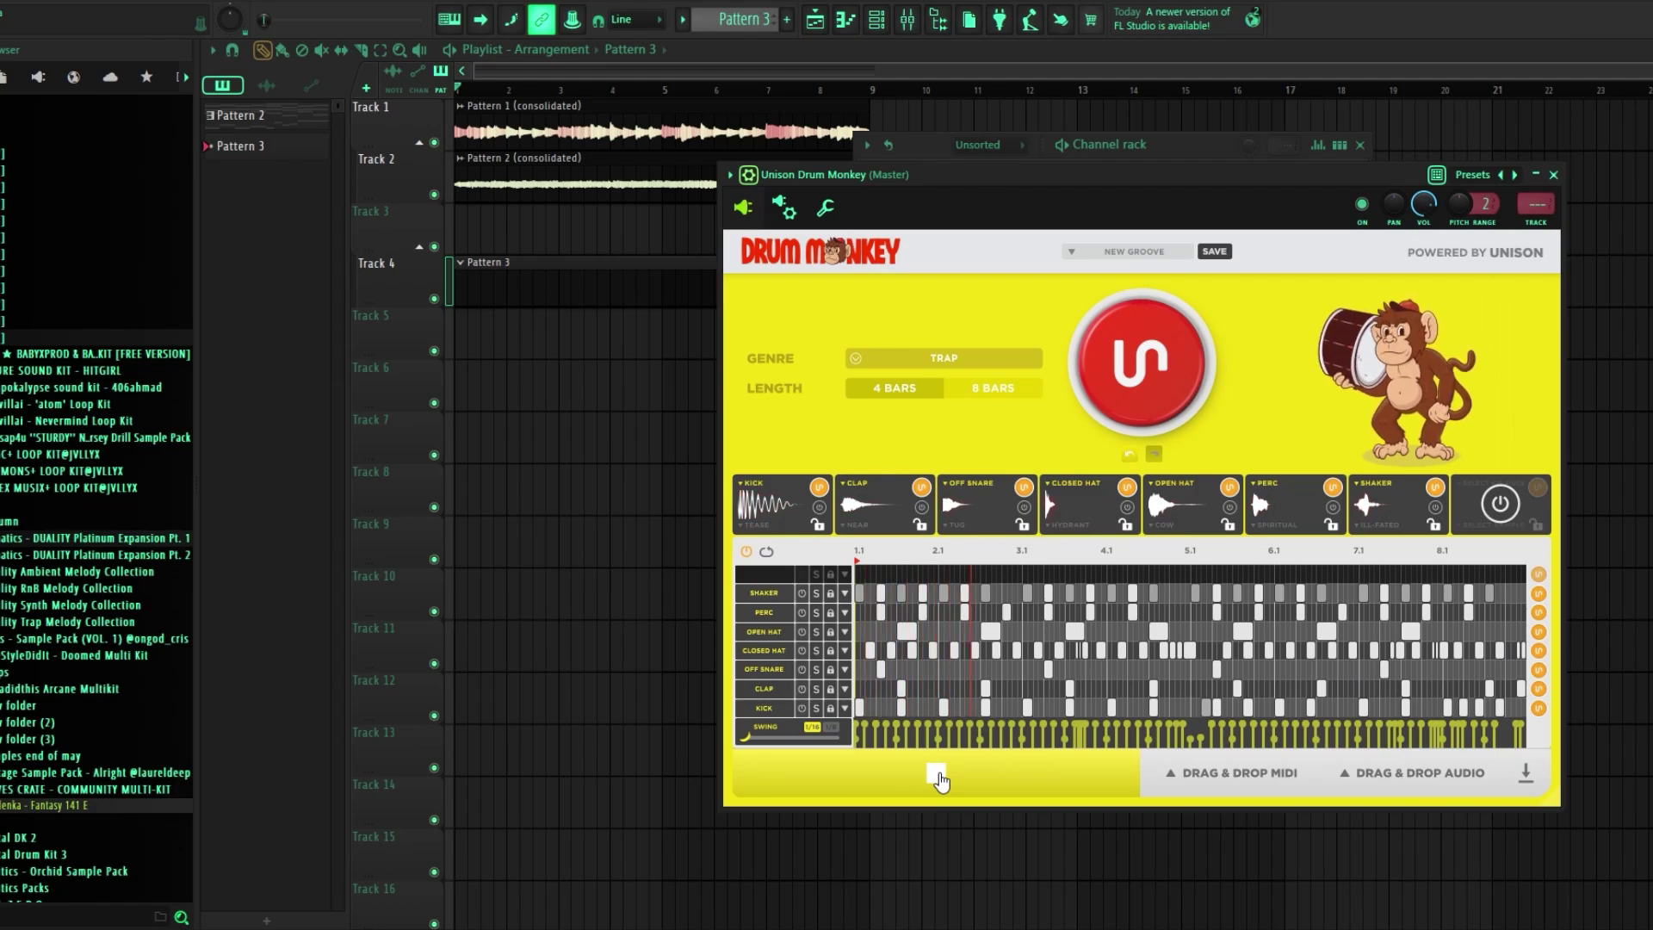
Audition Drum Monkey grooves and place a Hip Hop & Rap full loop as audio on playlist Track 5
left_click(941, 775)
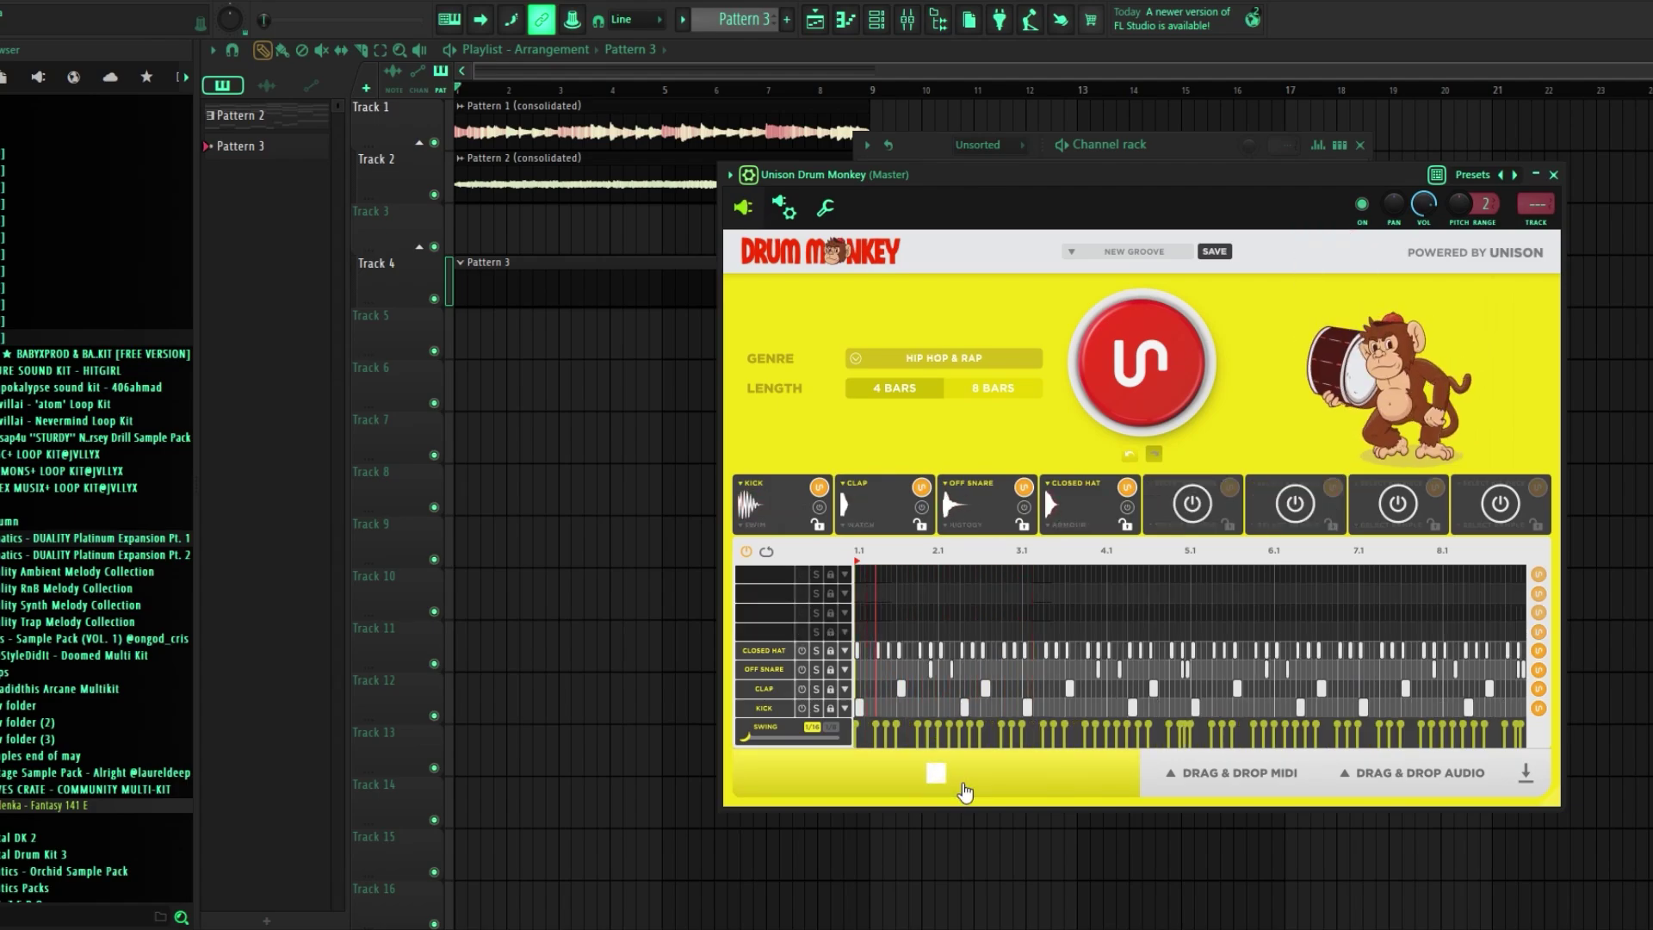
left_click(964, 791)
left_click(964, 791)
left_click(964, 792)
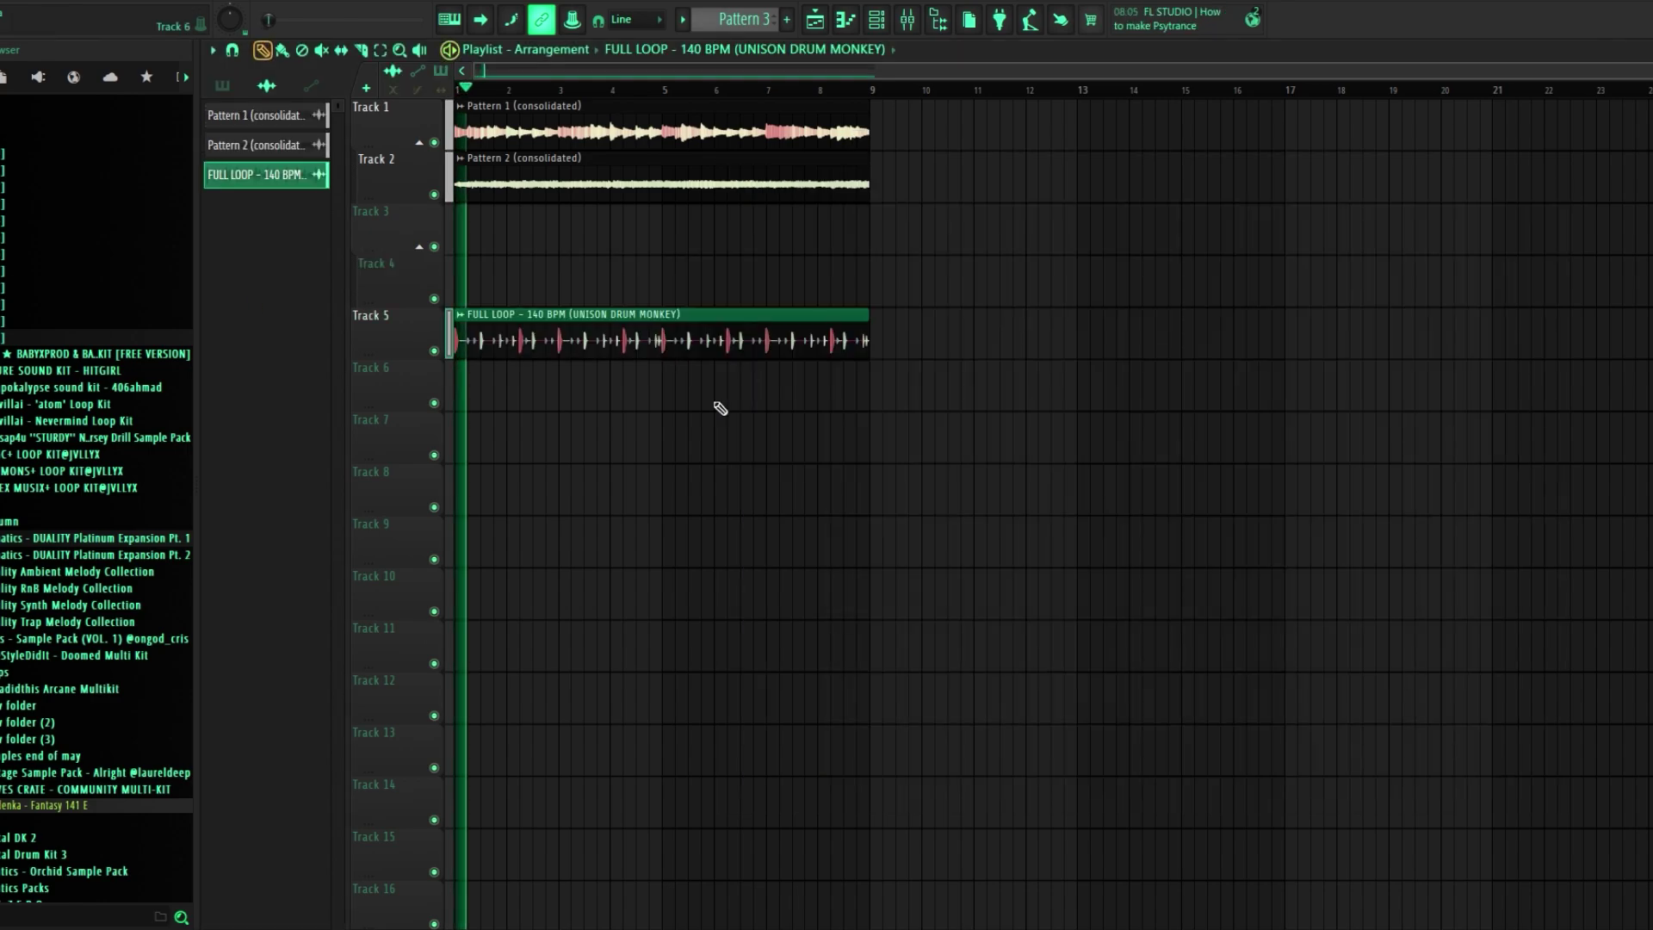
Set the Drum Monkey full loop's time-stretching mode to Auto and its volume to 78%
double_click(738, 332)
left_click(703, 231)
left_click(722, 250)
left_click_drag(606, 141, 622, 126)
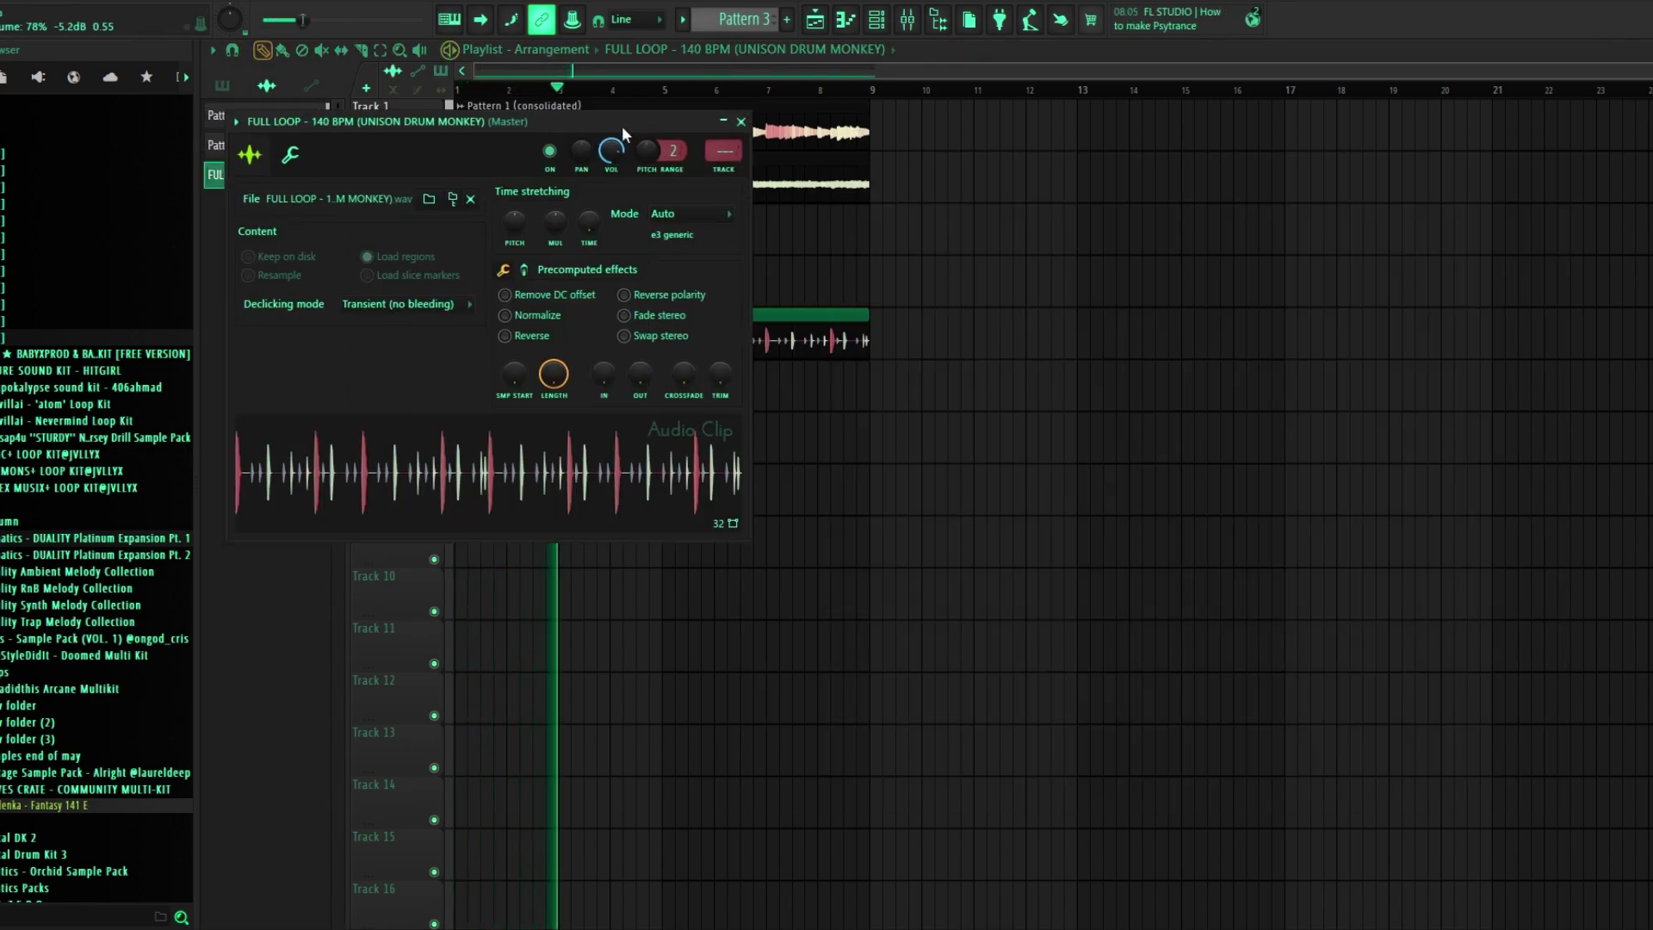
left_click(738, 122)
Move the Drum Monkey full loop to playlist Track 3 and reopen the Drum Monkey plugin
left_click_drag(720, 334, 694, 222)
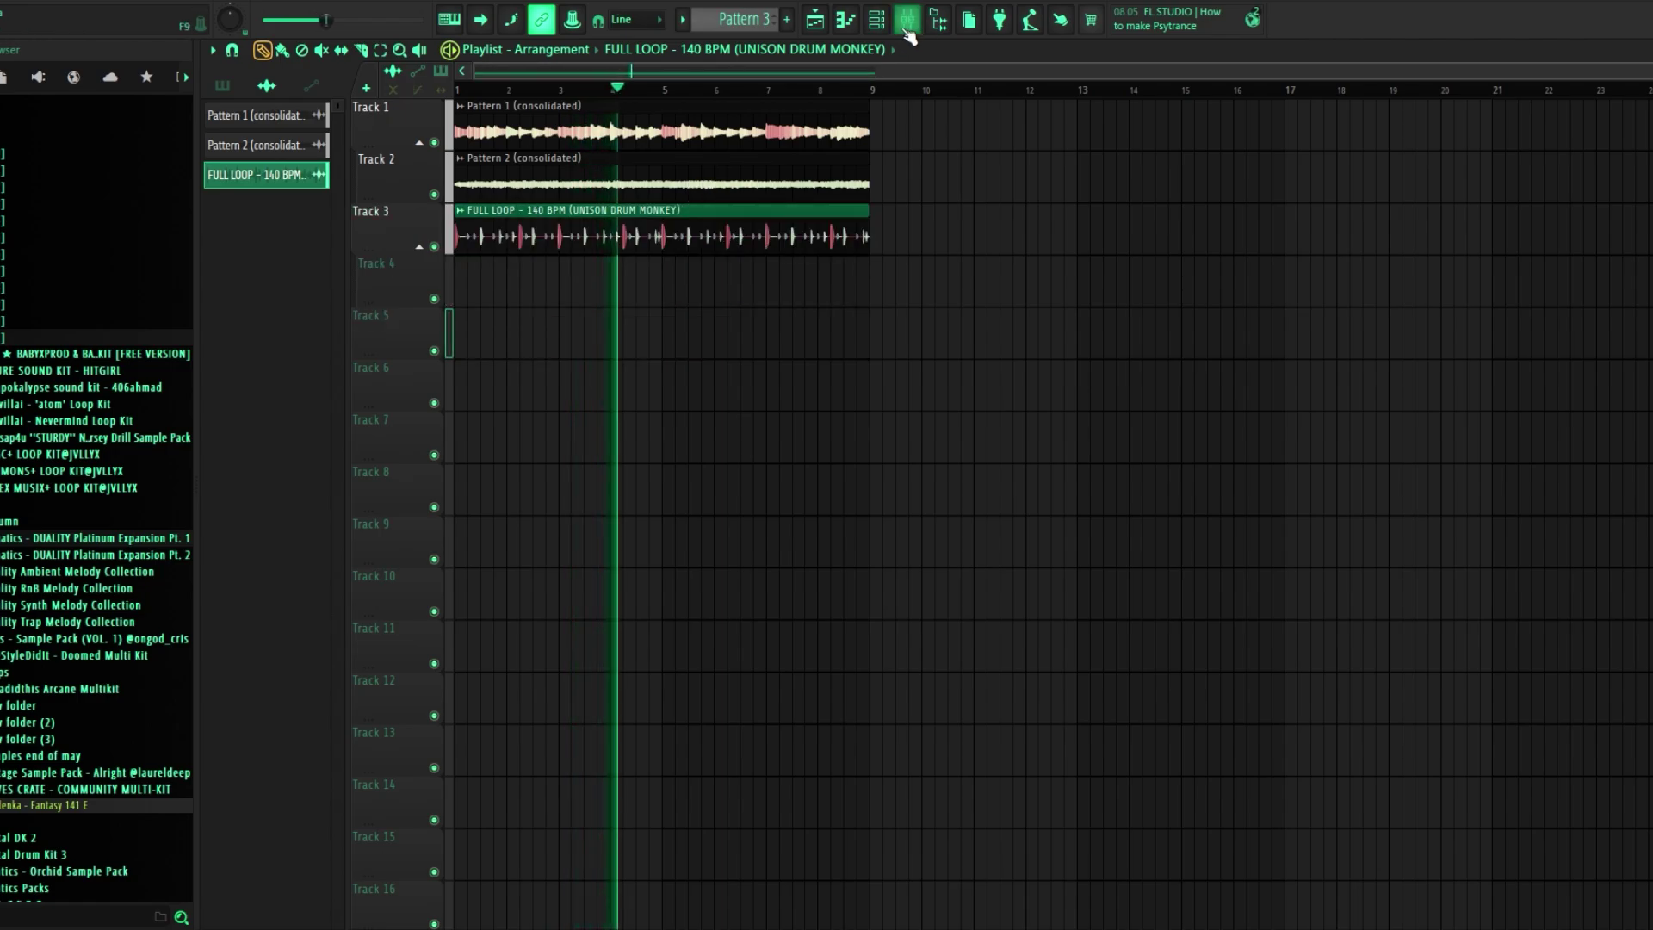
left_click(878, 24)
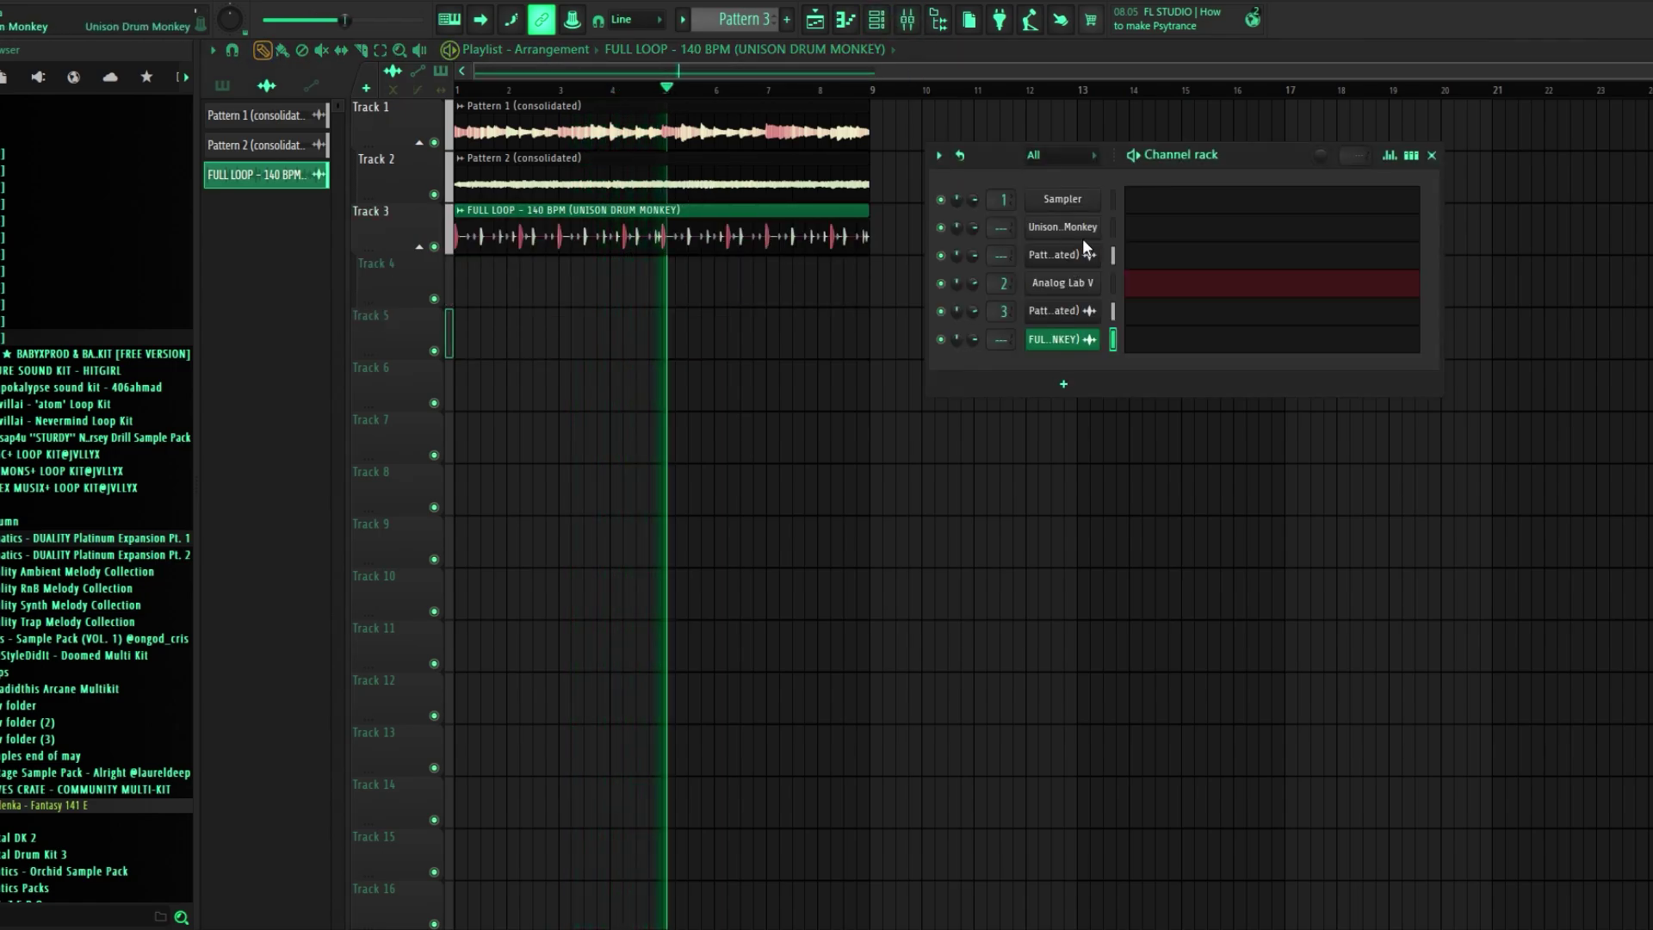
left_click(1076, 236)
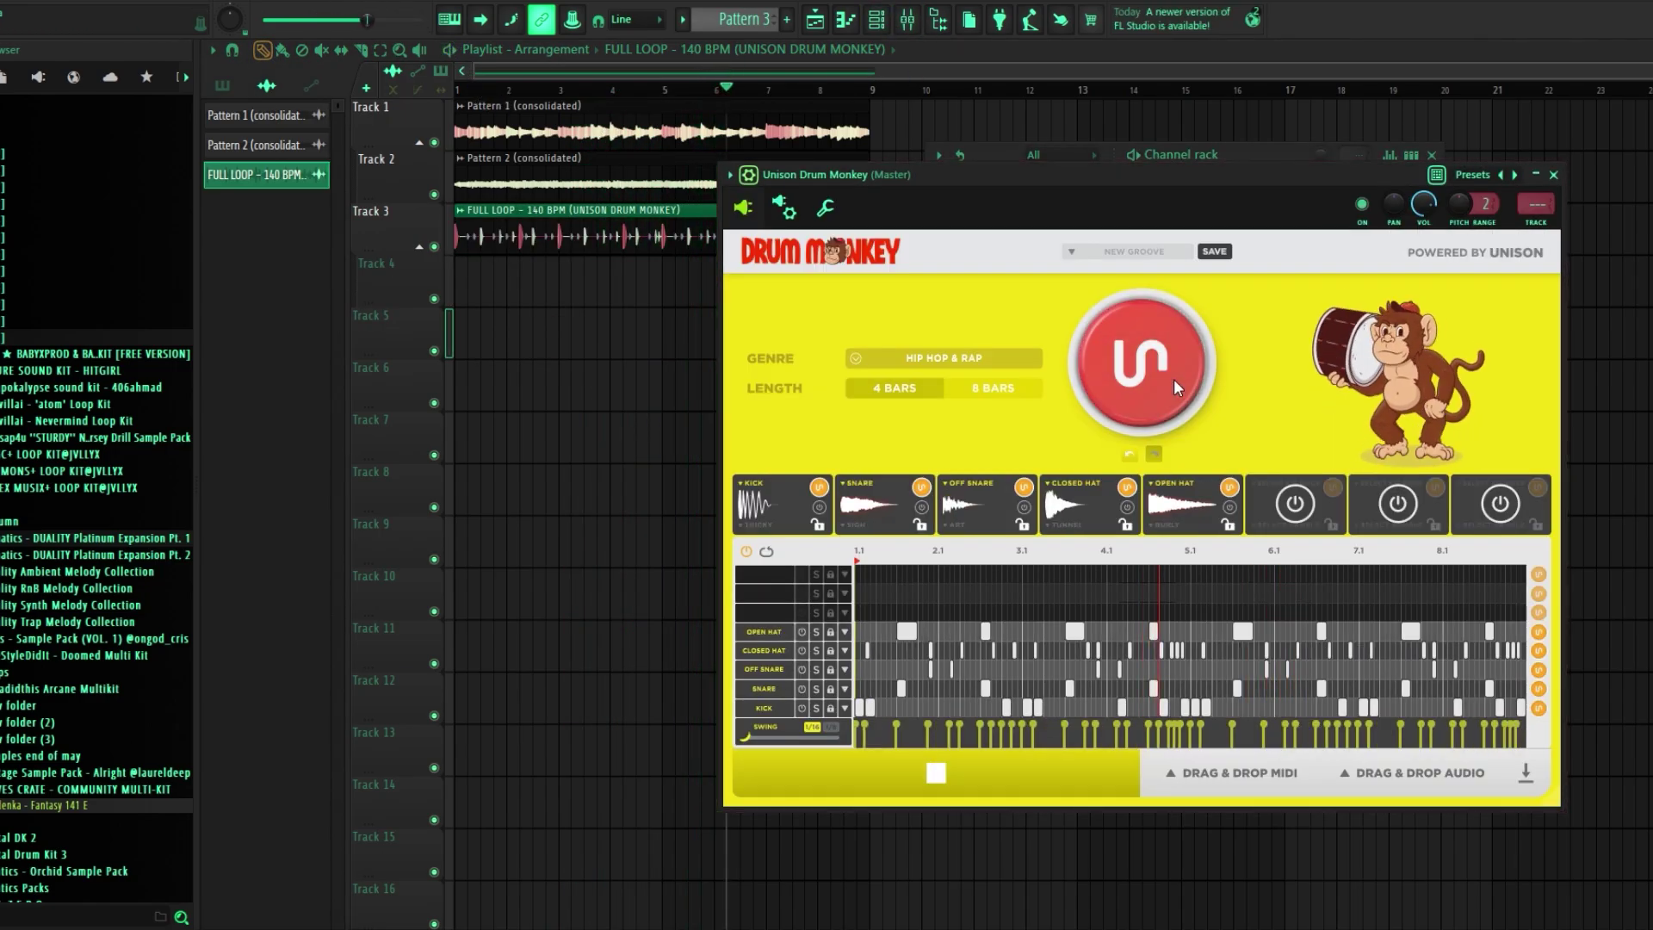
Generate several new Hip Hop & Rap grooves in Drum Monkey and place a second full loop on Track 3
left_click(1175, 379)
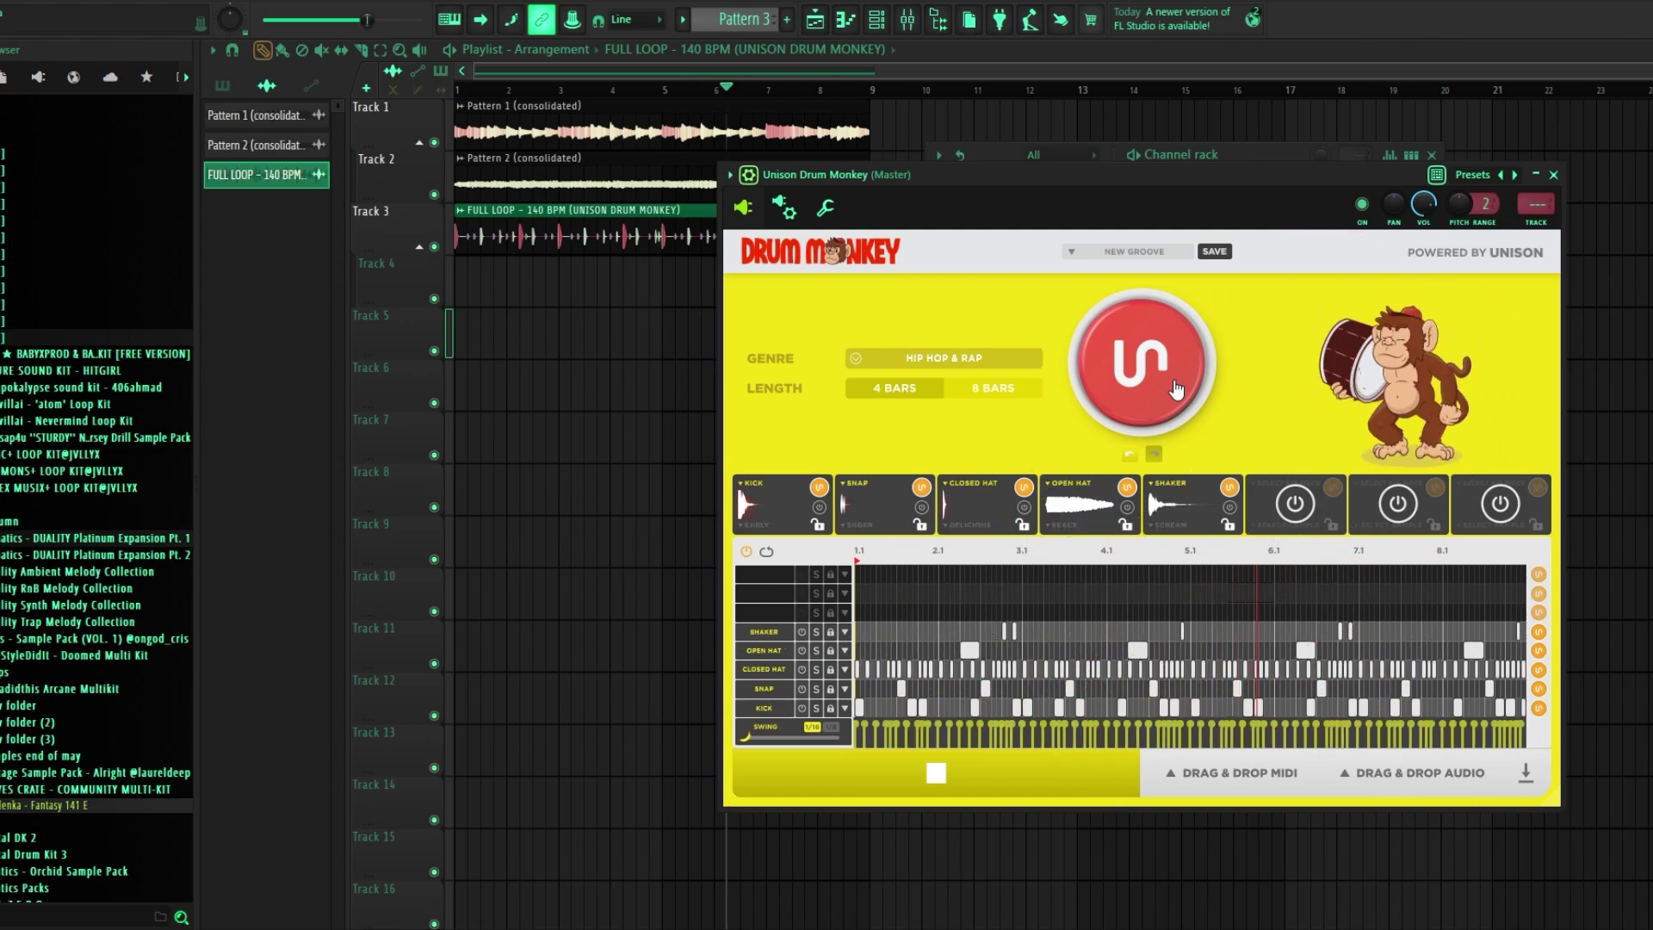
left_click(1174, 381)
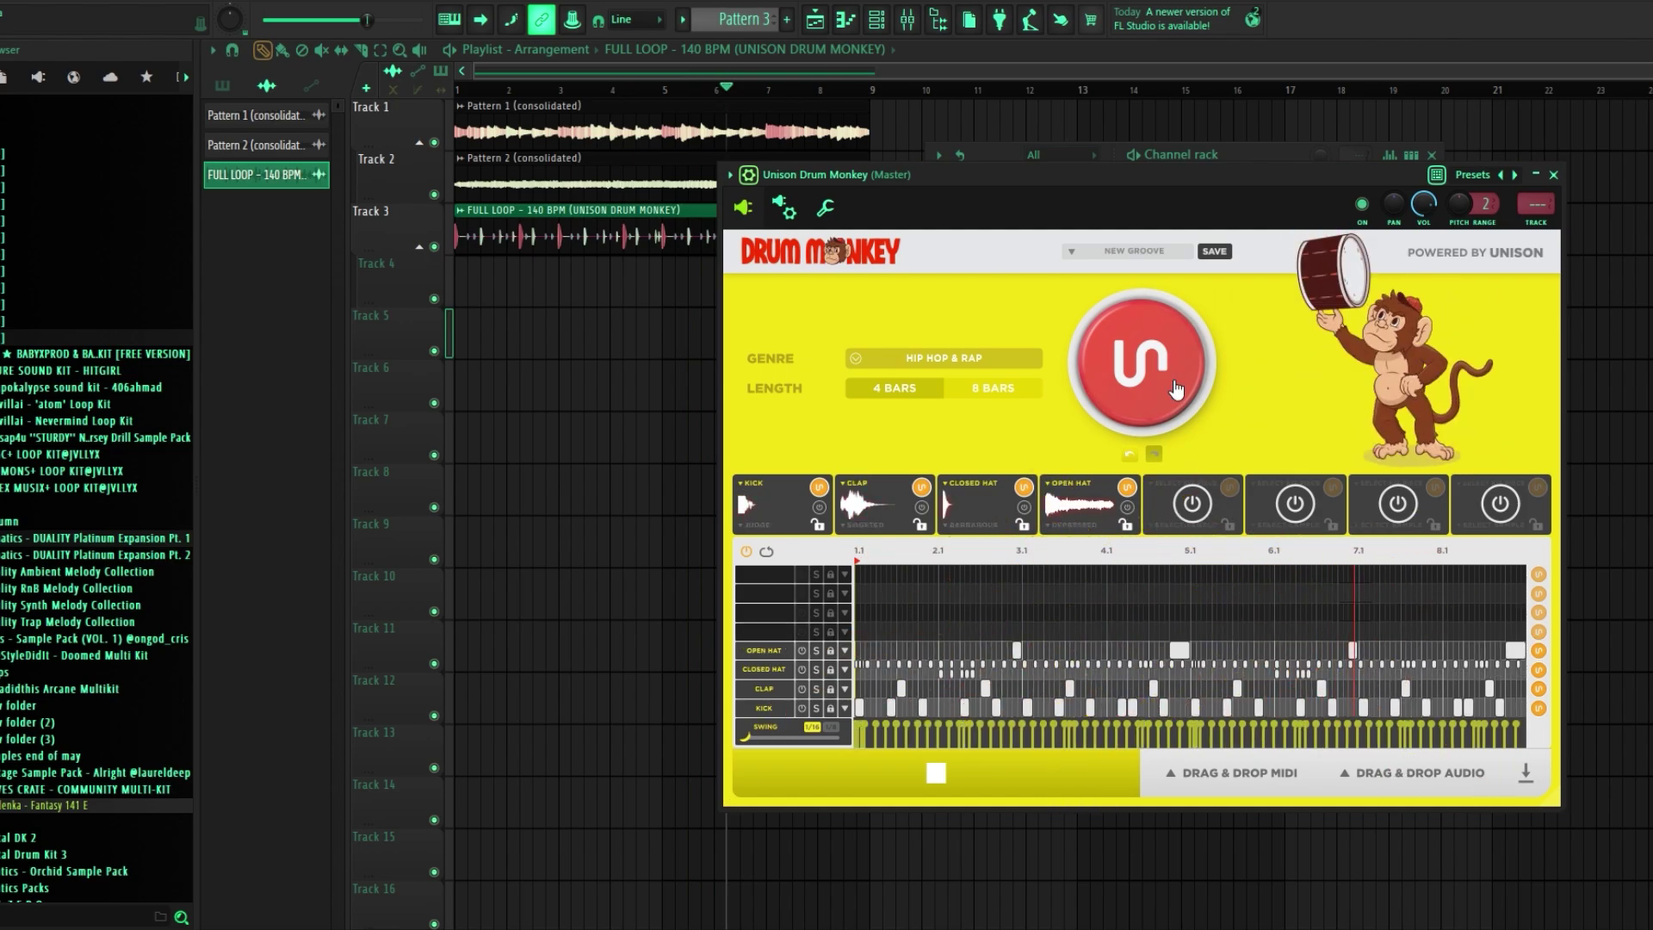
left_click(1174, 378)
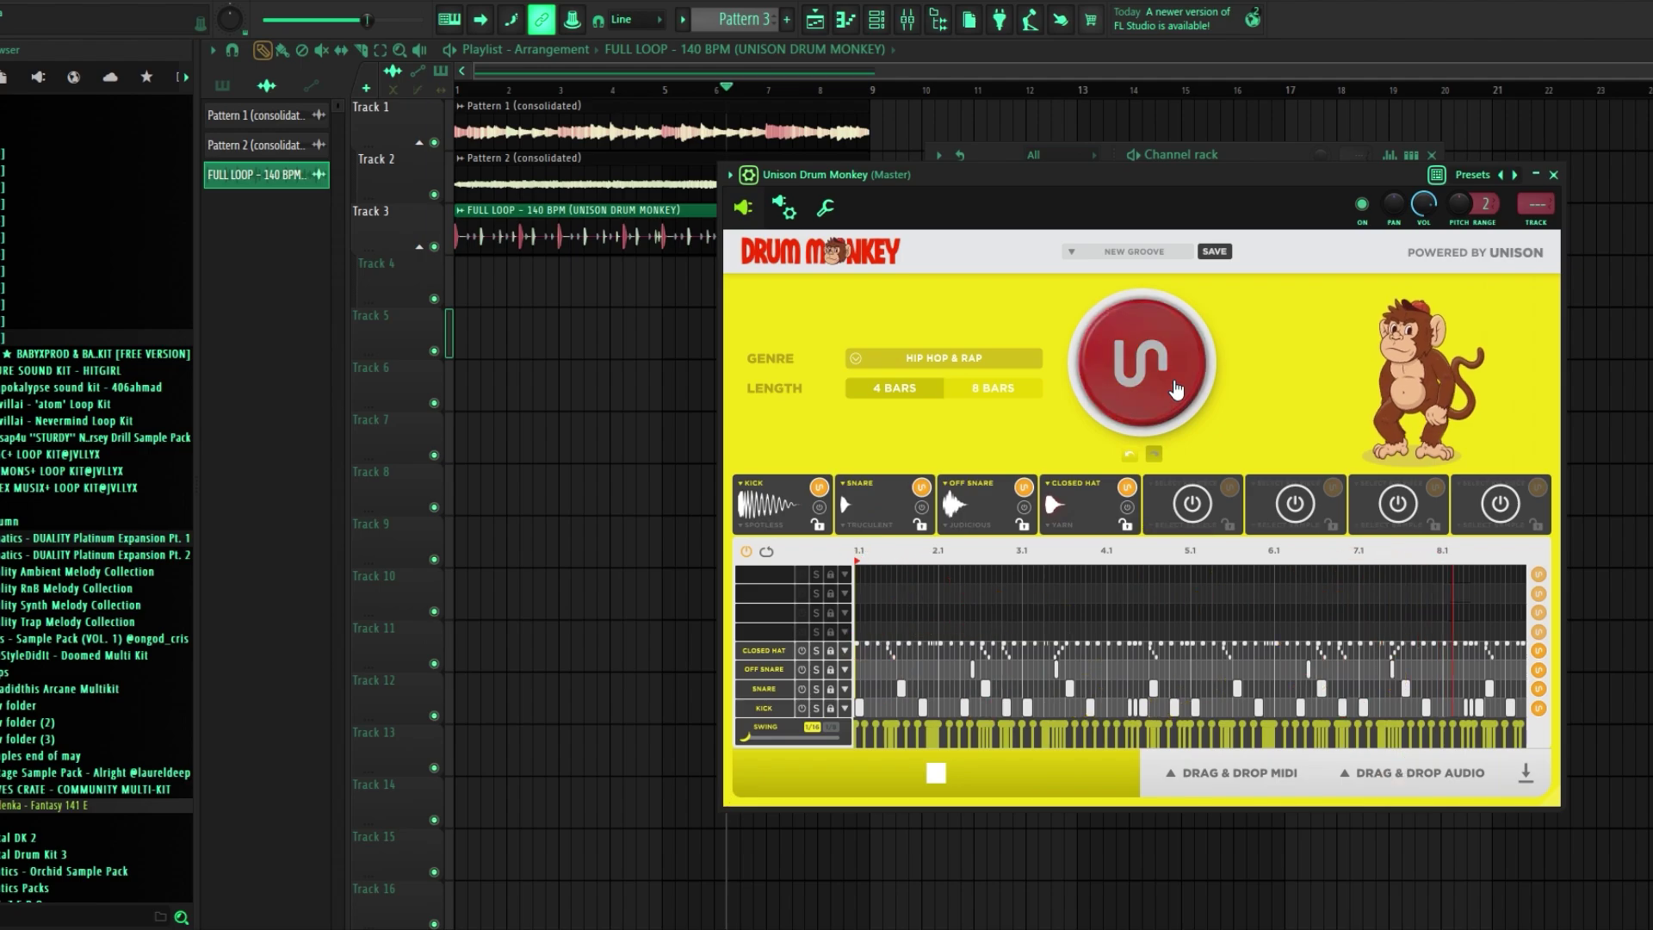
left_click(1175, 378)
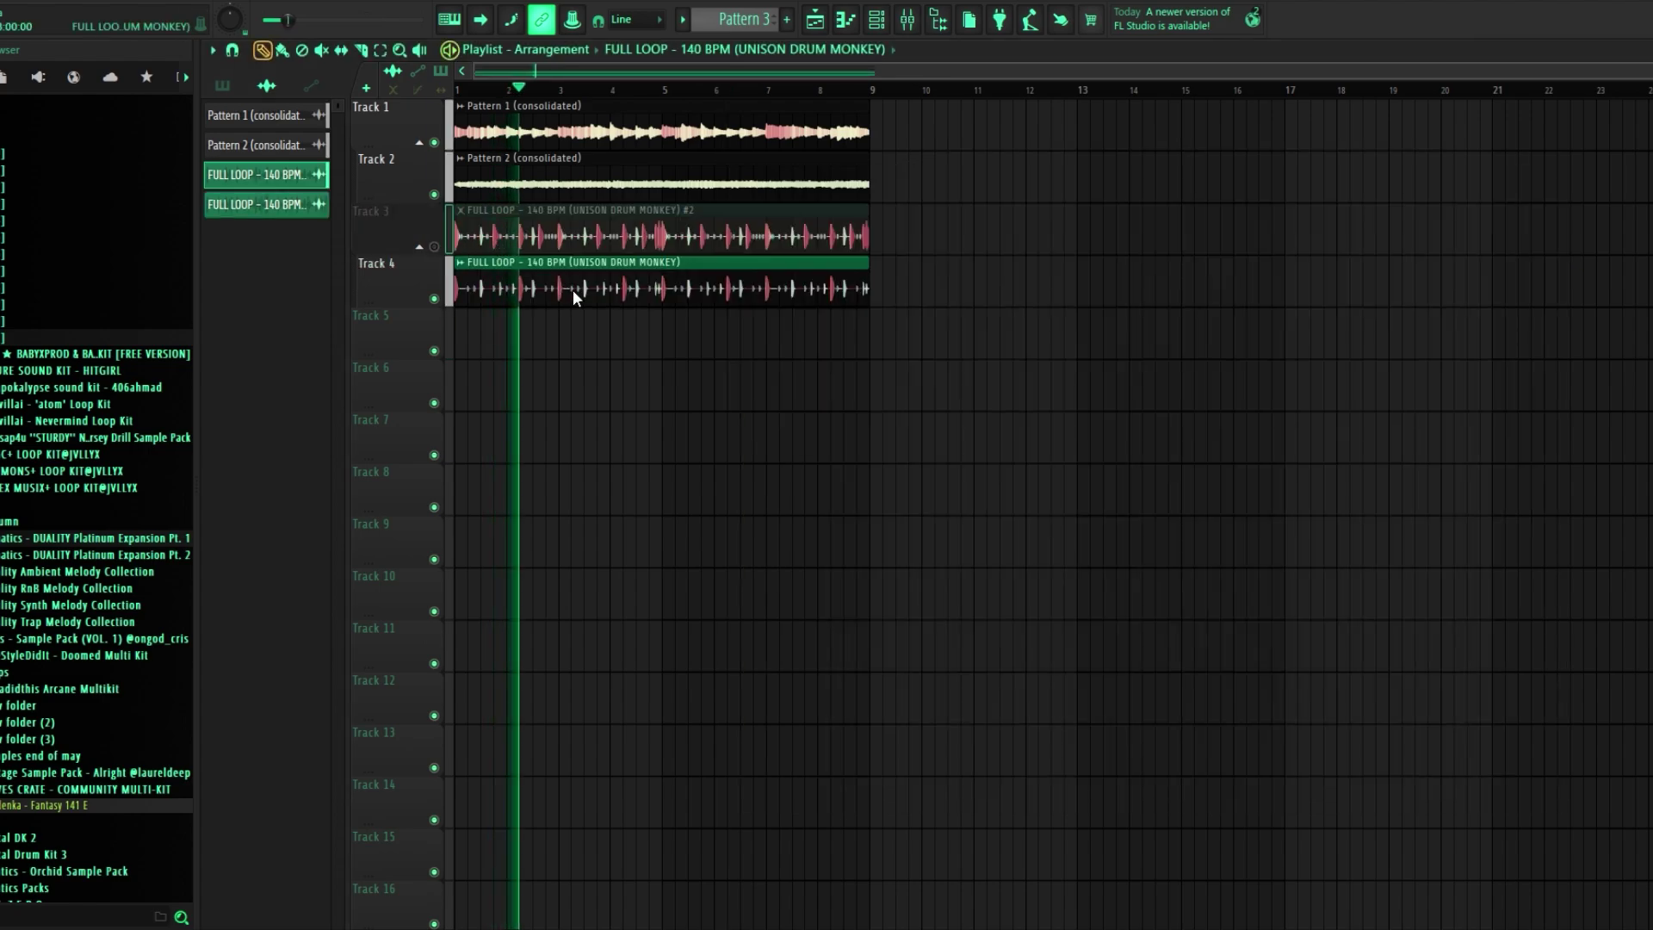
Check the audio clip settings of the Drum Monkey loop on Track 4 and close them
double_click(571, 289)
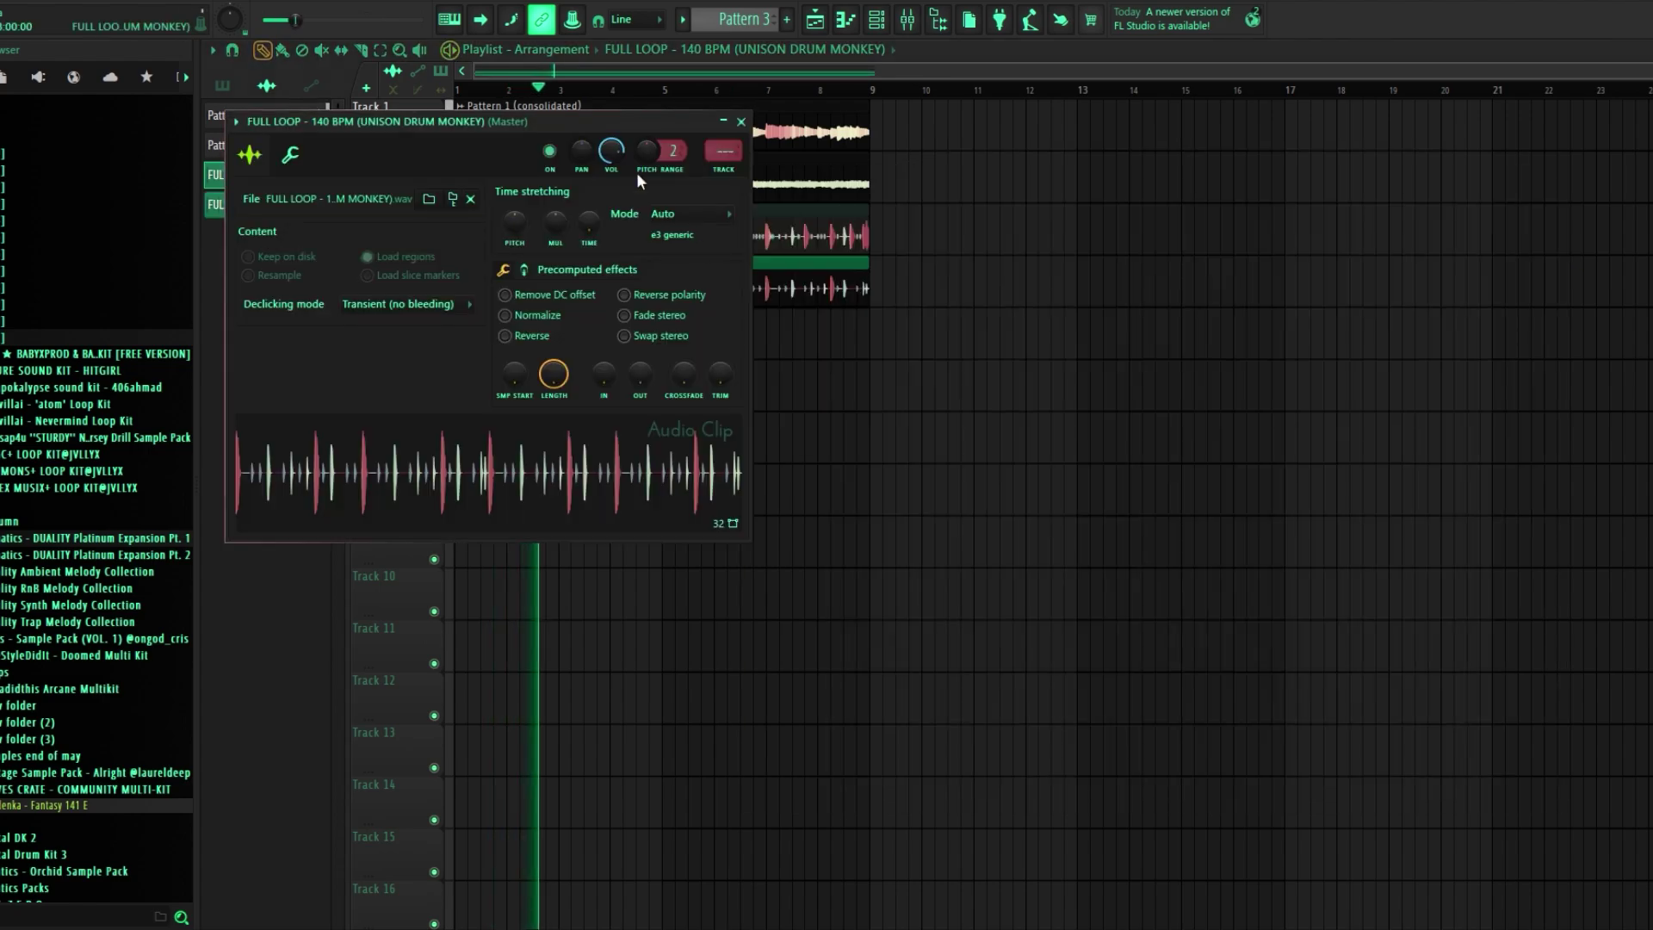
right_click(952, 456)
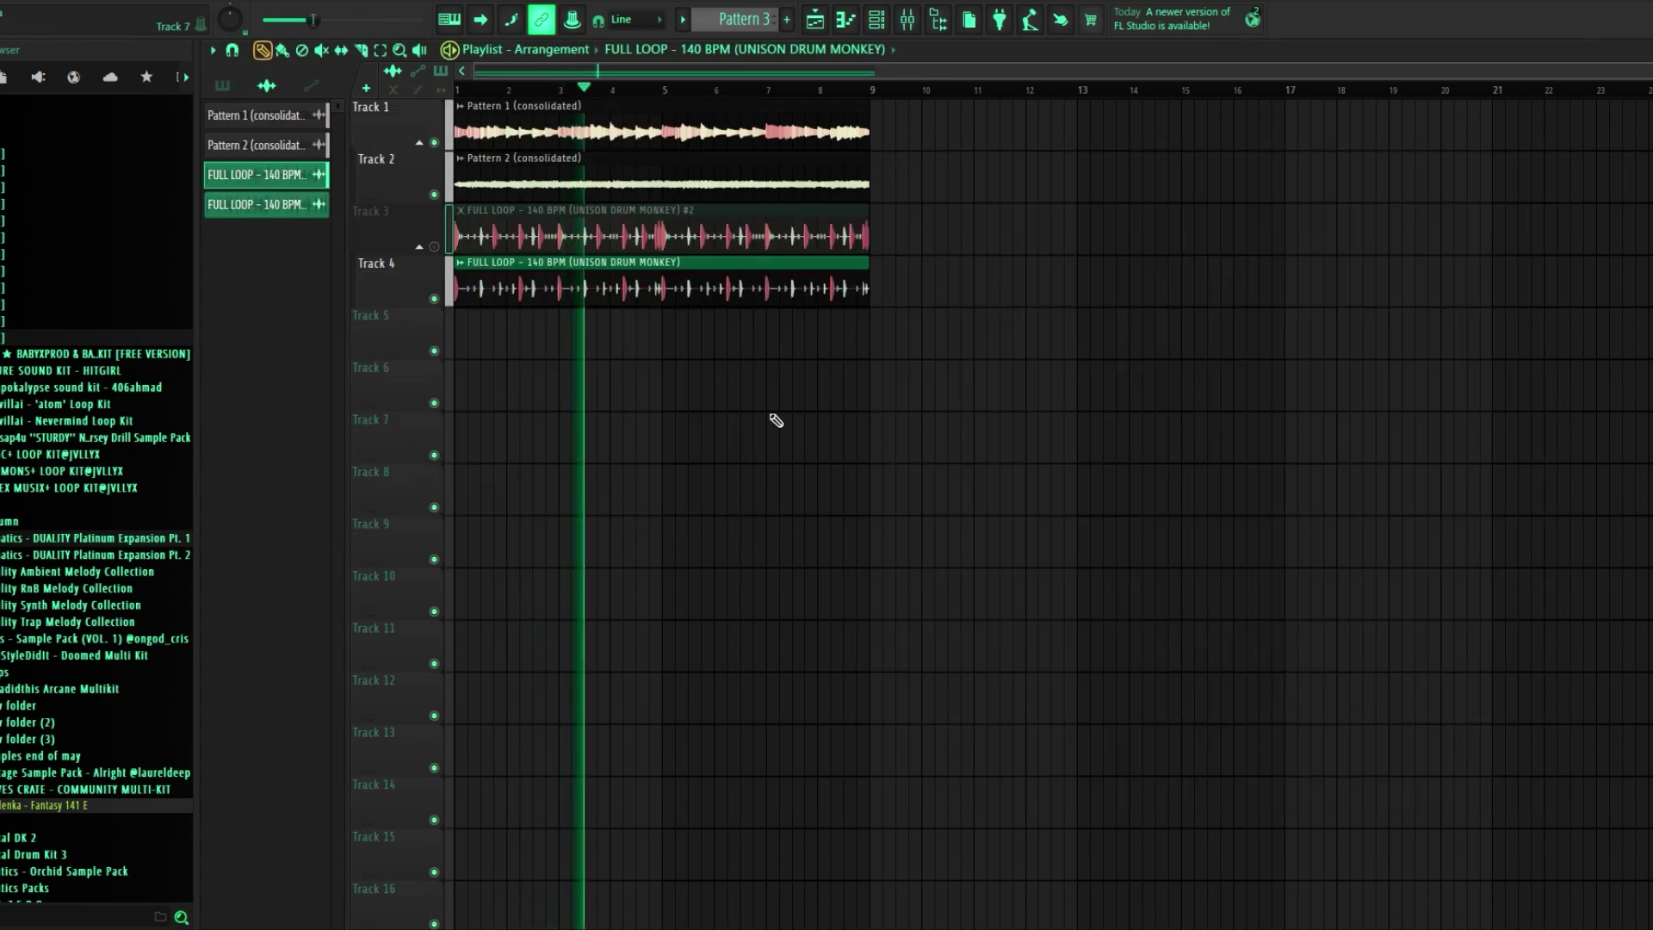
Compare the two Drum Monkey loops by soloing Track 3, and delete the loop on Track 3
double_click(694, 274)
left_click_drag(629, 152, 614, 199)
right_click(893, 253)
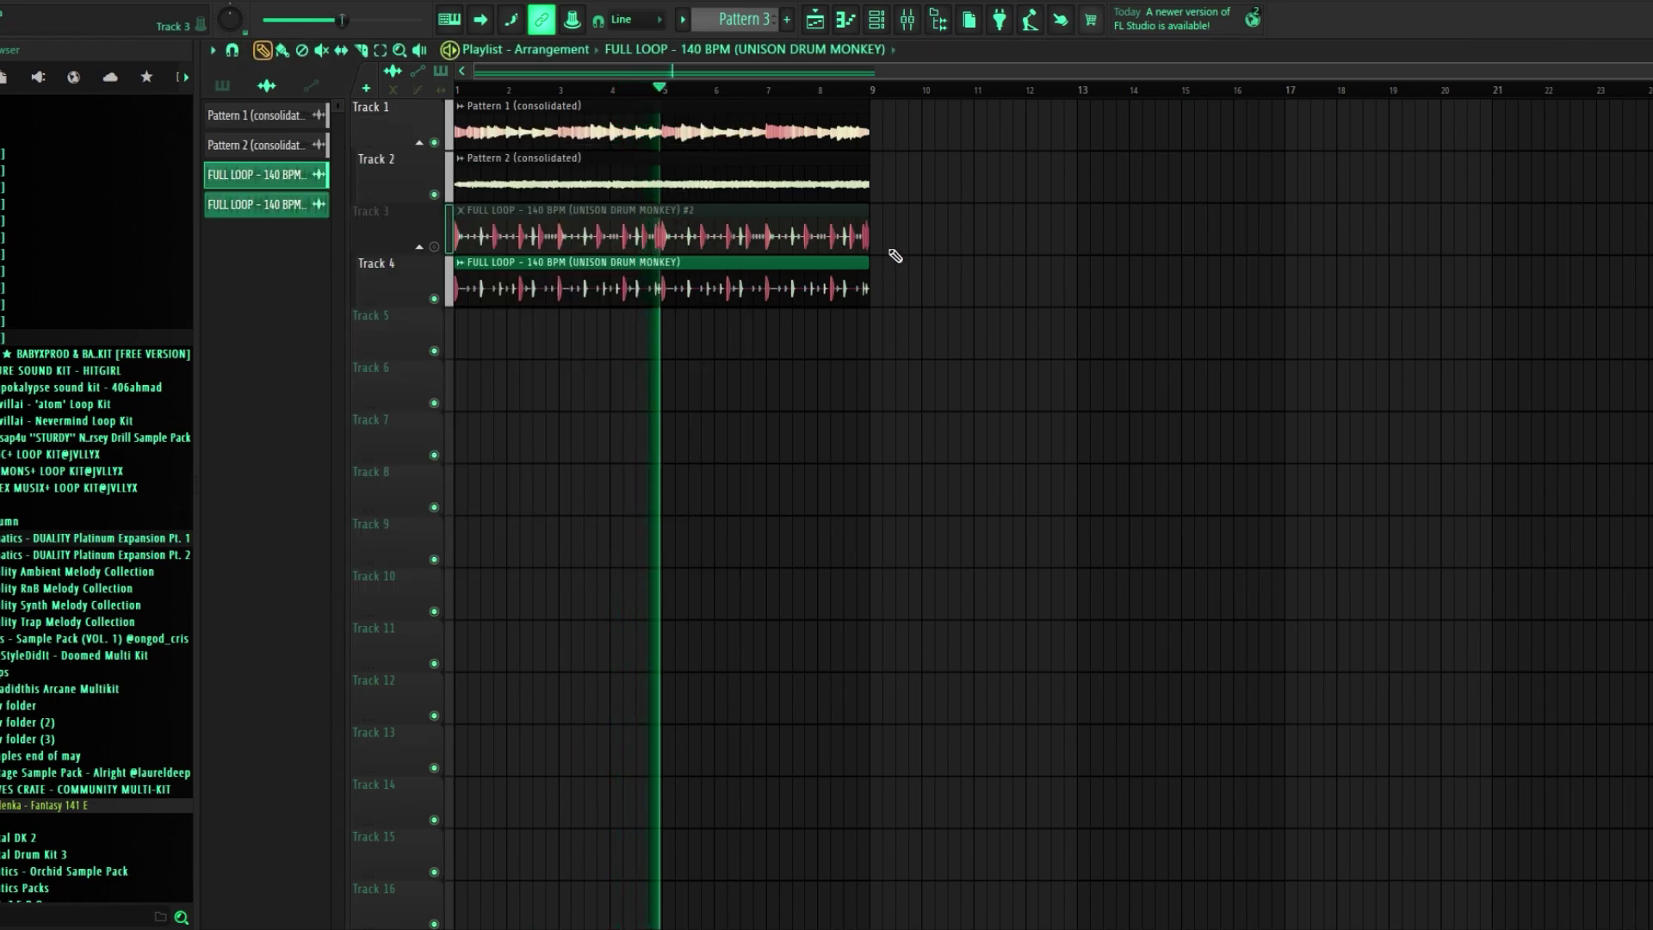
right_click(435, 247)
left_click(434, 247, "ctrl")
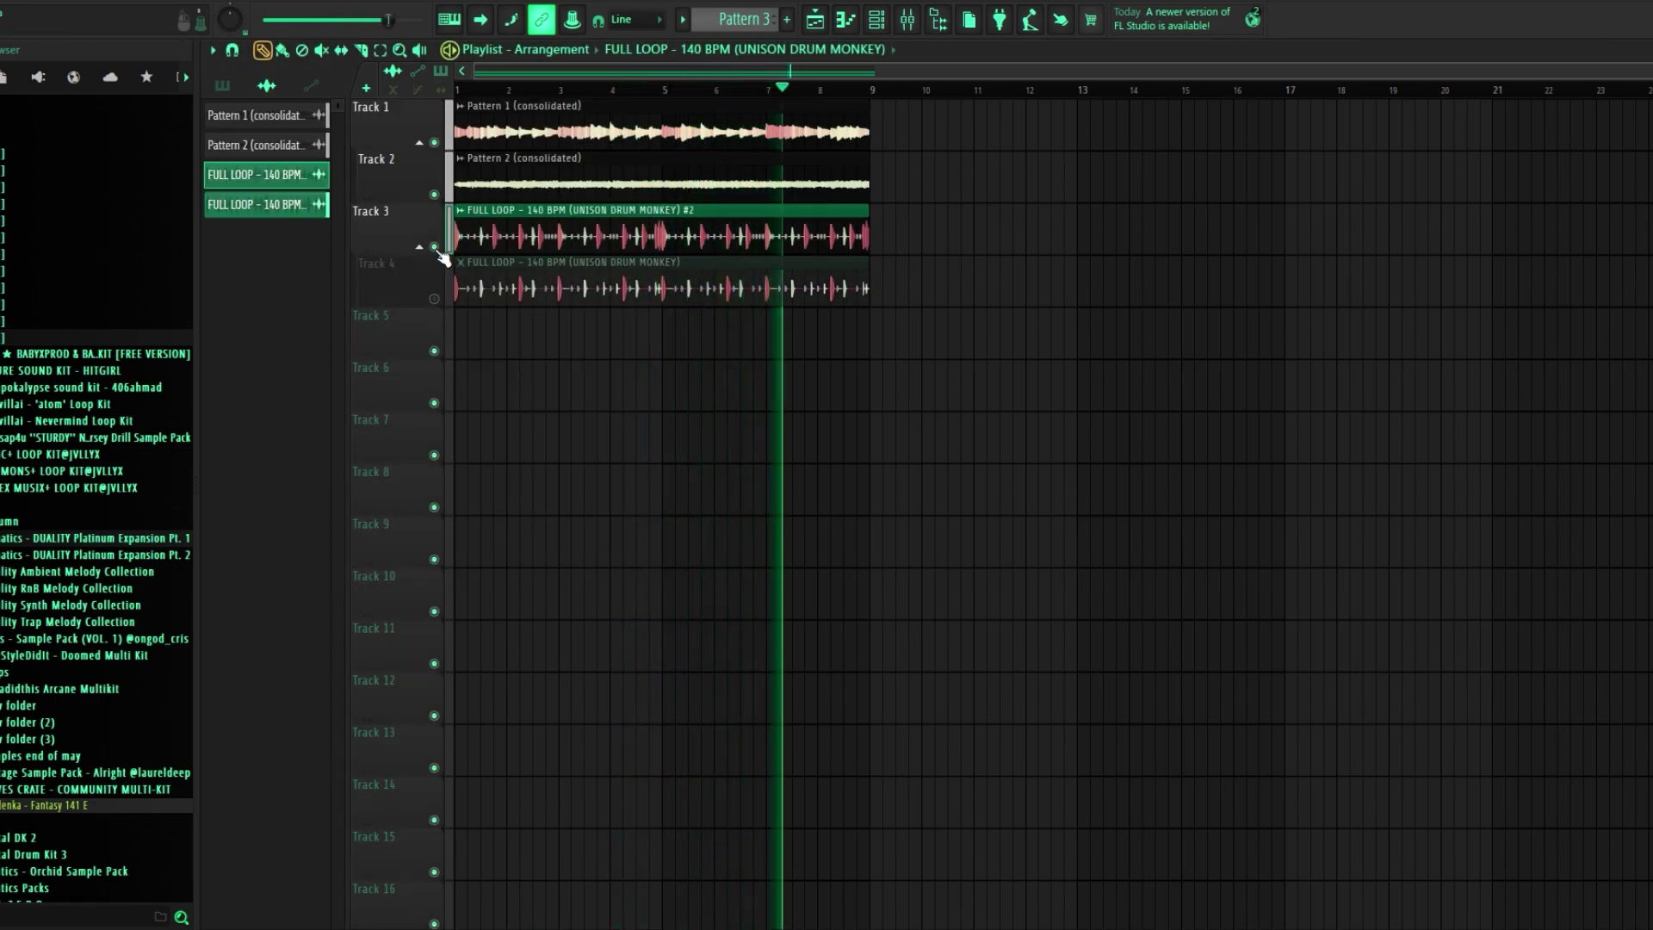
left_click(435, 299)
right_click(732, 237)
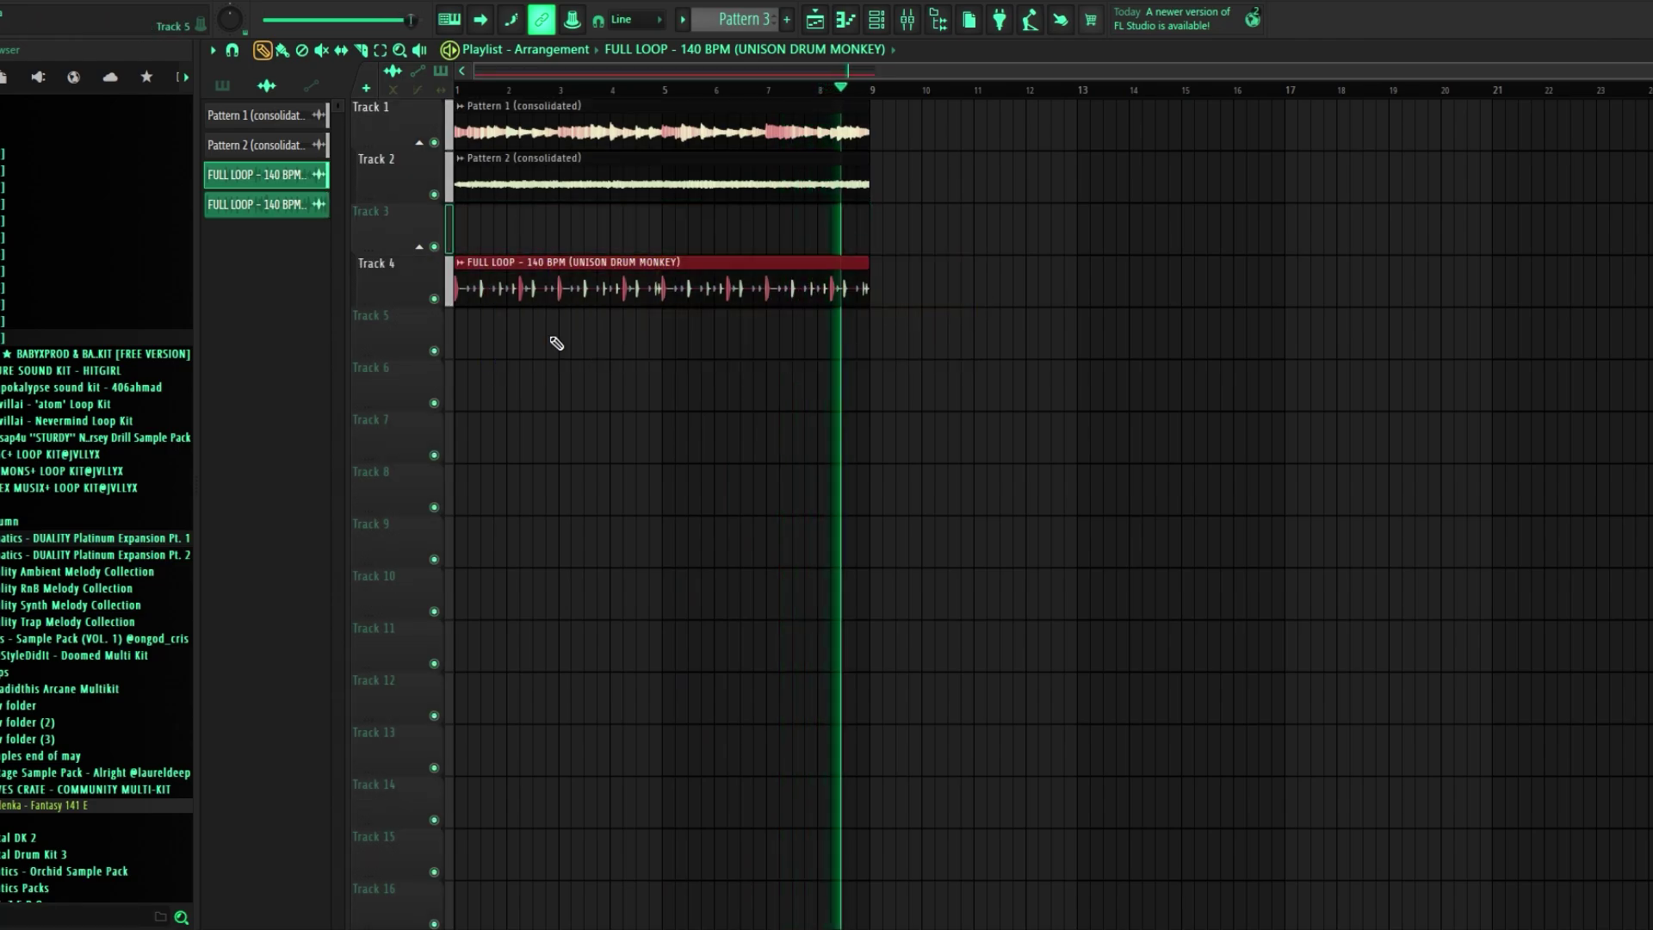
Move the remaining Drum Monkey loop from Track 4 up to Track 3 and play the arrangement
key("shift+Up")
key("ctrl+a")
scroll(782, 209, "up", 5)
scroll(782, 209, "down", 5)
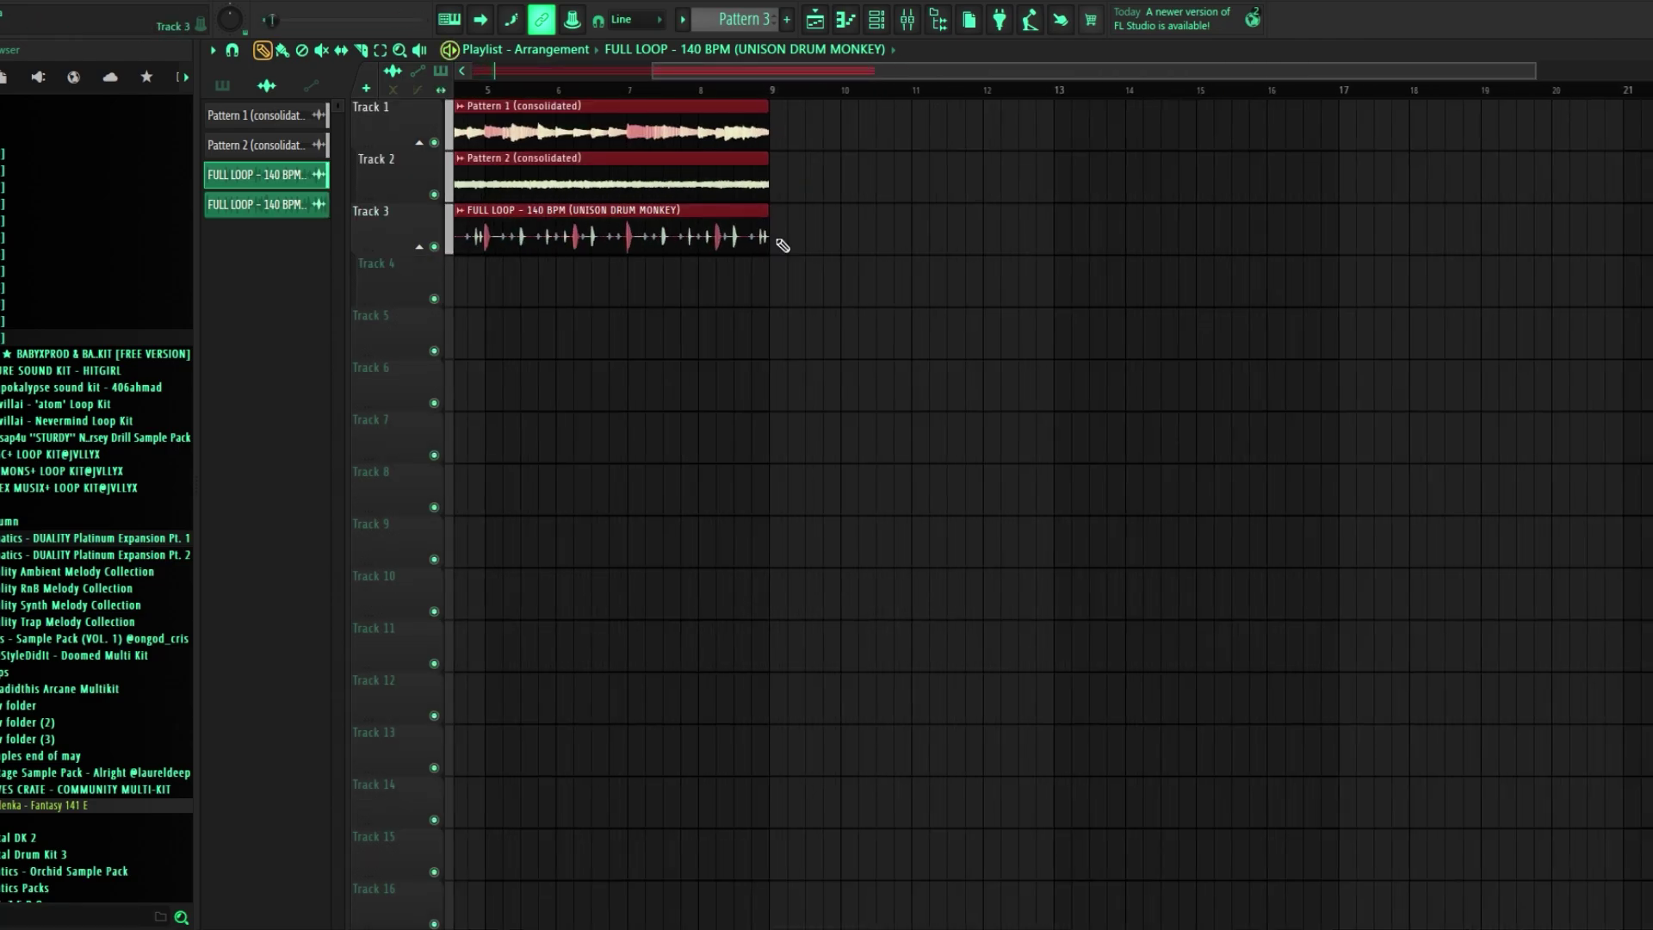
key("space")
left_click(767, 360, "ctrl")
Set the time-stretching mode of the Pattern 1 and Pattern 2 consolidated audio clips to Auto
double_click(653, 136)
left_click(818, 349)
left_click(847, 371)
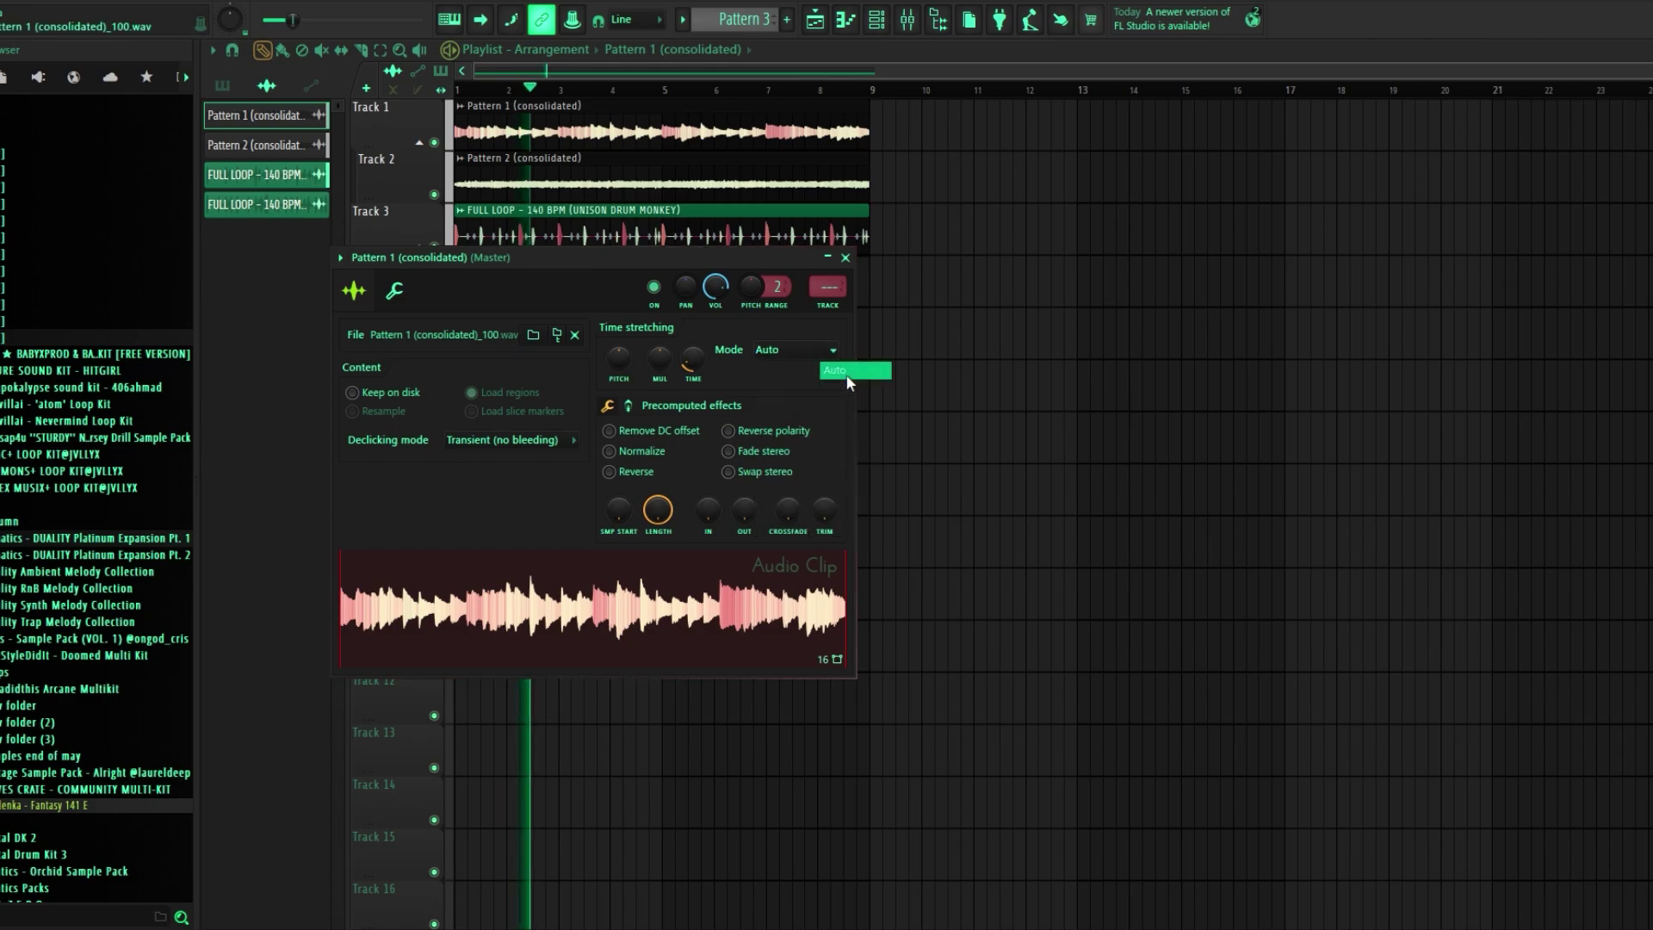
right_click(1004, 342)
double_click(689, 166)
left_click(867, 397)
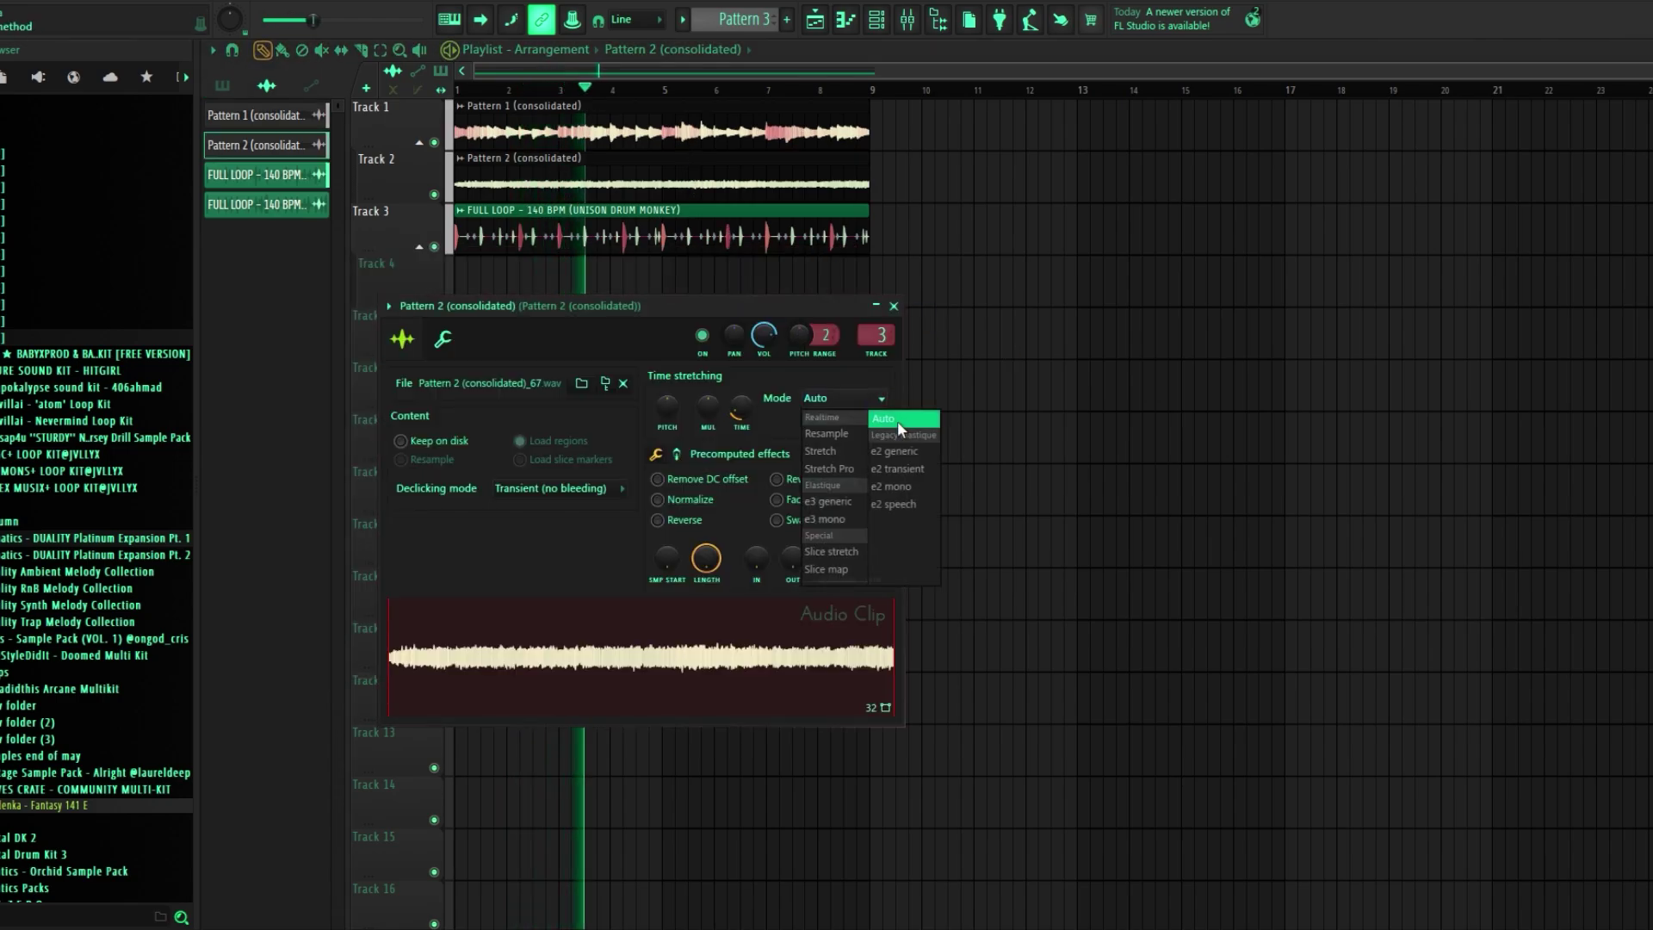
left_click(897, 421)
left_click(893, 306)
Mute Track 3 and lower the swing amount of the Trap groove in Drum Monkey
left_click(223, 85)
right_click(263, 148)
left_click(536, 270)
left_click(434, 247)
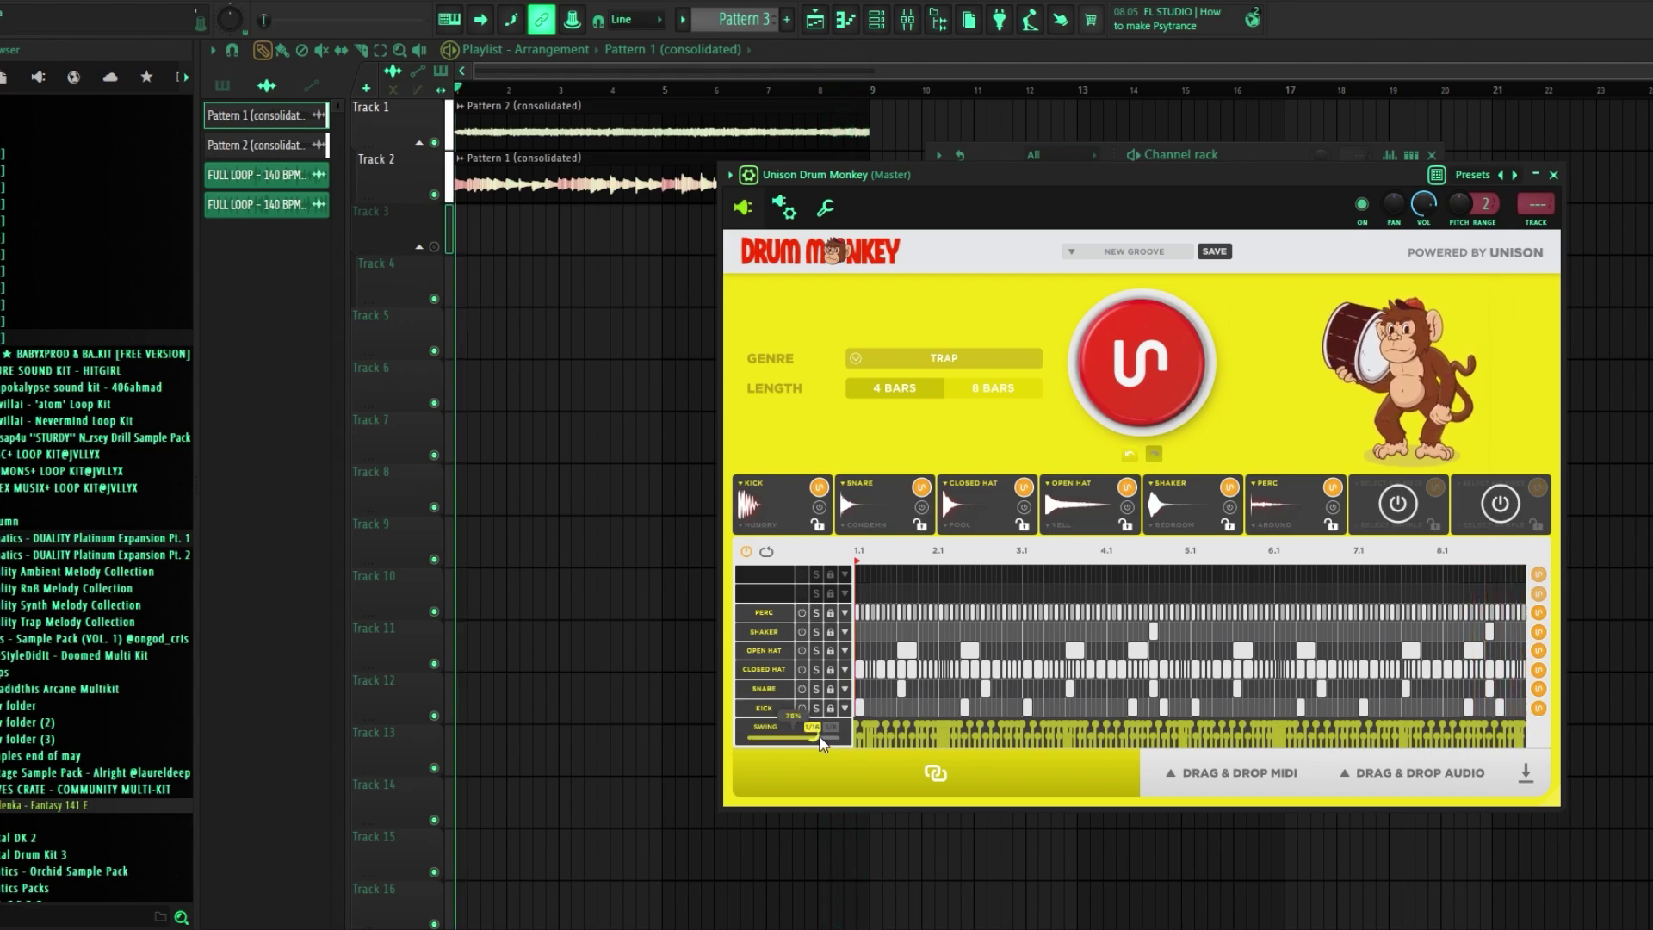
left_click_drag(822, 742, 768, 747)
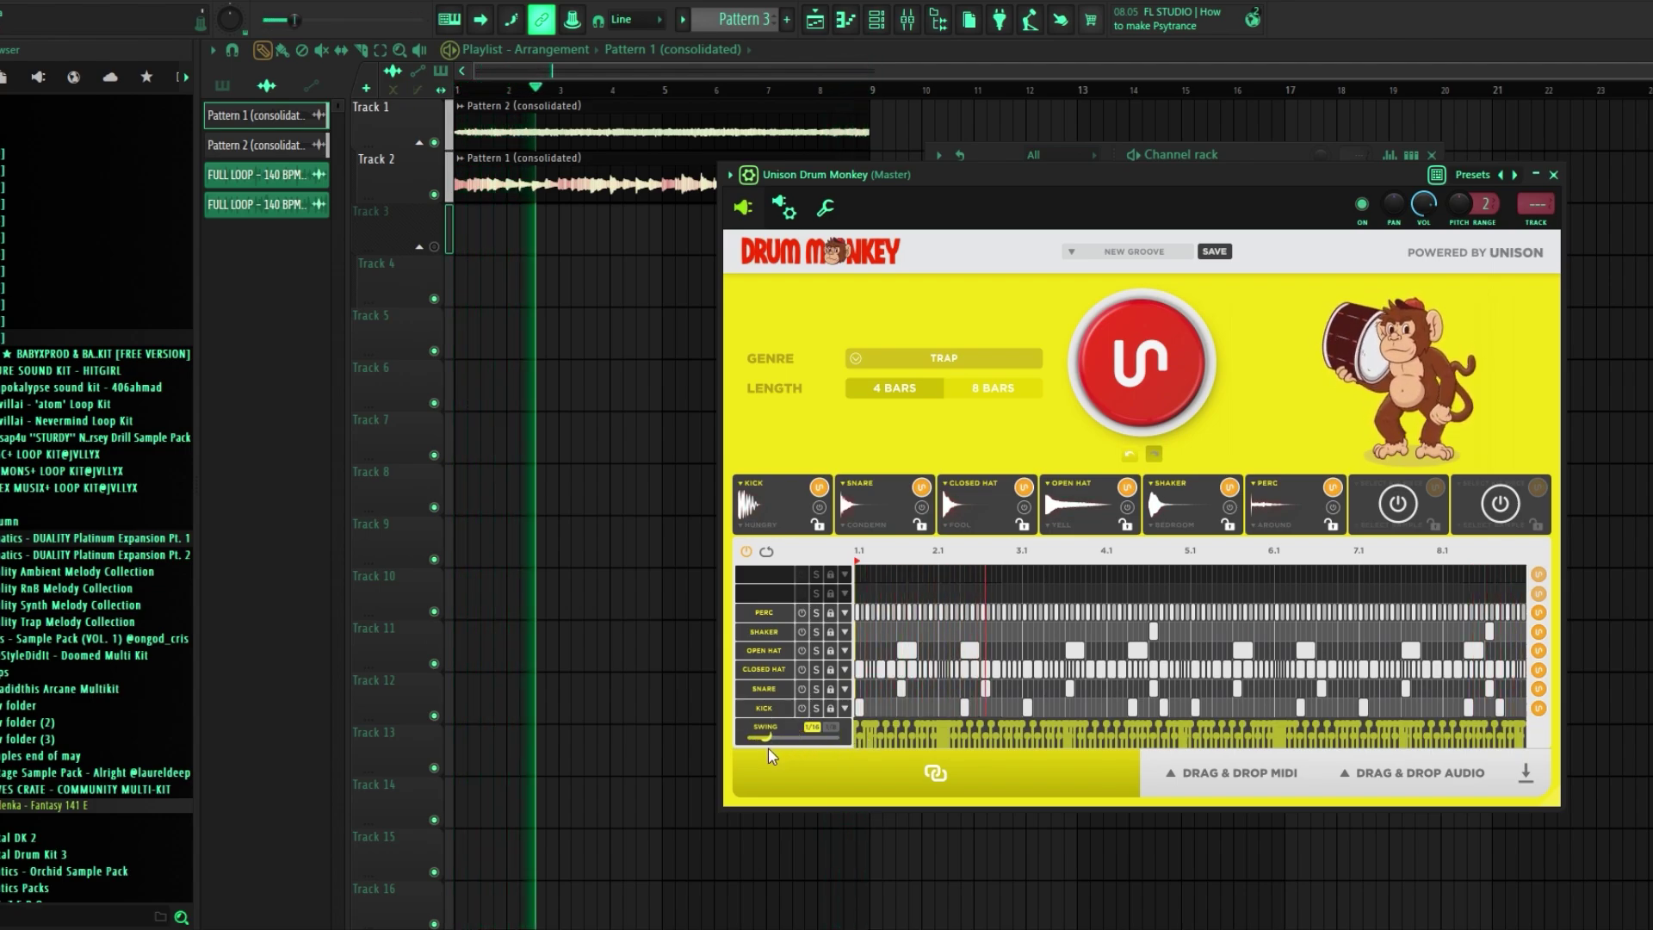
Generate new Trap grooves in Drum Monkey and place the 124 BPM full loop at the start of Track 3
left_click(1128, 360)
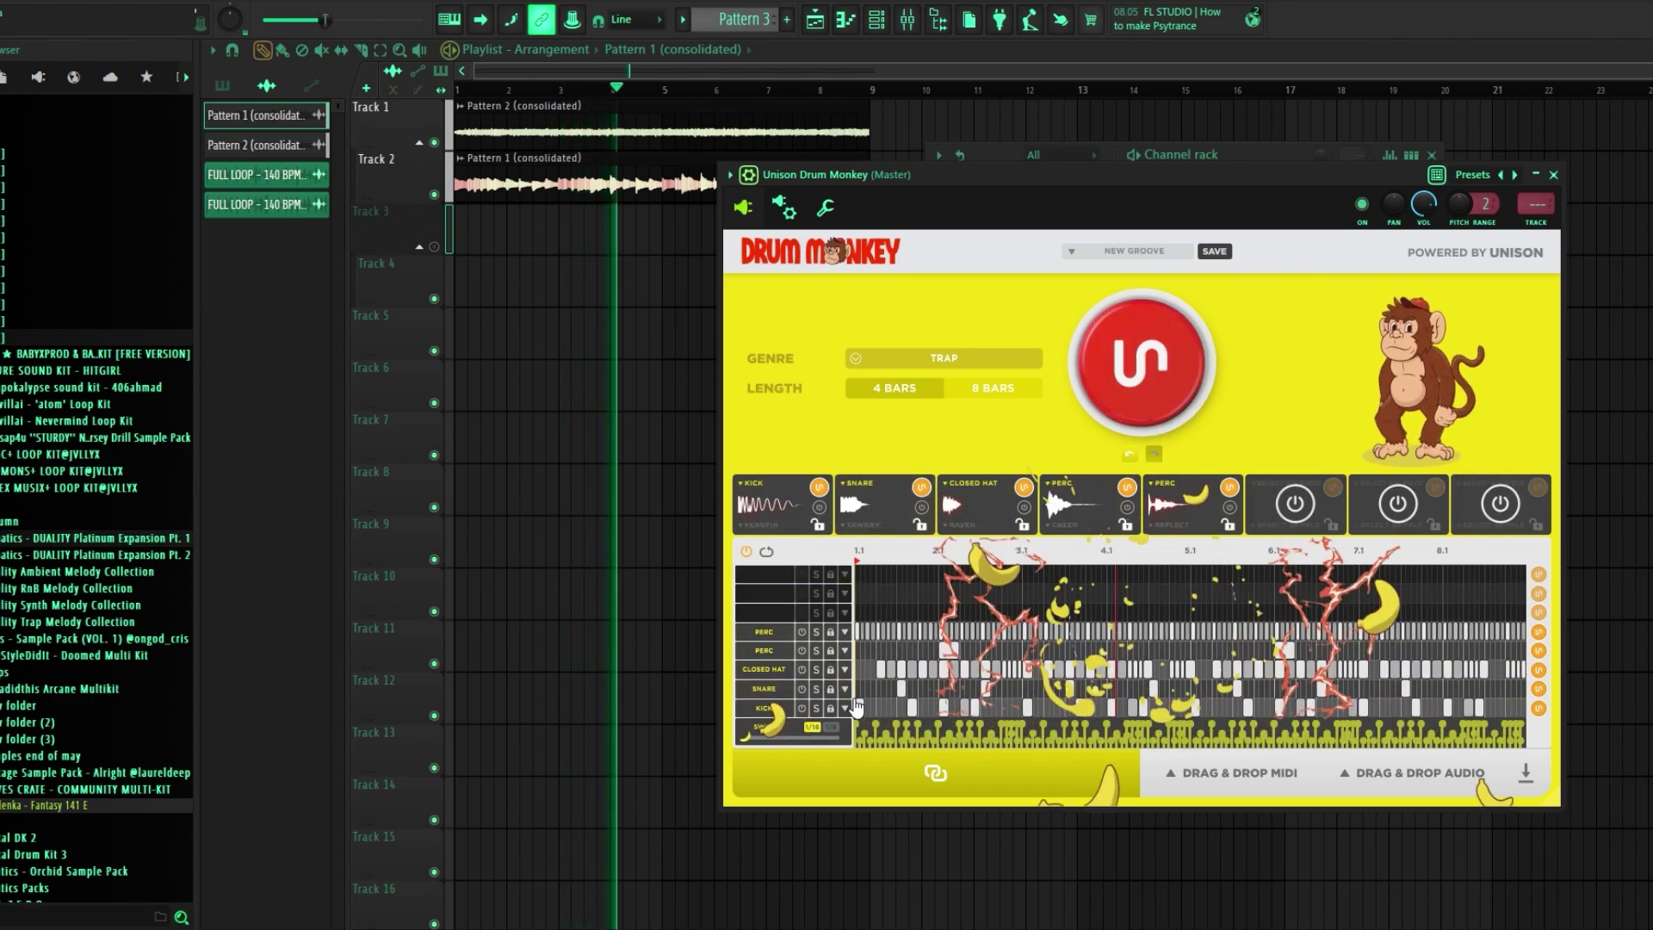
left_click(1097, 417)
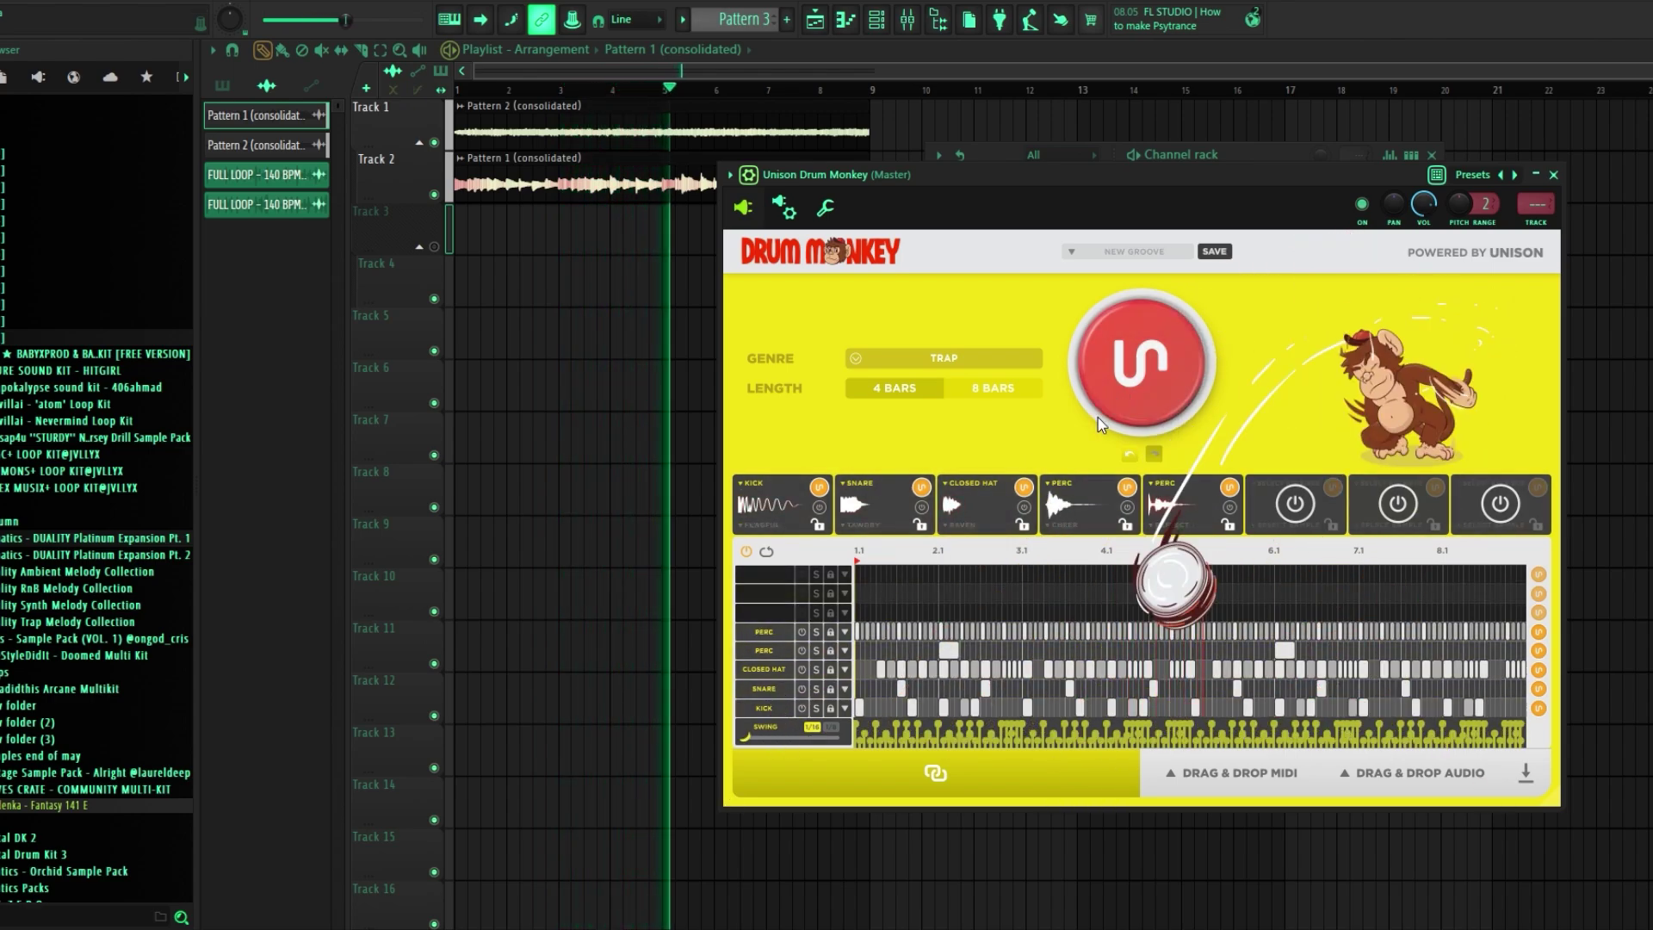
left_click_drag(558, 253, 465, 250)
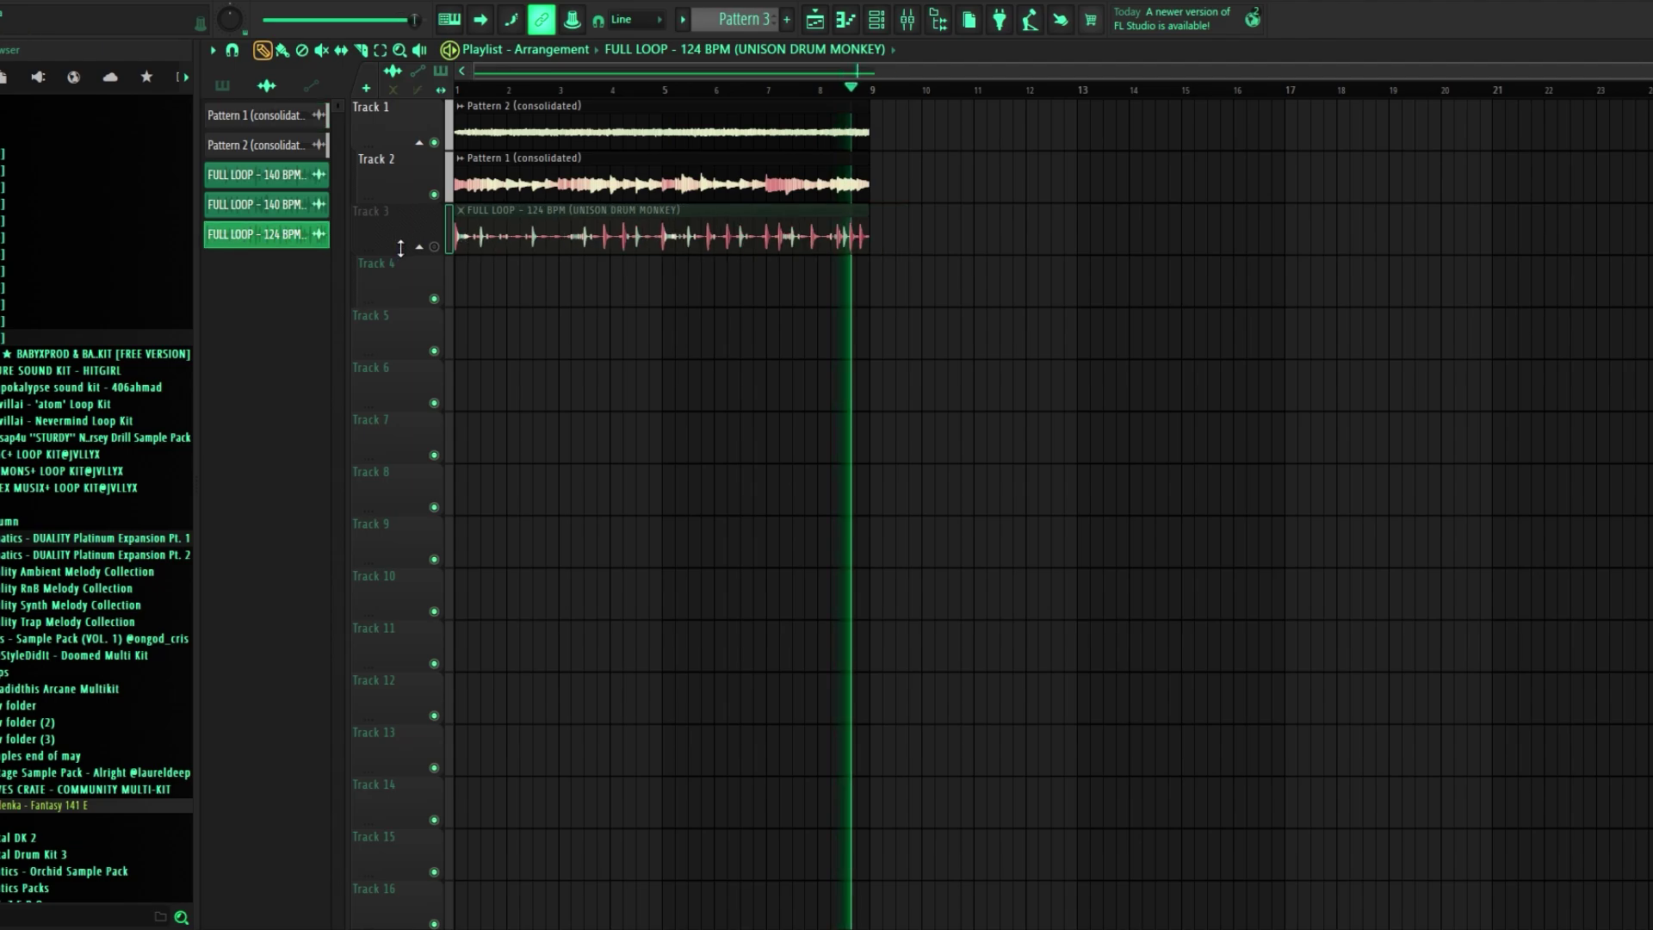
Show all channels in the channel rack, reopen Unison Drum Monkey and stop playback
left_click(885, 21)
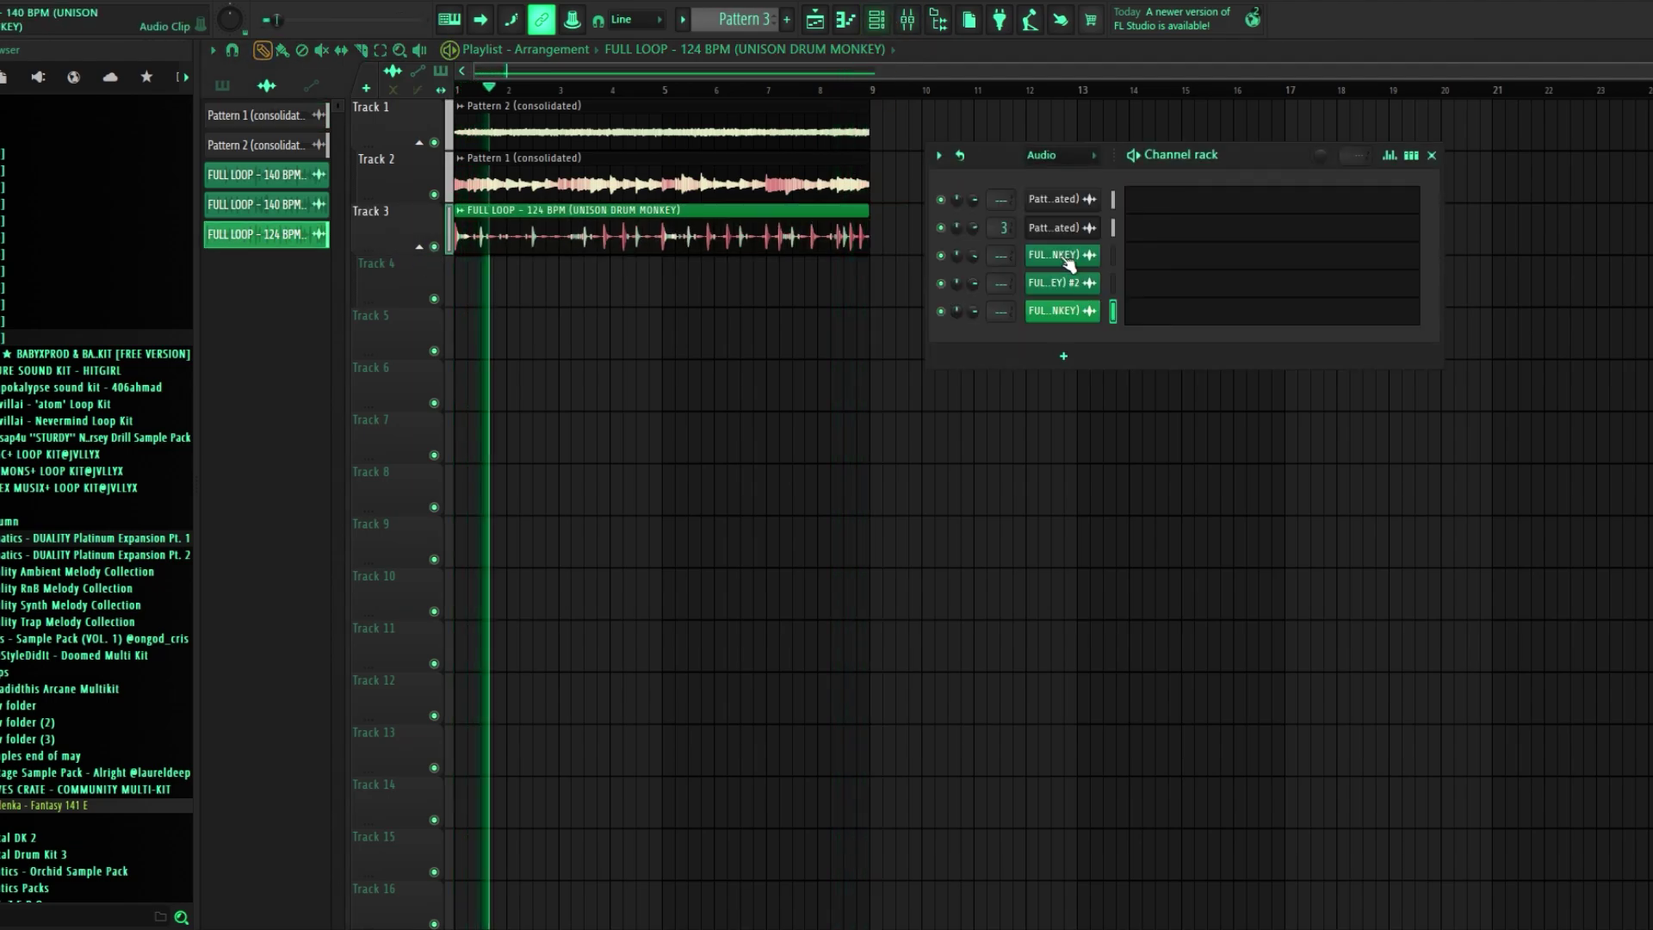
left_click(1062, 159)
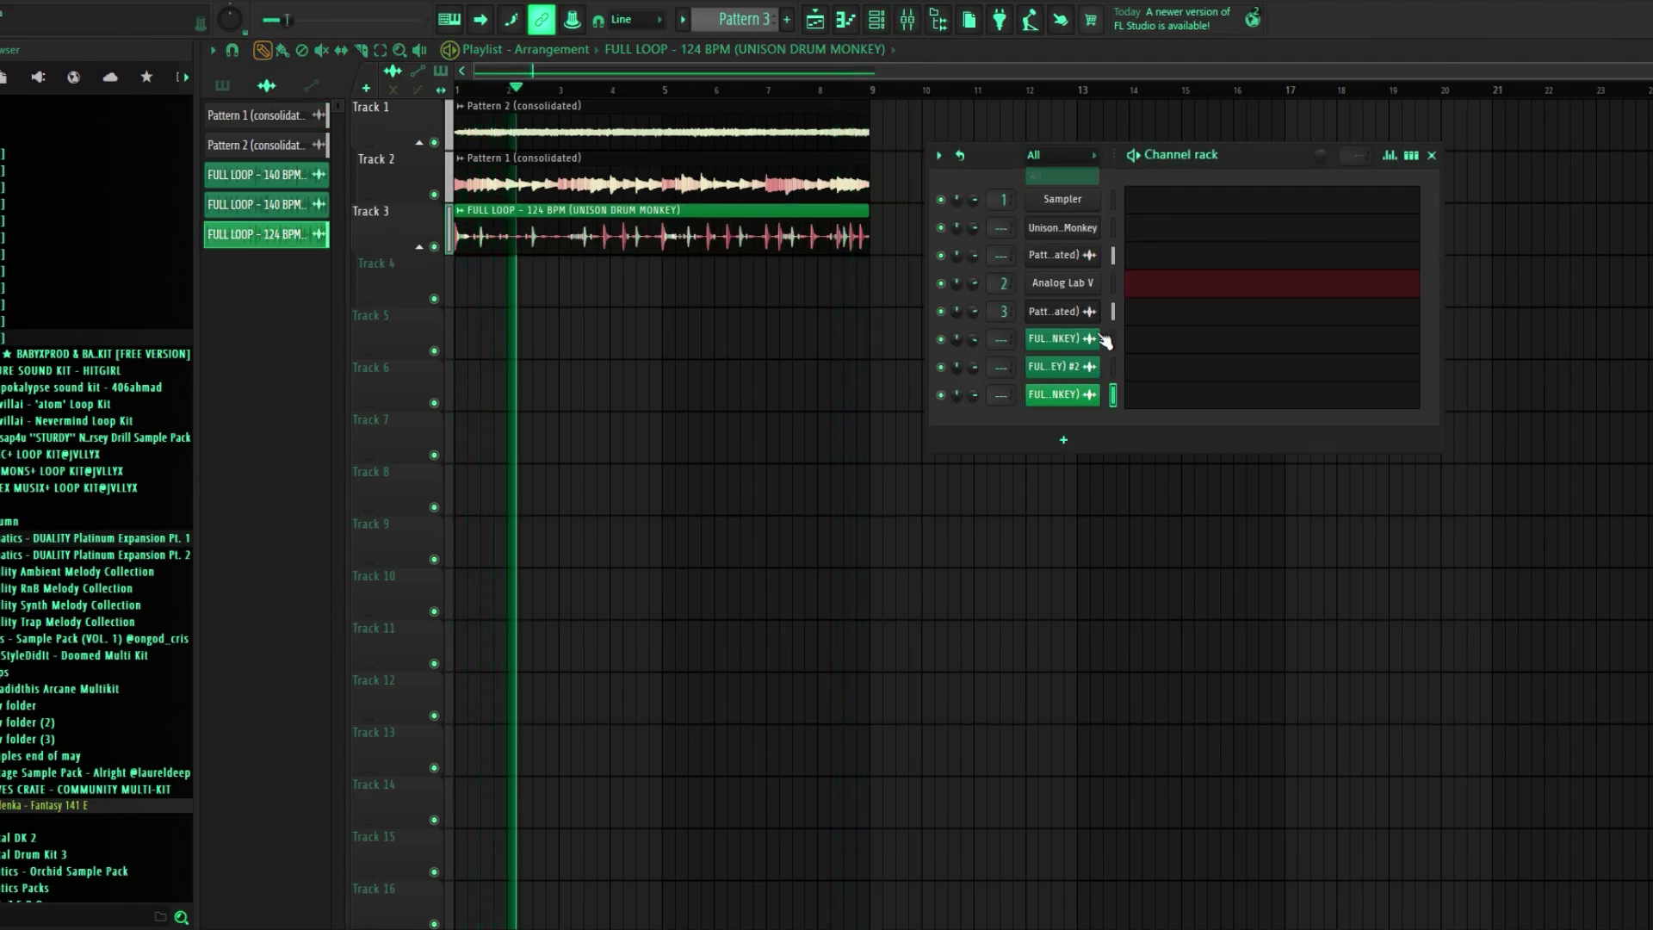
left_click(1071, 227)
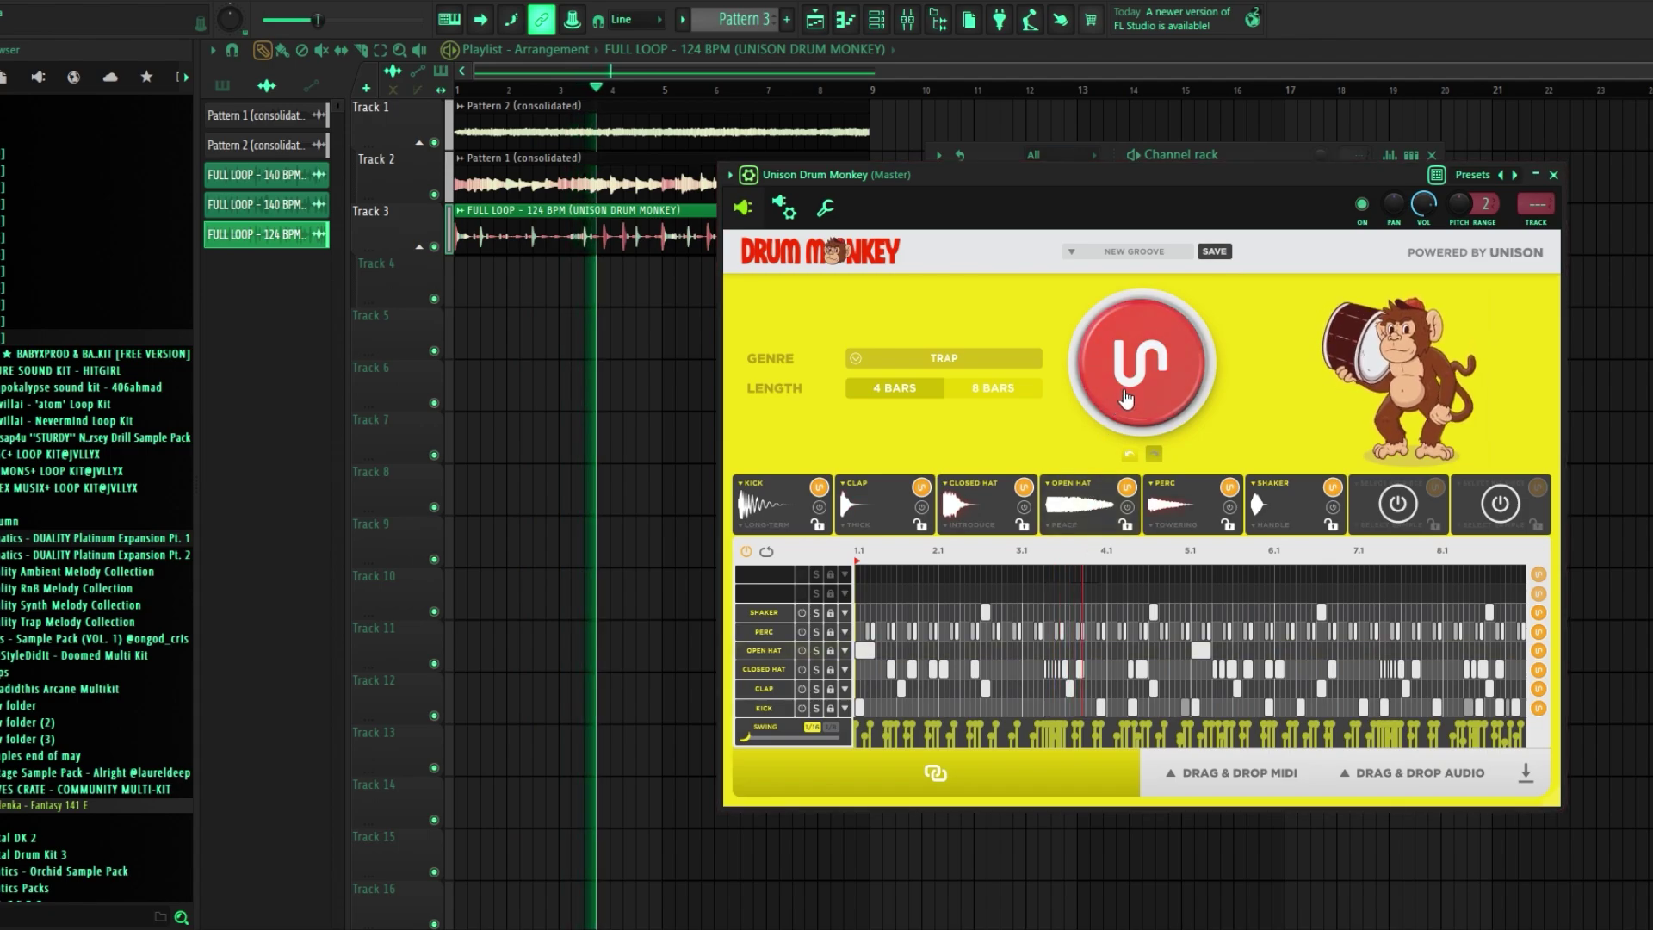
key("space")
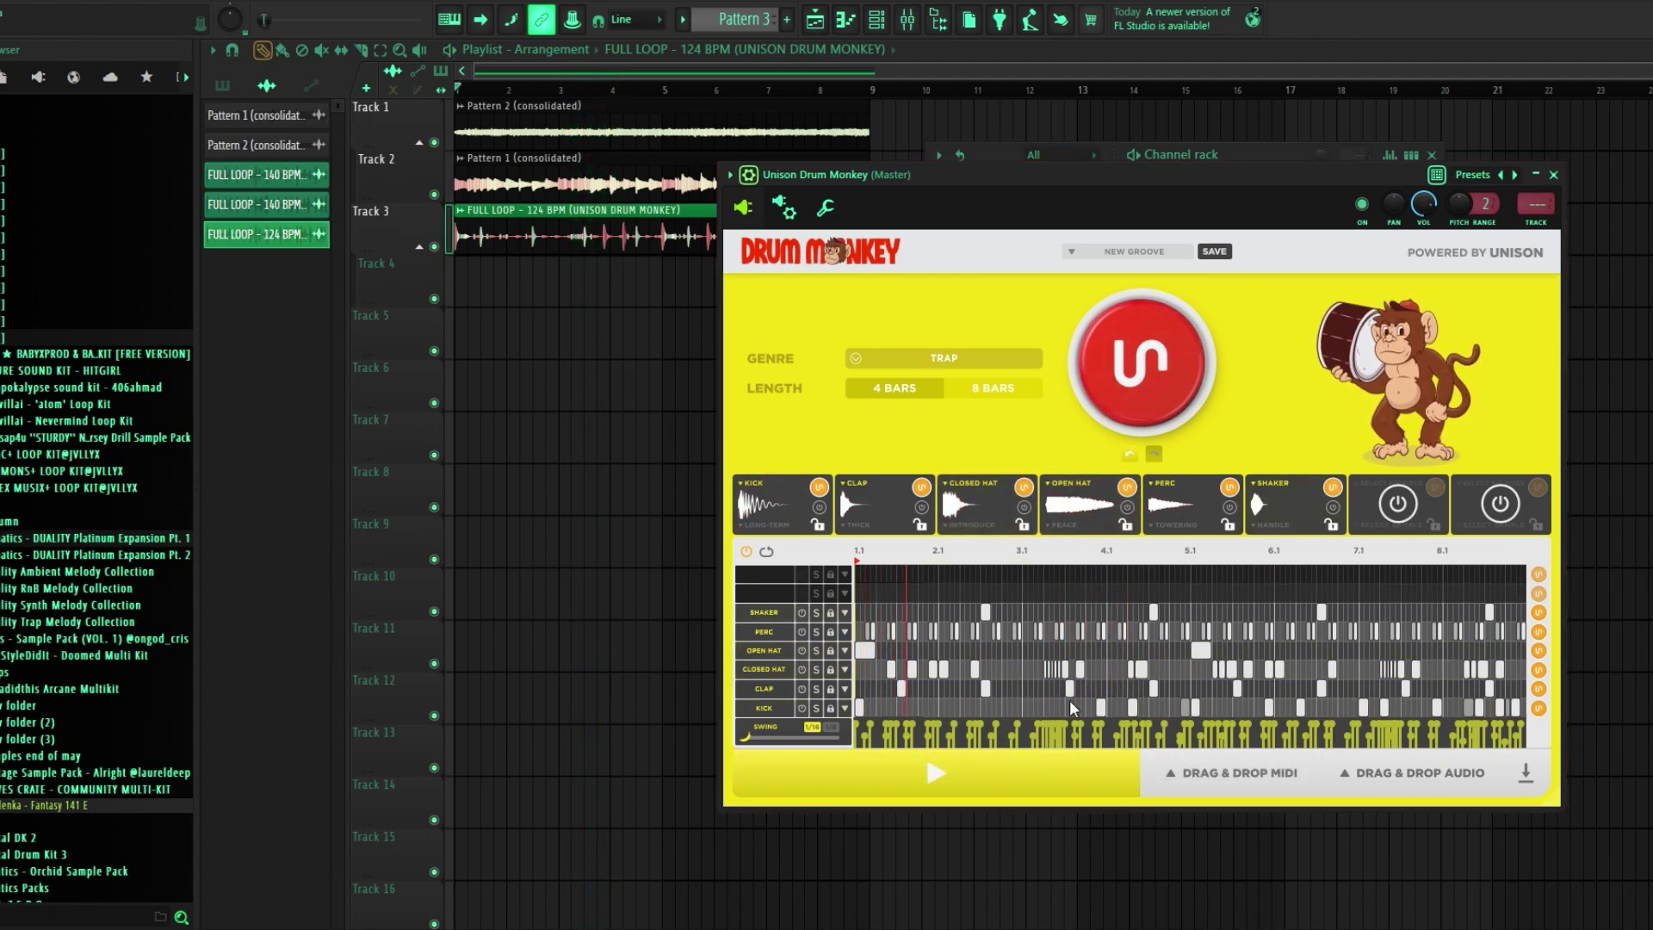
Solo Track 3 and play the 124 BPM drum loop on its own
left_click(440, 313)
right_click(436, 255)
right_click(436, 248)
key("space")
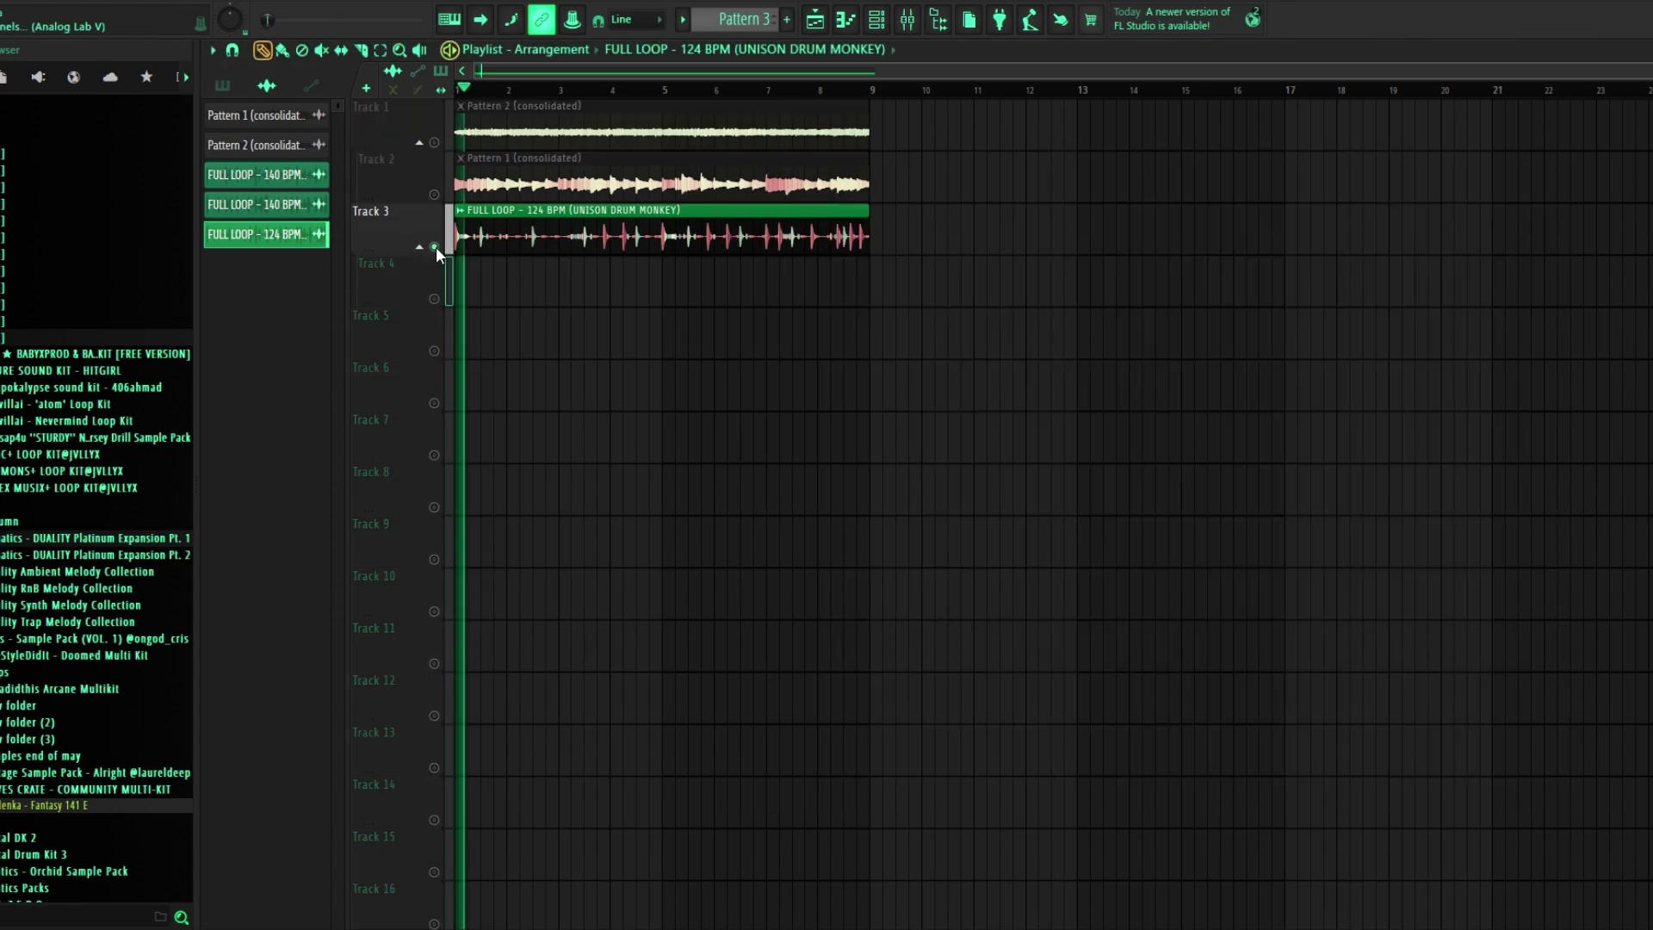
Delete the Unison Drum Monkey channel from the channel rack and close the rack
left_click(876, 19)
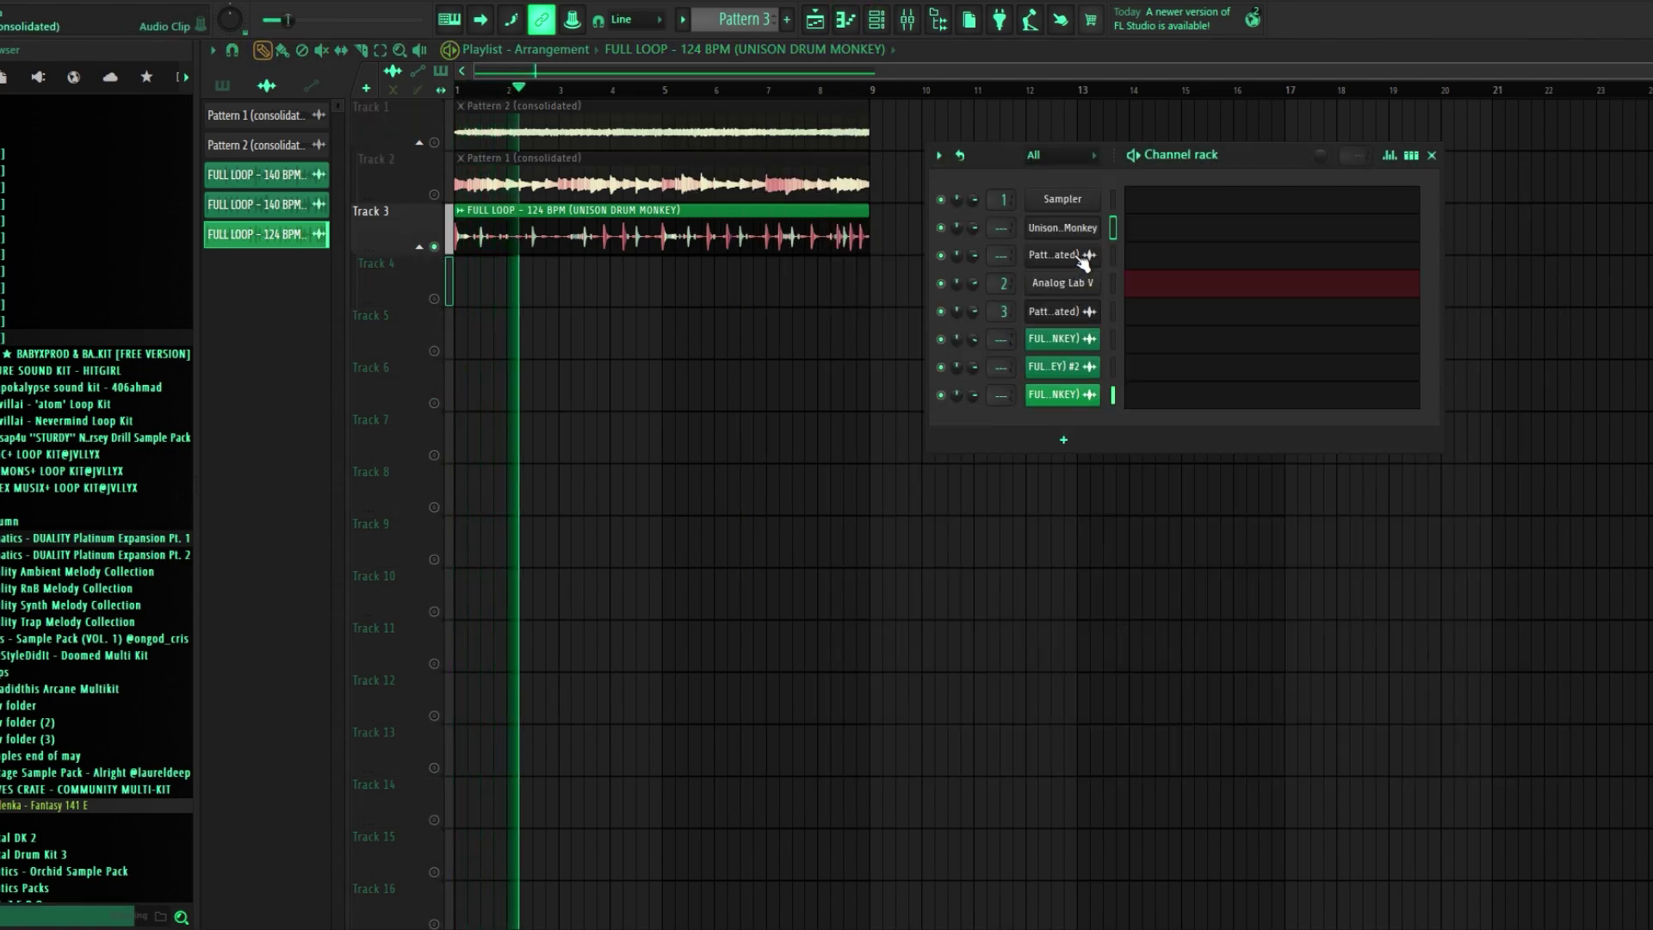
left_click(1073, 222)
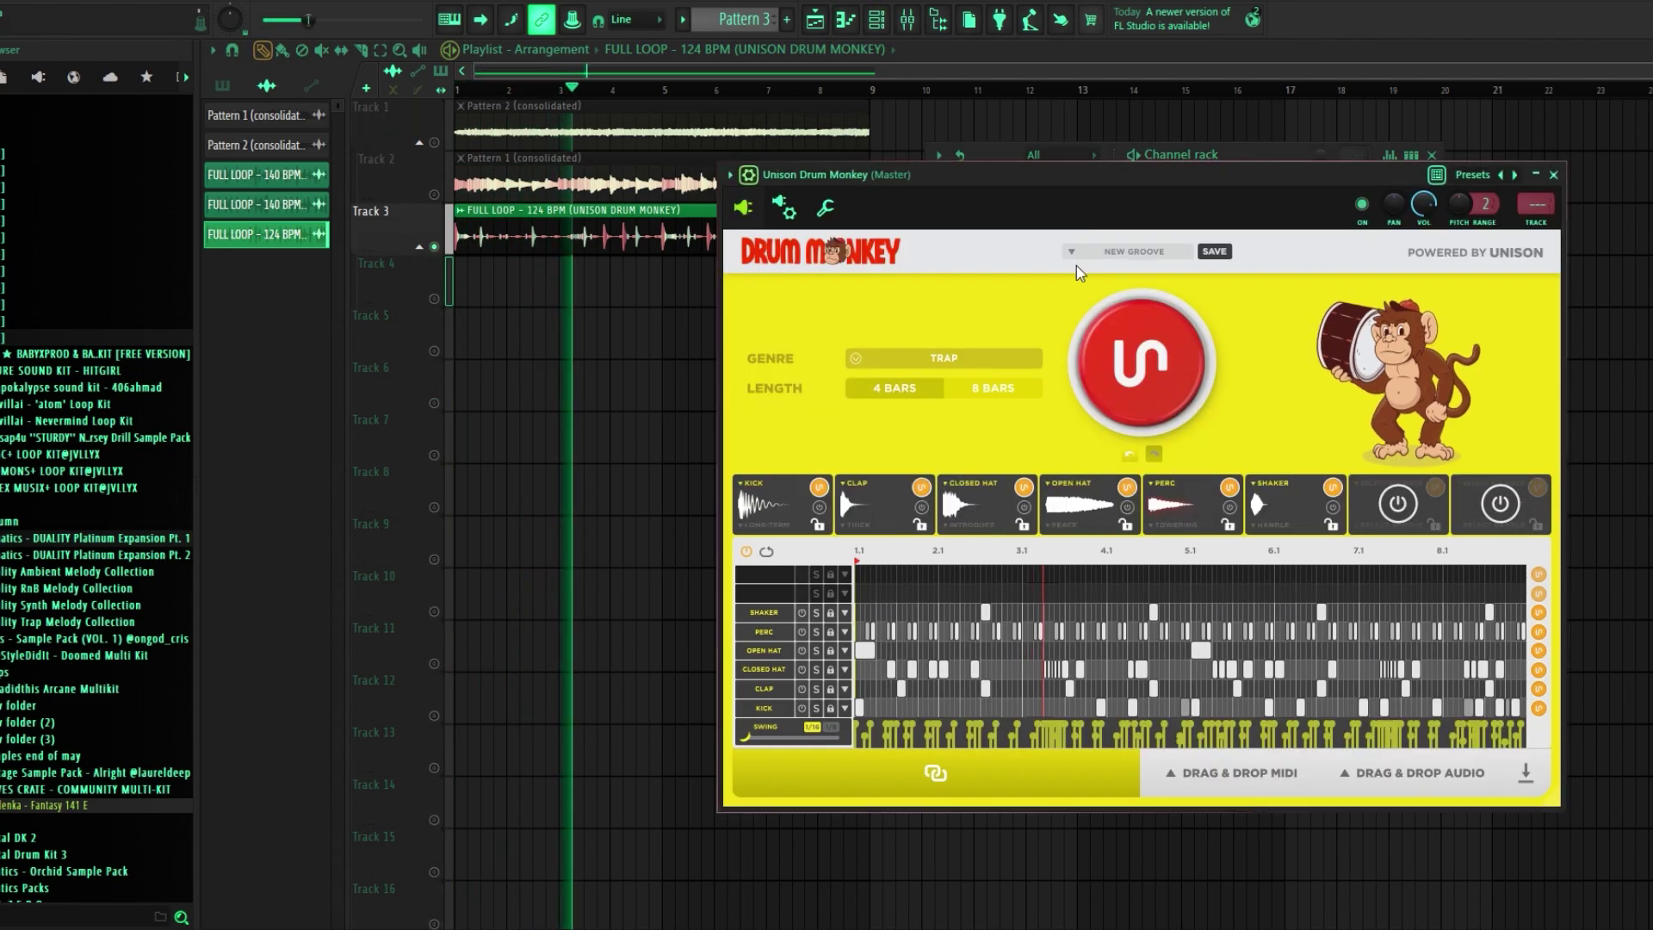
key("Escape")
right_click(1086, 230)
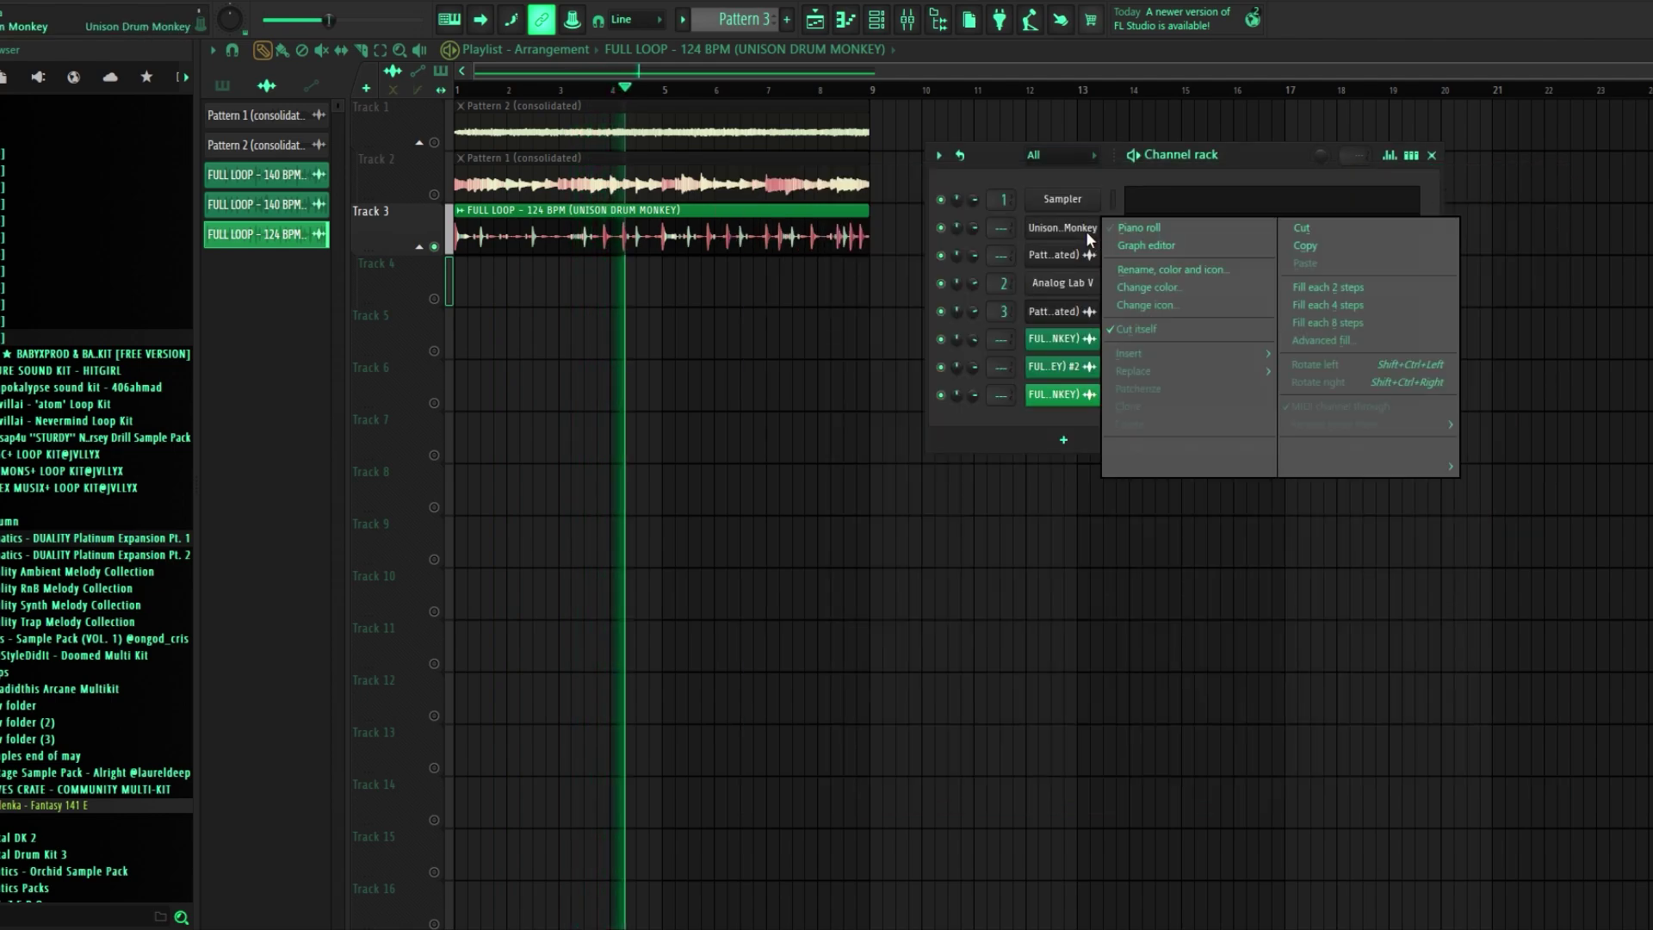
left_click(1164, 430)
left_click(892, 516)
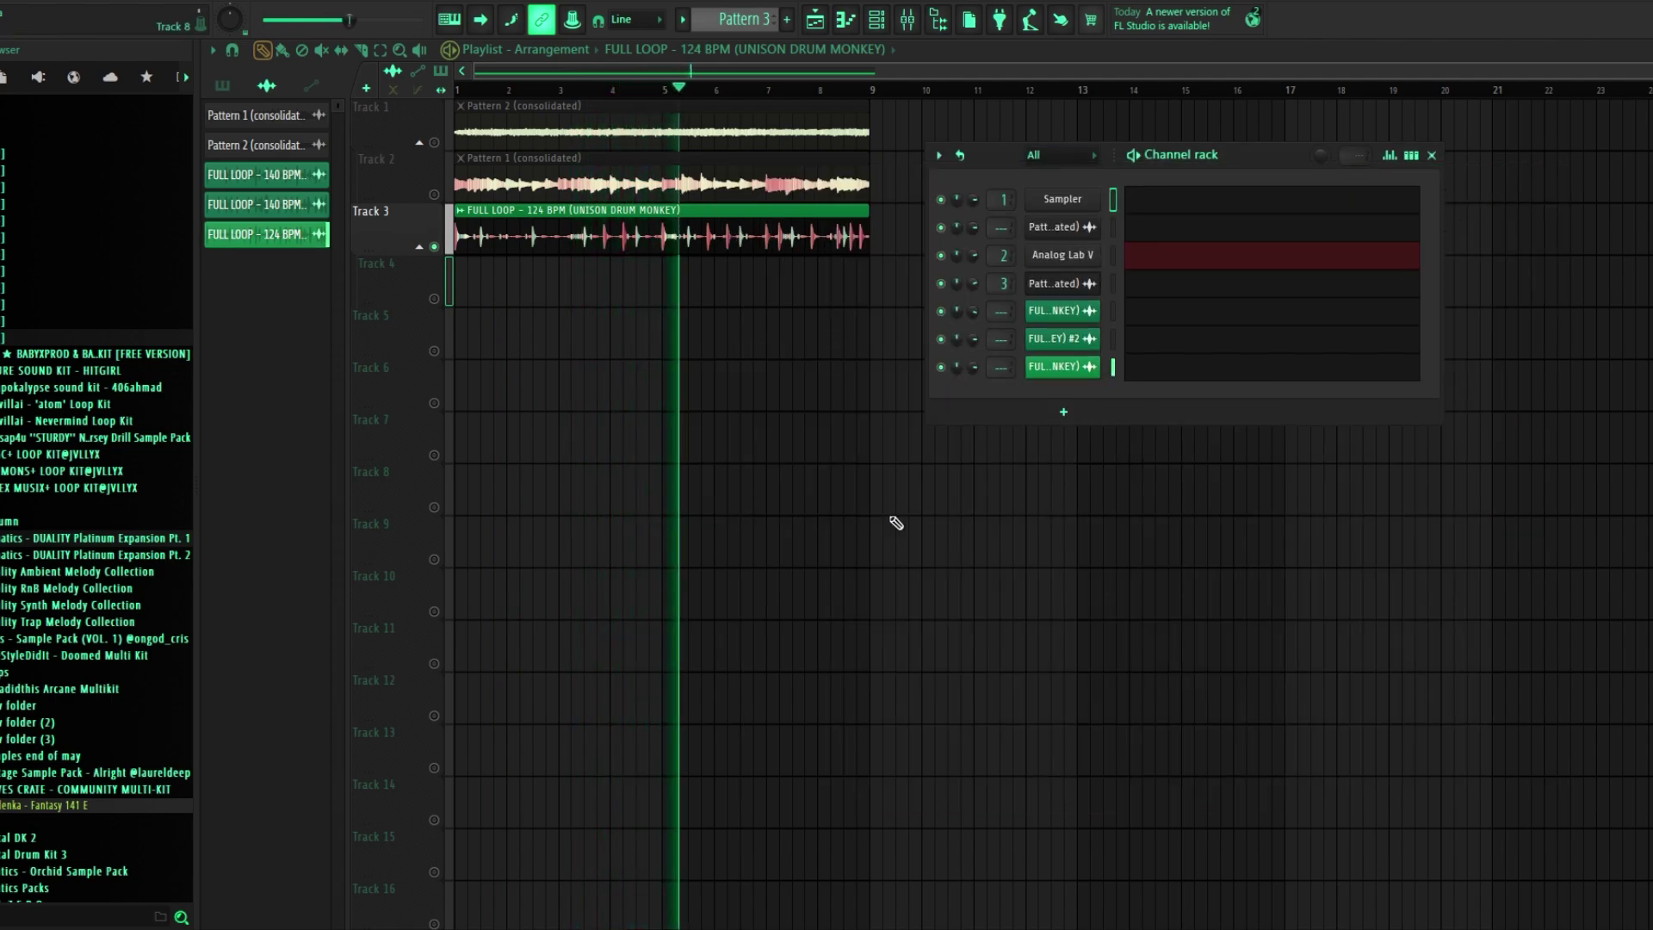
key("F6")
Unsolo Track 3 and set the time-stretching mode of the 124 BPM Drum Monkey loop to Auto
right_click(434, 247)
left_click_drag(988, 163, 749, 248)
left_click_drag(959, 125, 207, 434)
left_click(659, 392, "ctrl")
double_click(628, 238)
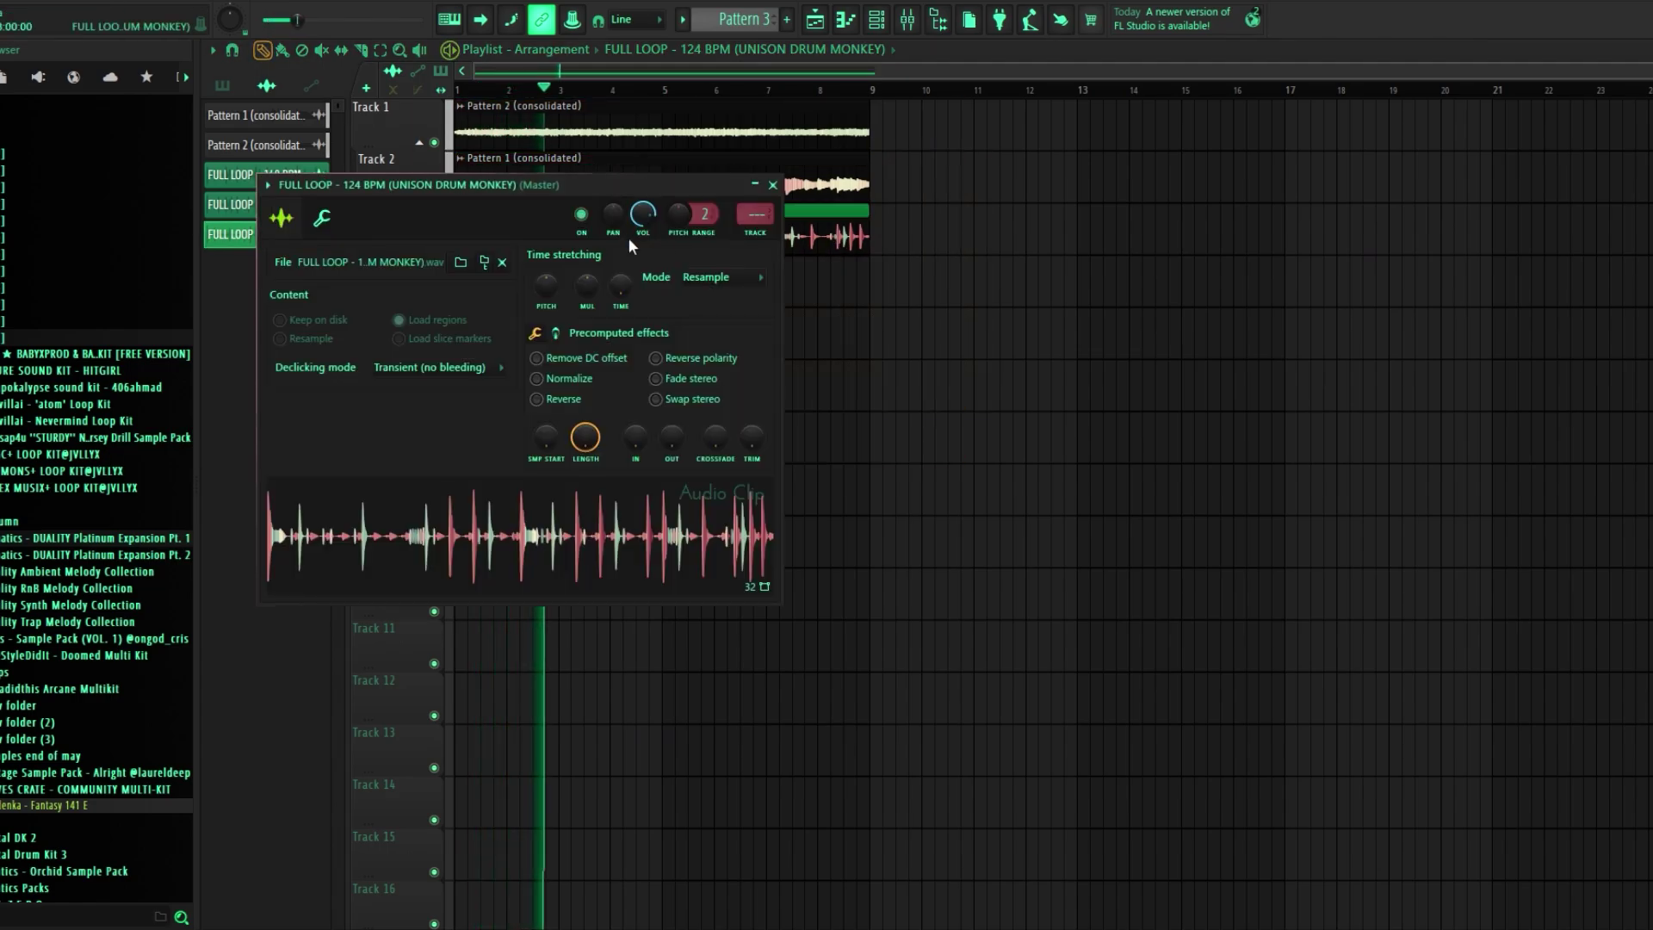
left_click(745, 283)
left_click(778, 296)
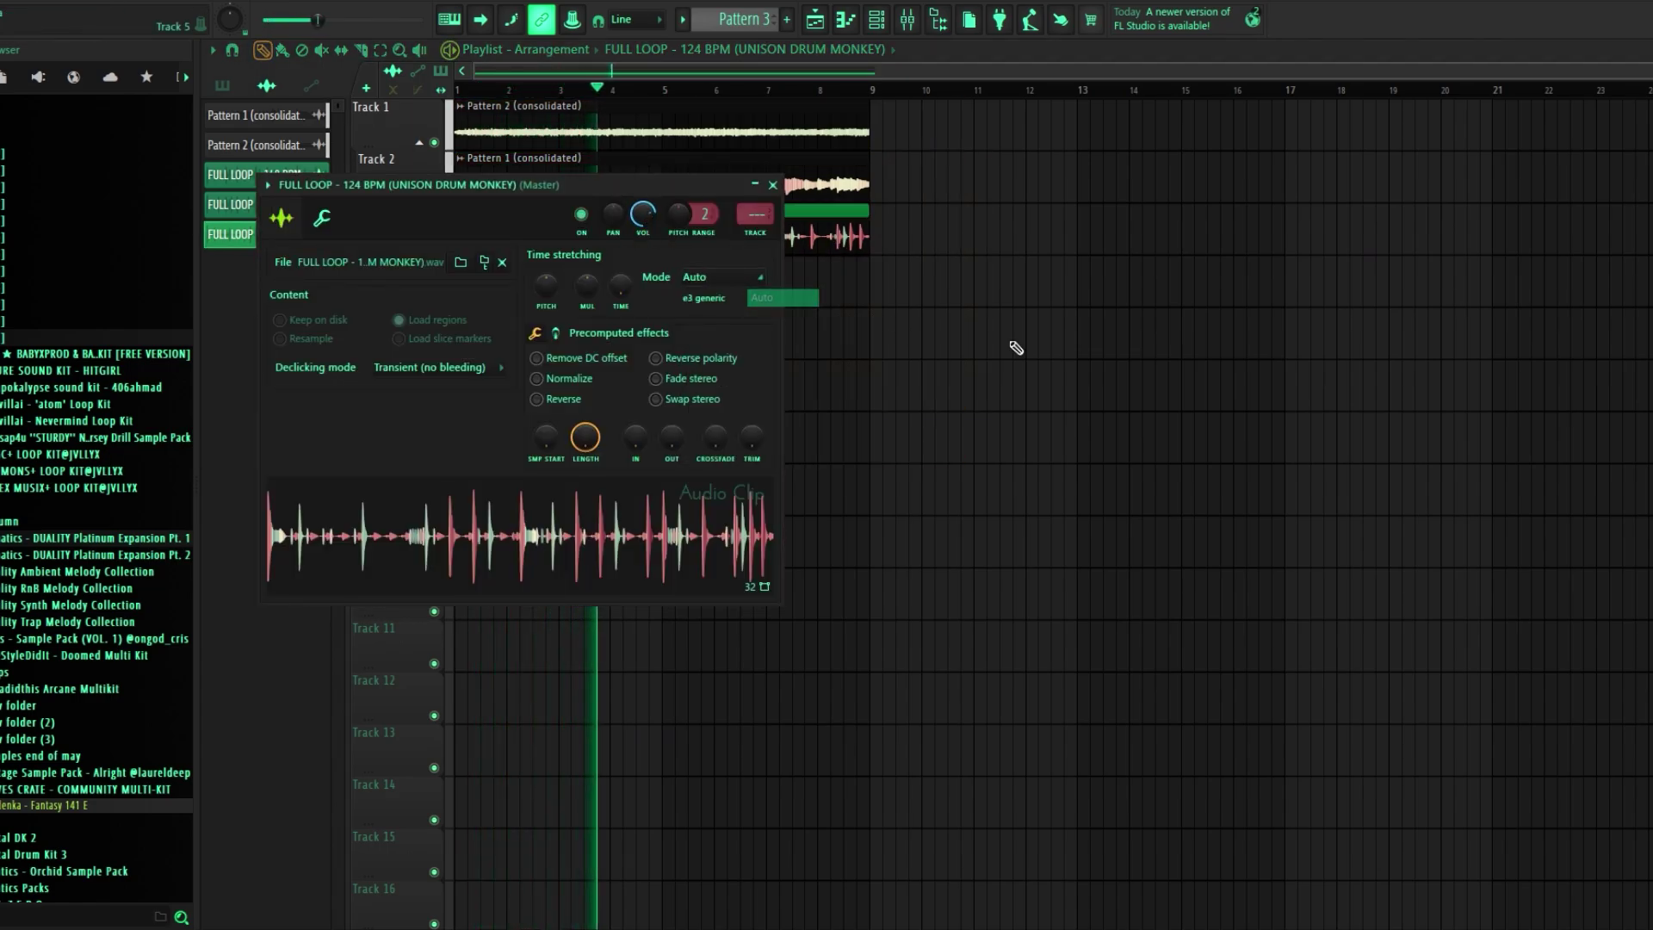
left_click_drag(986, 129, 112, 352)
left_click(767, 373, "ctrl")
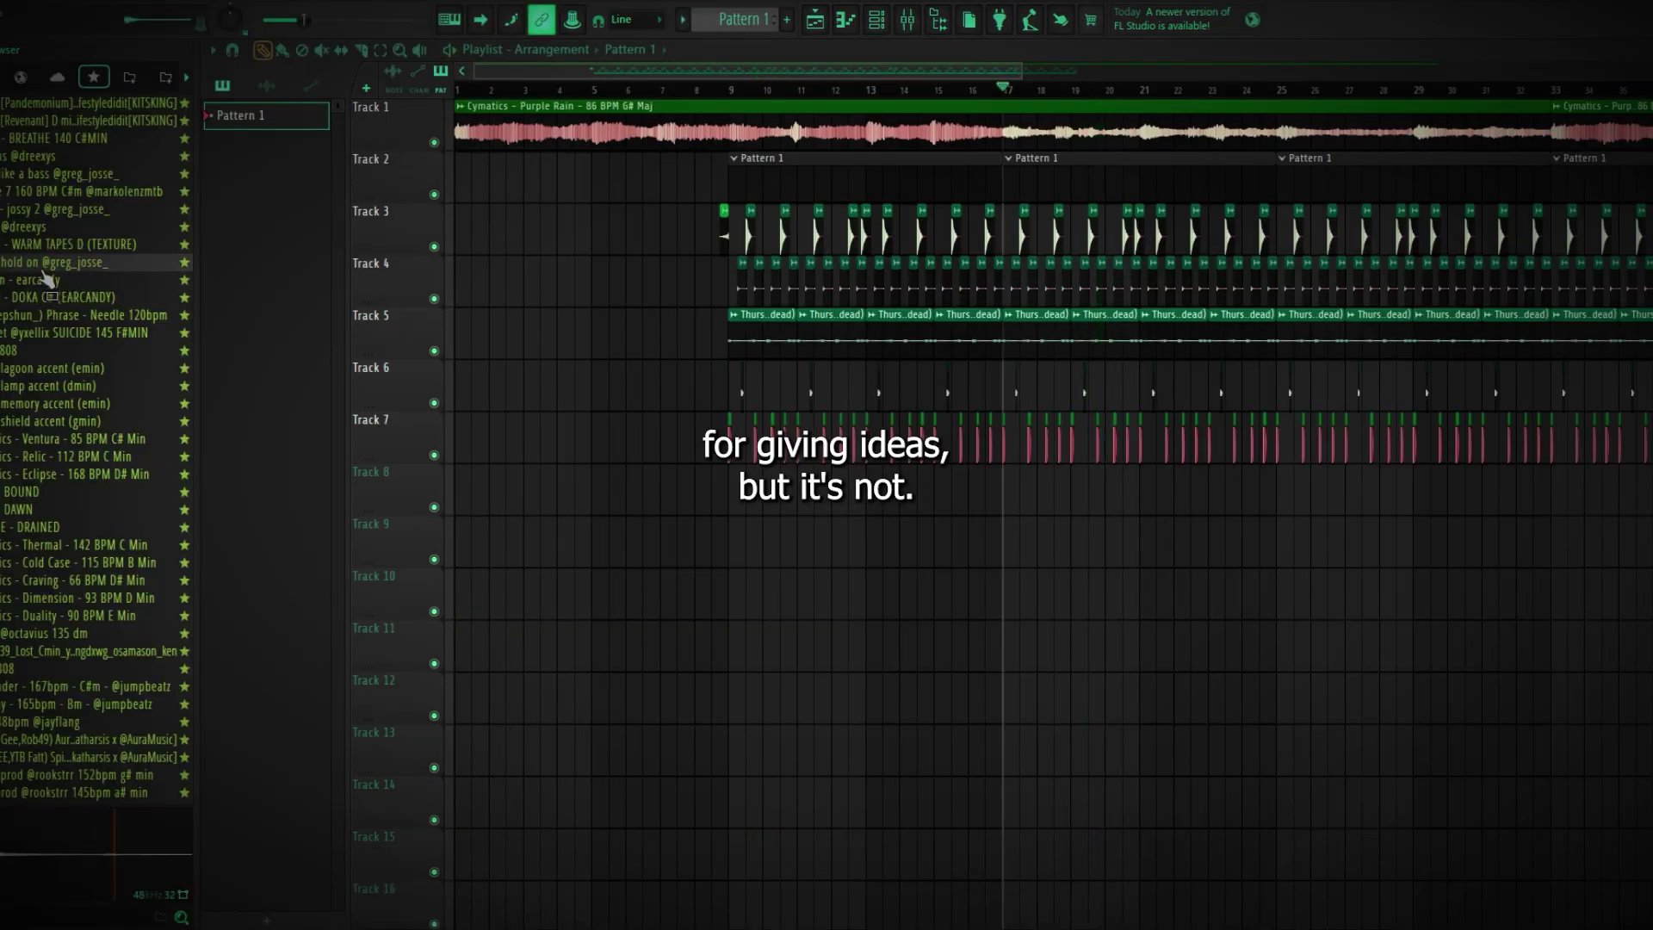
Place the KEYON - DOKA C# (EARCANDY) sample on Track 8 at bar 9 and play from there
left_click_drag(276, 202, 756, 473)
left_click(764, 90)
key("space")
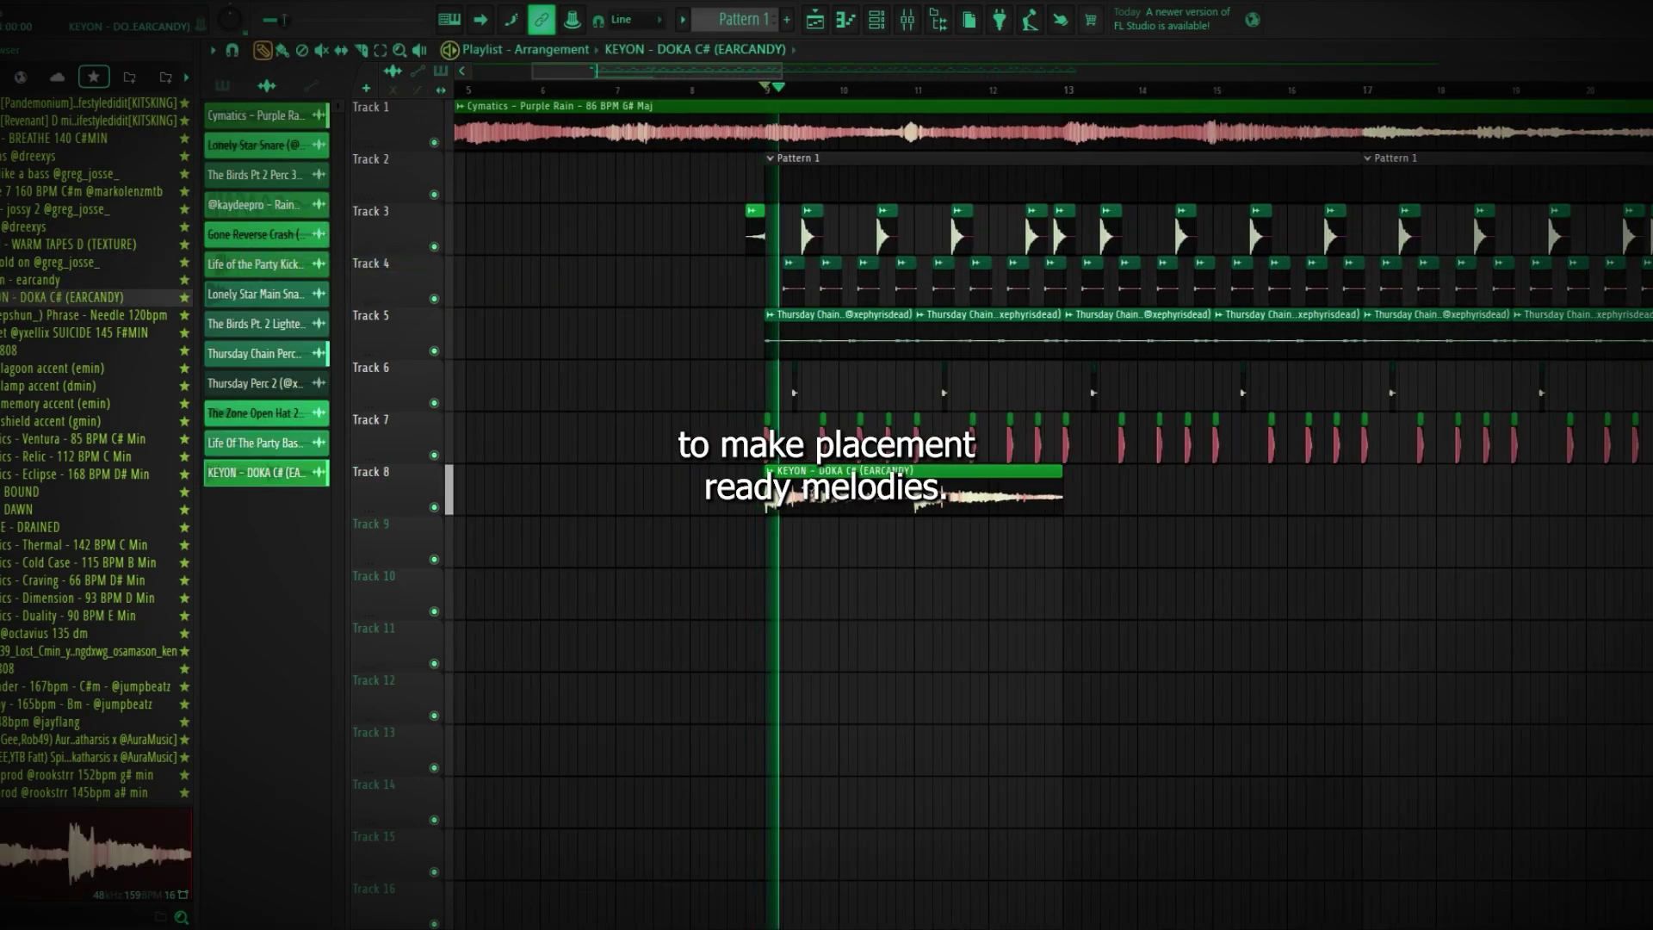
Open the KEYON - DOKA C# audio clip's settings and lower its volume while playing it against the beat
double_click(796, 472)
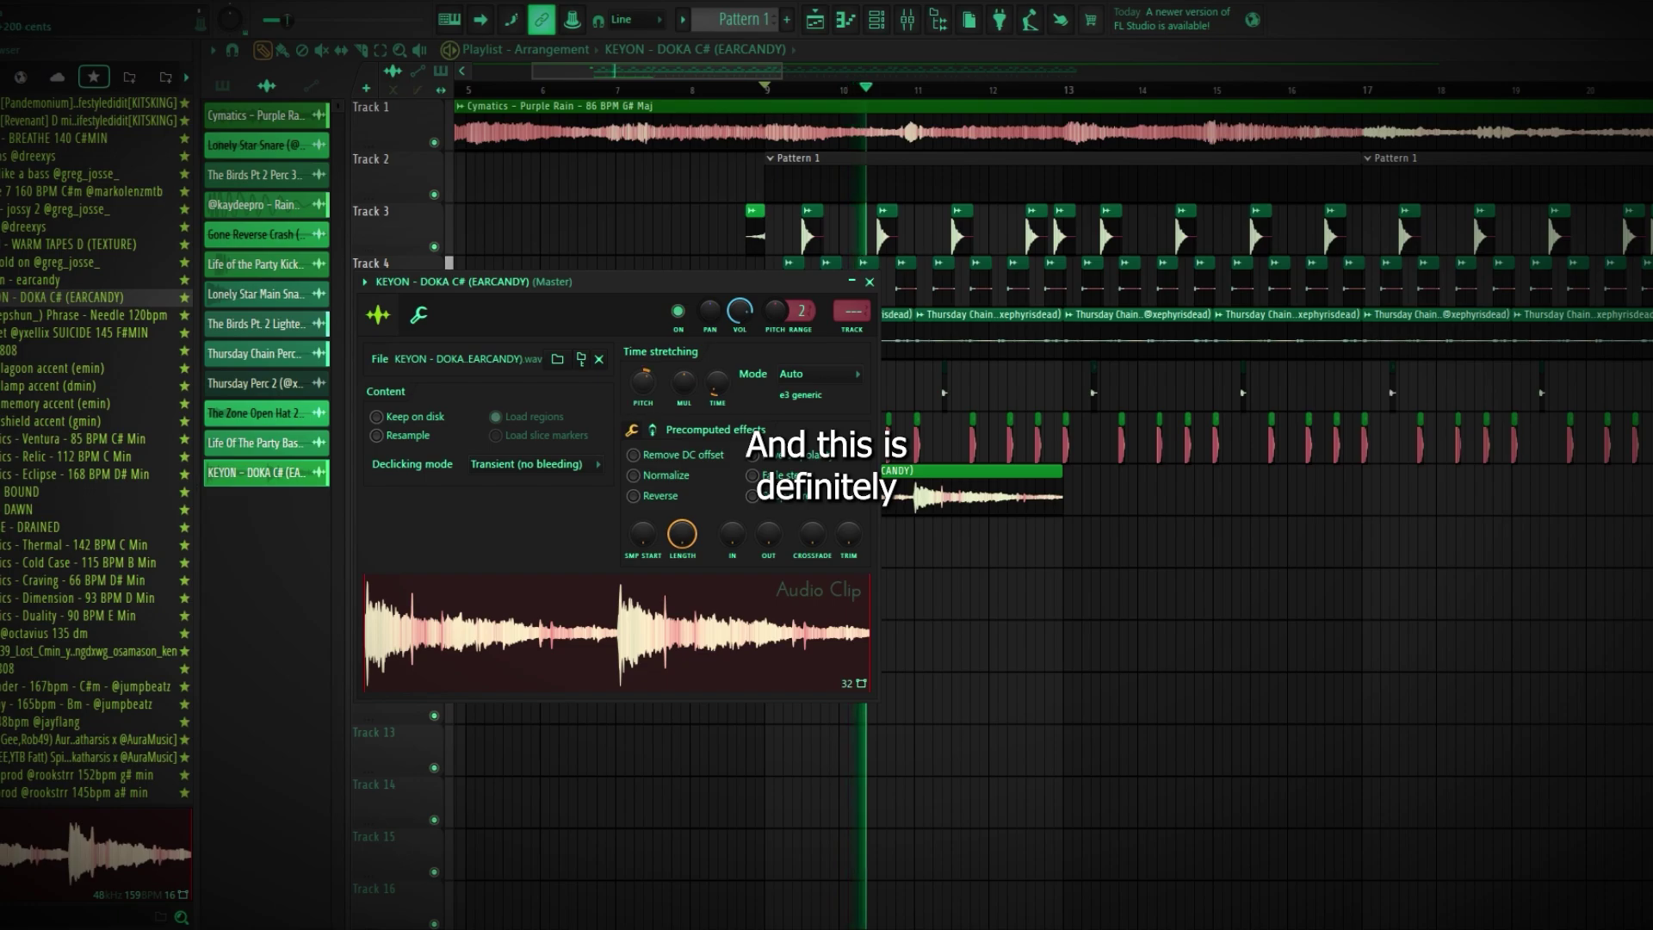
left_click_drag(740, 313, 740, 341)
key("space")
key("space")
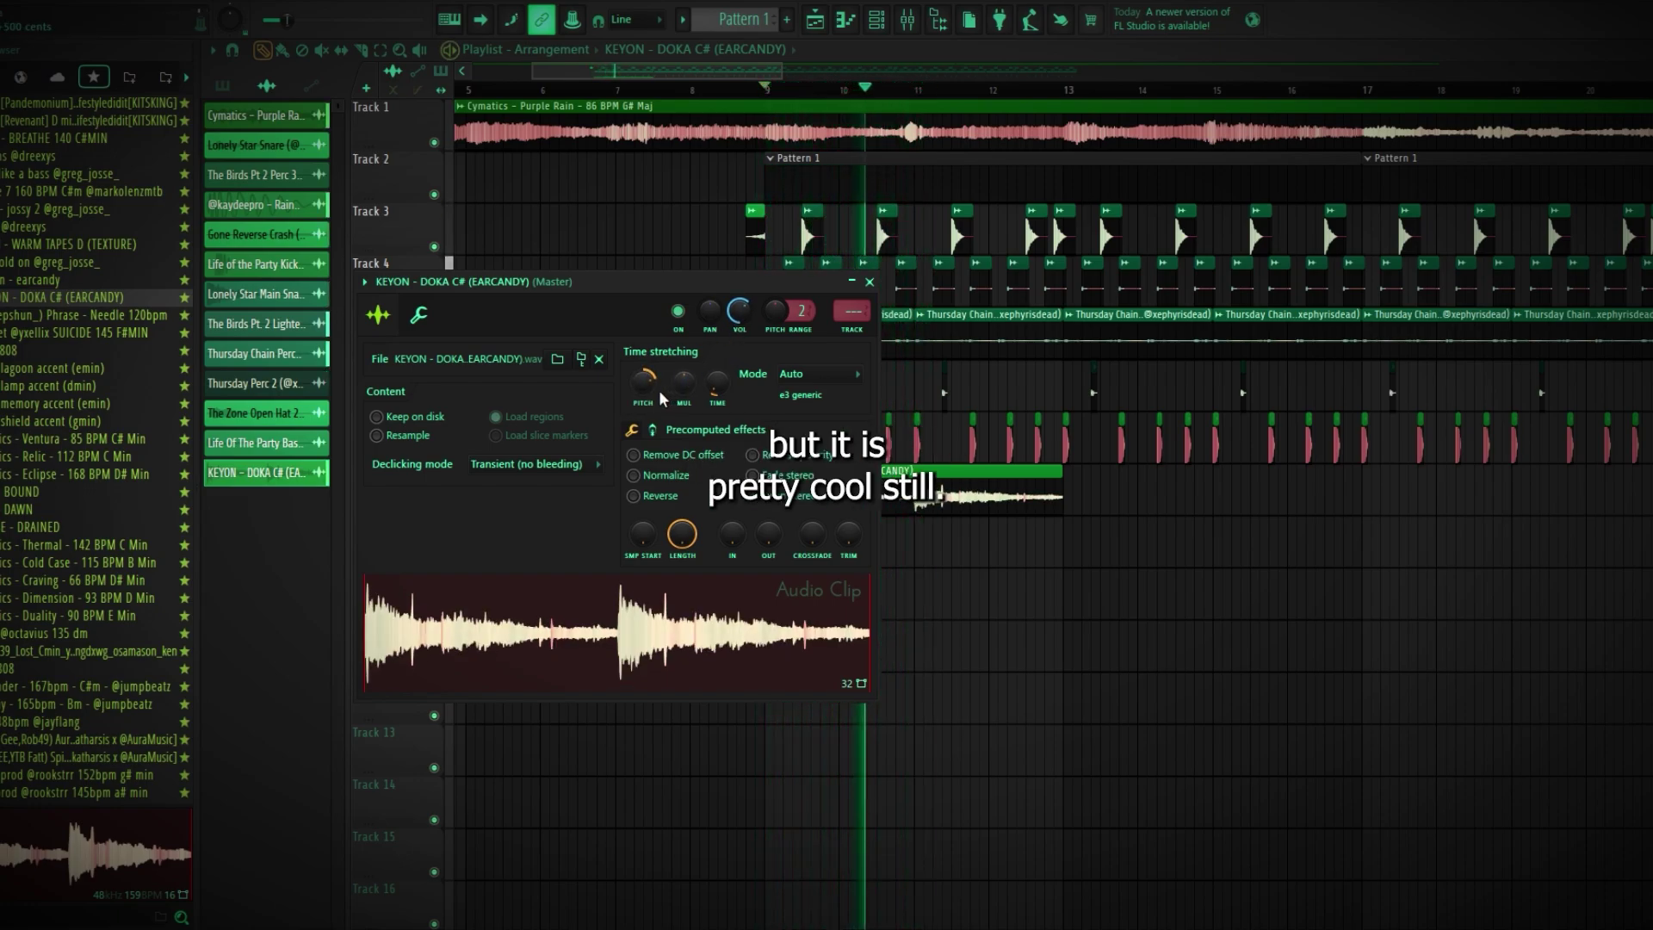
key("space")
key("space")
Try different time-stretching pitch shifts on the KEYON - DOKA C# clip during playback, ending on a raised pitch
left_click_drag(647, 379, 647, 393)
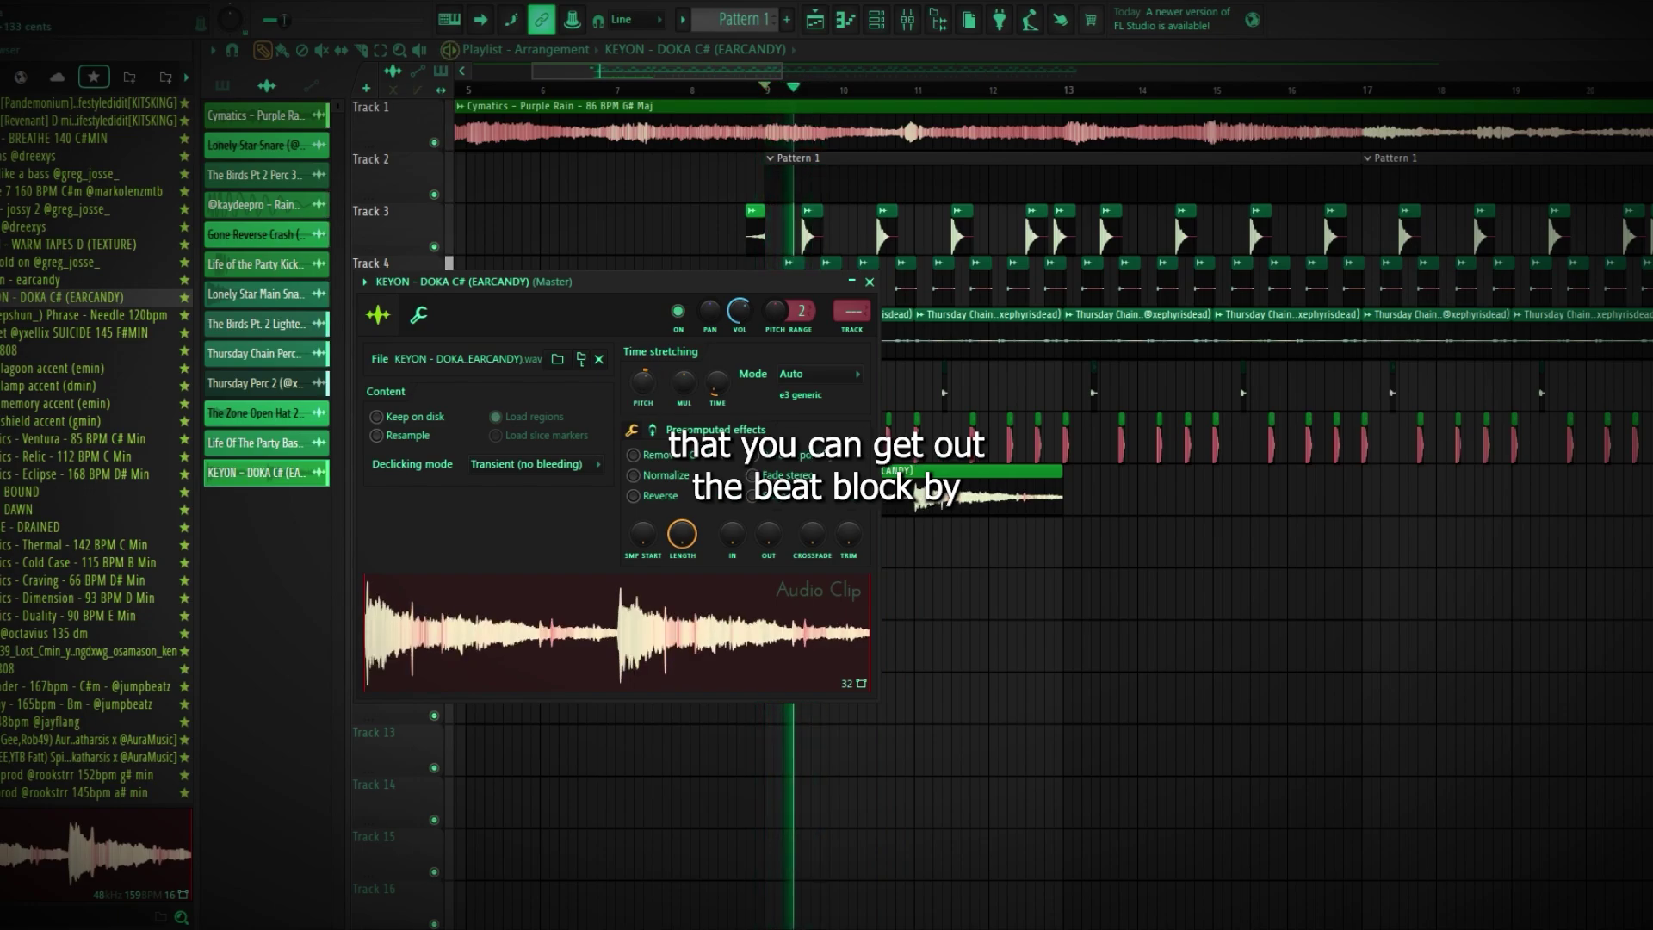
left_click_drag(643, 382, 643, 374)
key("space")
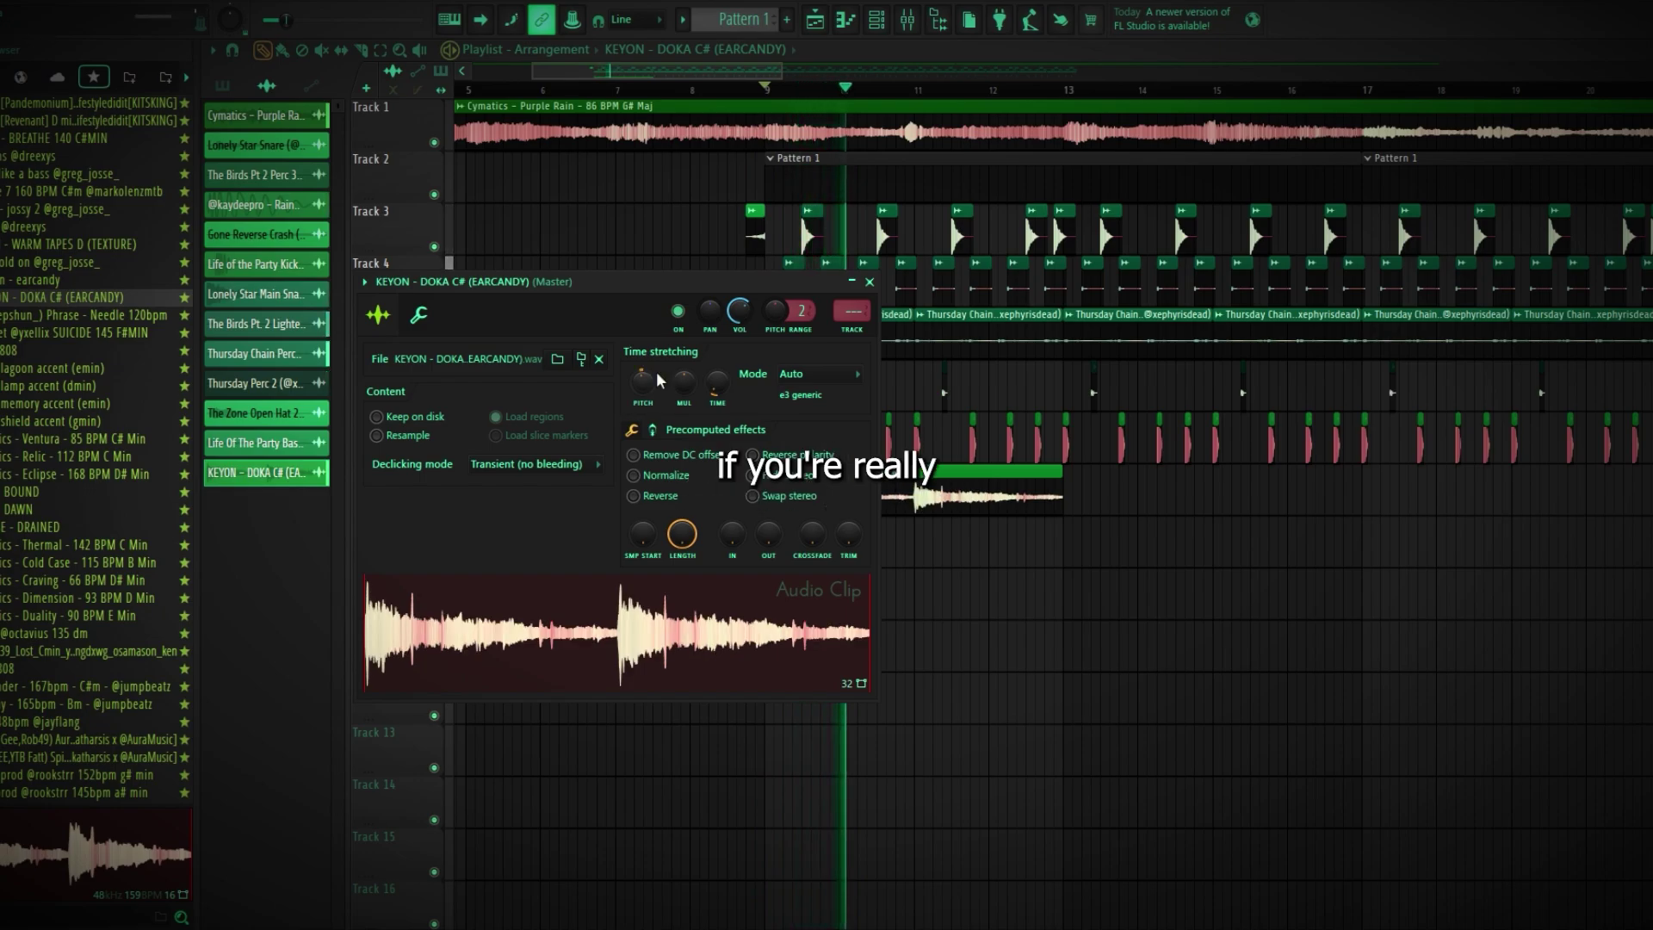
key("space")
key("space")
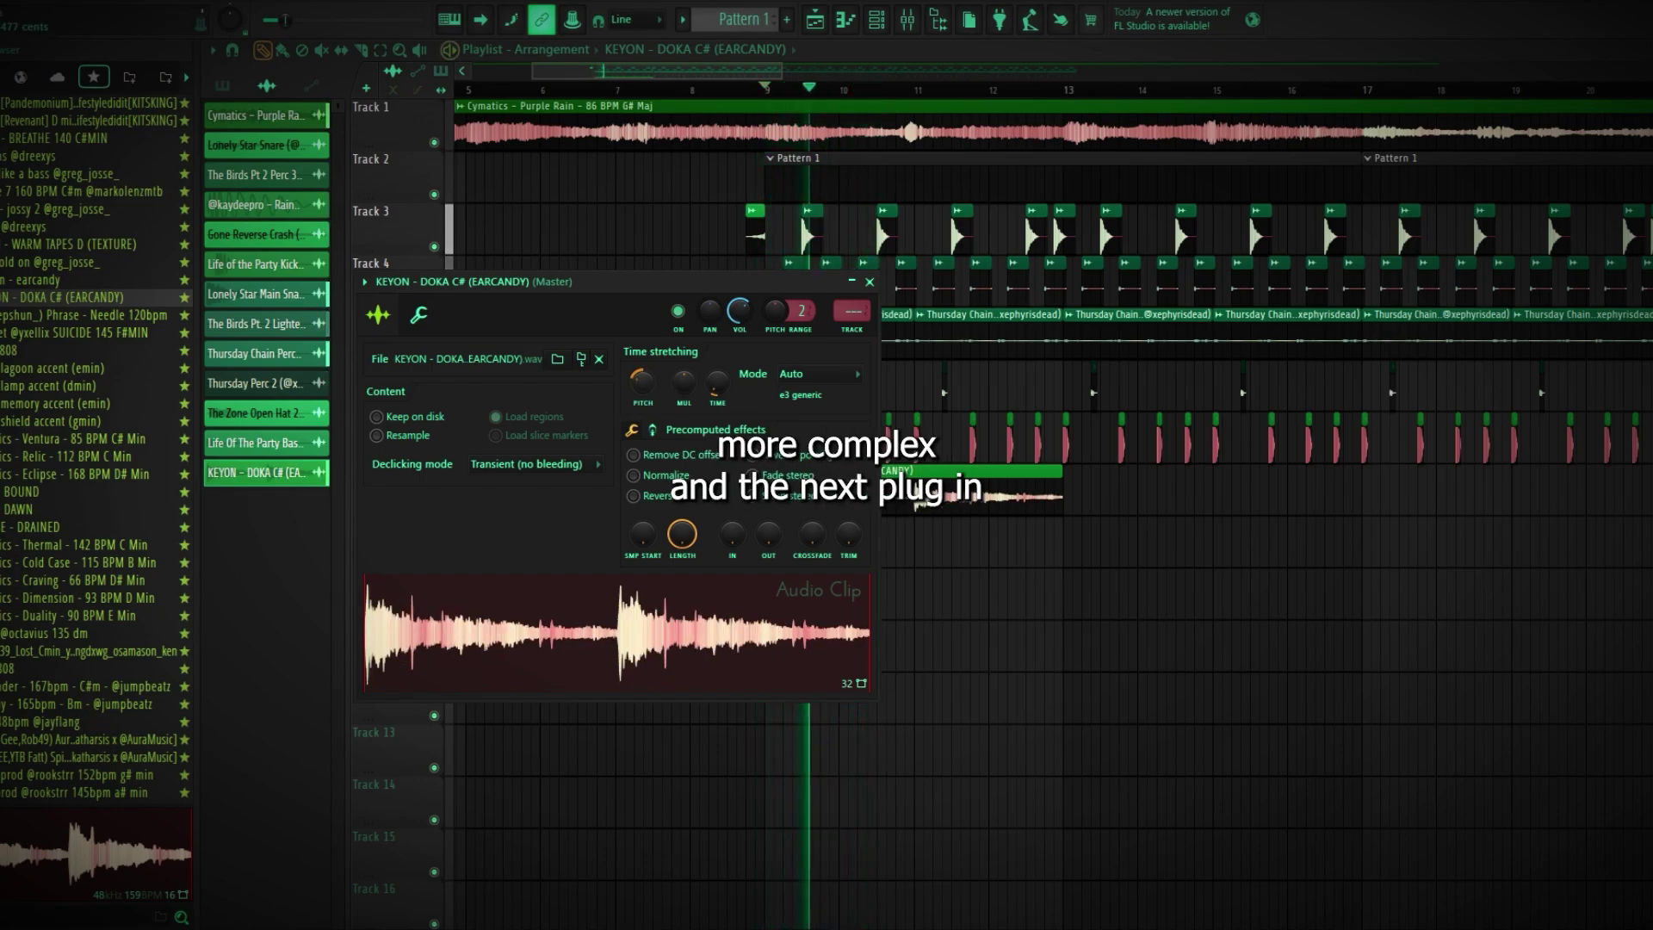
key("space")
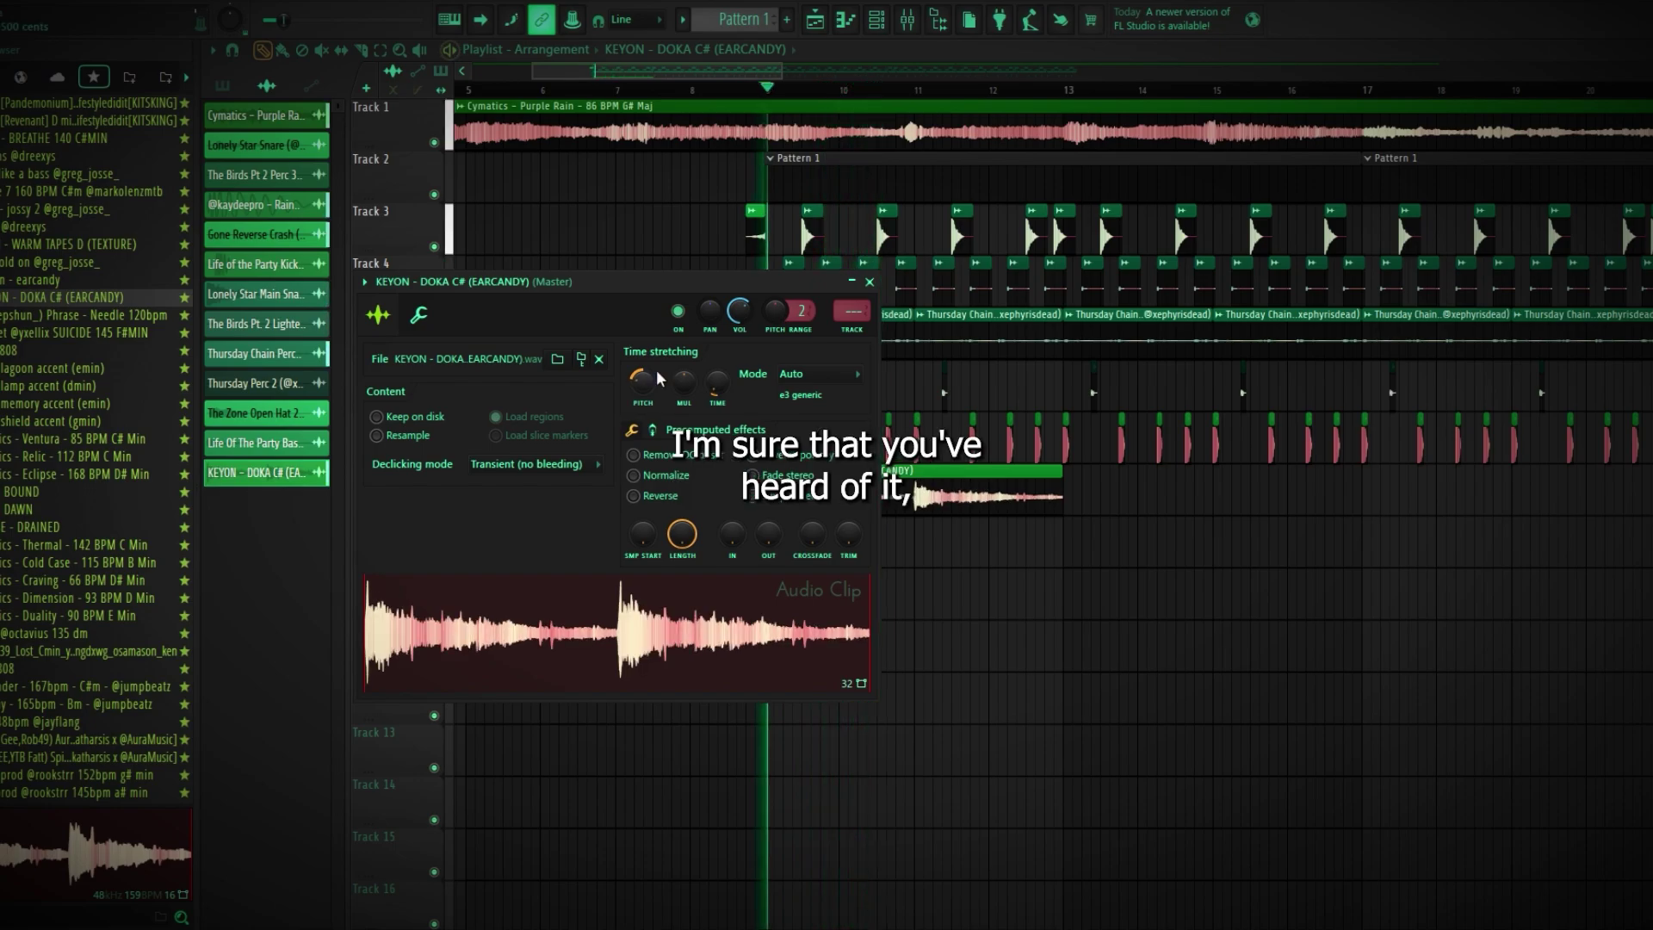
mouse_move(654, 375)
left_mouse_down()
mouse_move(654, 362)
mouse_move(644, 386)
mouse_move(659, 379)
left_mouse_up()
key("space")
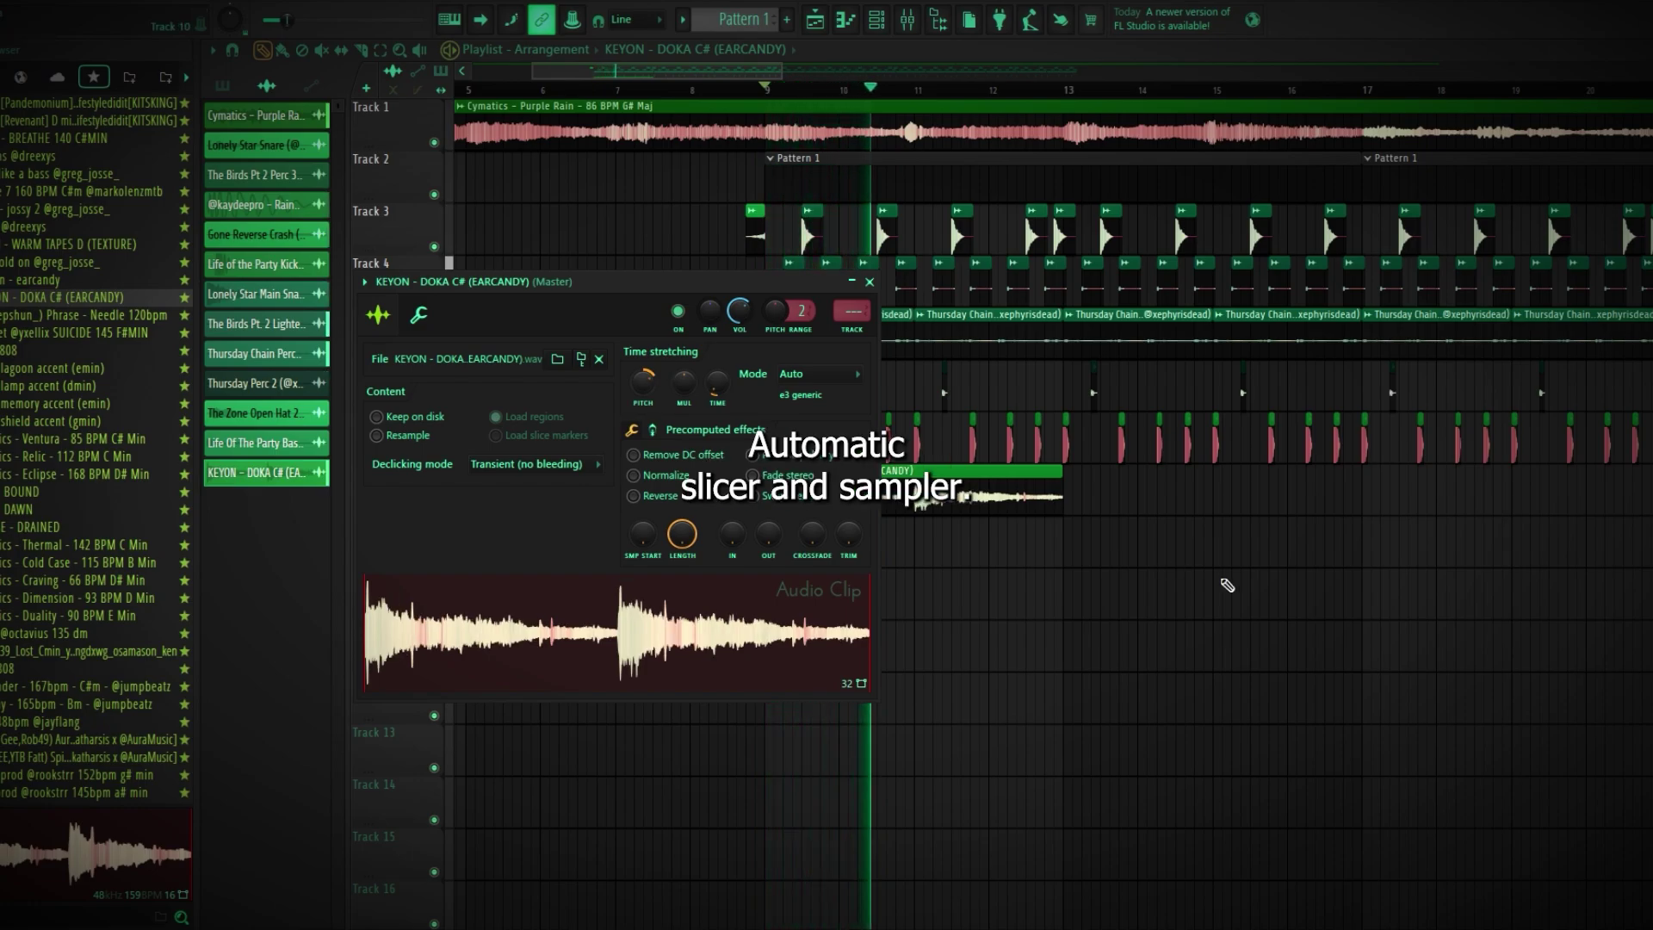
Repeat the KEYON - DOKA C# clip along Track 8 by duplicating it up to bar 33
left_click_drag(1192, 576, 973, 489)
key("ctrl+b")
scroll(919, 539, "down", 4)
left_click_drag(1094, 551, 657, 513)
key("ctrl+b")
key("ctrl+b")
scroll(801, 553, "down", 4)
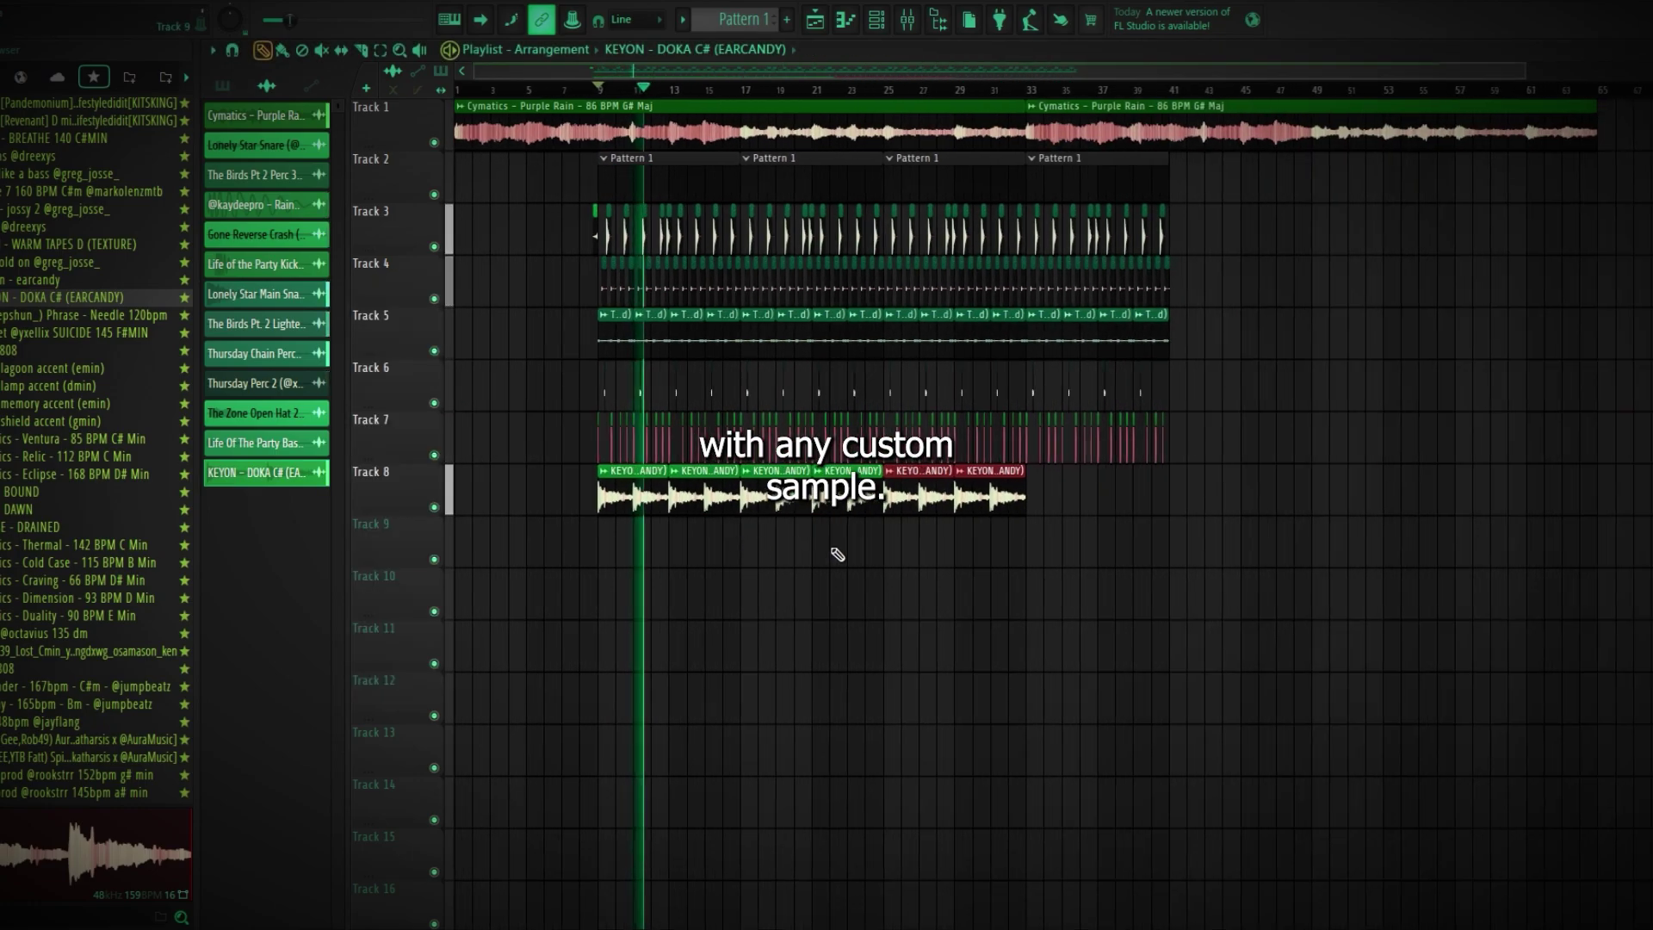
Delete surplus KEYON - DOKA C# copies on Track 8 and arrange pairs under the first and third Pattern 1 blocks
left_click(800, 554, "ctrl")
scroll(797, 553, "up", 4)
right_click(1107, 508)
right_click(1194, 510)
scroll(1072, 507, "down", 3)
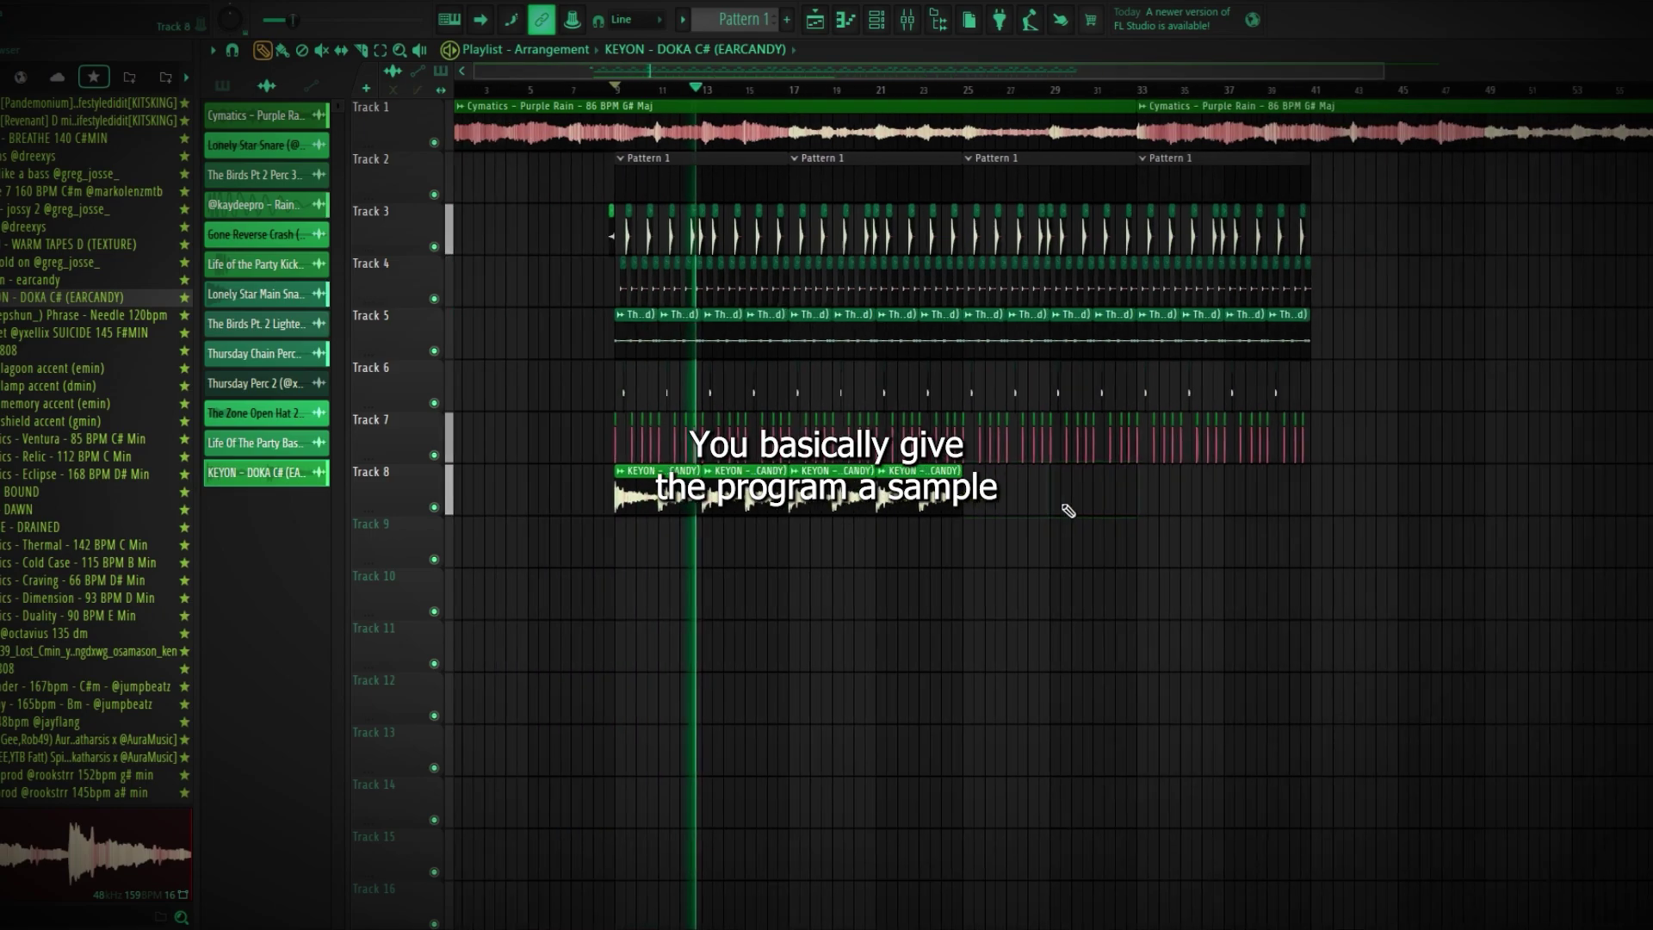
scroll(1073, 507, "down", 1)
right_click(829, 498)
right_click(919, 485)
left_click_drag(891, 484, 975, 510)
key("space")
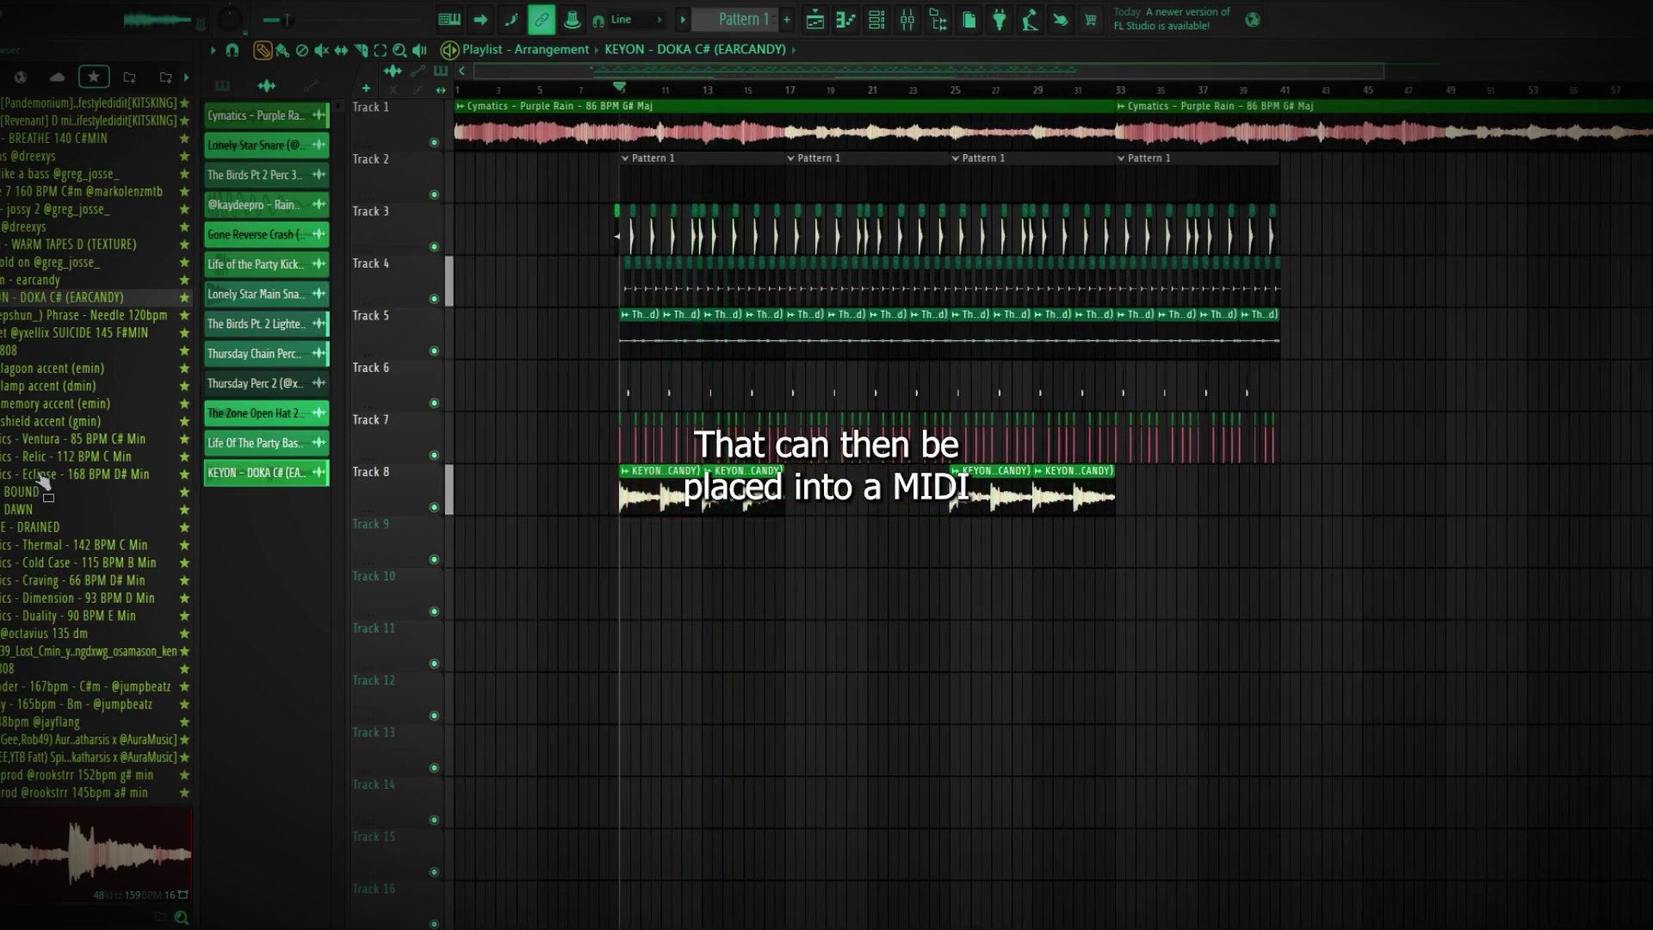
Preview other favourite samples in the browser, including Eclipse - 168 BPM D# Min, Ventura - 85 BPM C# Min and memory accent (emin)
left_click(40, 473)
left_click(44, 437)
left_click(47, 408)
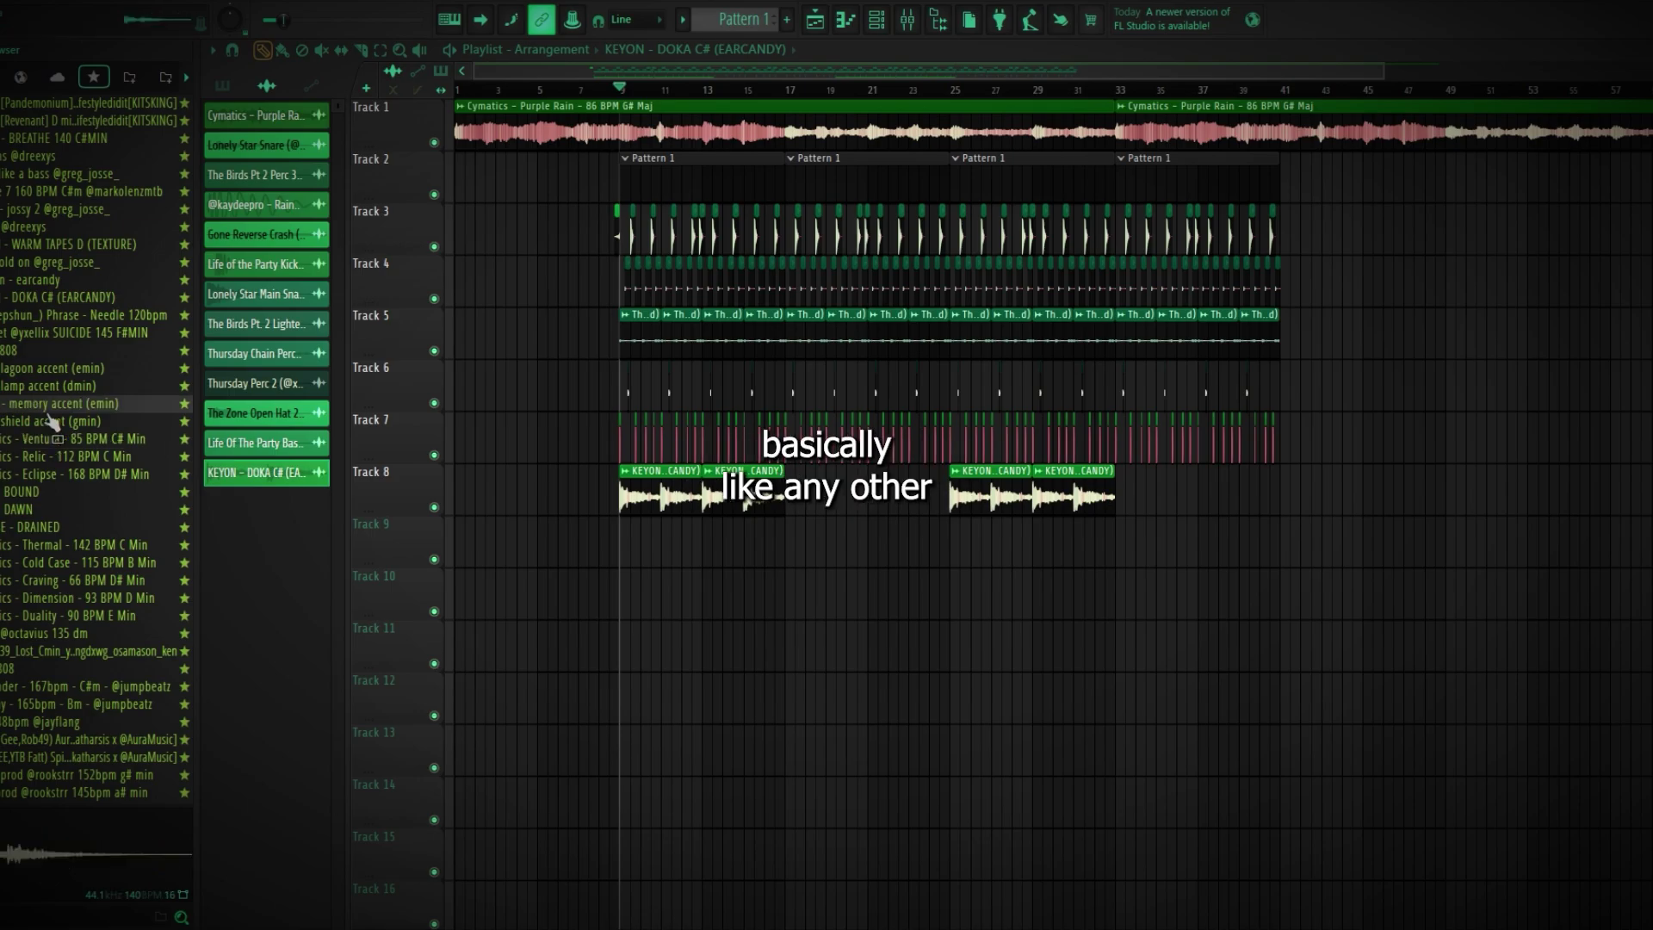
Add the BASS - BOUND sample as a new channel and adjust the decay of its volume envelope
left_click(50, 354)
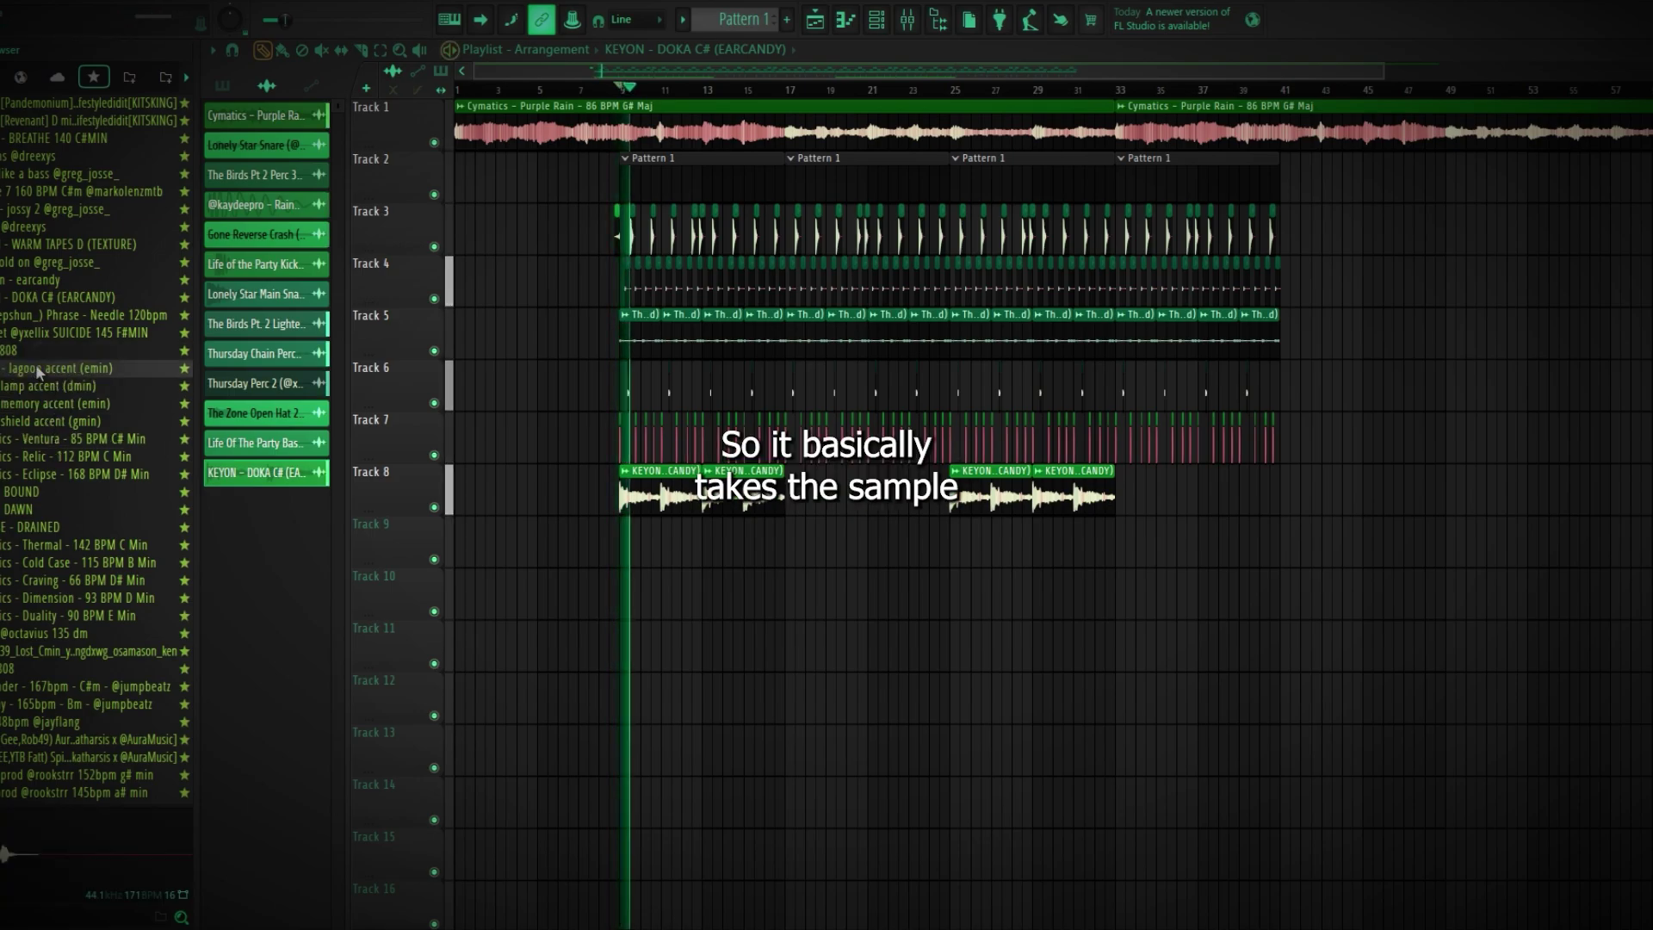
left_click(53, 299)
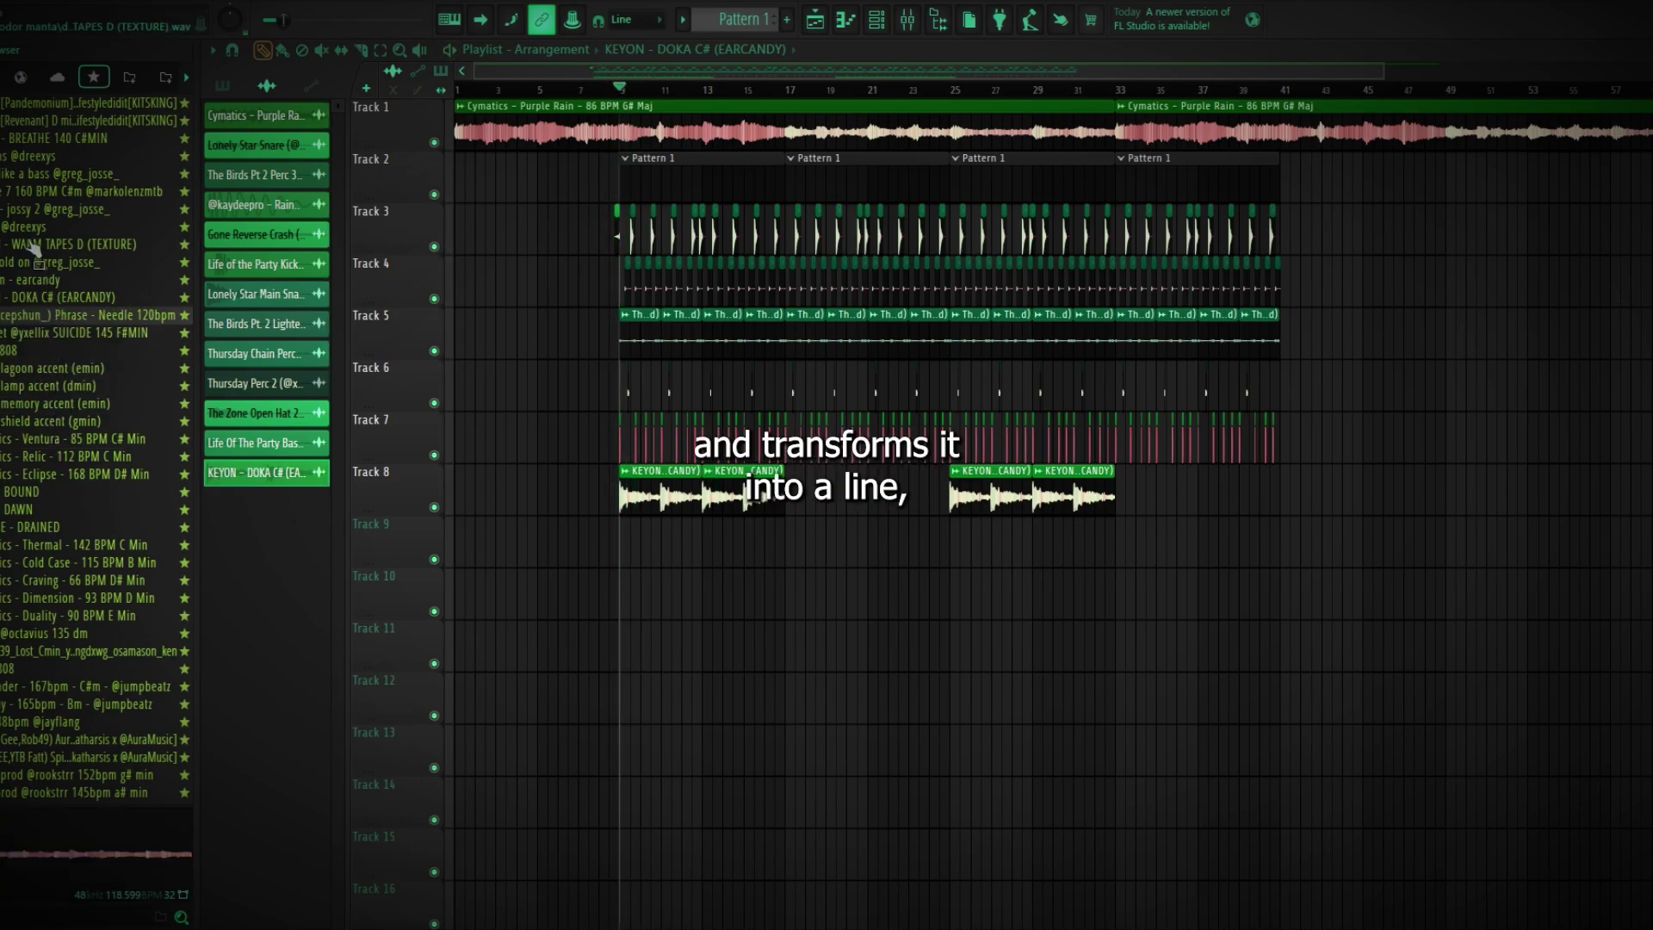
left_click_drag(49, 495, 986, 391)
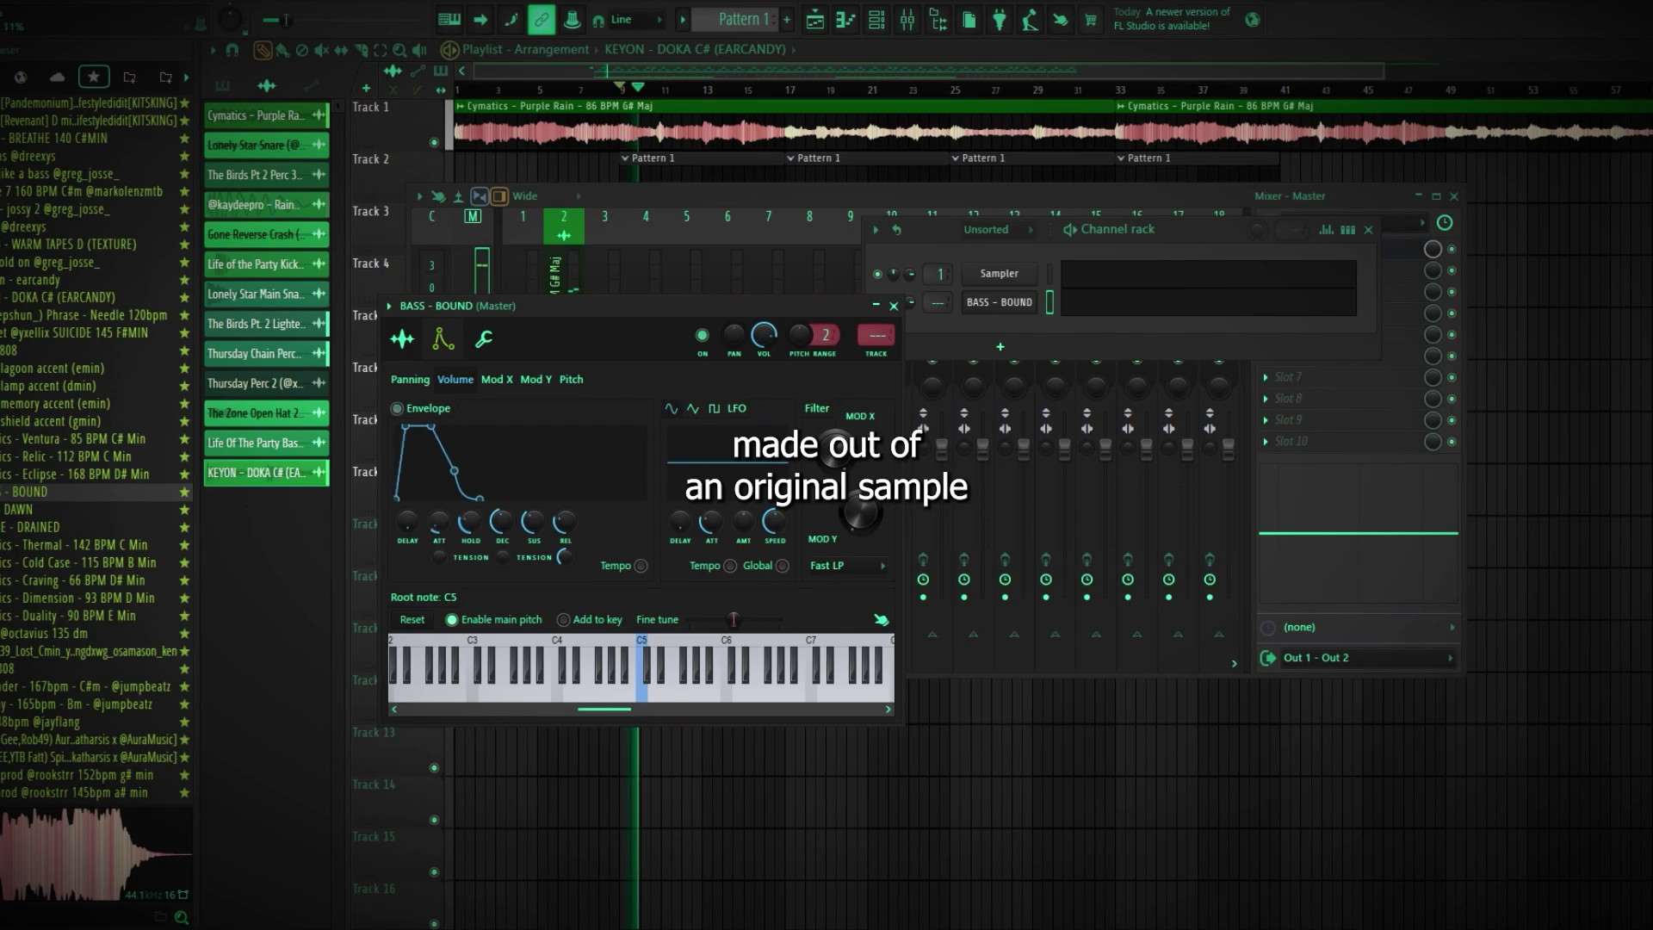
left_click_drag(493, 527, 495, 568)
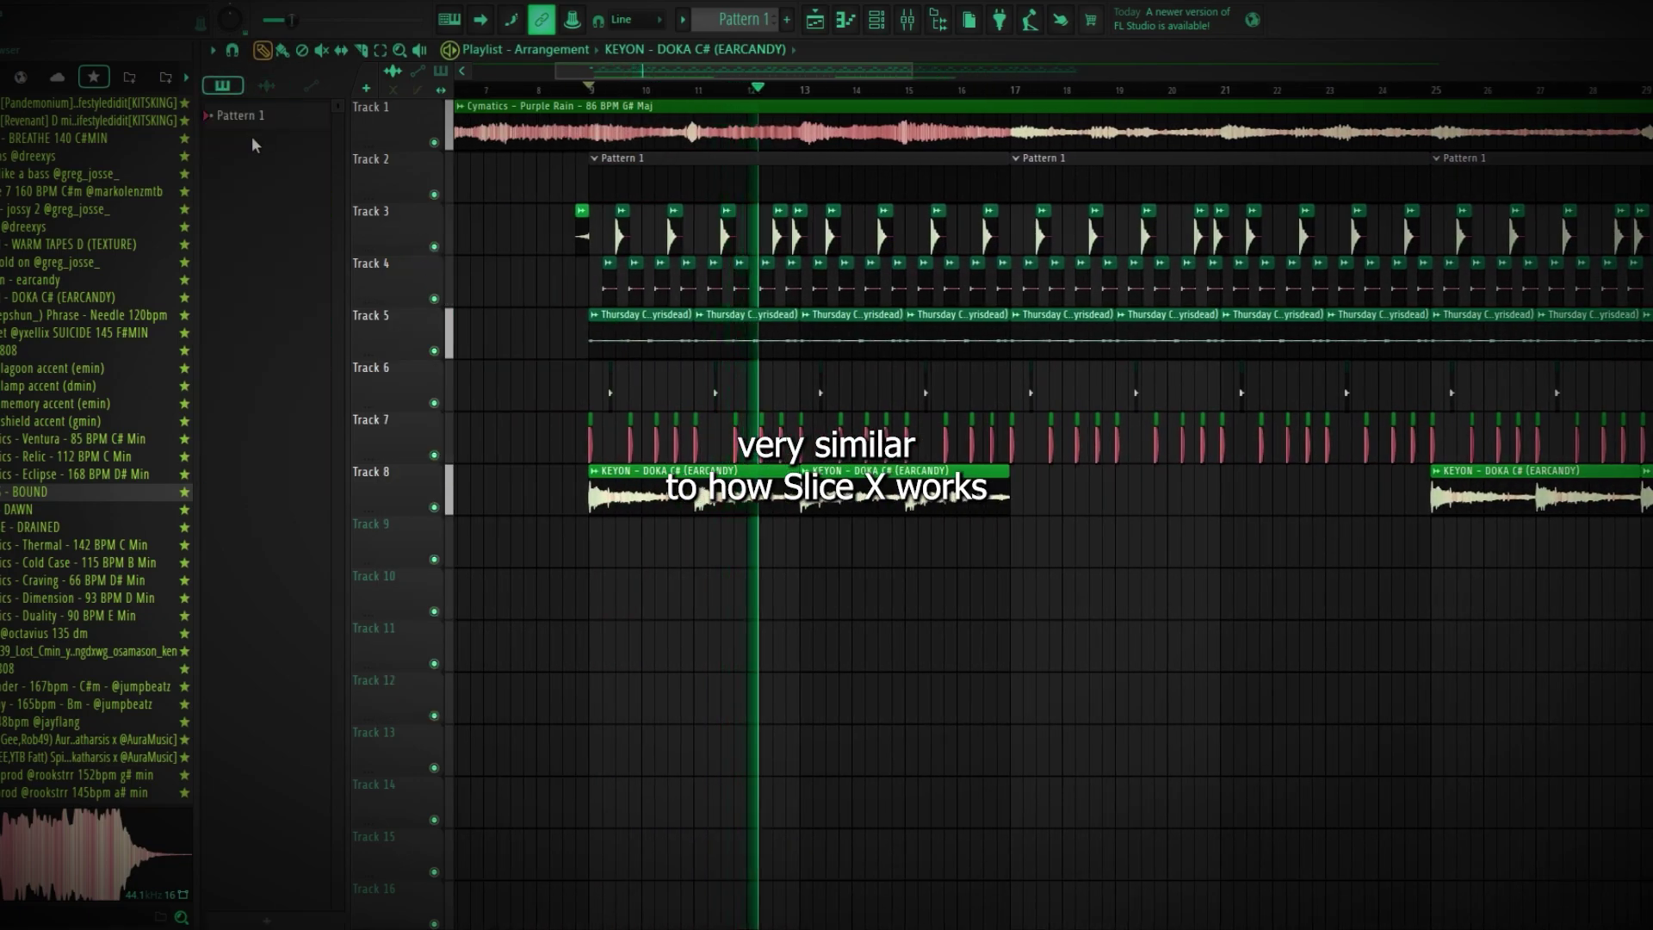
Open Pattern 1's piano roll for the BASS - BOUND channel
right_click(255, 145)
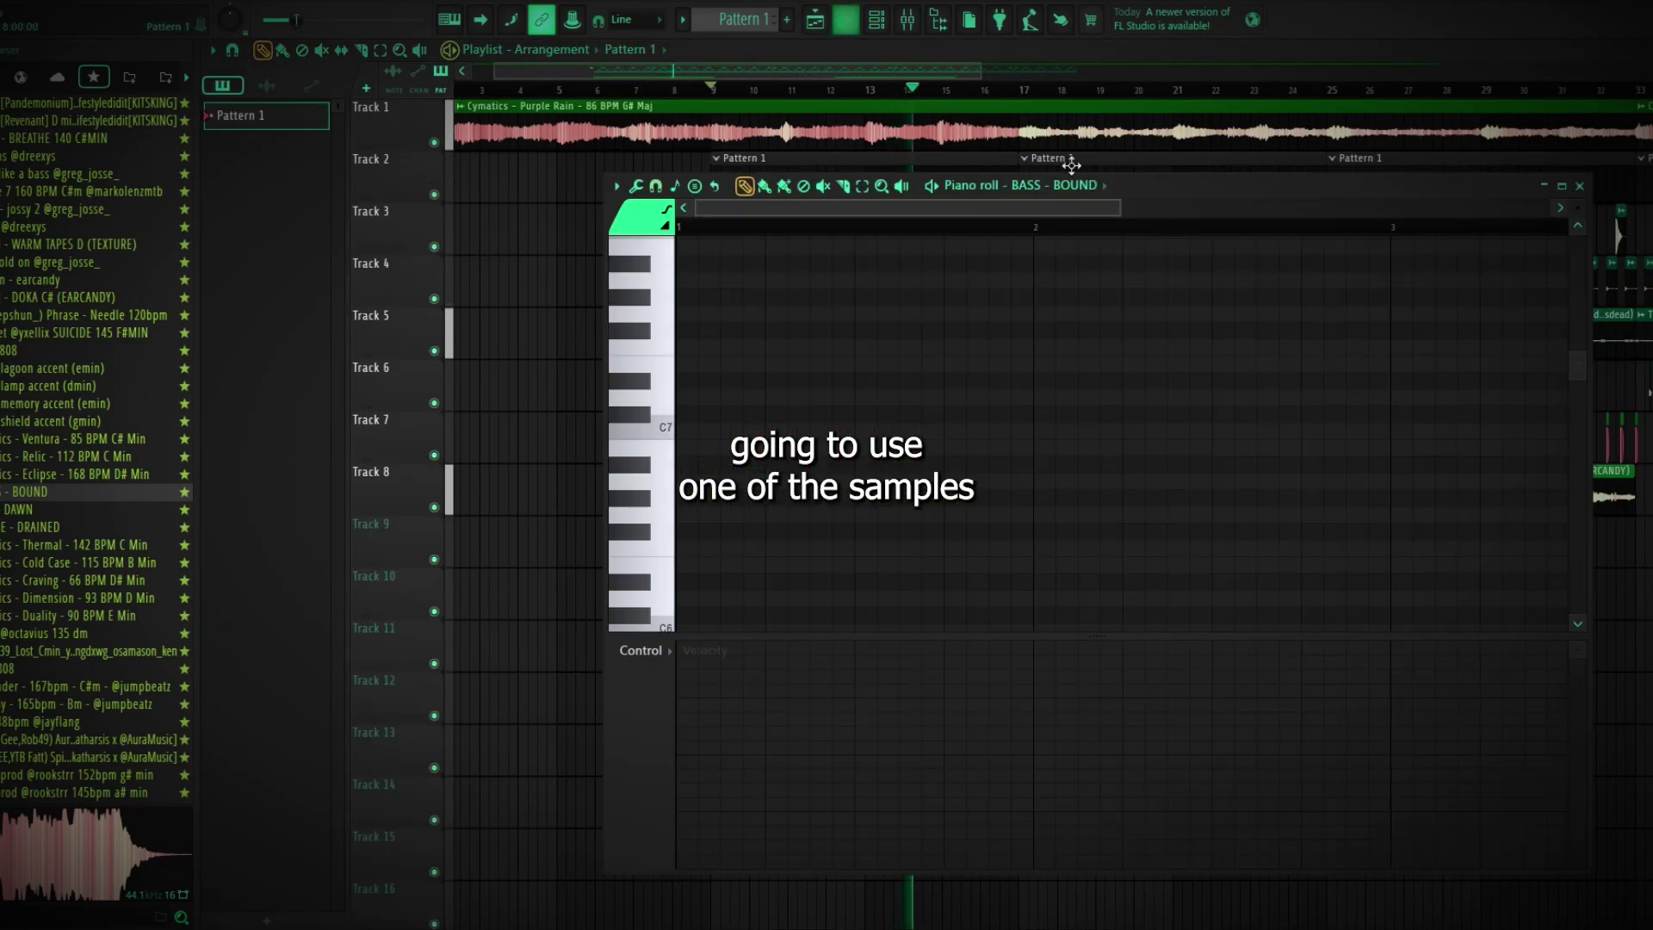
left_click(1067, 185)
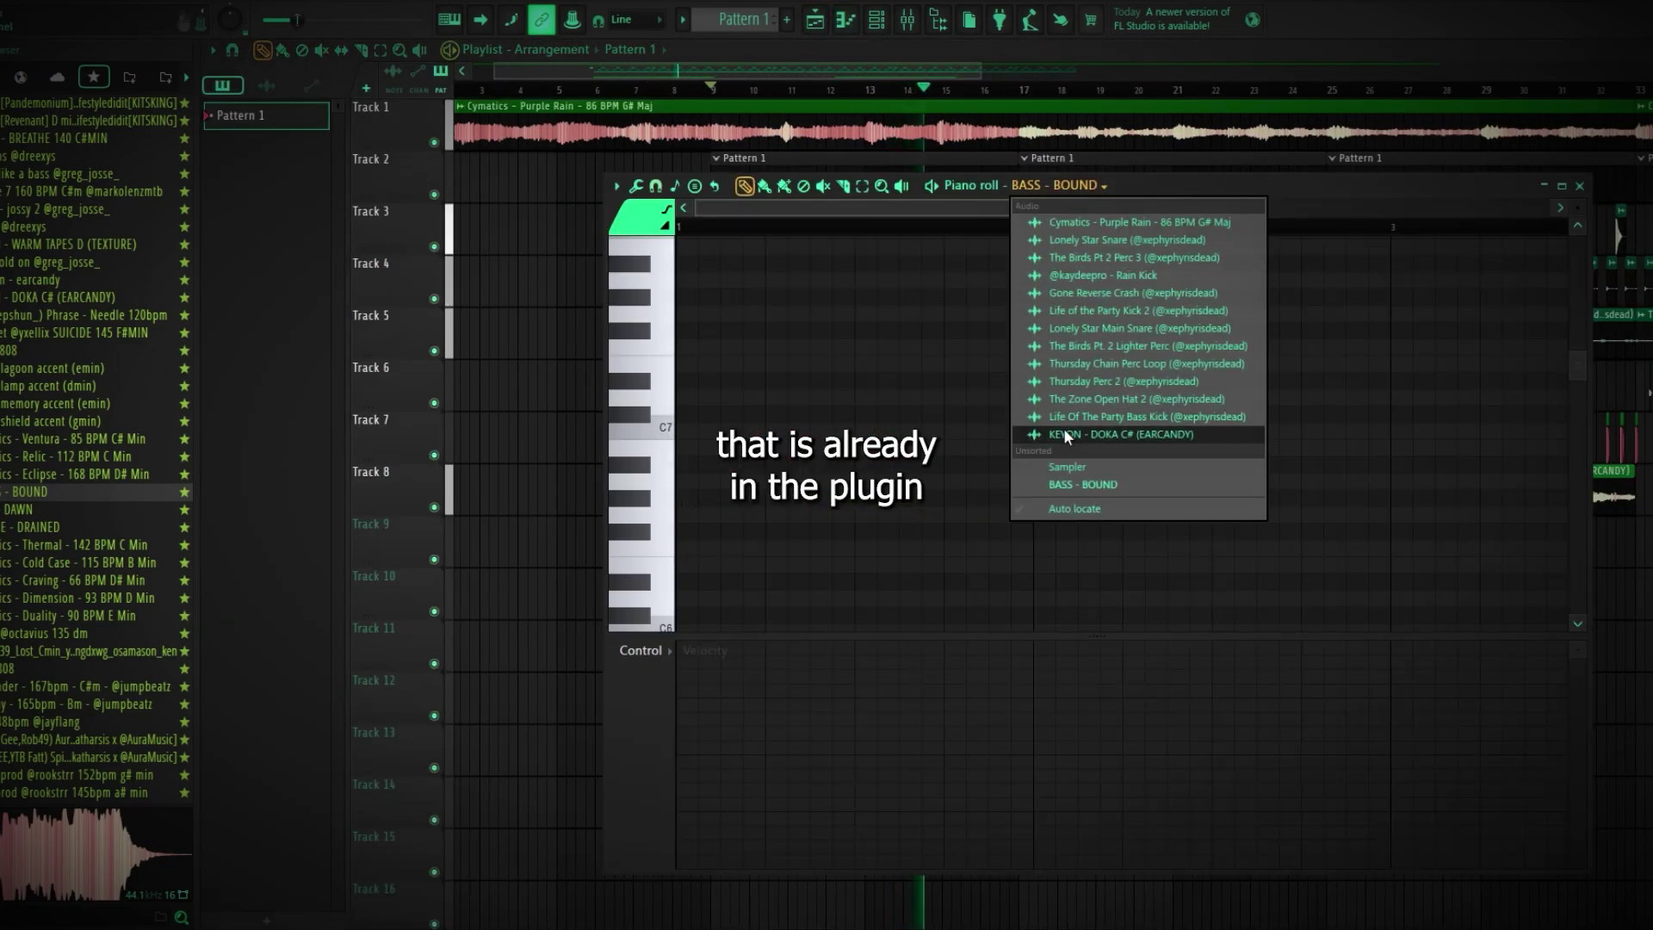
left_click(1078, 488)
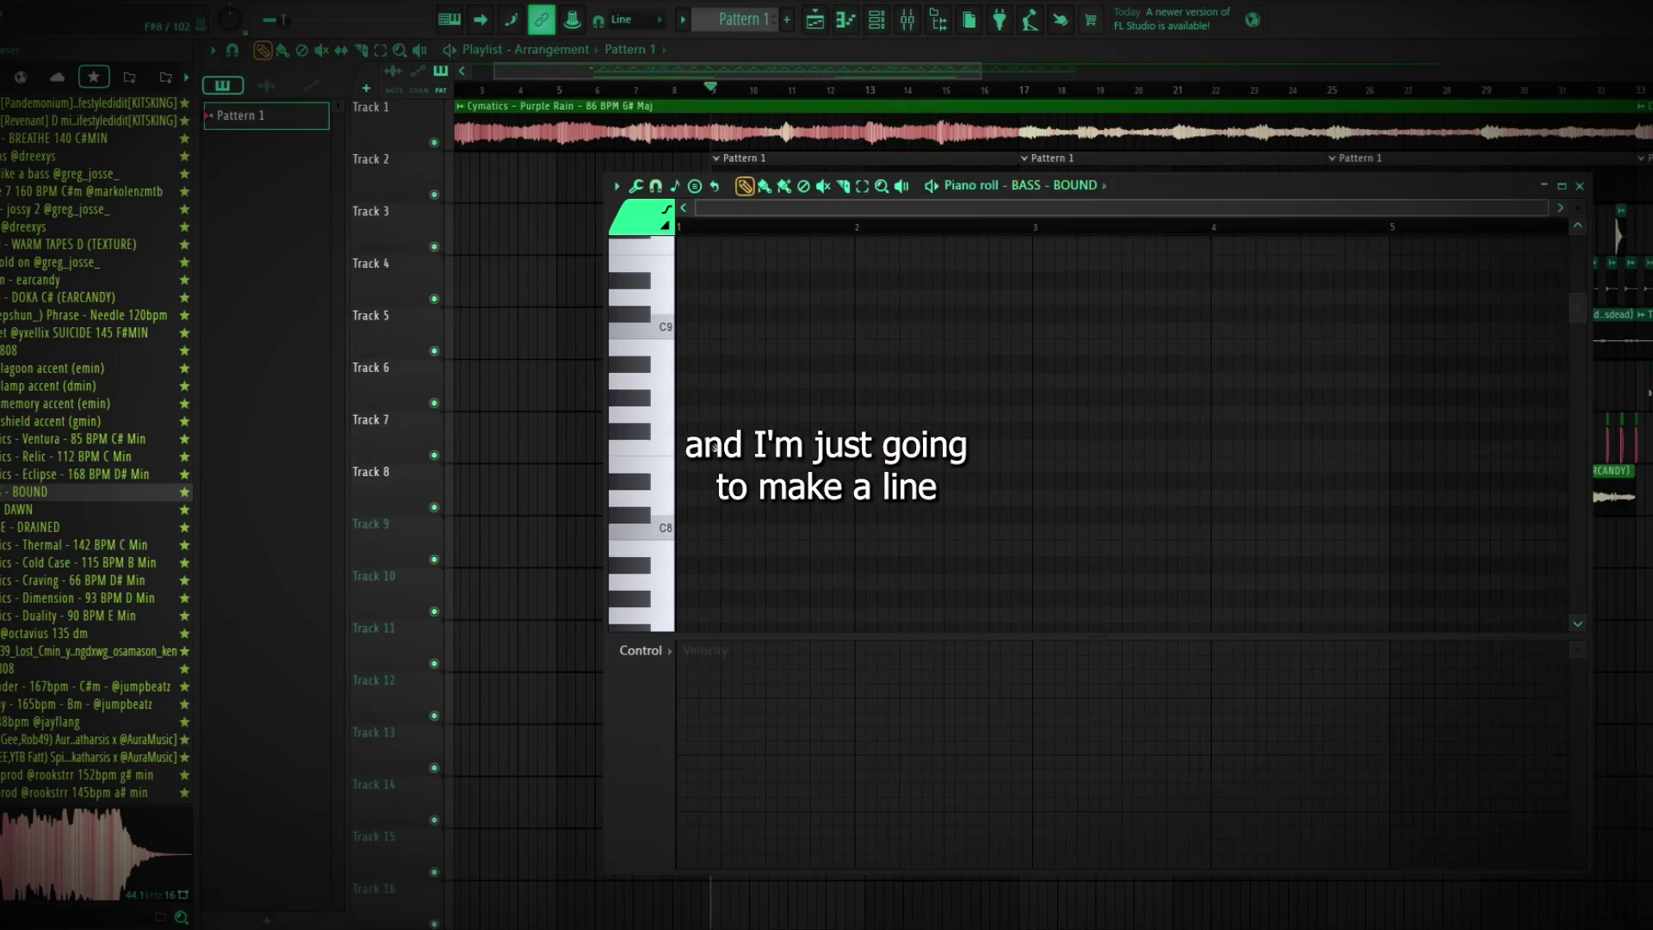
scroll(721, 514, "down", 8)
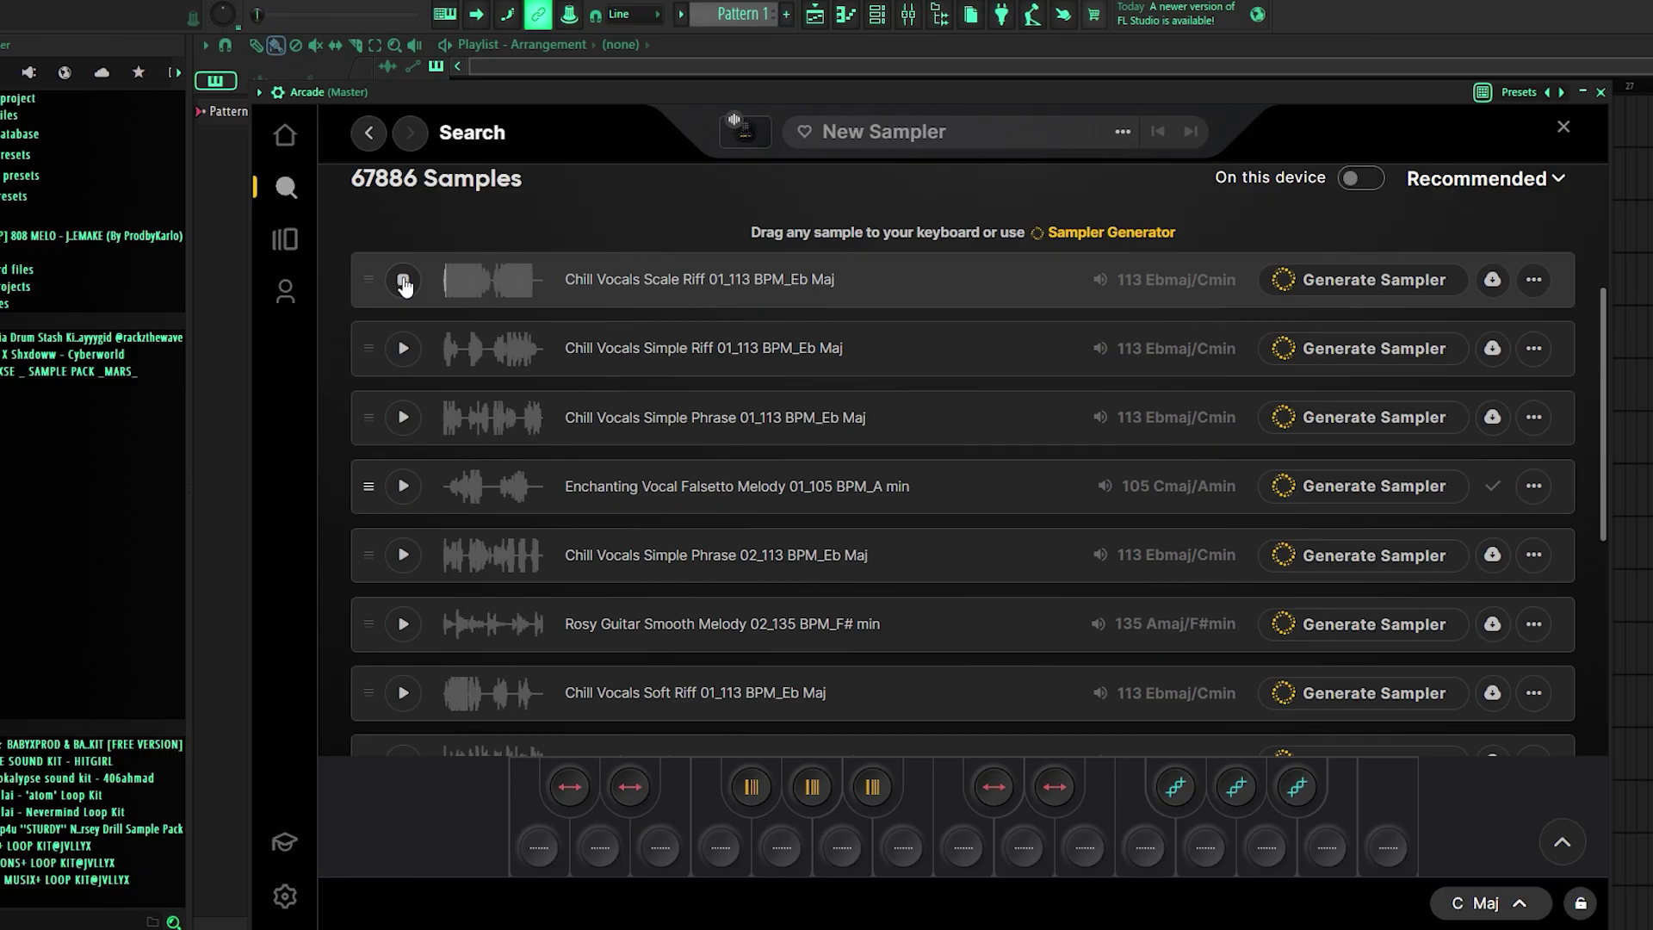
Audition the Chill Vocals Scale Riff 01, Simple Phrase 01 and Simple Phrase 02 samples in Arcade's search results
left_click(403, 281)
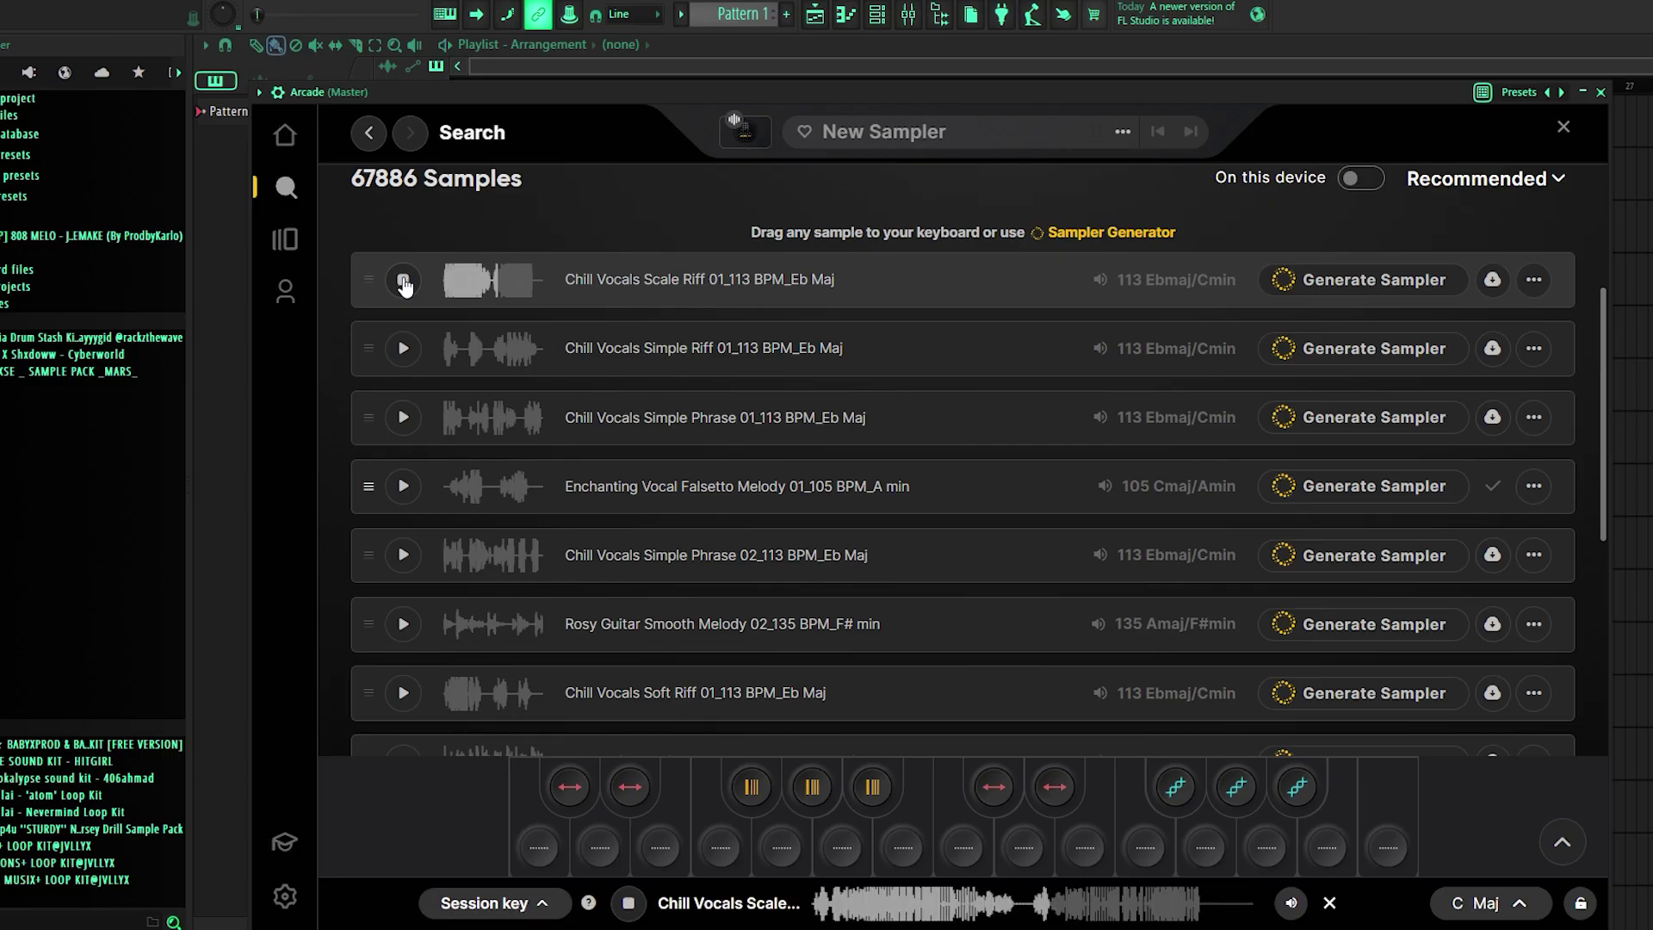
left_click(405, 422)
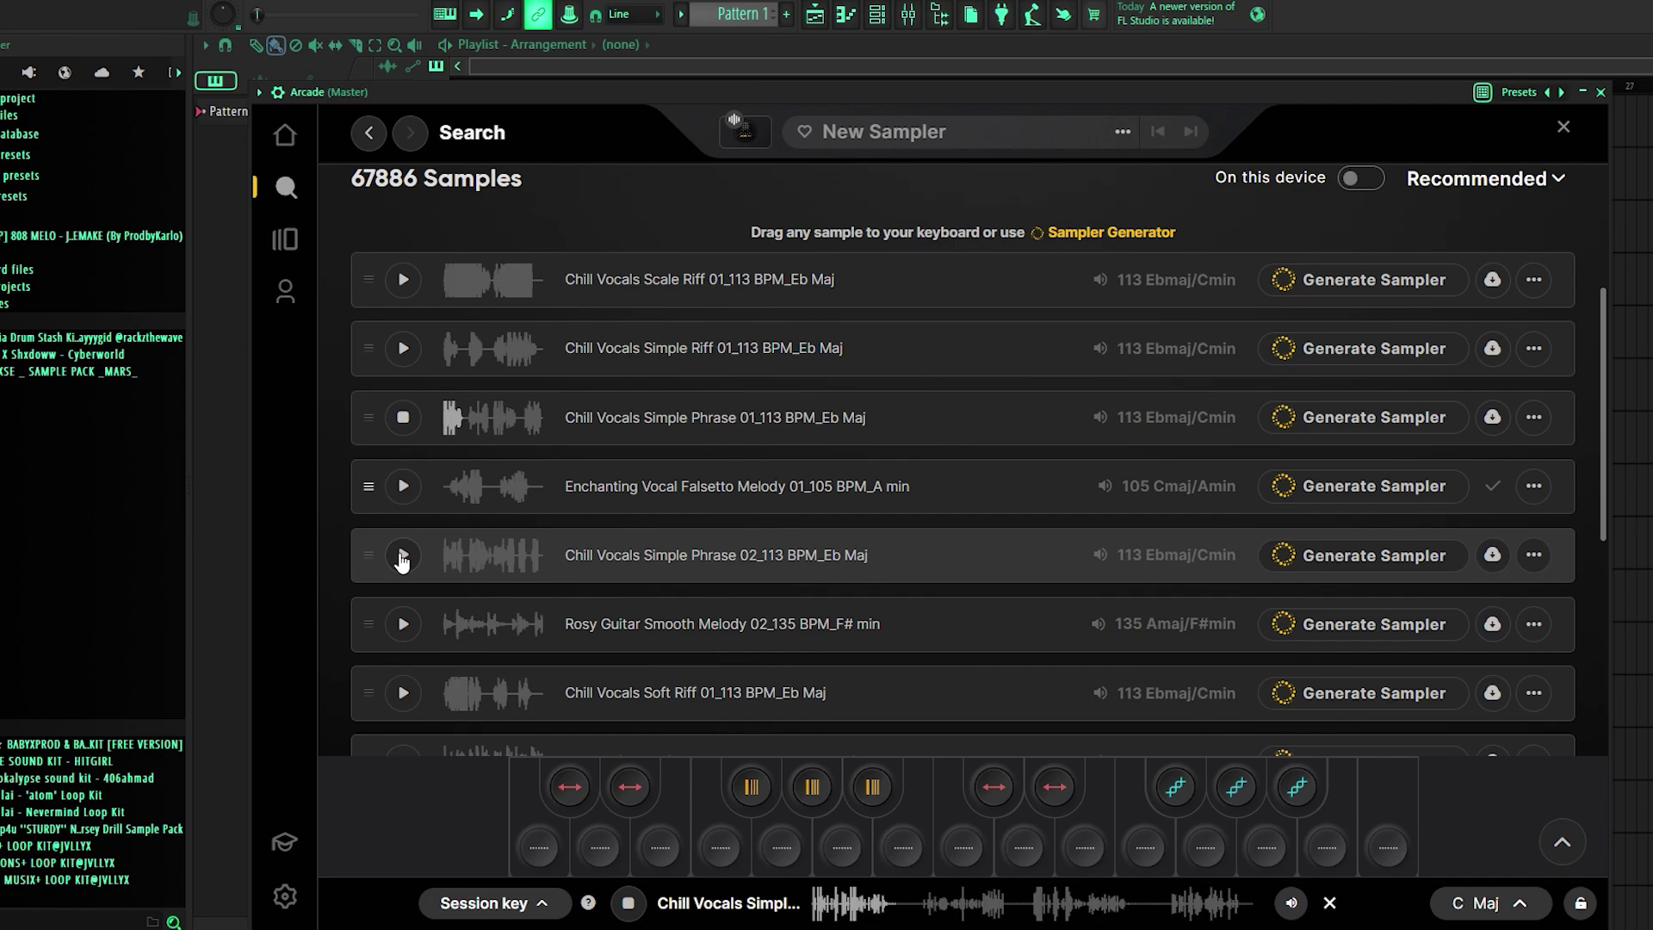
scroll(401, 555, "down", 3)
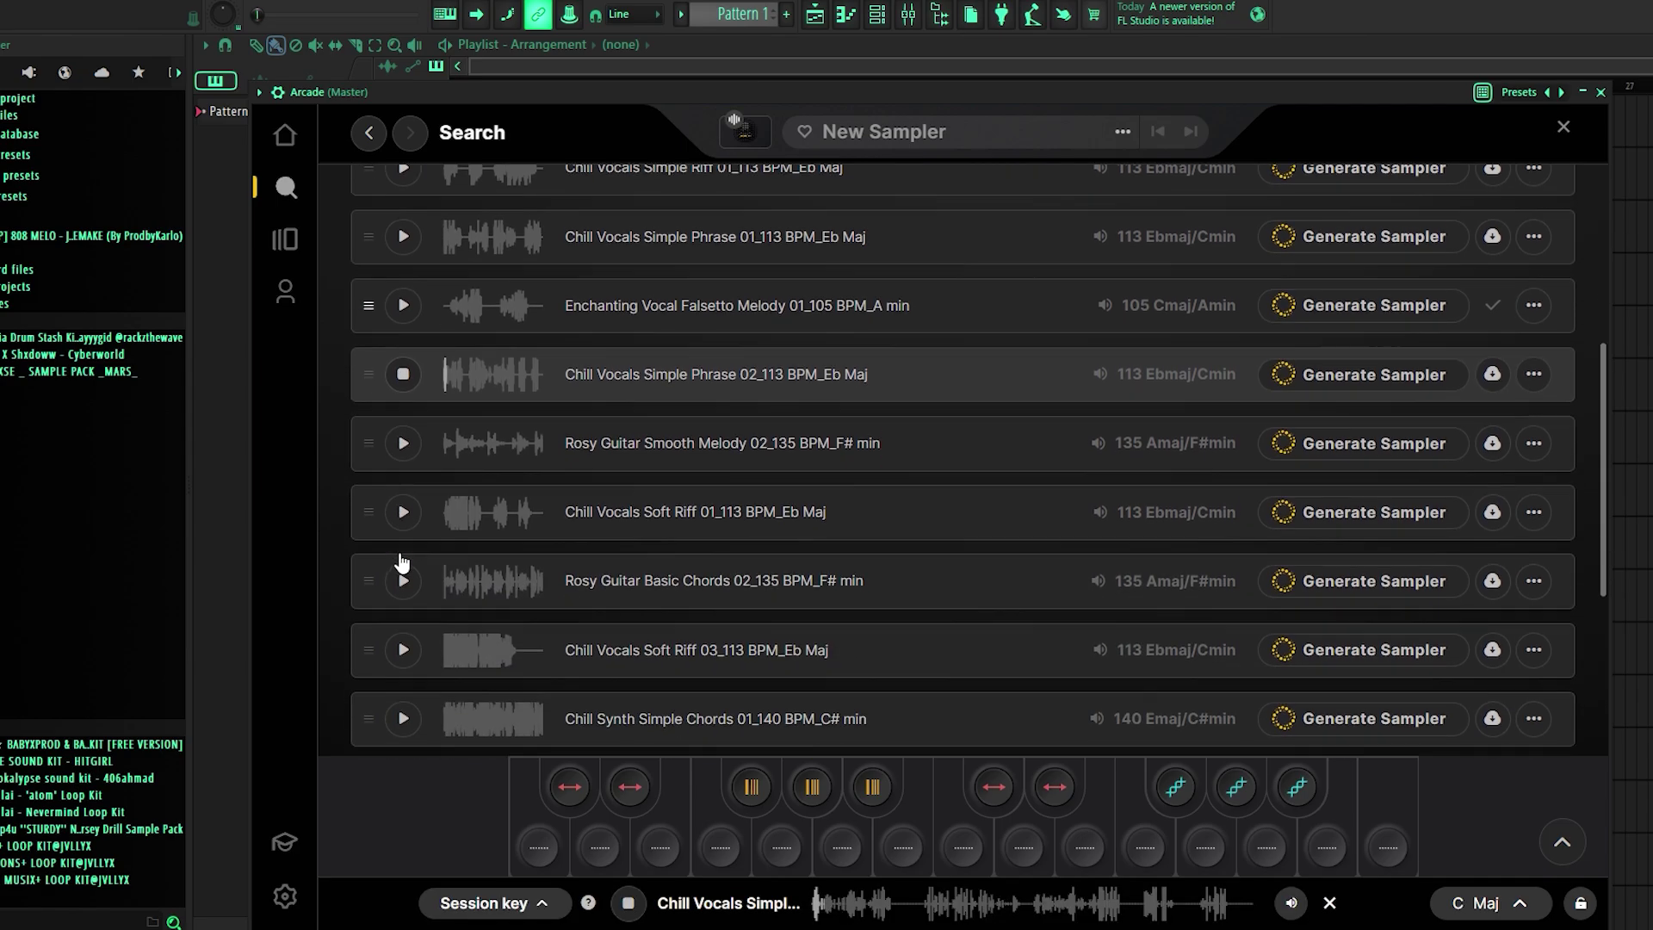
Generate a sampler from Chill Vocals Simple Phrase 02_113 BPM_Eb Maj and try FX presets such as Sand & Grit
left_click(1418, 368)
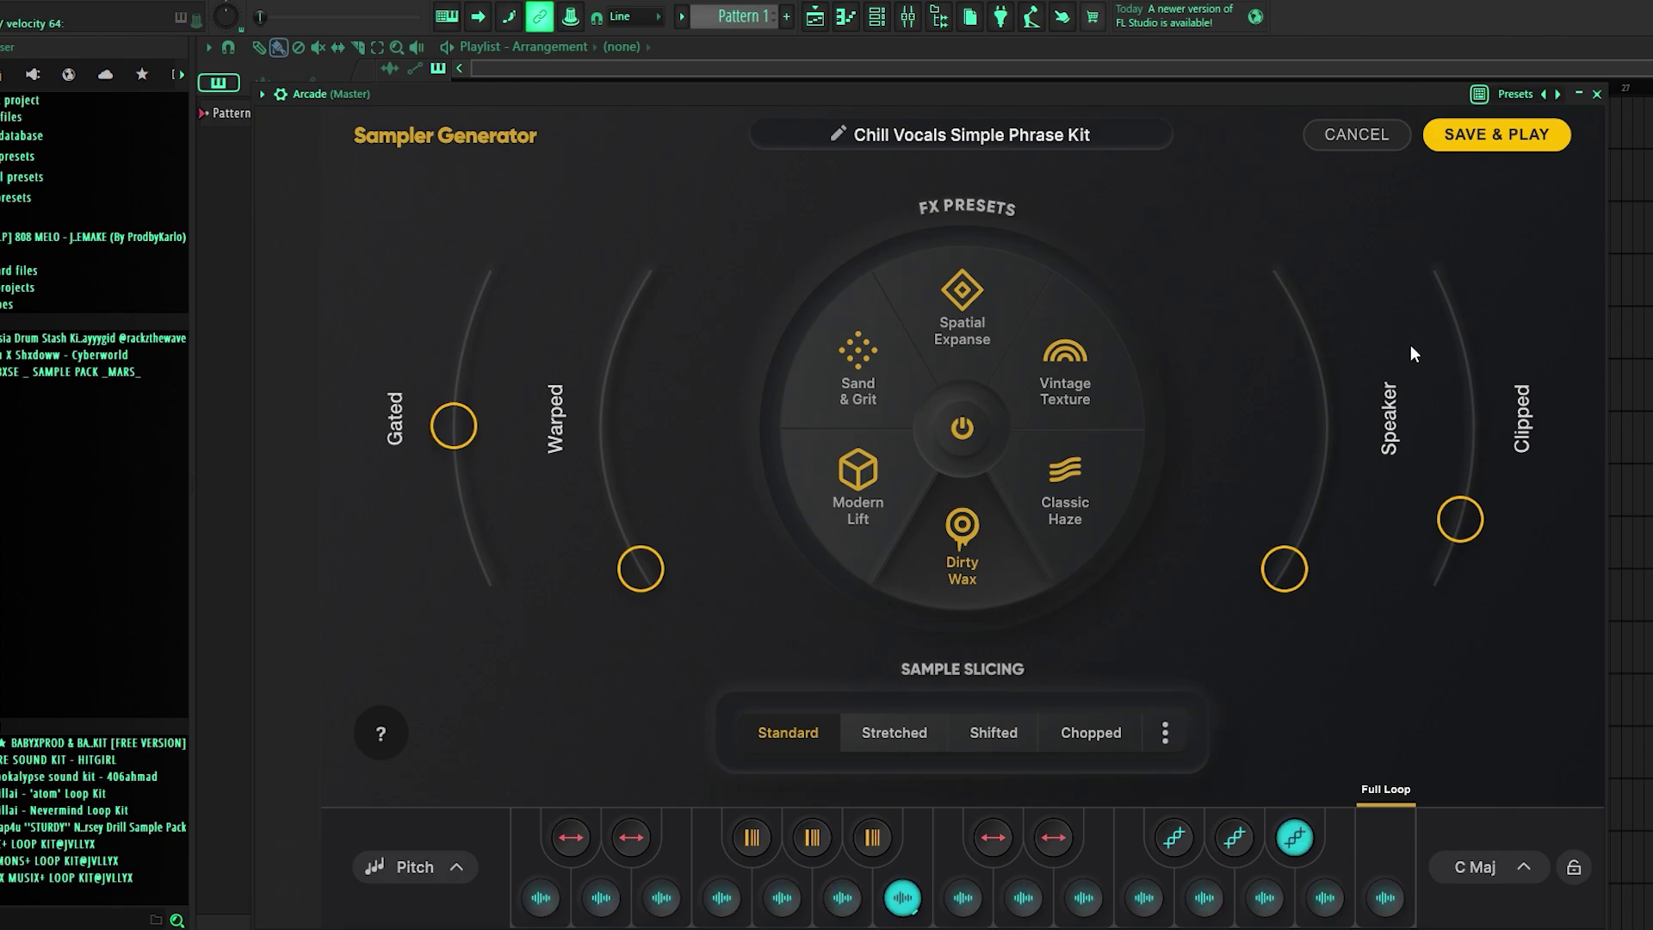
left_click(854, 374)
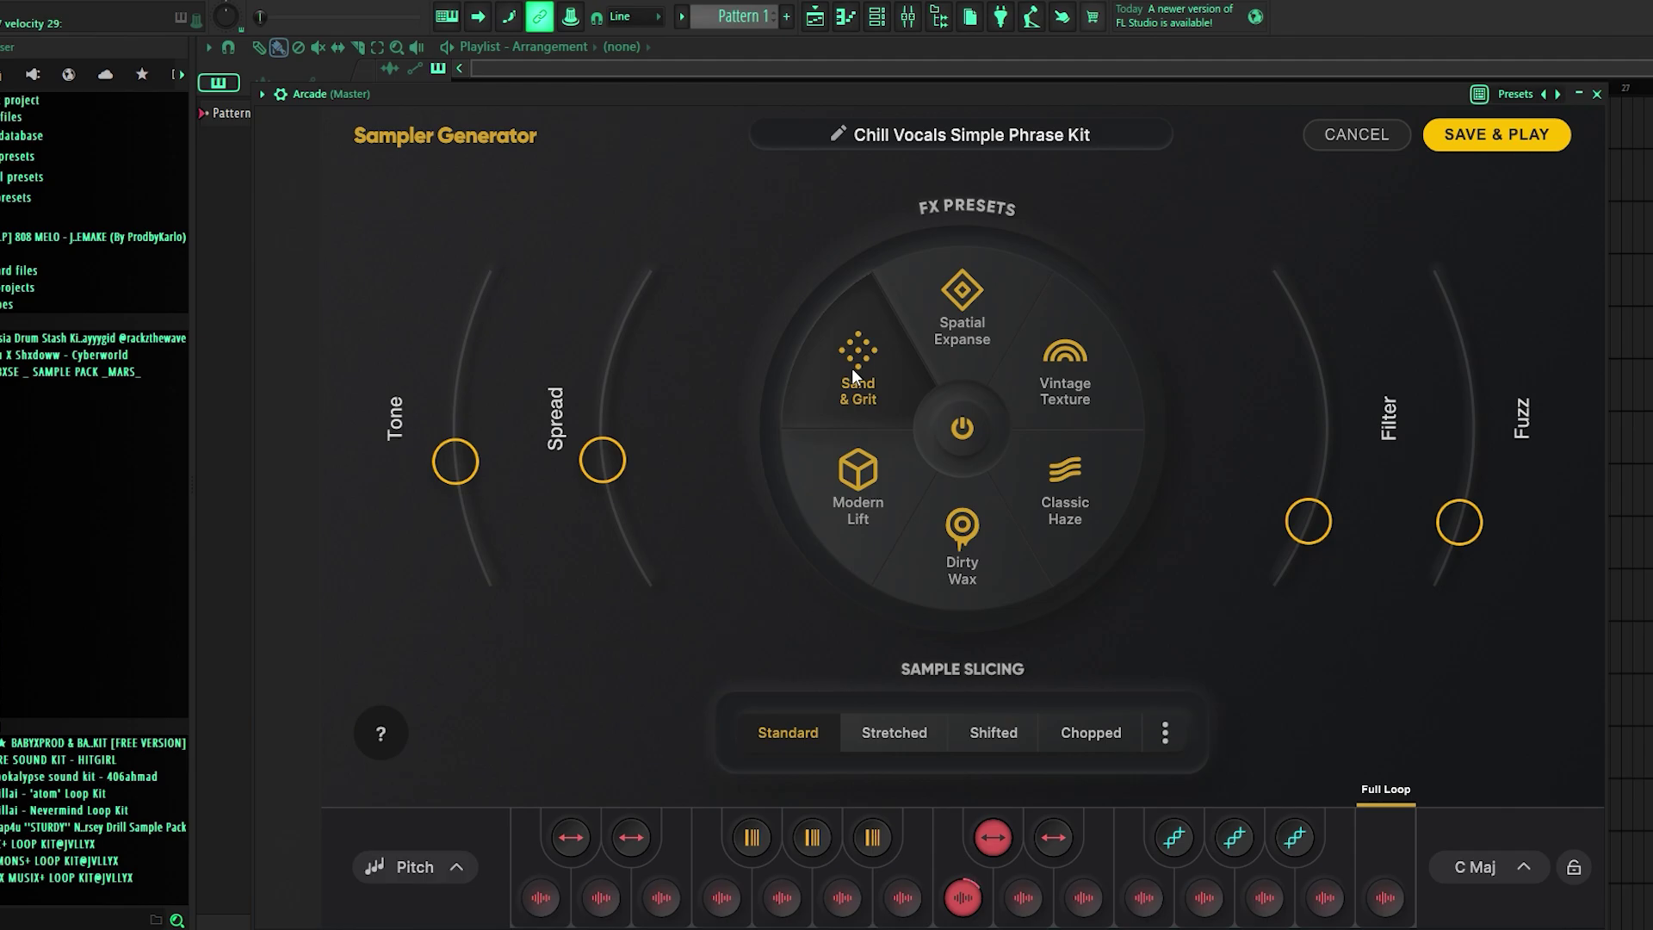
left_click(1003, 347)
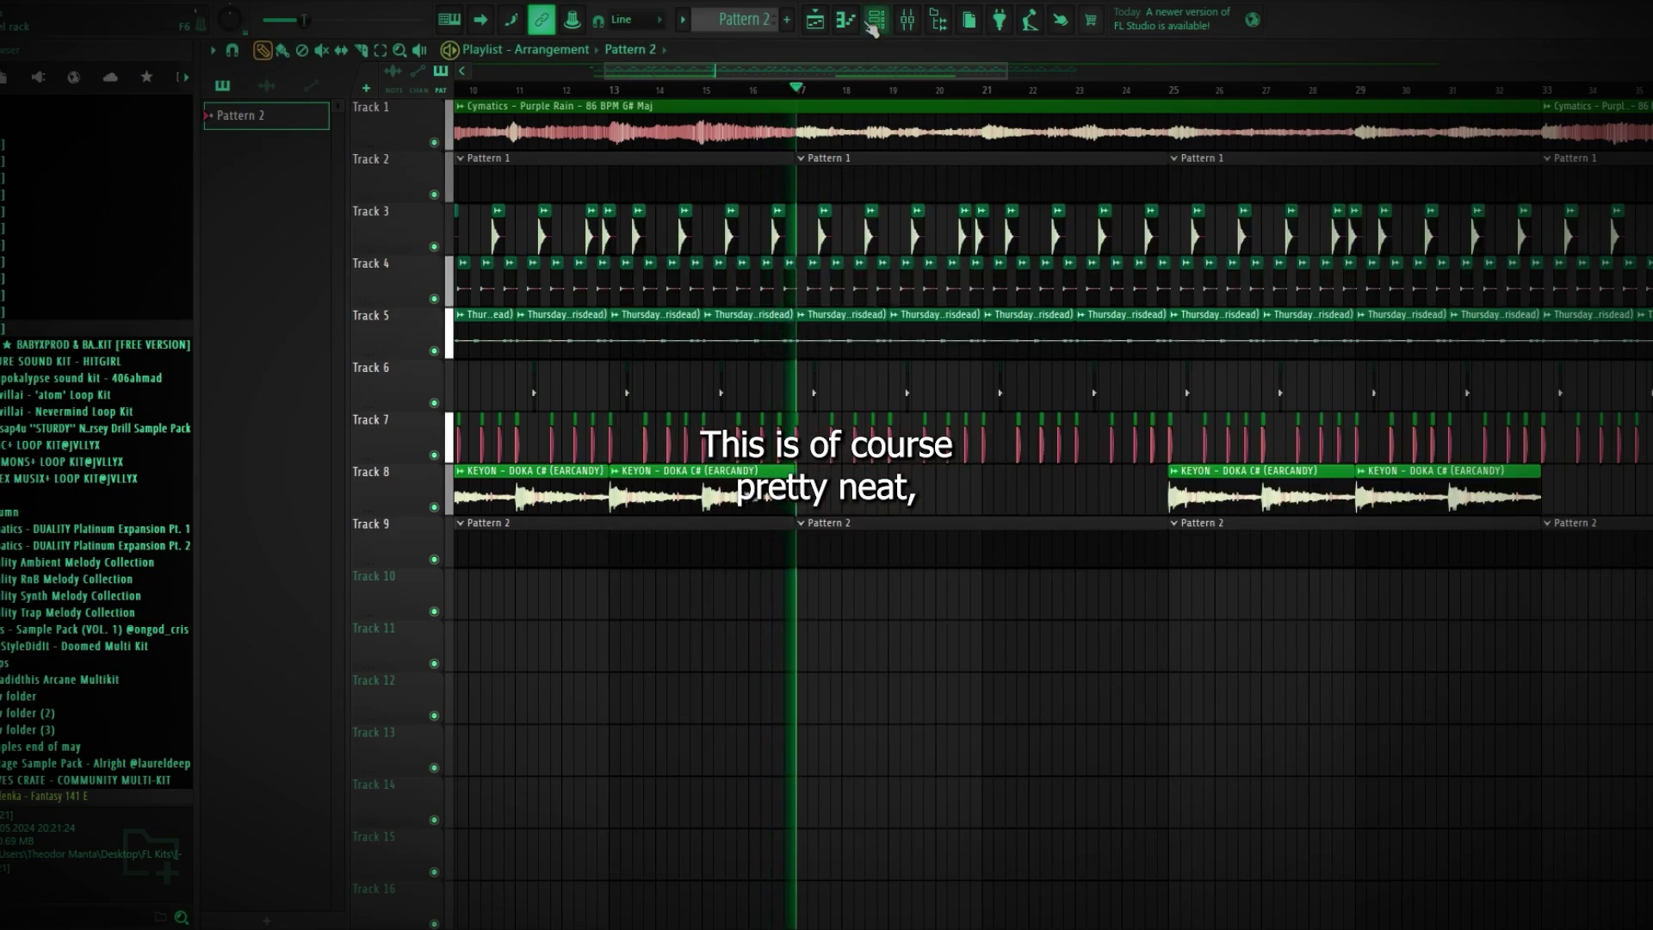
Load Hi Hat Midi 8 from the Doomed Multi Kit into the BASS - BOUND piano roll of Pattern 2
scroll(17, 662, "down", 2)
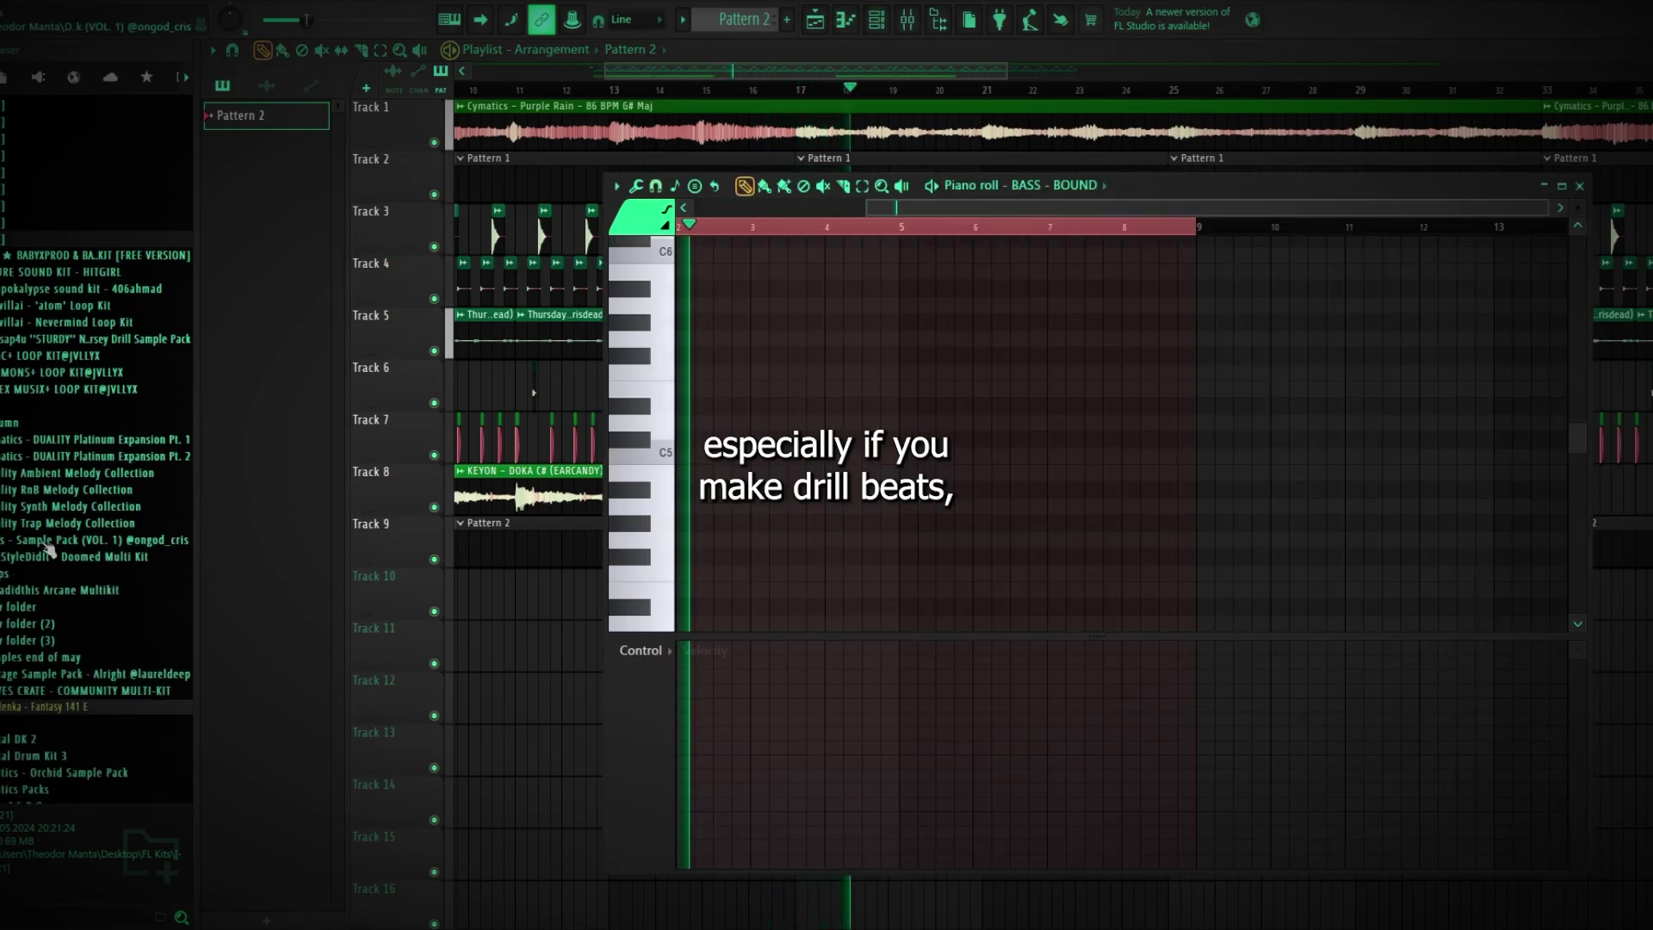
left_click(54, 564)
left_click(32, 594)
left_click_drag(43, 637, 861, 388)
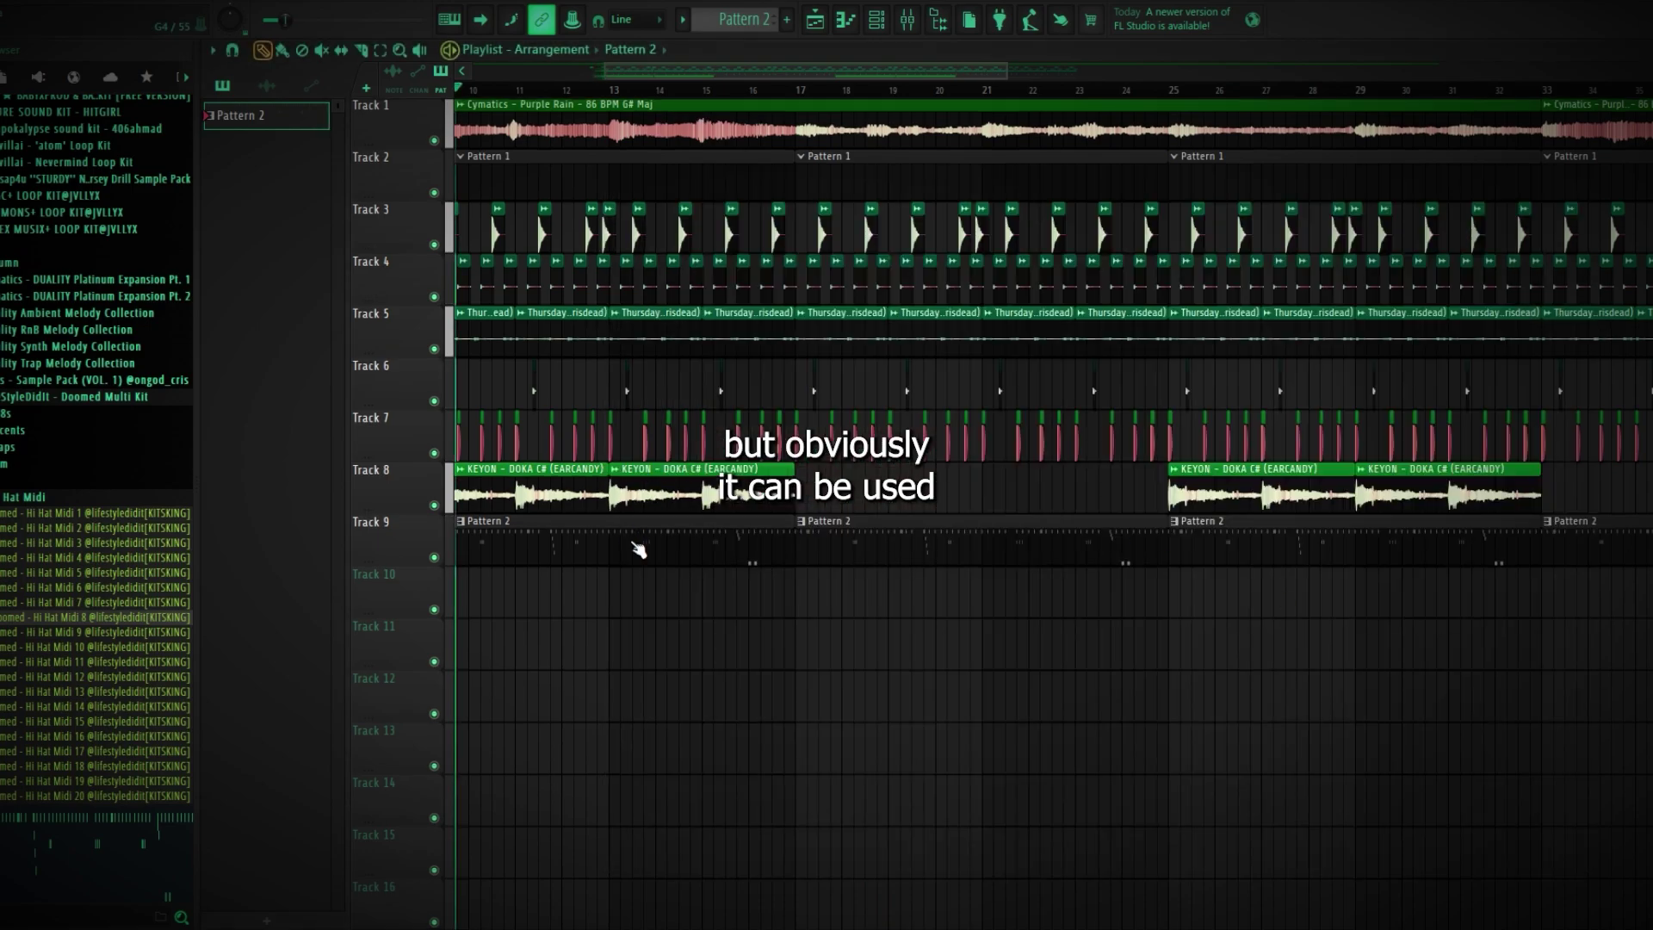
Cut all the hi-hat notes from BASS - BOUND in Pattern 2 and switch the piano roll to Hiss HiHat
double_click(637, 549)
key("ctrl+a")
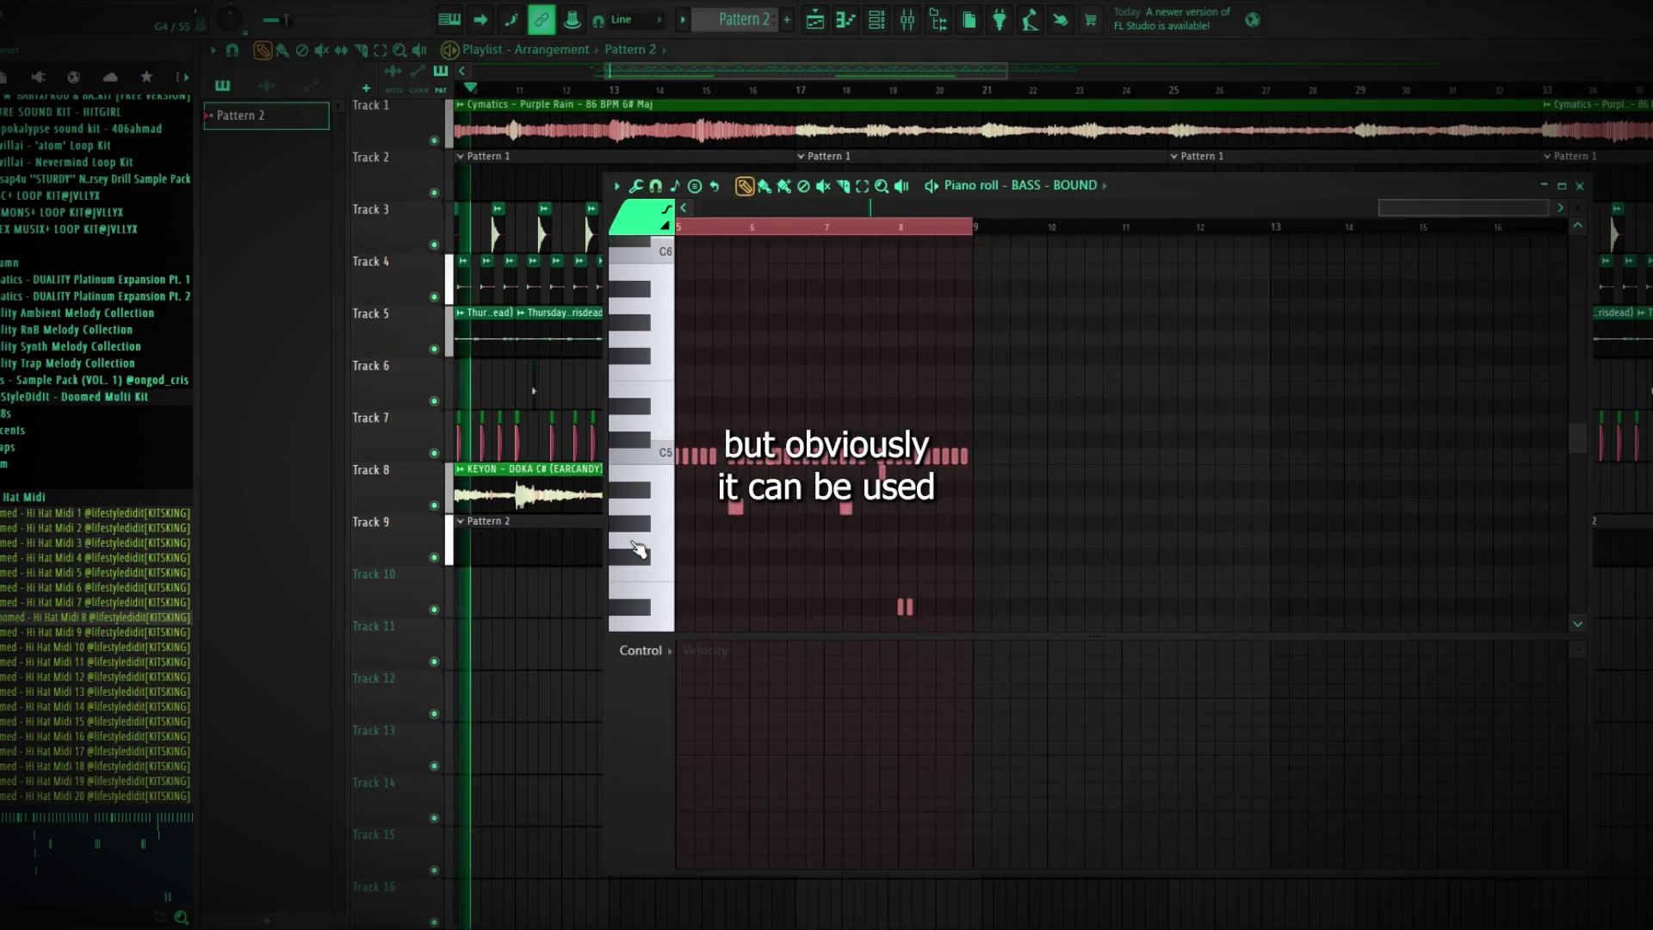
key("ctrl+x")
left_click(1059, 186)
left_click(1099, 521)
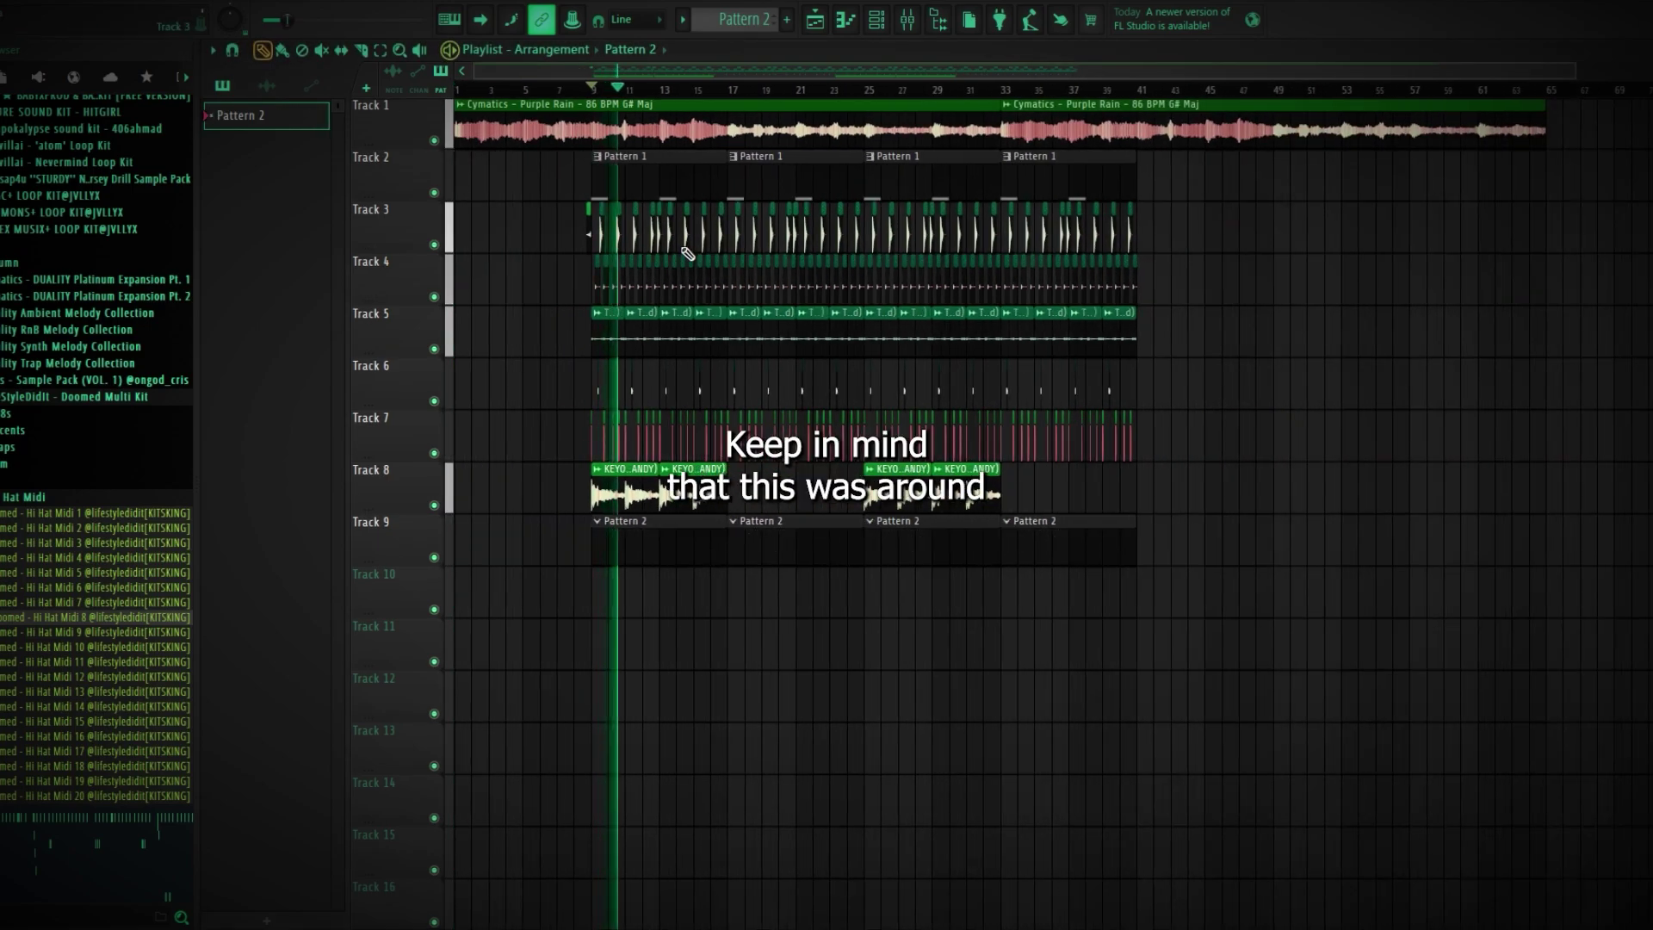
Undo the last Pattern 2 duplications on Track 9
key("ctrl+z")
key("ctrl+z")
key("ctrl+z")
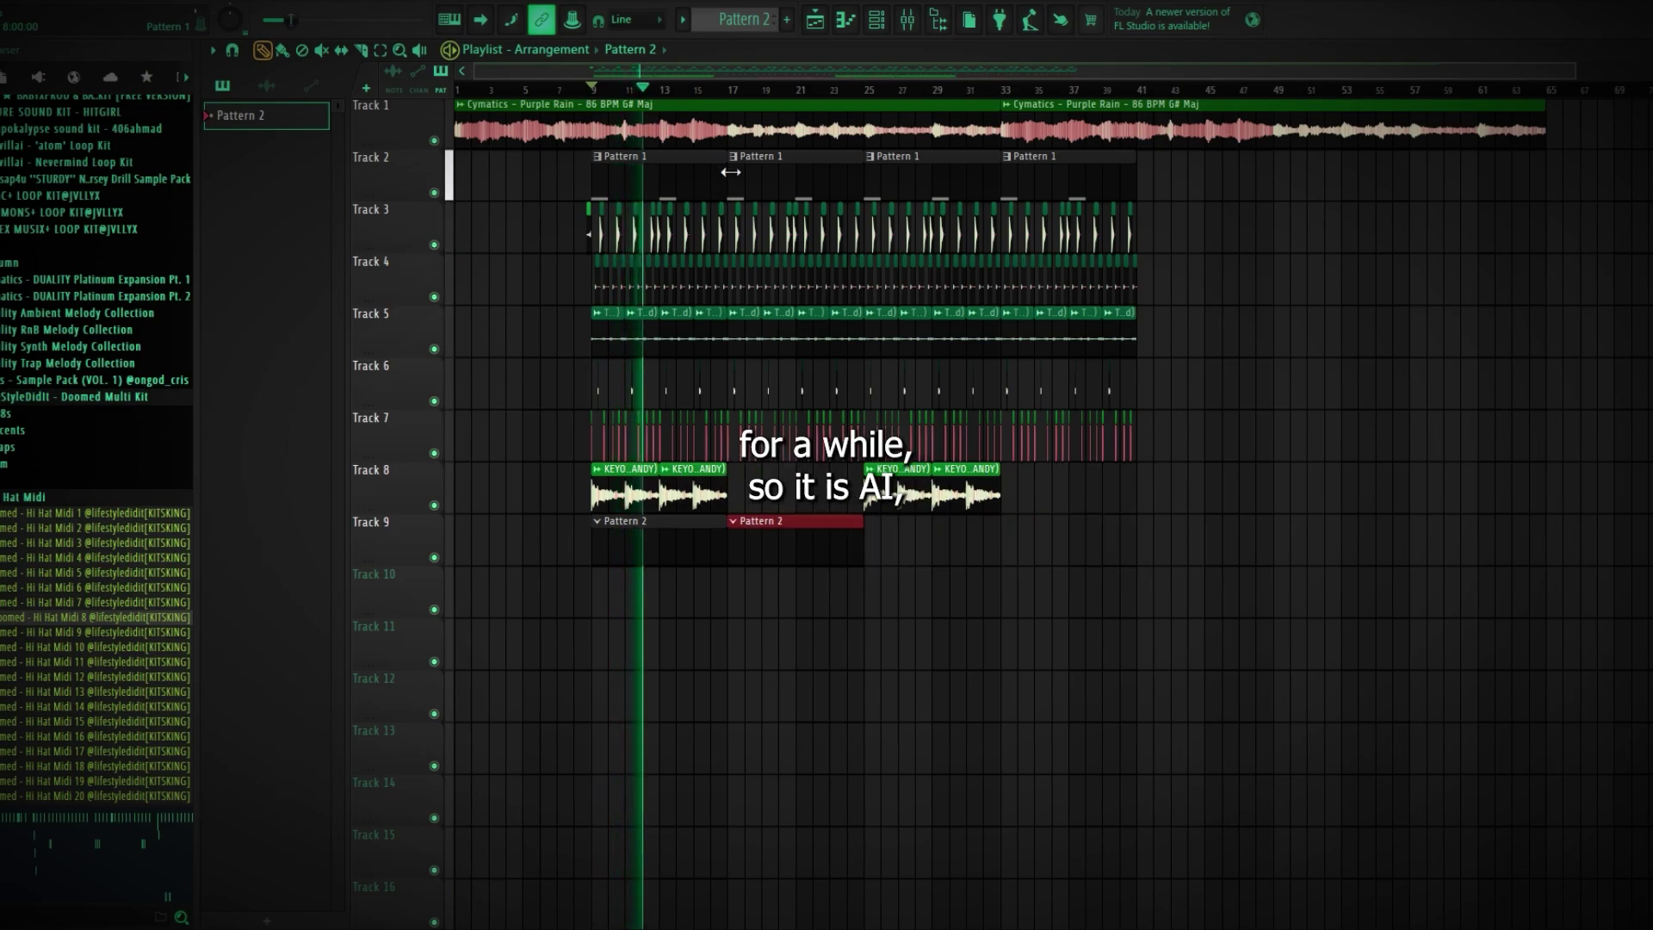
Make the second Pattern 1 clip on Track 2 unique and delete all of its notes
right_click(731, 168)
left_click(805, 316)
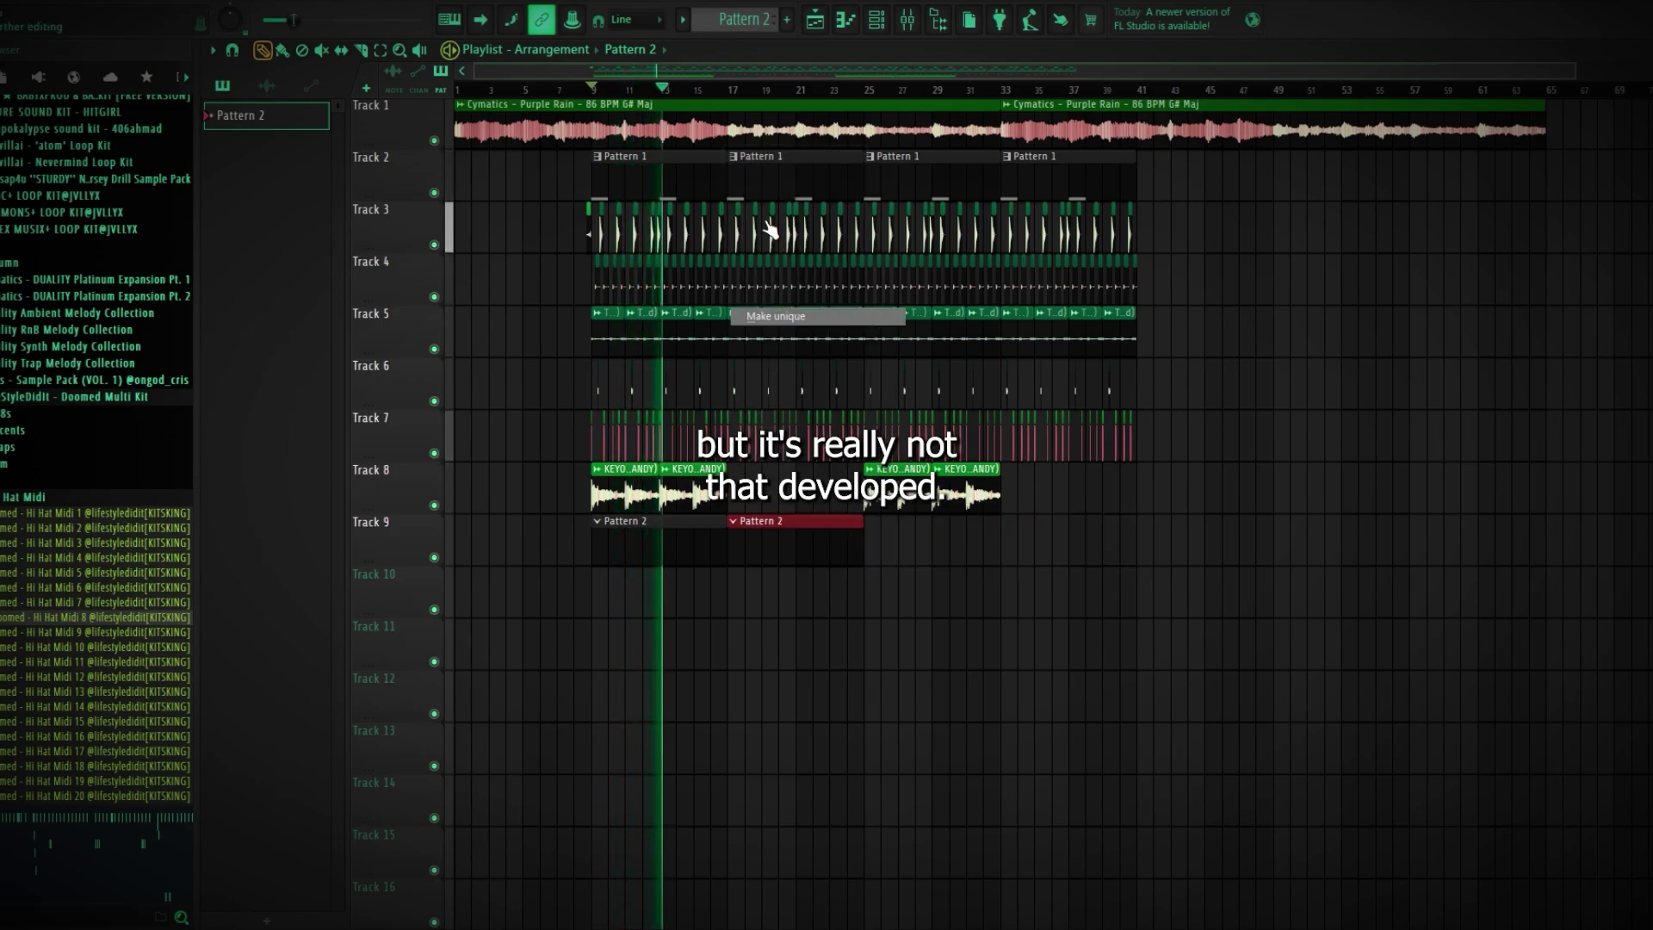
double_click(761, 177)
key("ctrl+a")
key("Delete")
left_click(1579, 186)
Duplicate the pattern clips on Track 9 along the arrangement and remove the surplus copy
left_click_drag(895, 544, 689, 564)
key("ctrl+b")
right_click(843, 665)
Load Hi Hat Midi 8 into Pattern 3 on the Hiss HiHat channel and play it with the channel rack open
left_click(846, 20)
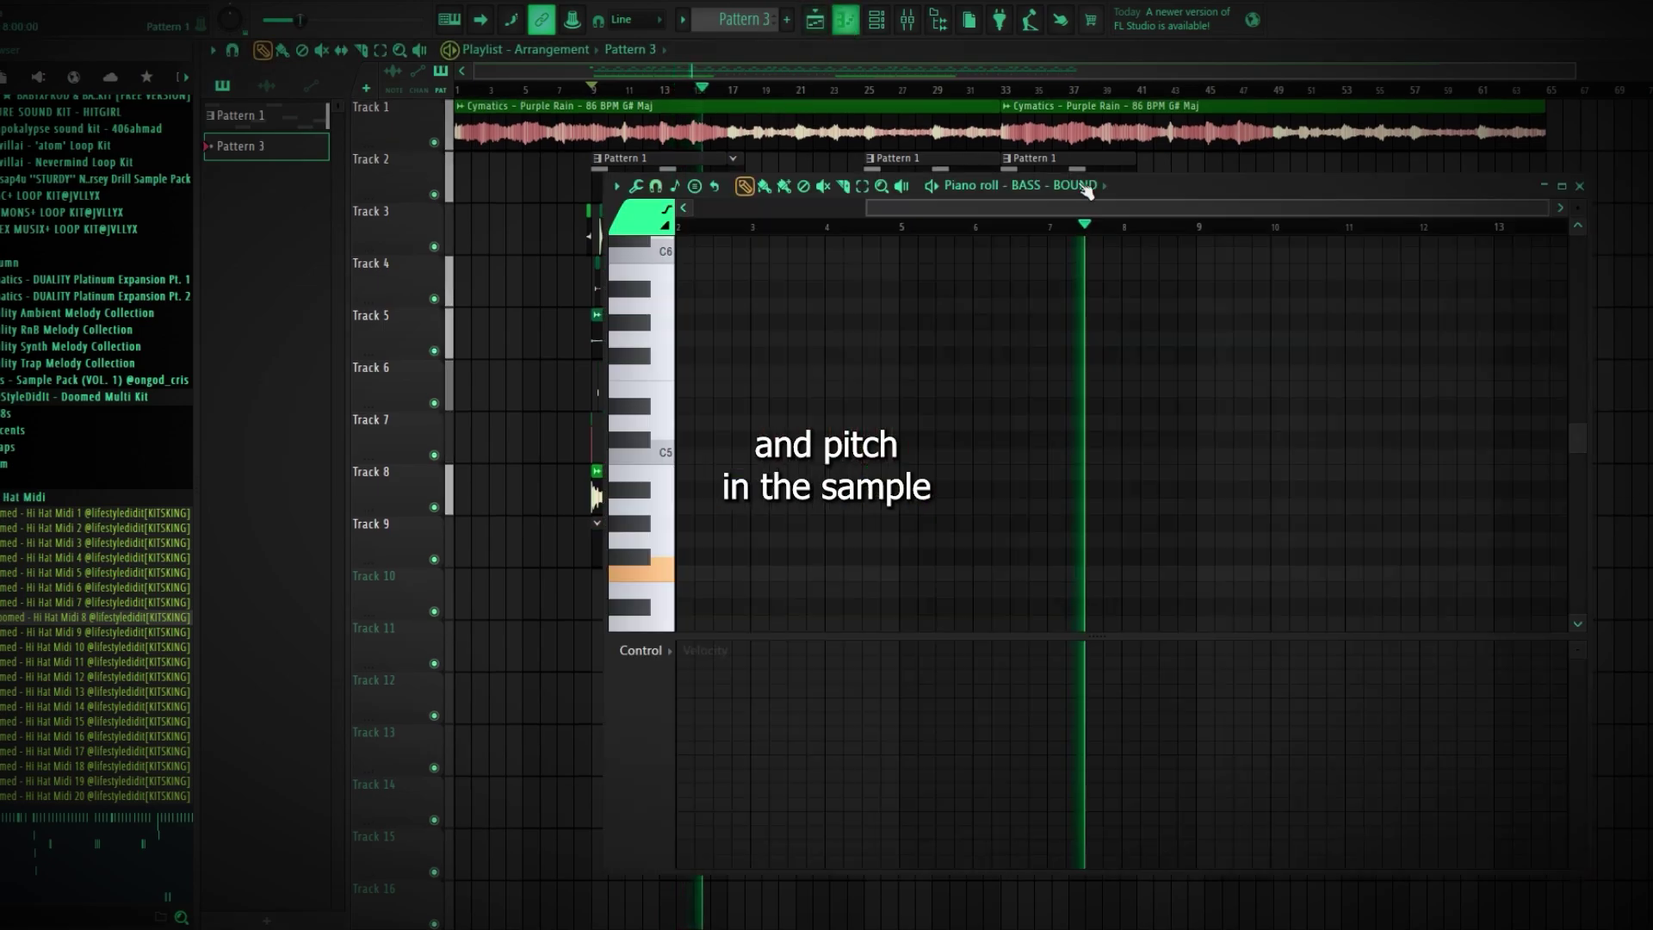
key("space")
left_click(1086, 187)
left_click(1079, 520)
left_click_drag(111, 618, 930, 498)
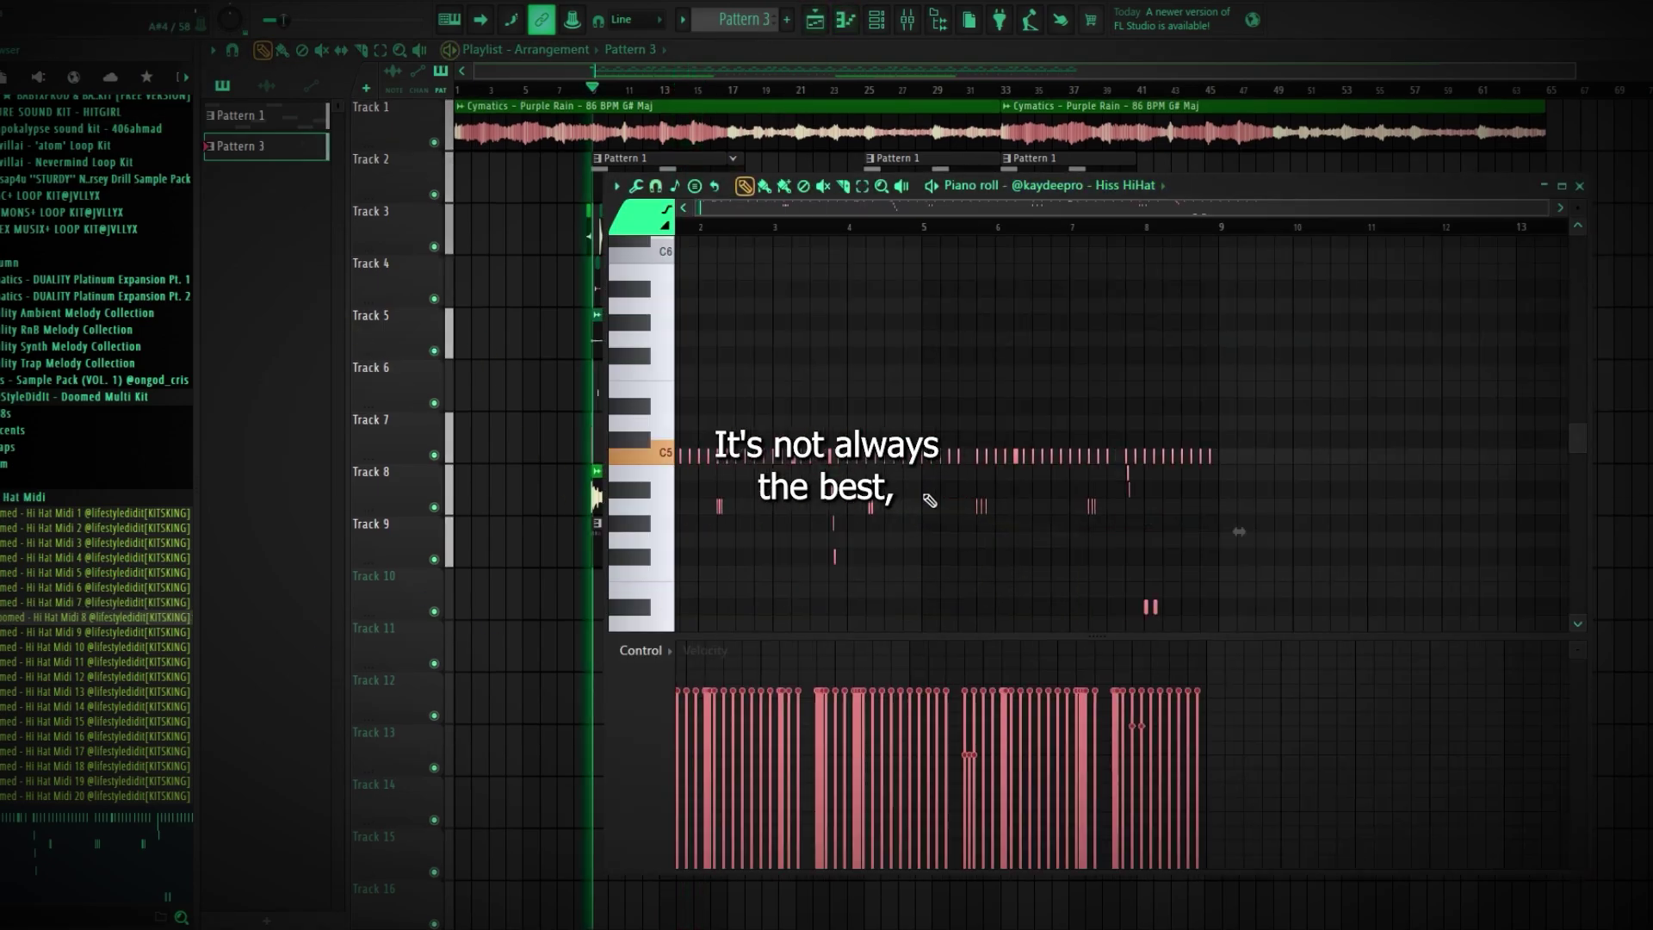
right_click(1081, 577)
key("space")
left_click(876, 20)
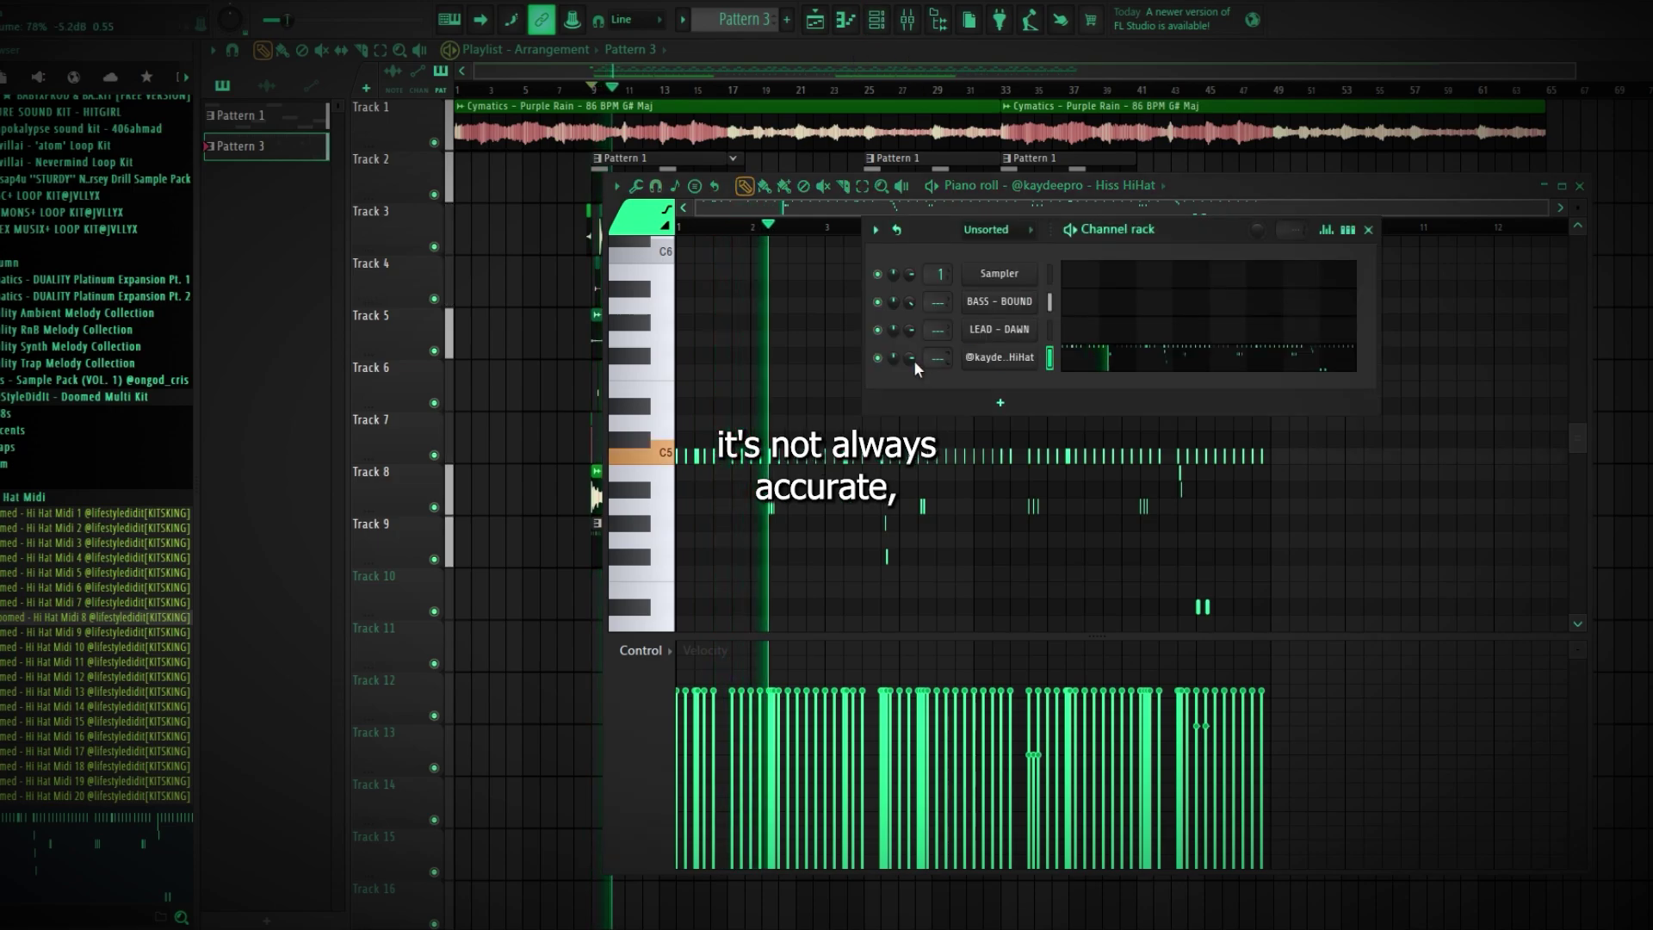
left_click(1580, 186)
Extend the Pattern 2 clip on Track 2 up to the Pattern 1 clip at bar 25
scroll(749, 577, "up", 3)
scroll(677, 589, "left", 3)
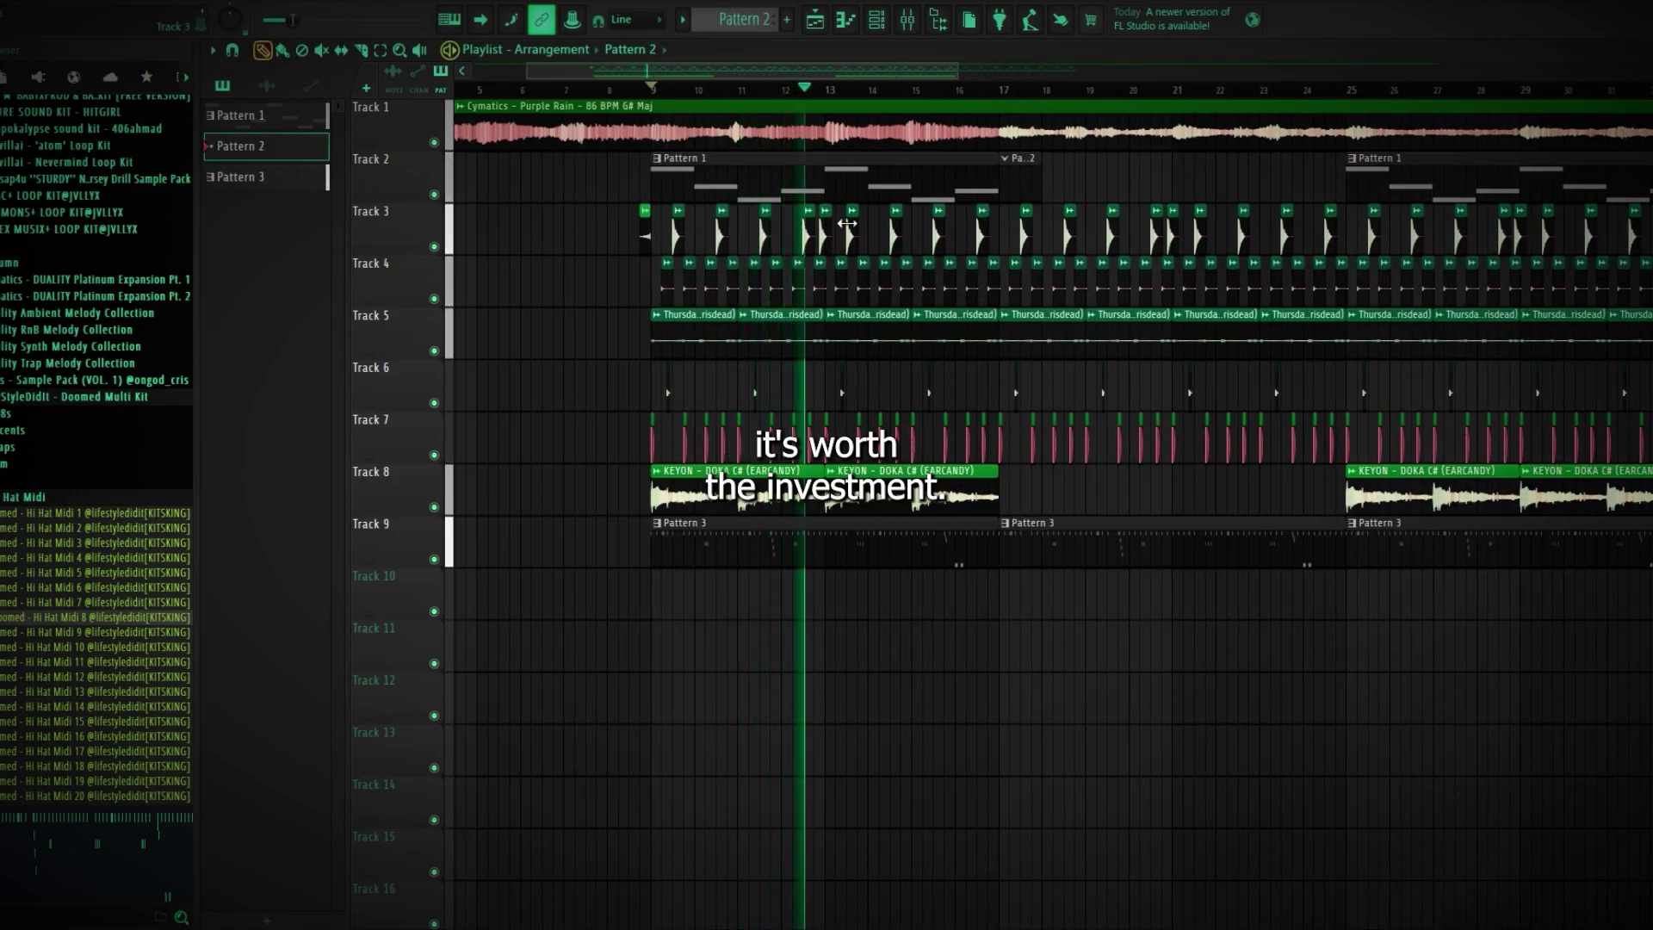
left_click_drag(1039, 169, 1340, 186)
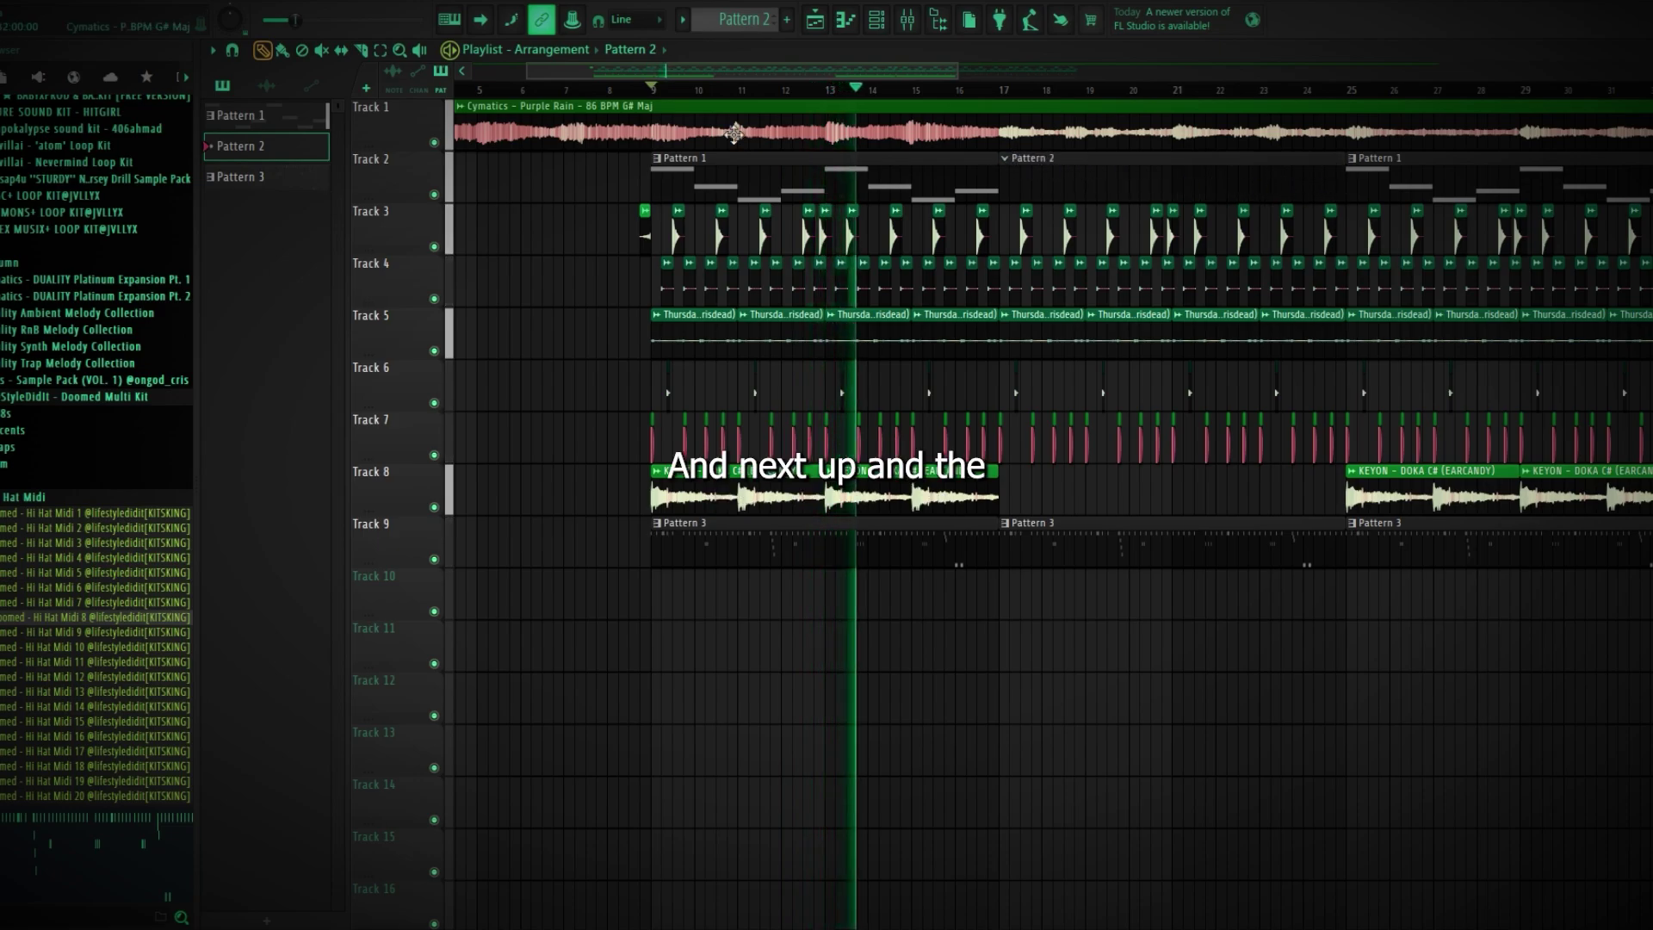
Open Pattern 1's BASS - BOUND notes and lower the bar 5 note to F3, checking it with playback
left_click(757, 137)
double_click(786, 175)
key("space")
left_click(874, 226)
key("space")
left_click_drag(983, 457, 1005, 596)
key("space")
key("space")
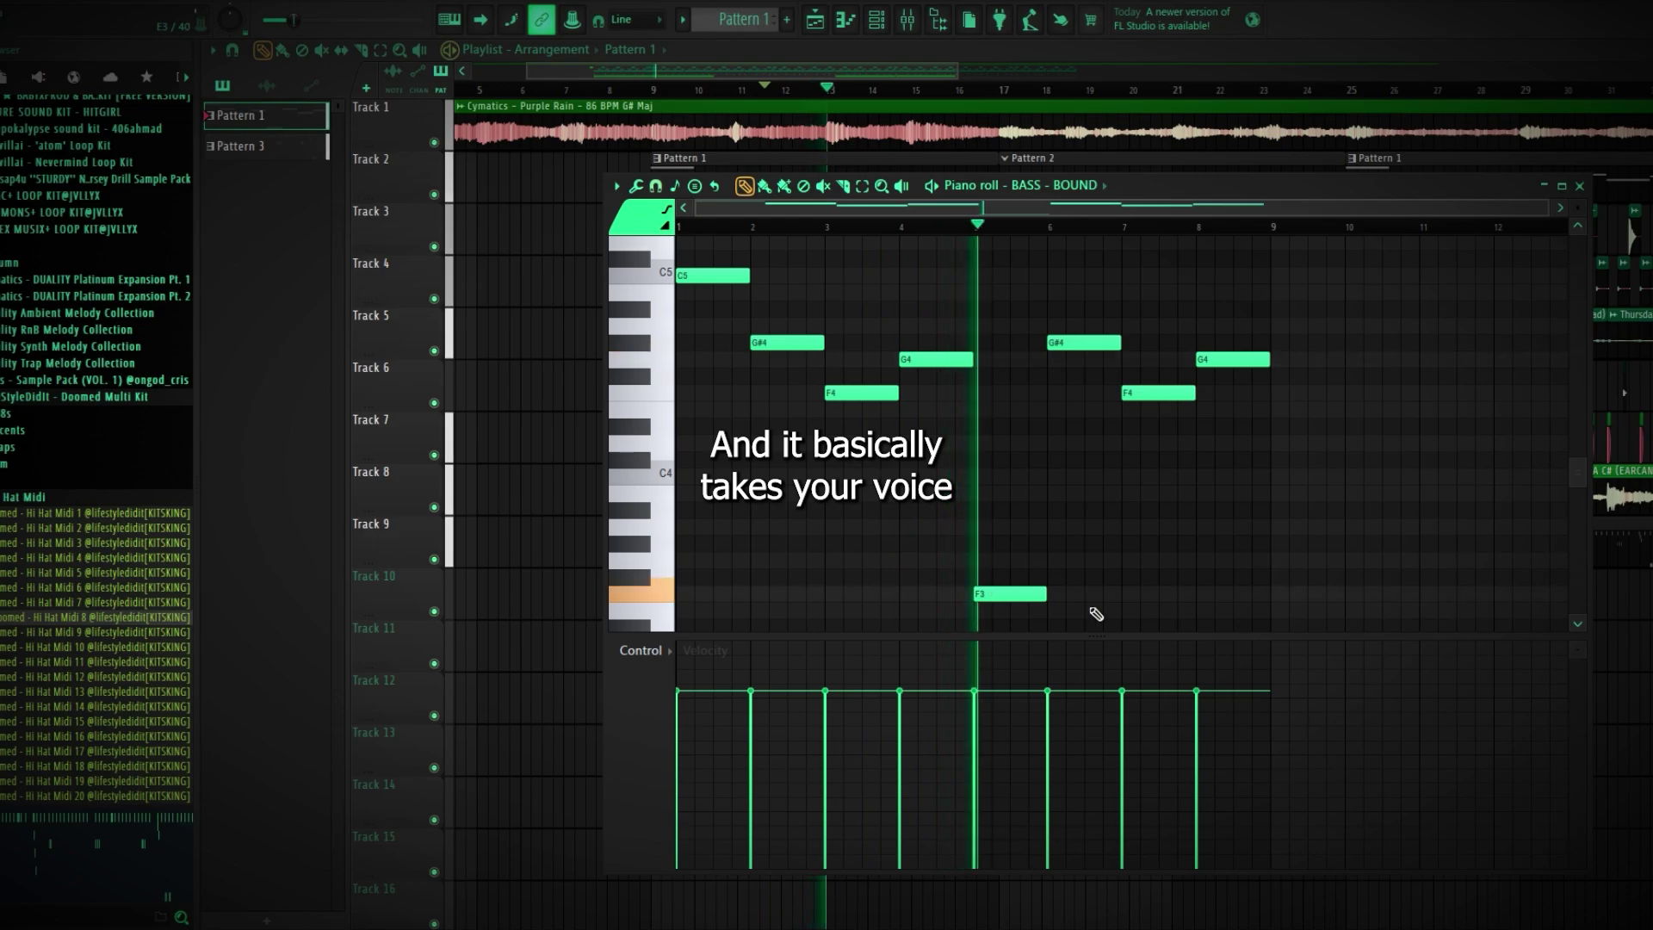
Raise the bar 5 bass note to C4, listen to the line and close the piano roll
key("space")
left_click_drag(1022, 597, 1009, 476)
key("space")
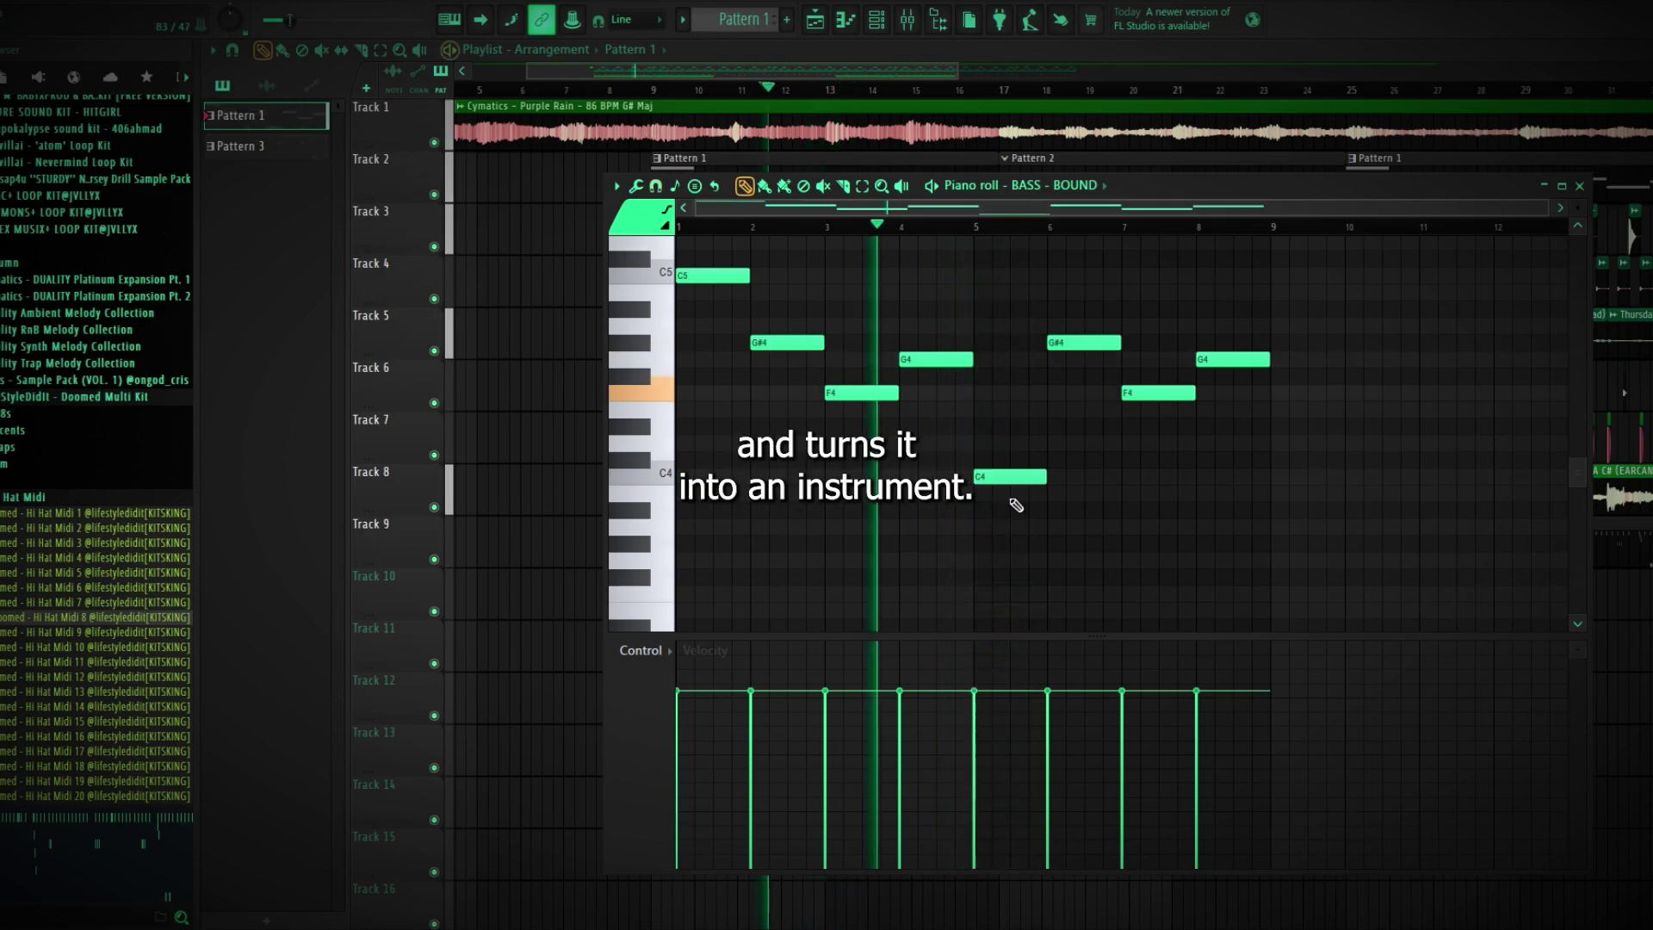
left_click_drag(1074, 479, 1026, 535)
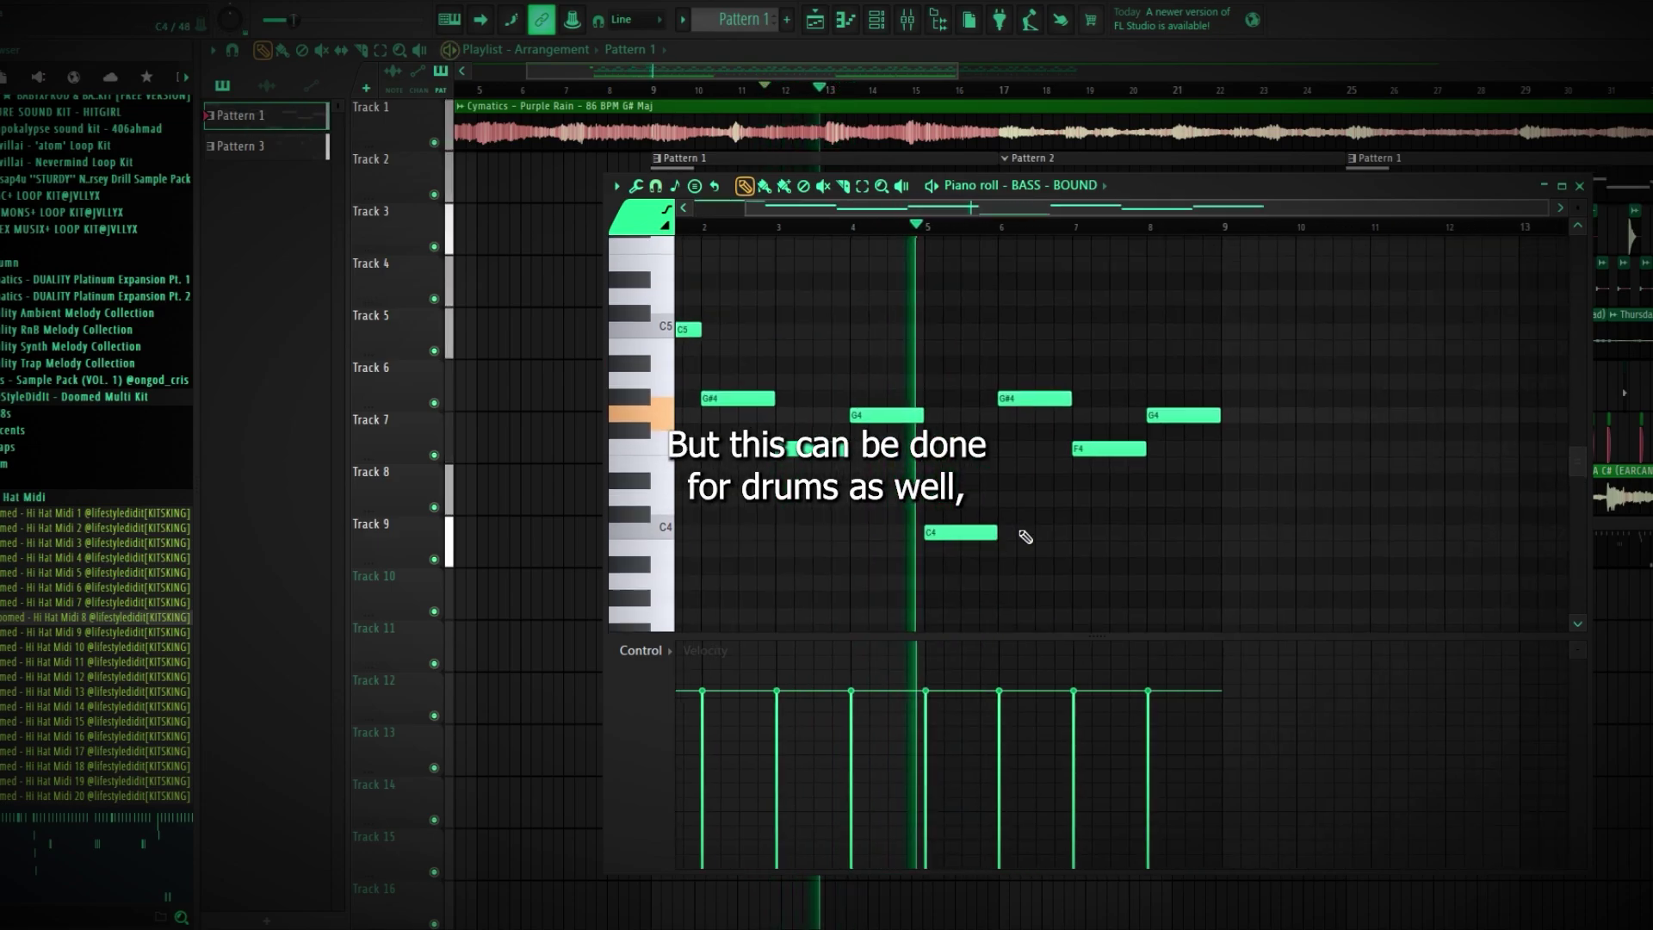
left_click_drag(1352, 310, 439, 671)
left_click(1111, 487, "ctrl")
left_click_drag(1360, 306, 631, 626)
left_click(1114, 505, "ctrl")
key("Escape")
Preview the Demise clap from the Doomed Multi Kit's Claps folder and clear the Track 3 clips under Pattern 2
scroll(1205, 543, "down", 1)
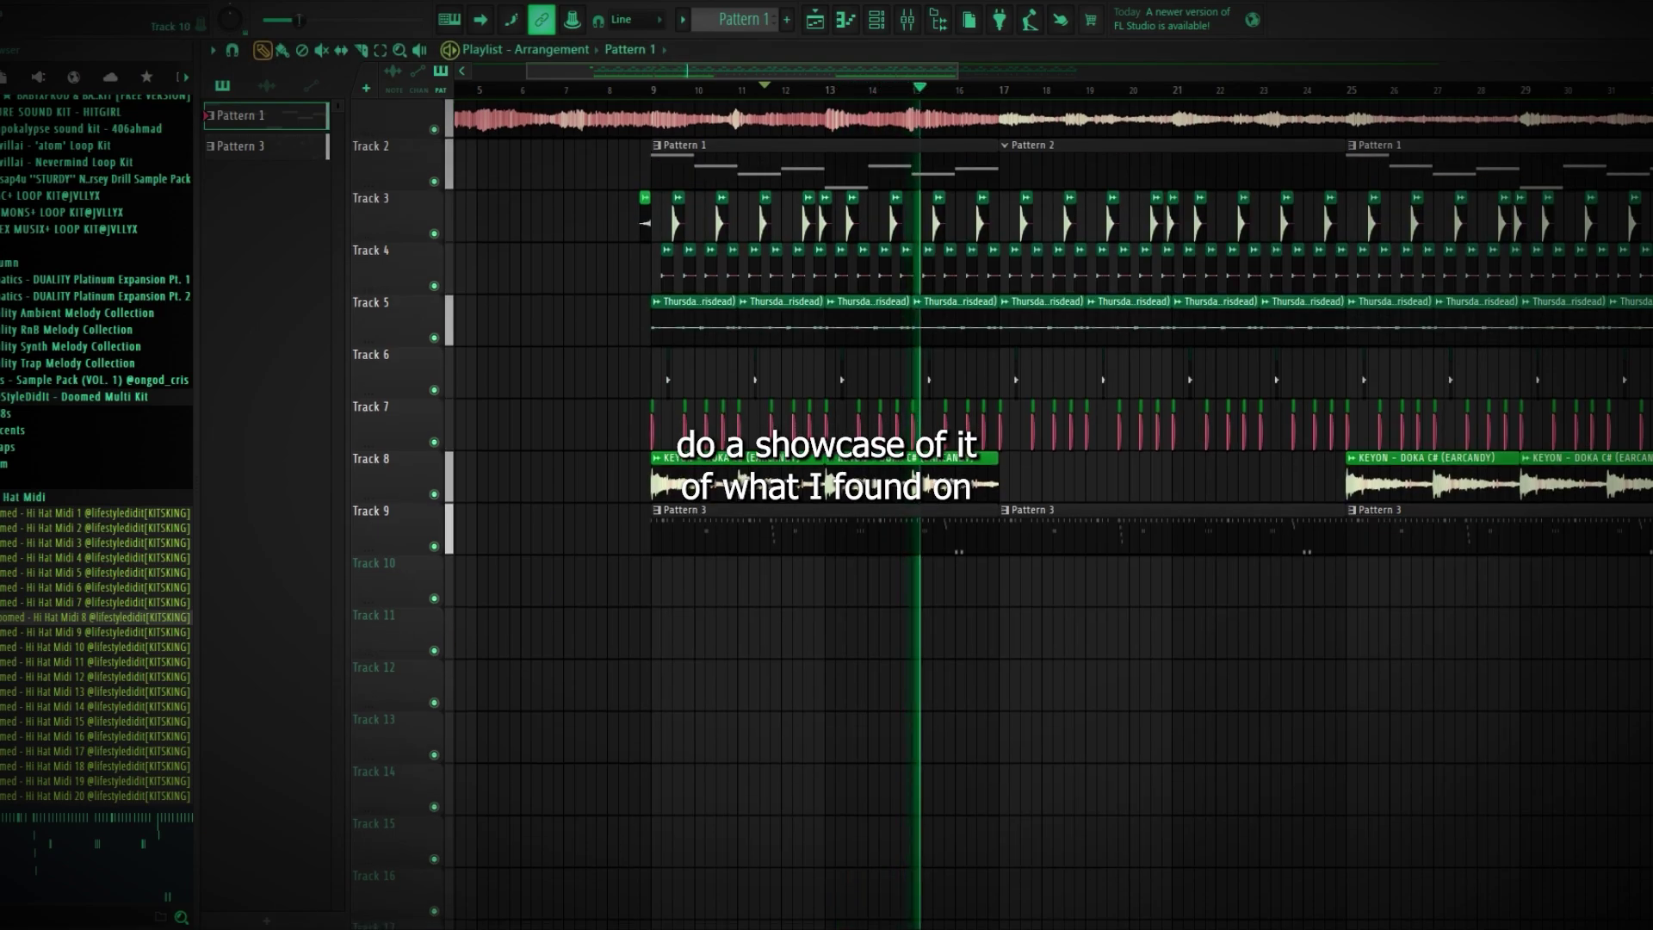
scroll(1070, 568, "down", 3)
left_click(73, 498)
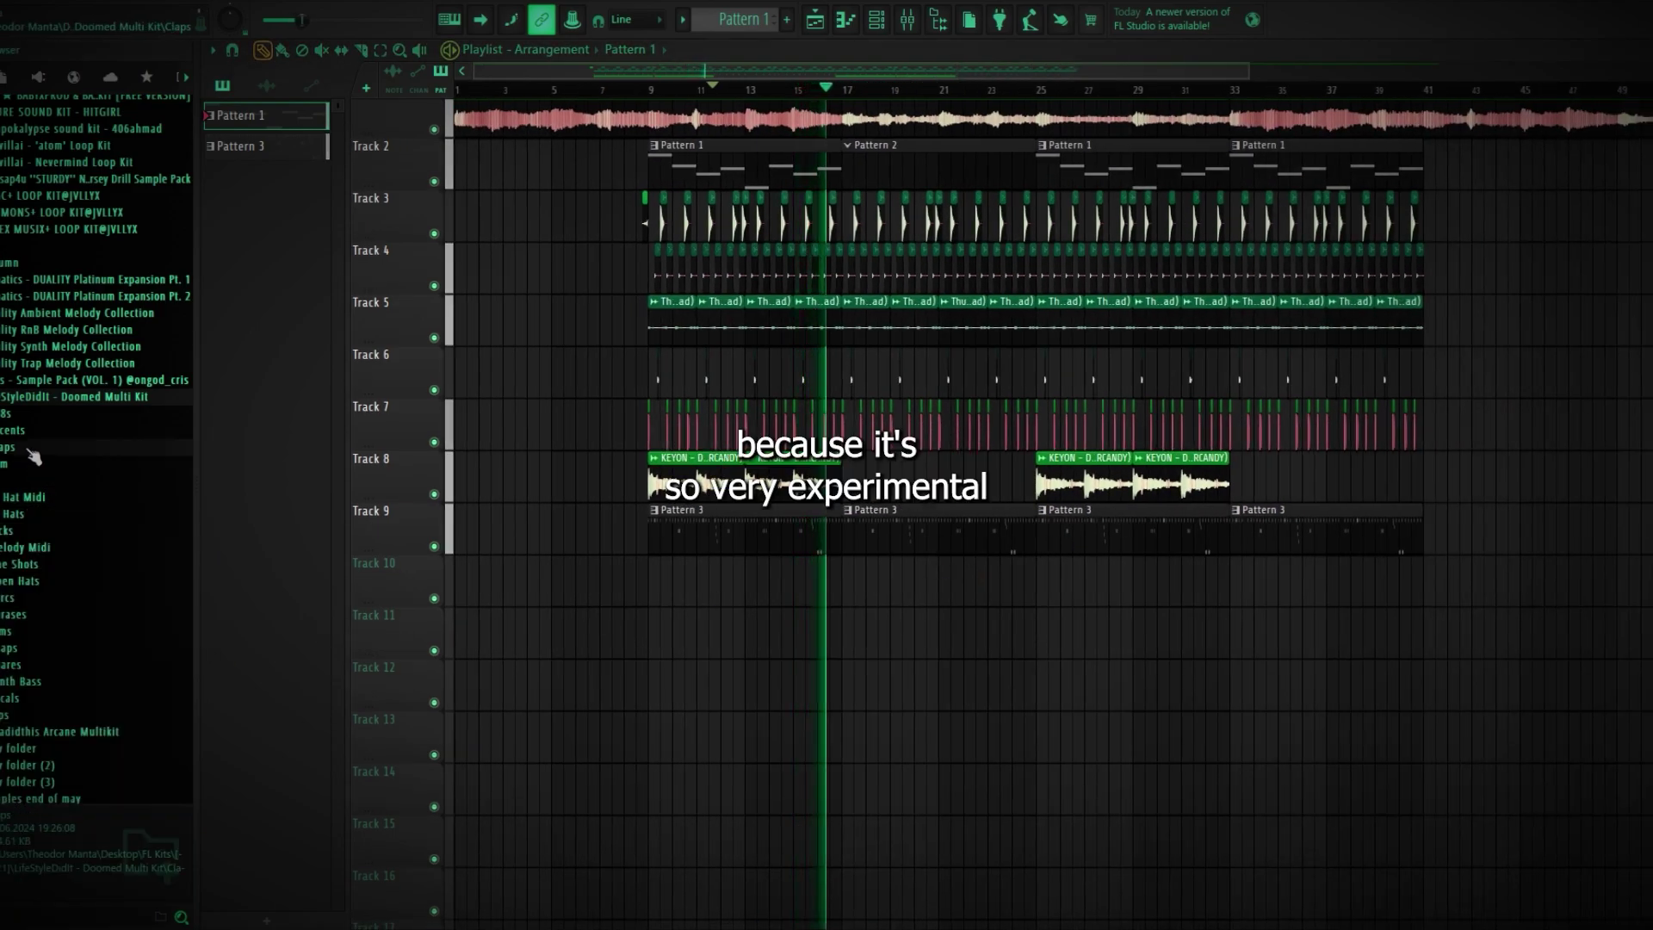
left_click(33, 447)
left_click(44, 479)
scroll(865, 344, "up", 3)
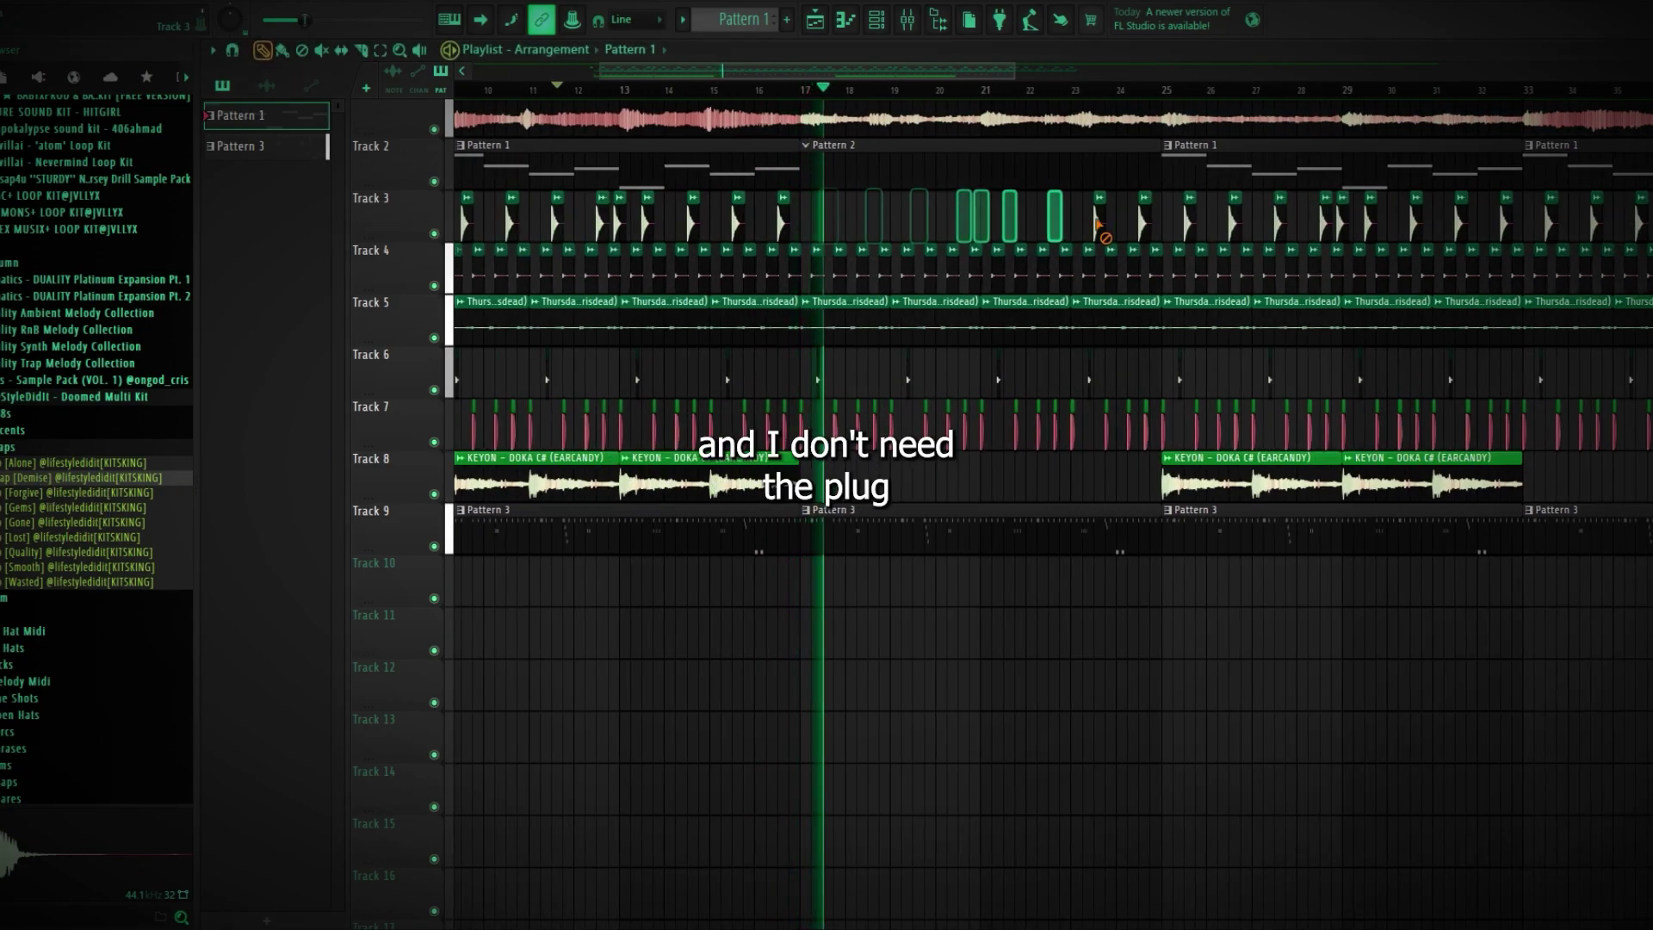
Audition more claps from the Claps folder, including Gone, Lost, Quality and Wasted, during playback
left_click(85, 524)
left_click(83, 554)
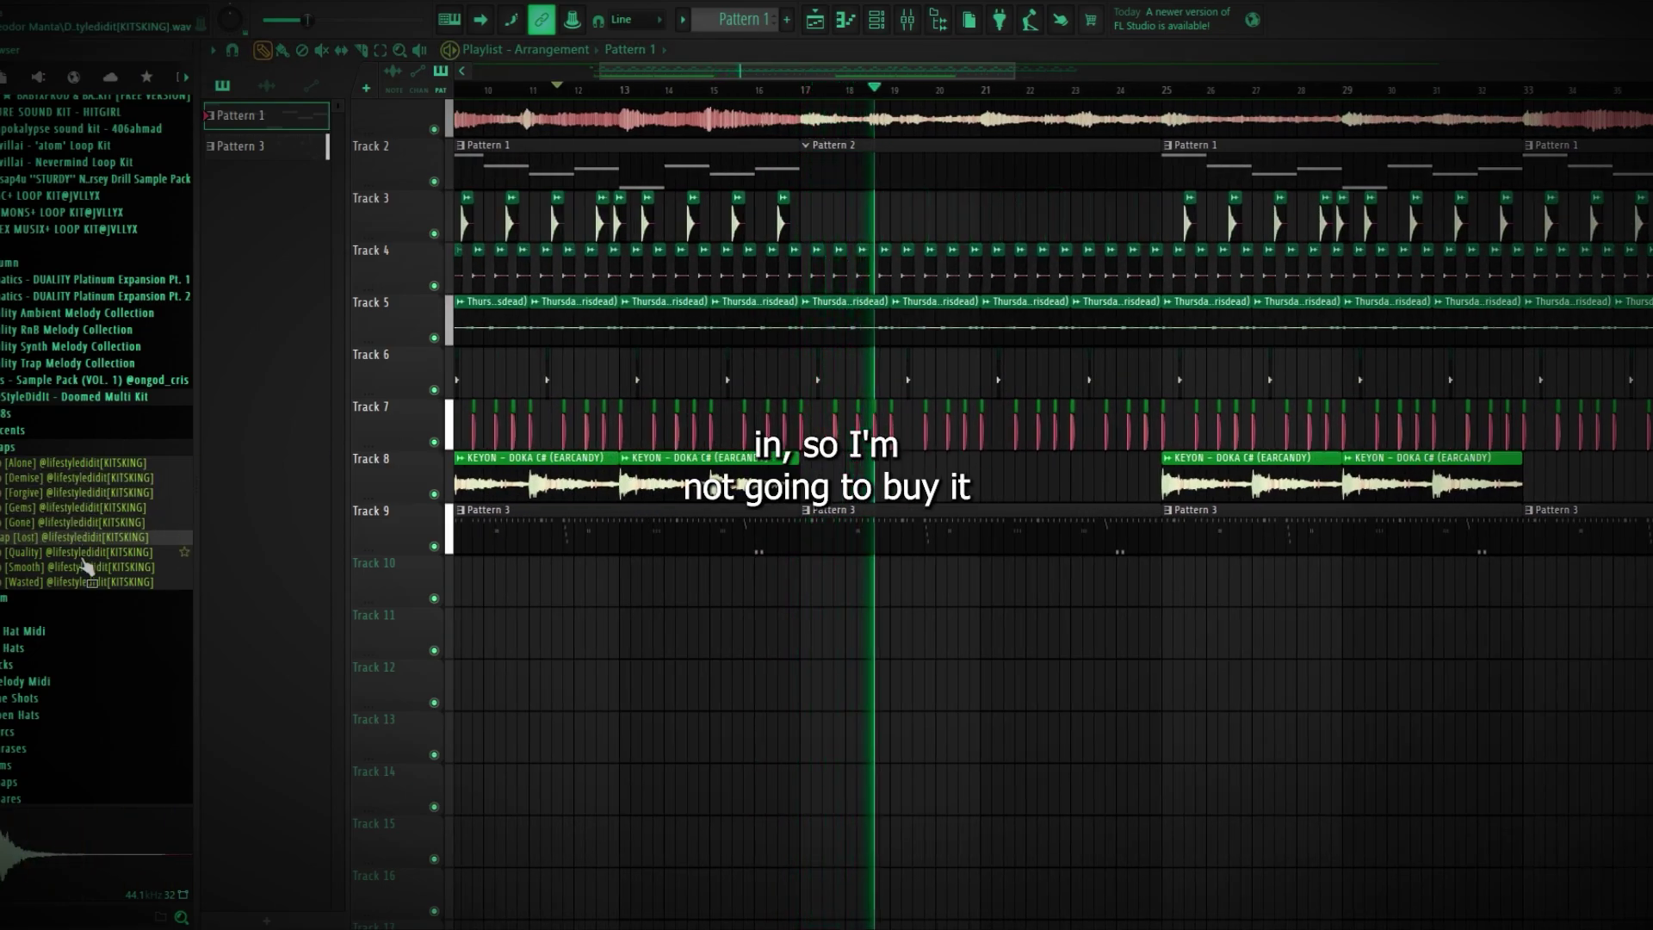
left_click(73, 511)
left_click(67, 526)
left_click(54, 583)
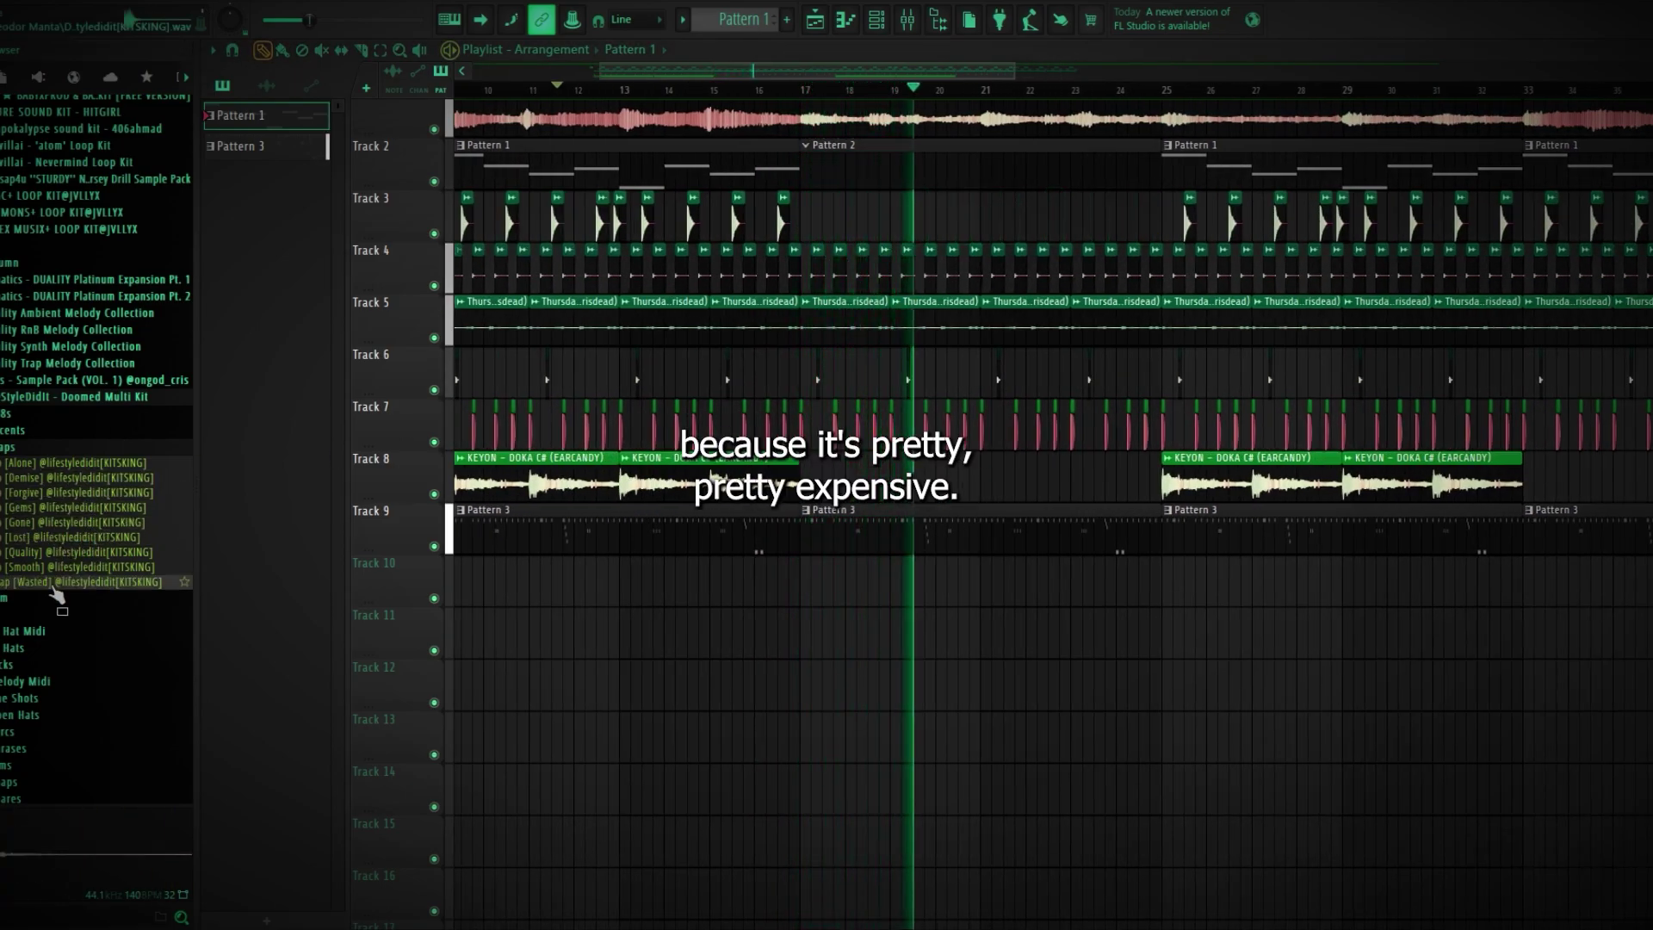
left_click(44, 509)
Open the Doomed Multi Kit's snare samples and audition several, including Keys, Flex, Futuristic, Gas and Golden, during playback
left_click(43, 448)
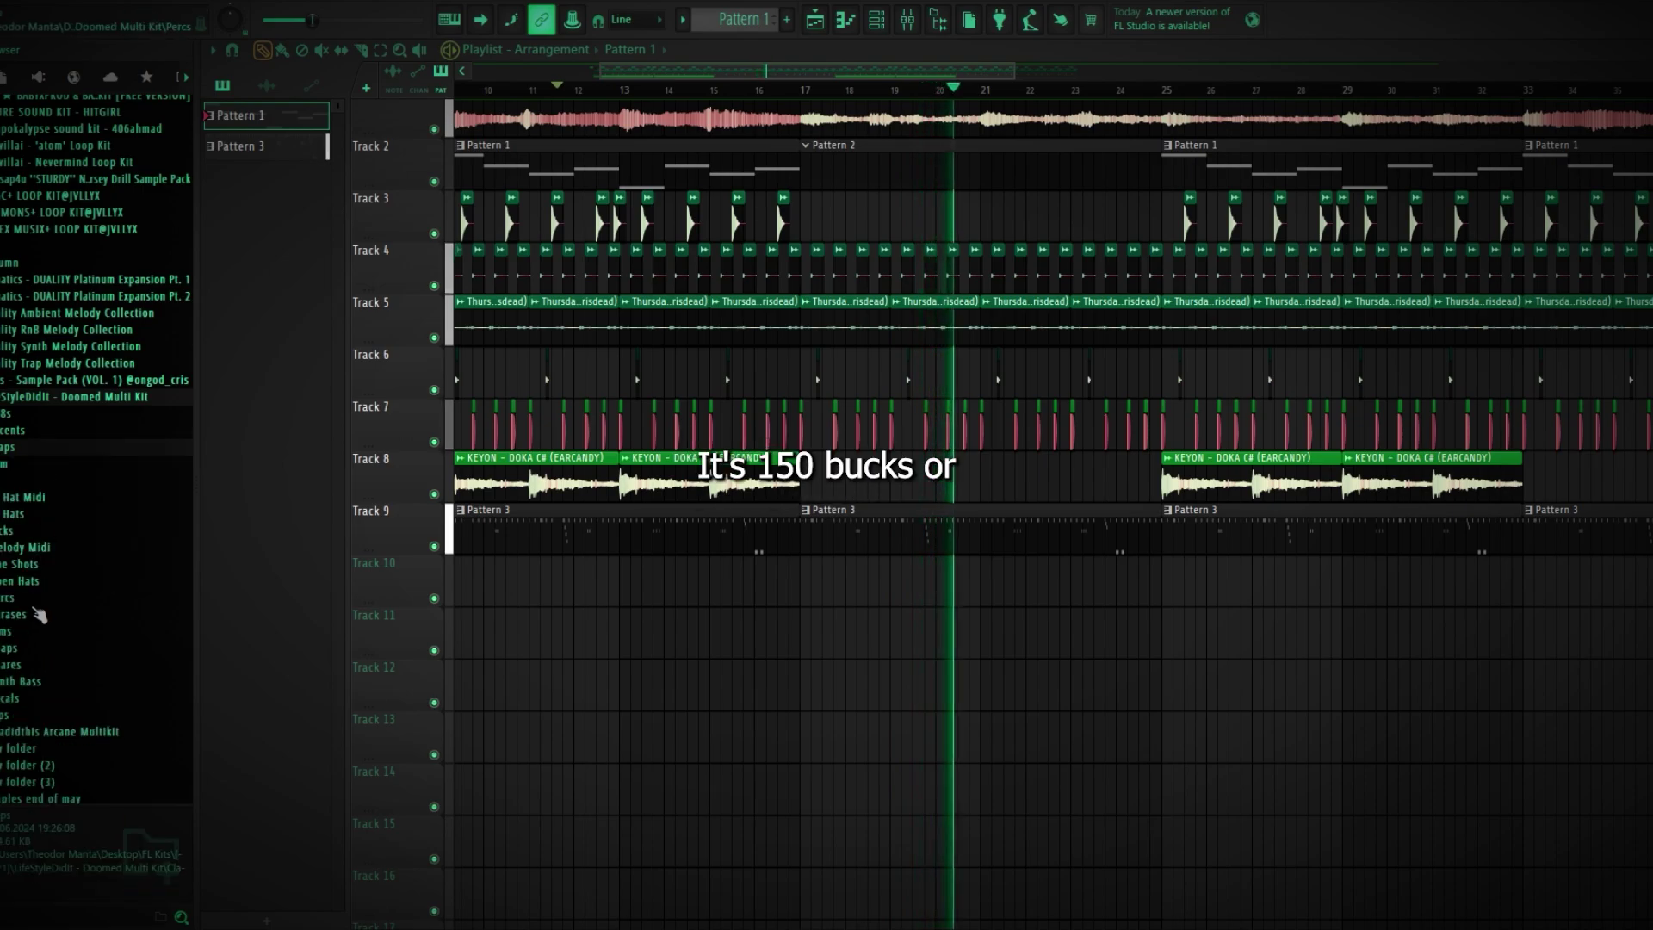
left_click(13, 664)
left_click(59, 676)
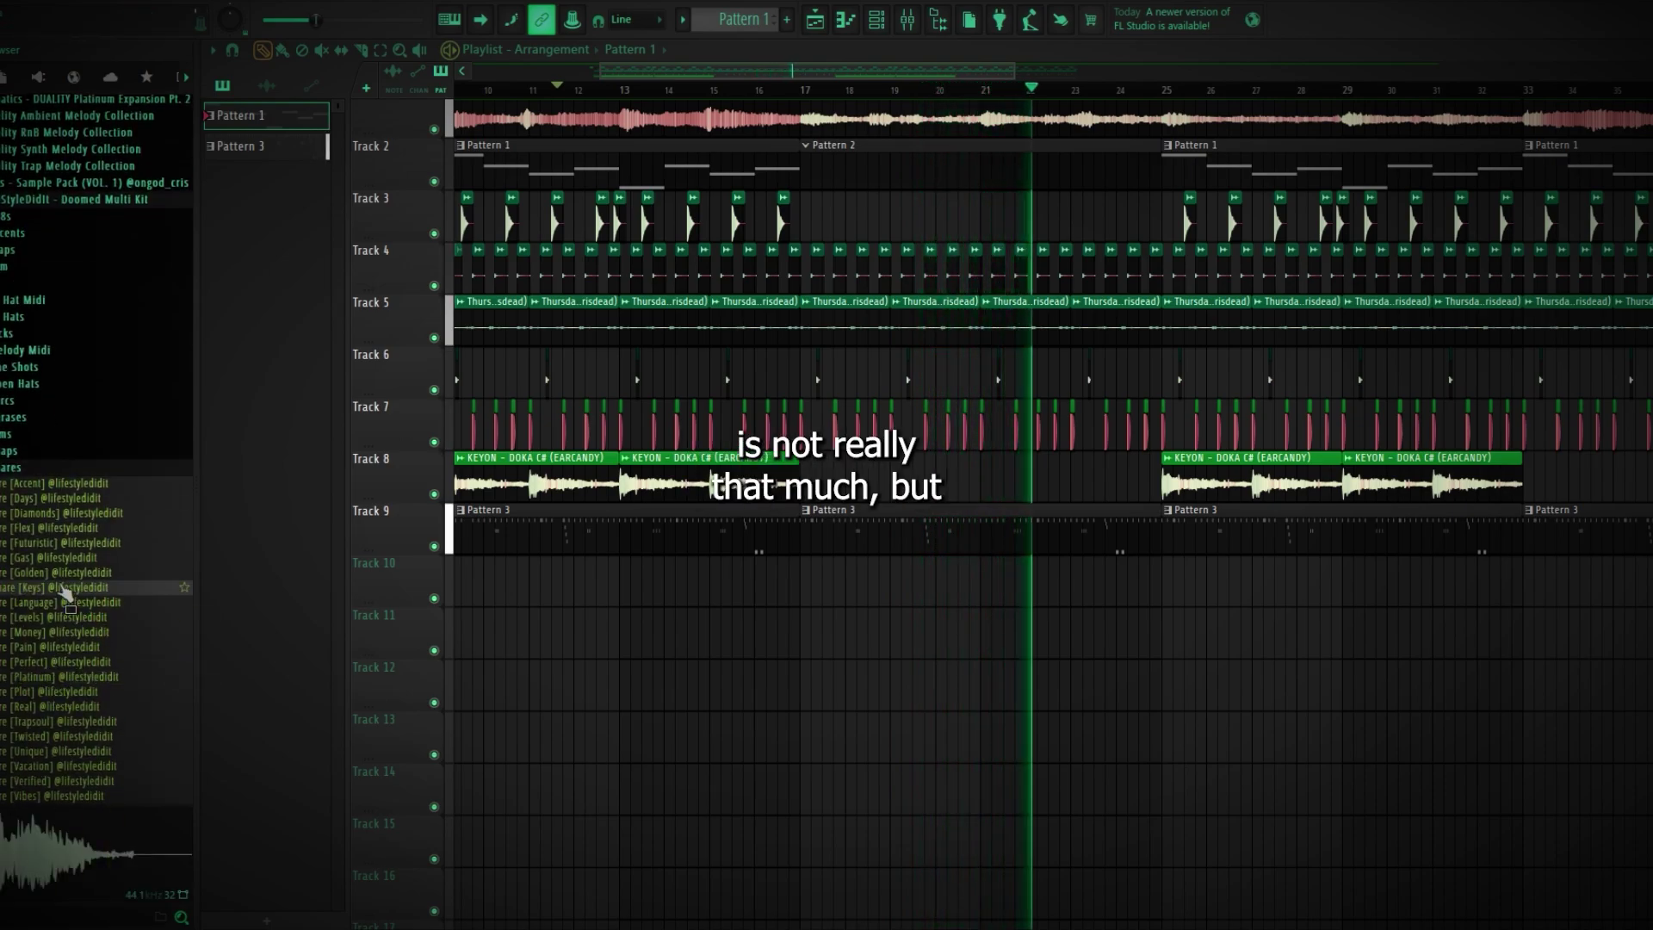
left_click(60, 544)
left_click(43, 528)
left_click(43, 502)
mouse_move(57, 543)
left_mouse_down()
mouse_move(94, 568)
mouse_move(80, 560)
left_mouse_up()
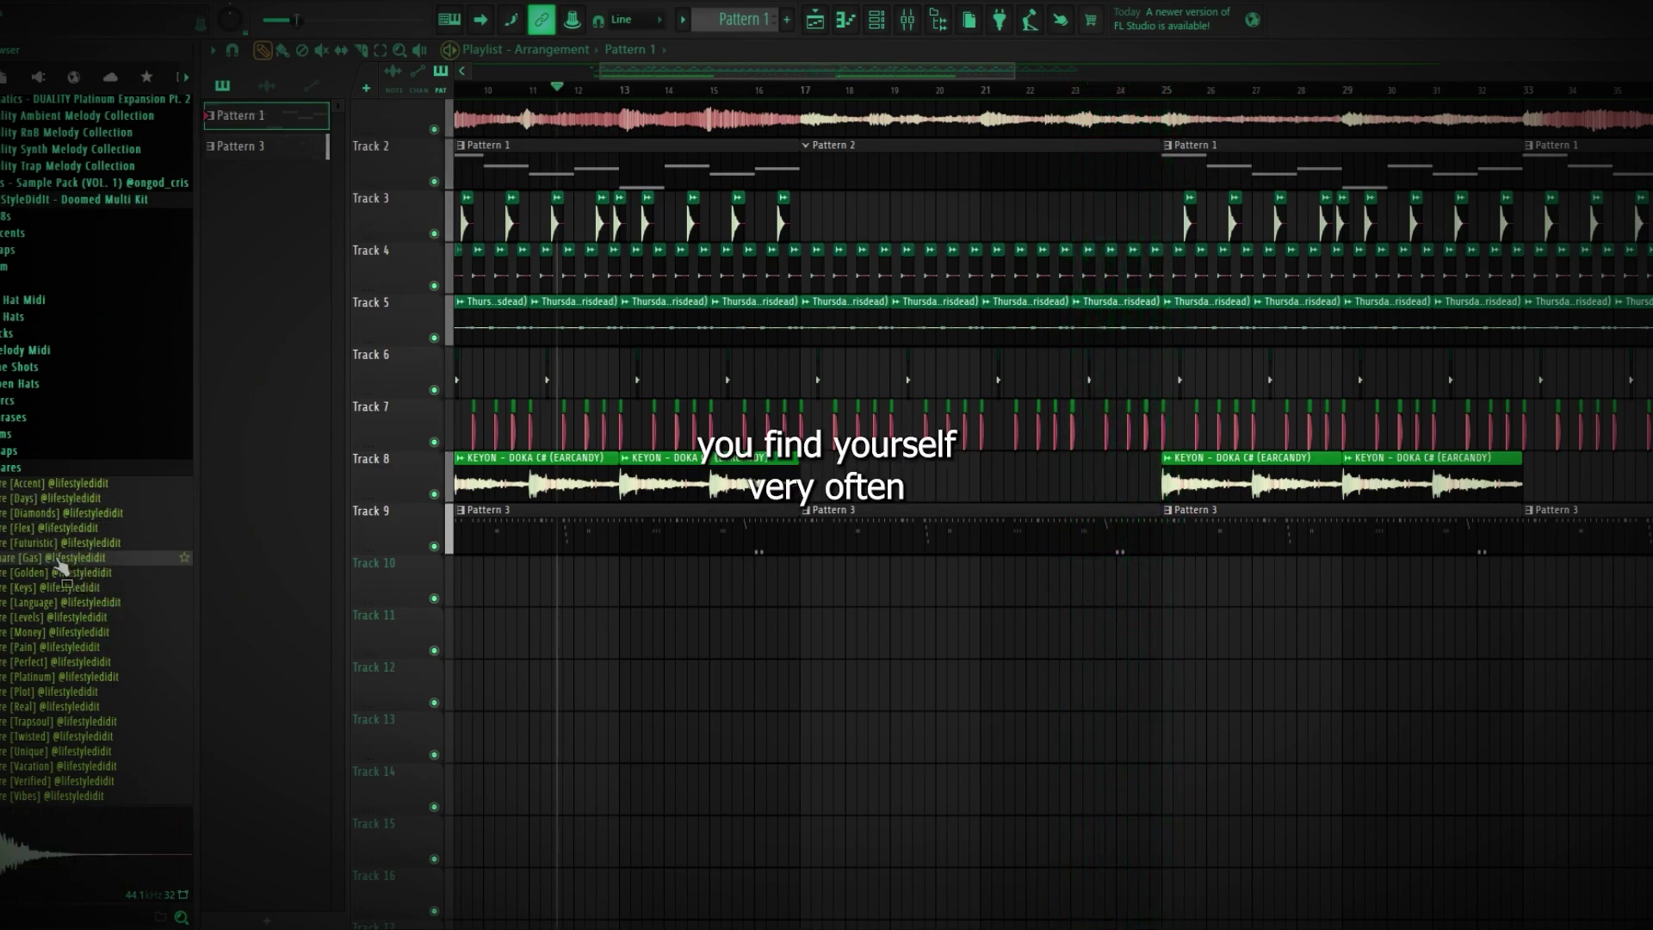
left_click(62, 485)
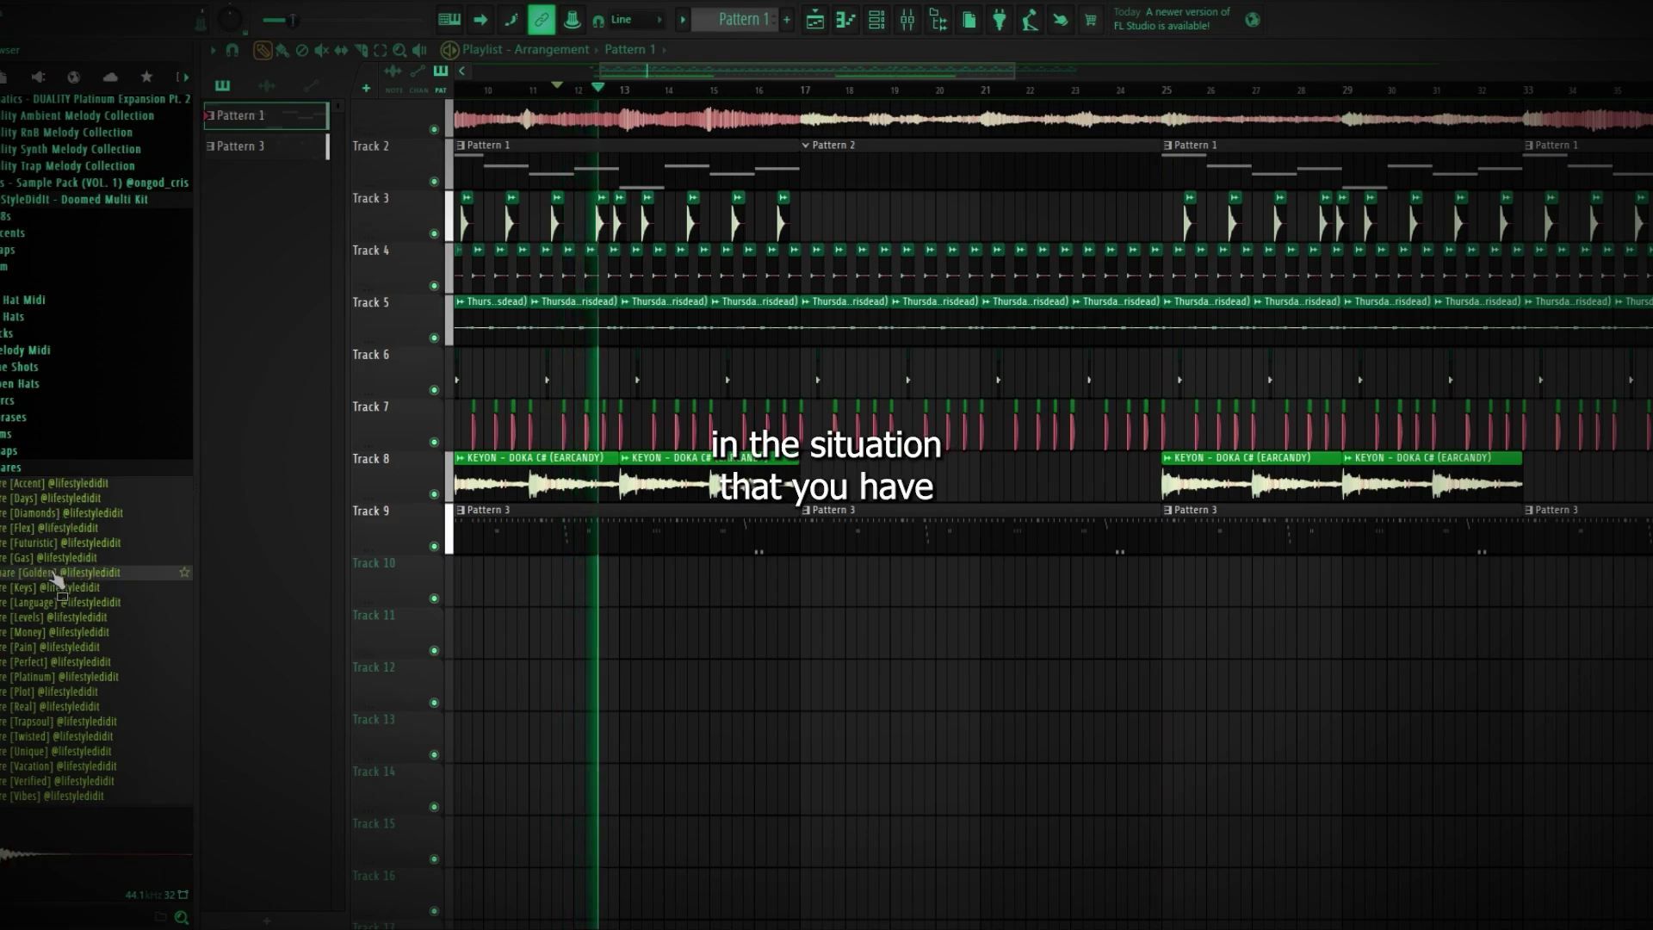
left_click(56, 559)
Add the Golden and Gas snares to the project and place a Gas snare clip on Track 3 under Pattern 2
left_click_drag(57, 575, 263, 414)
left_click_drag(75, 558, 269, 534)
scroll(863, 482, "up", 6)
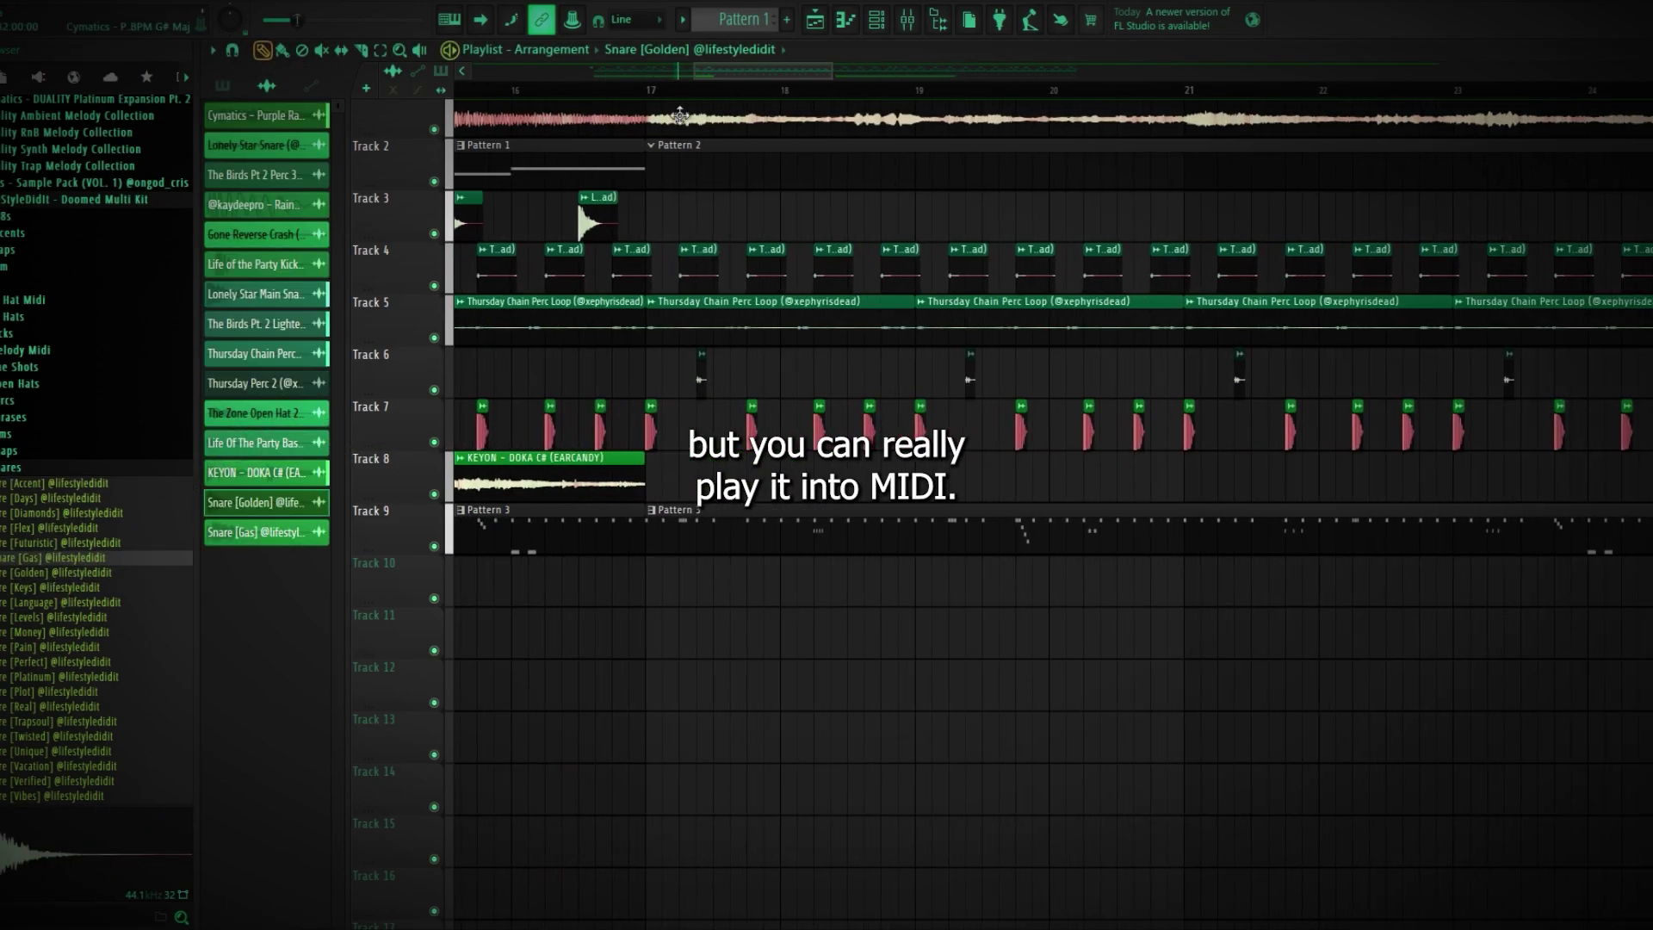
scroll(864, 482, "down", 1)
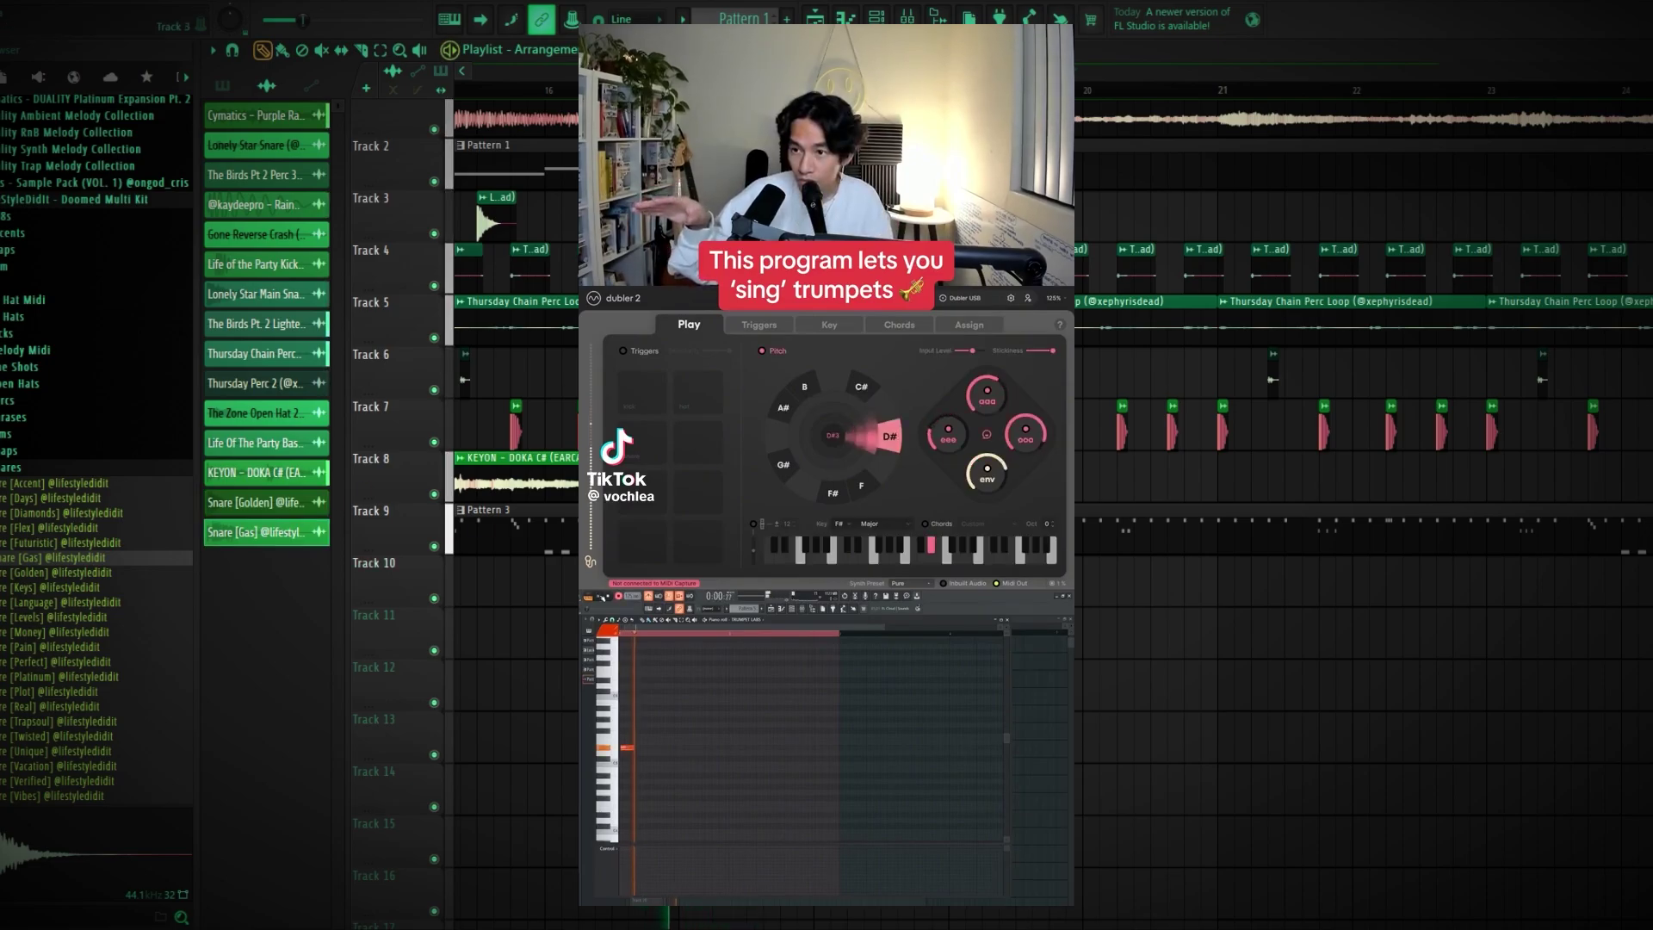
scroll(755, 250, "up", 4)
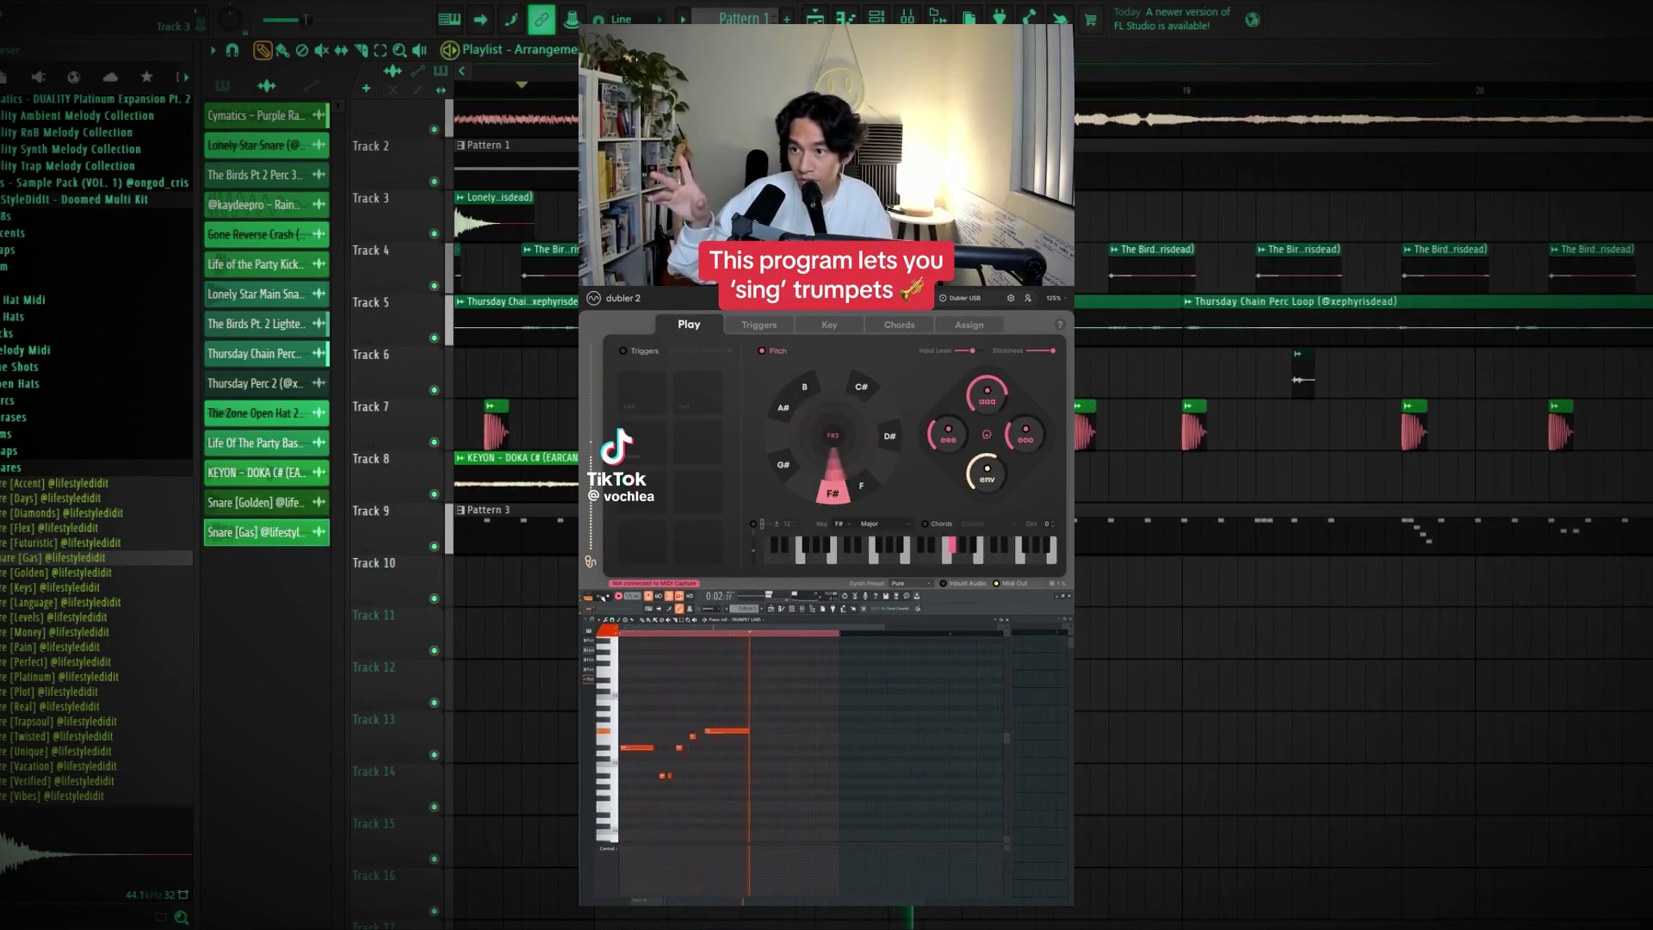
left_click_drag(1205, 465, 762, 478)
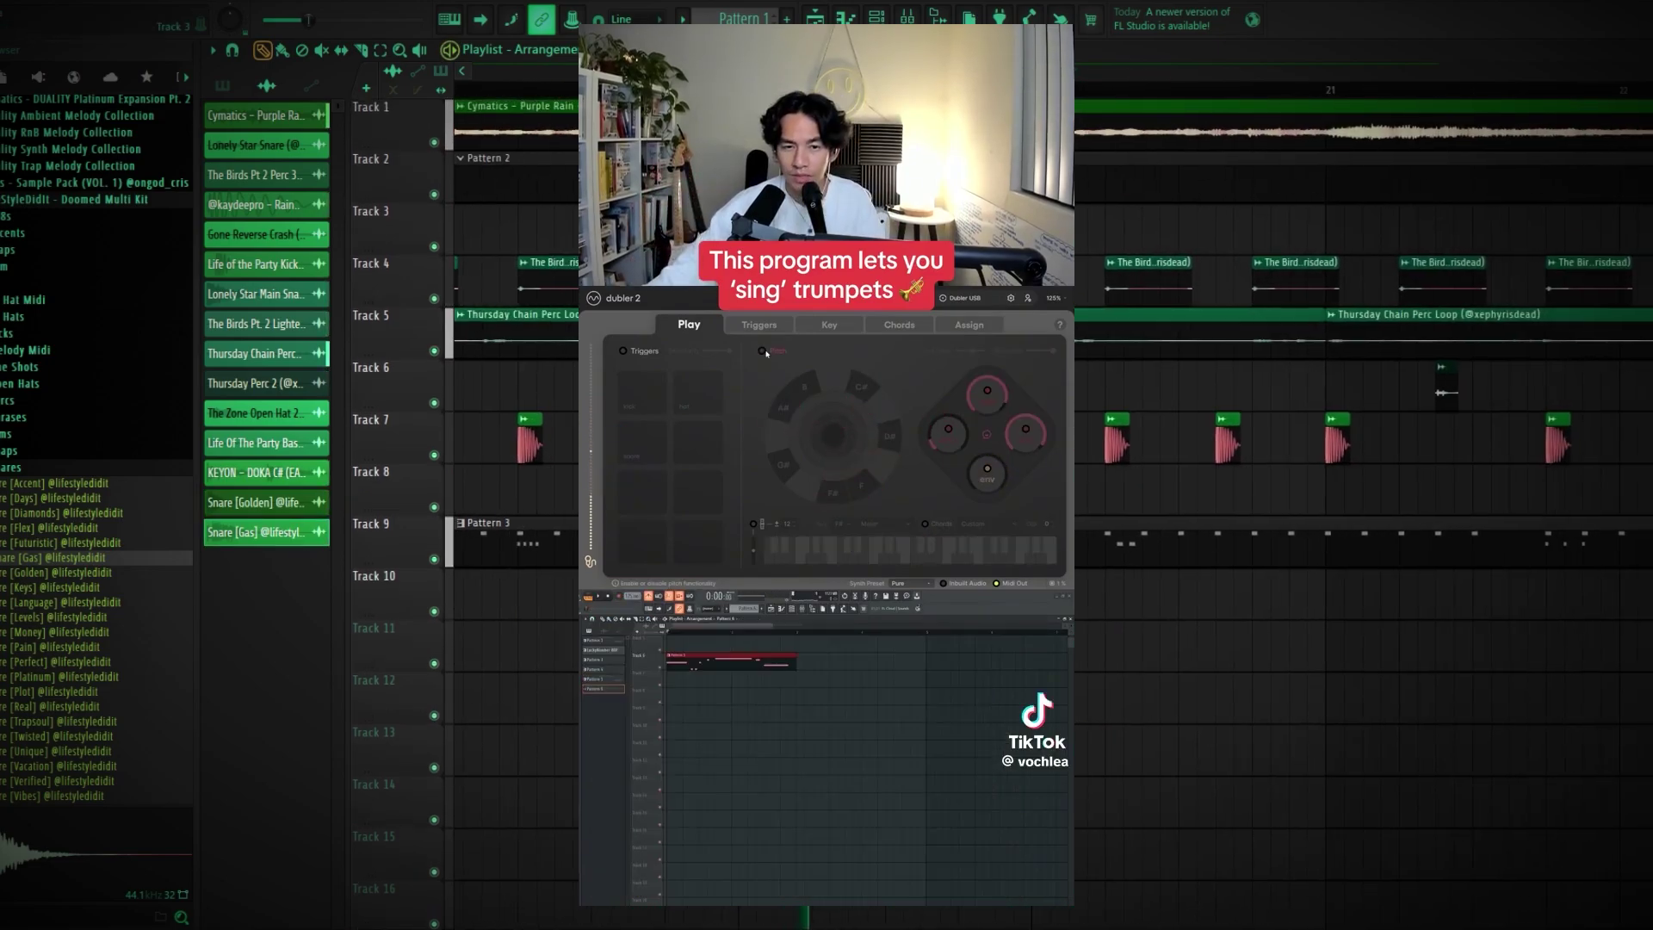
left_click(1185, 229)
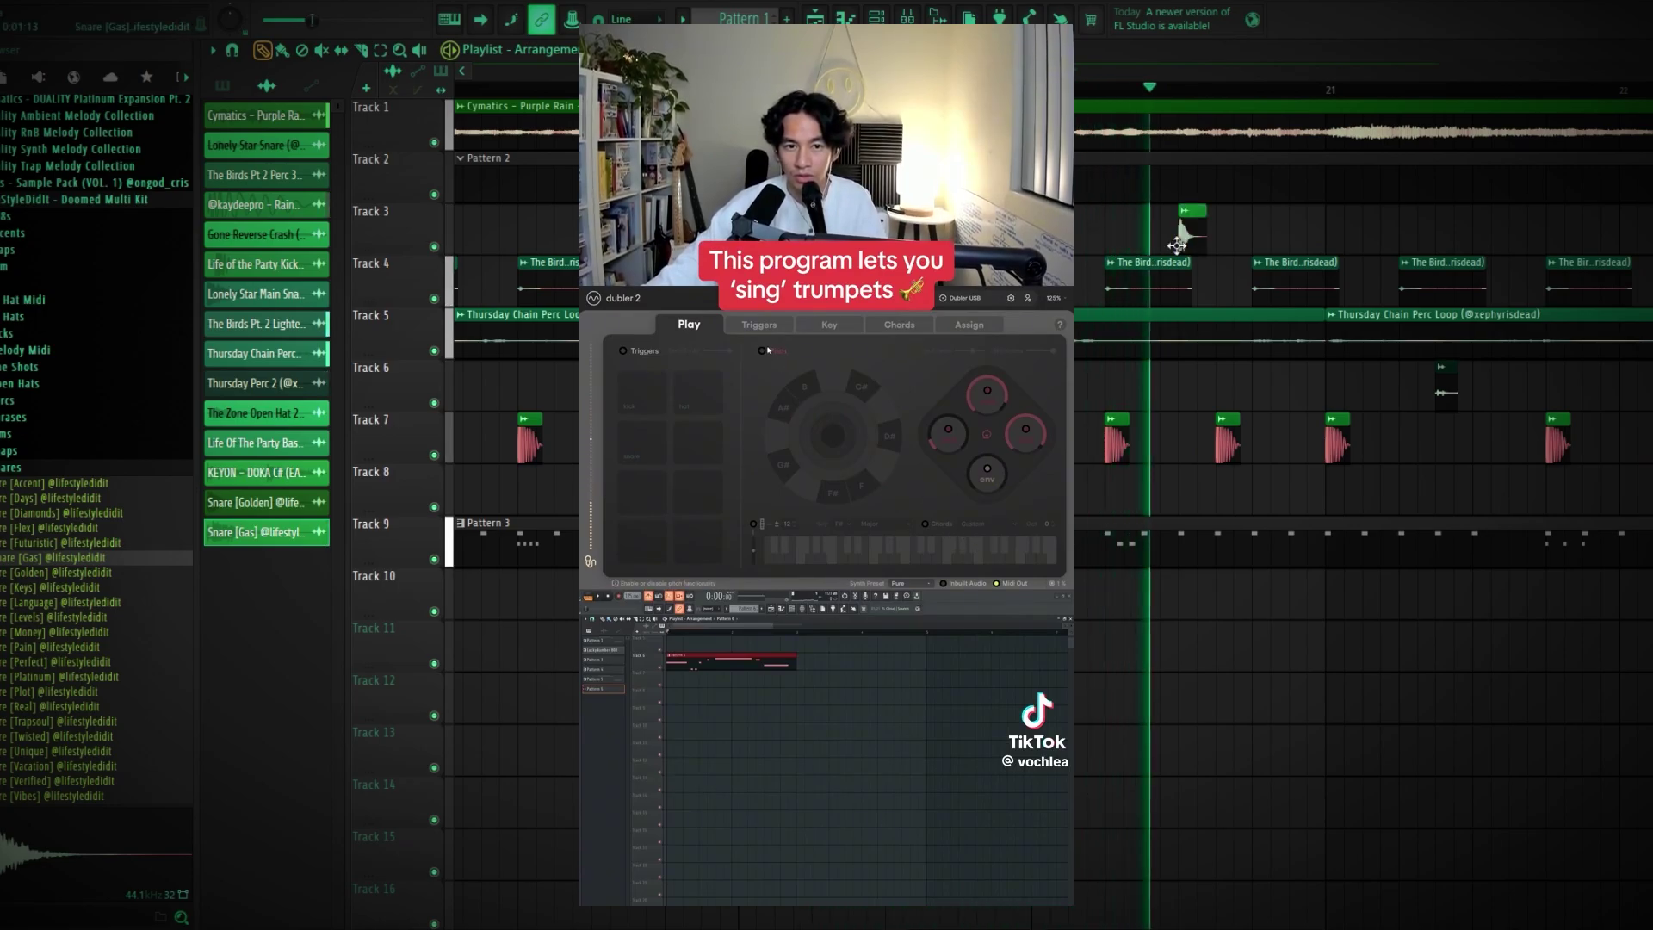
Copy the Gas snare hits along Track 3 to fill the Pattern 2 section
scroll(1203, 233, "down", 5)
left_click_drag(887, 229, 1219, 232)
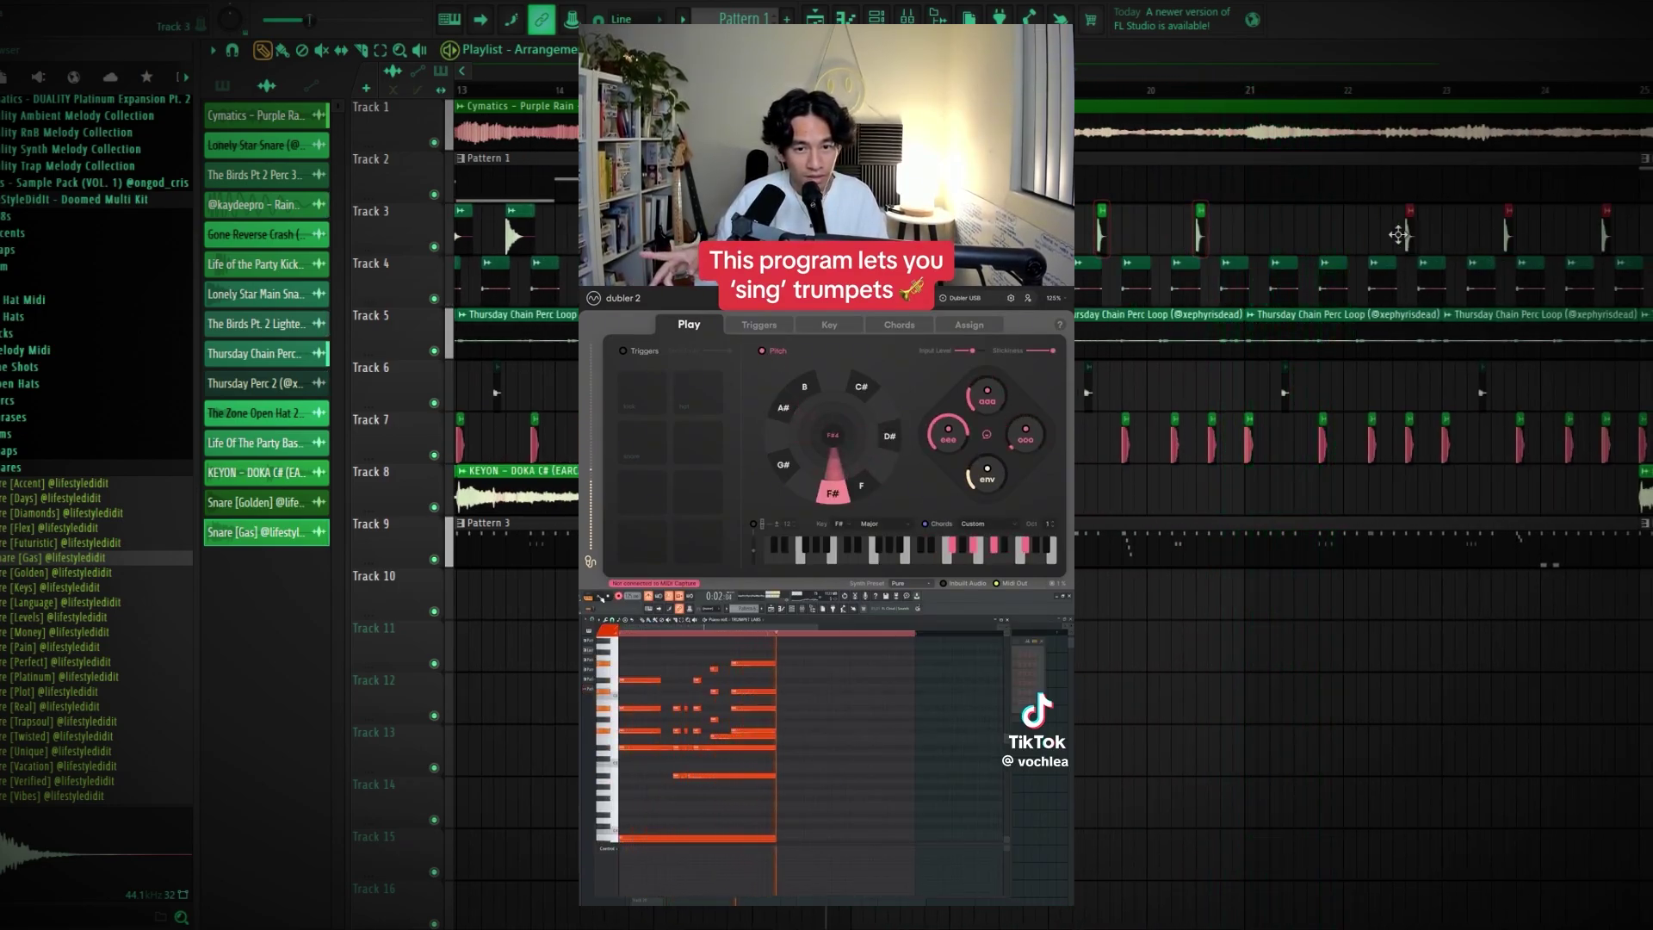
left_click_drag(908, 244, 1301, 247)
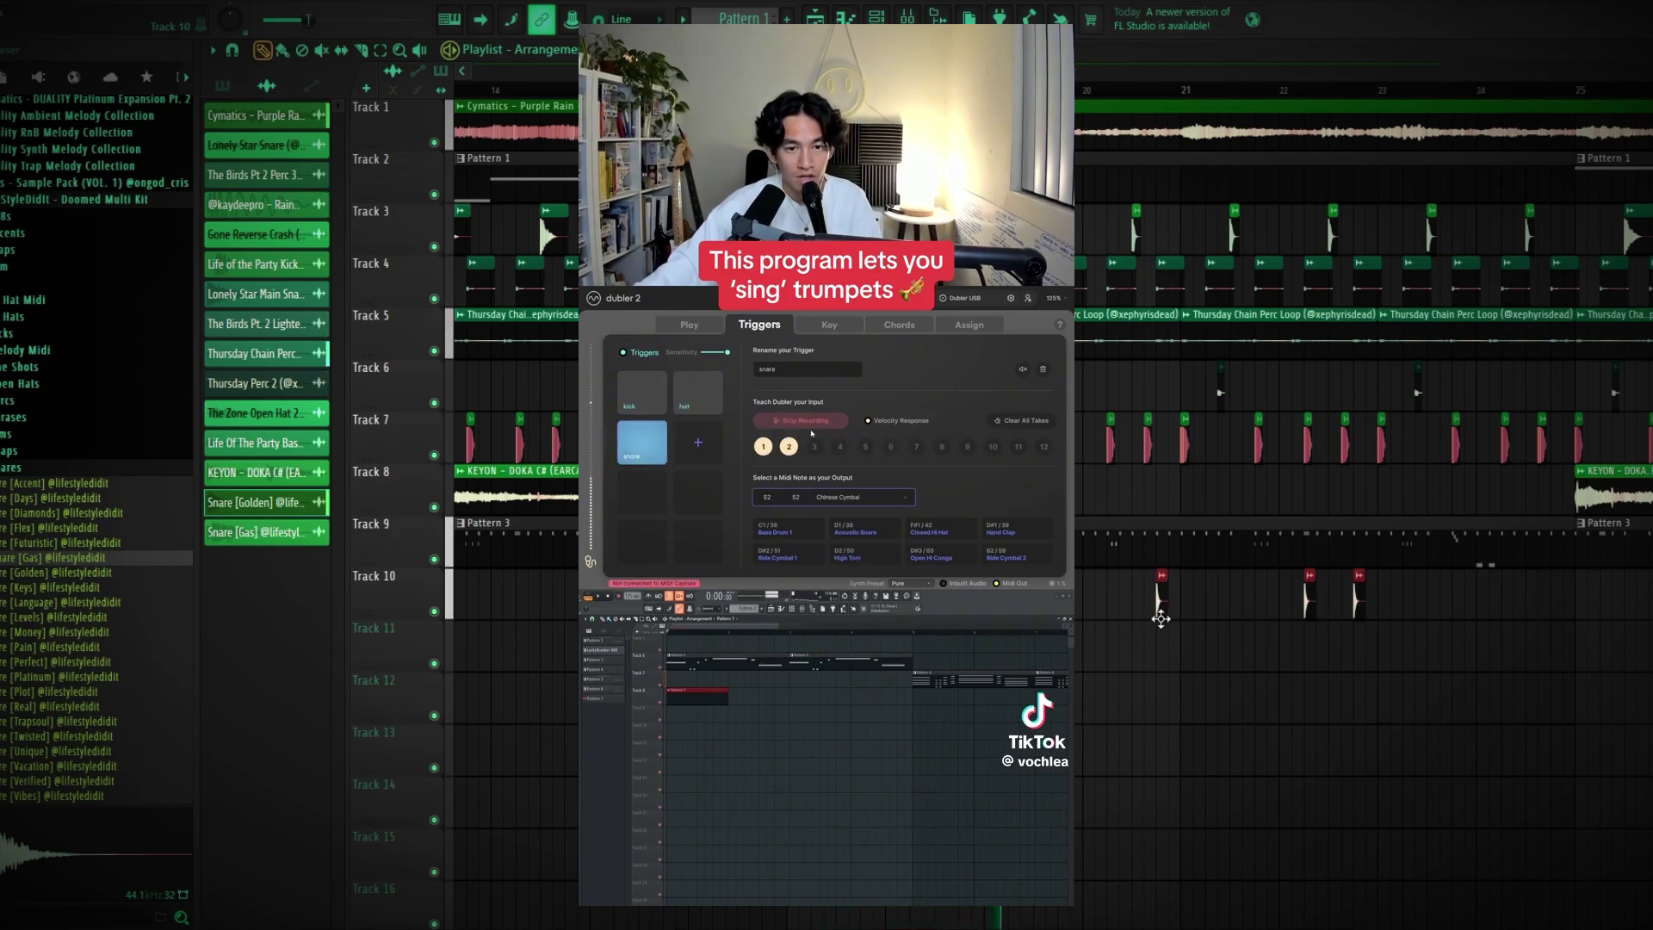
Adjust the snare clips on Track 10 around bar 21, removing two of them, and check the rhythm with playback
key("space")
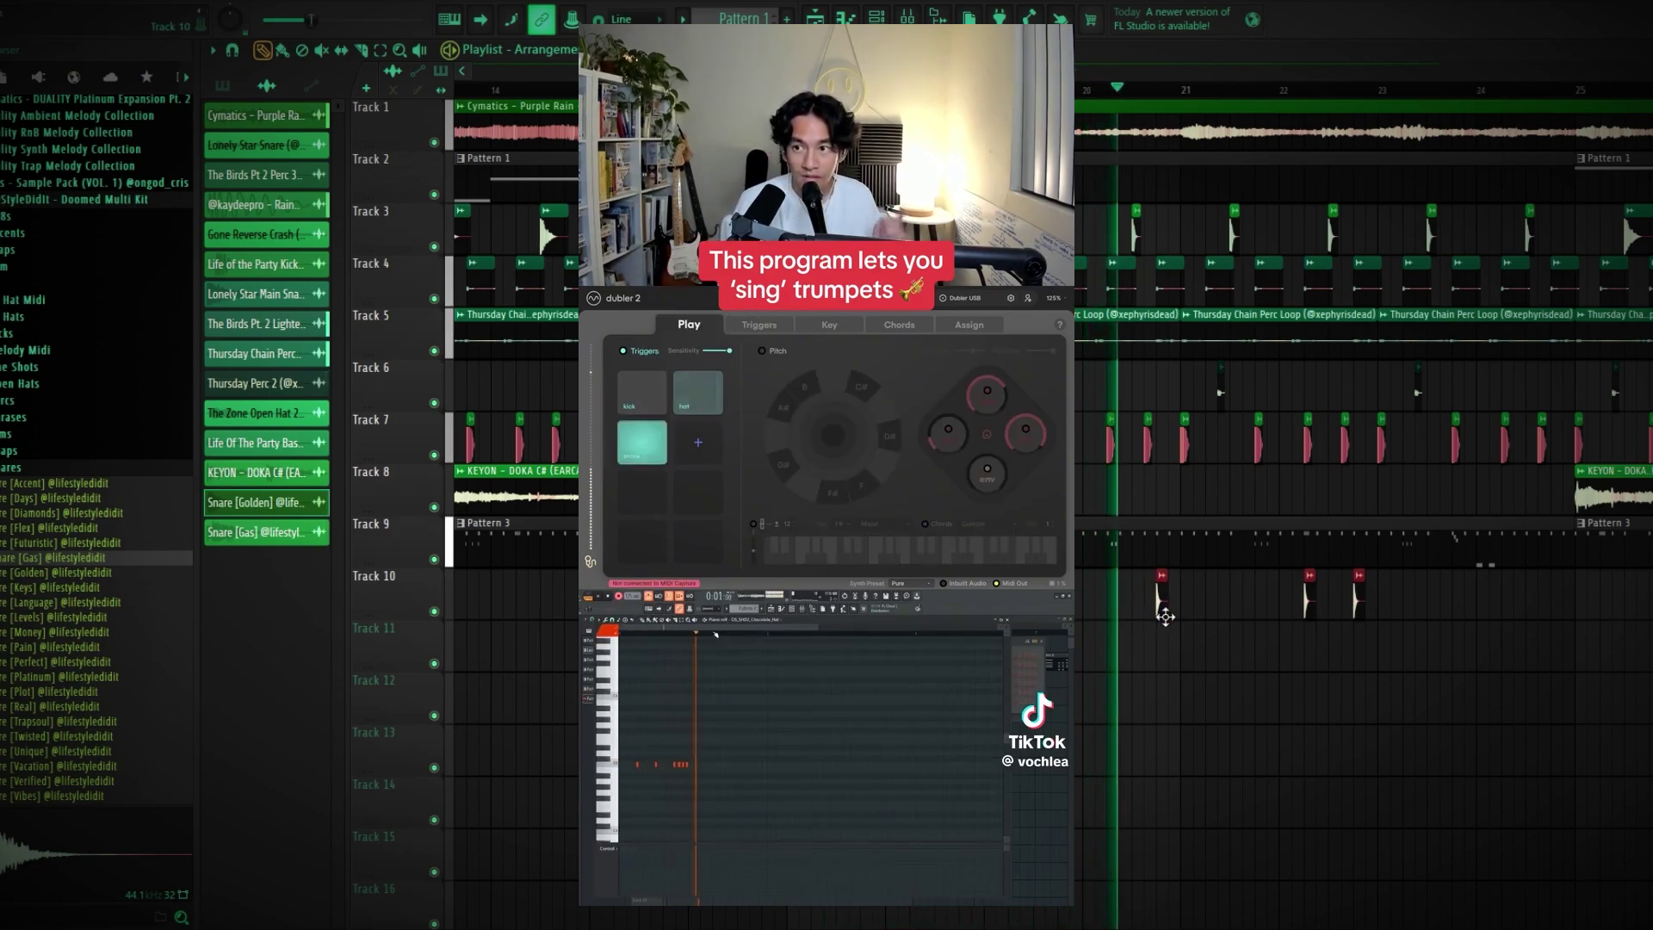
left_click(1195, 604)
key("space")
key("space")
right_click(1357, 609)
right_click(1309, 607)
left_click_drag(1258, 608, 1087, 617)
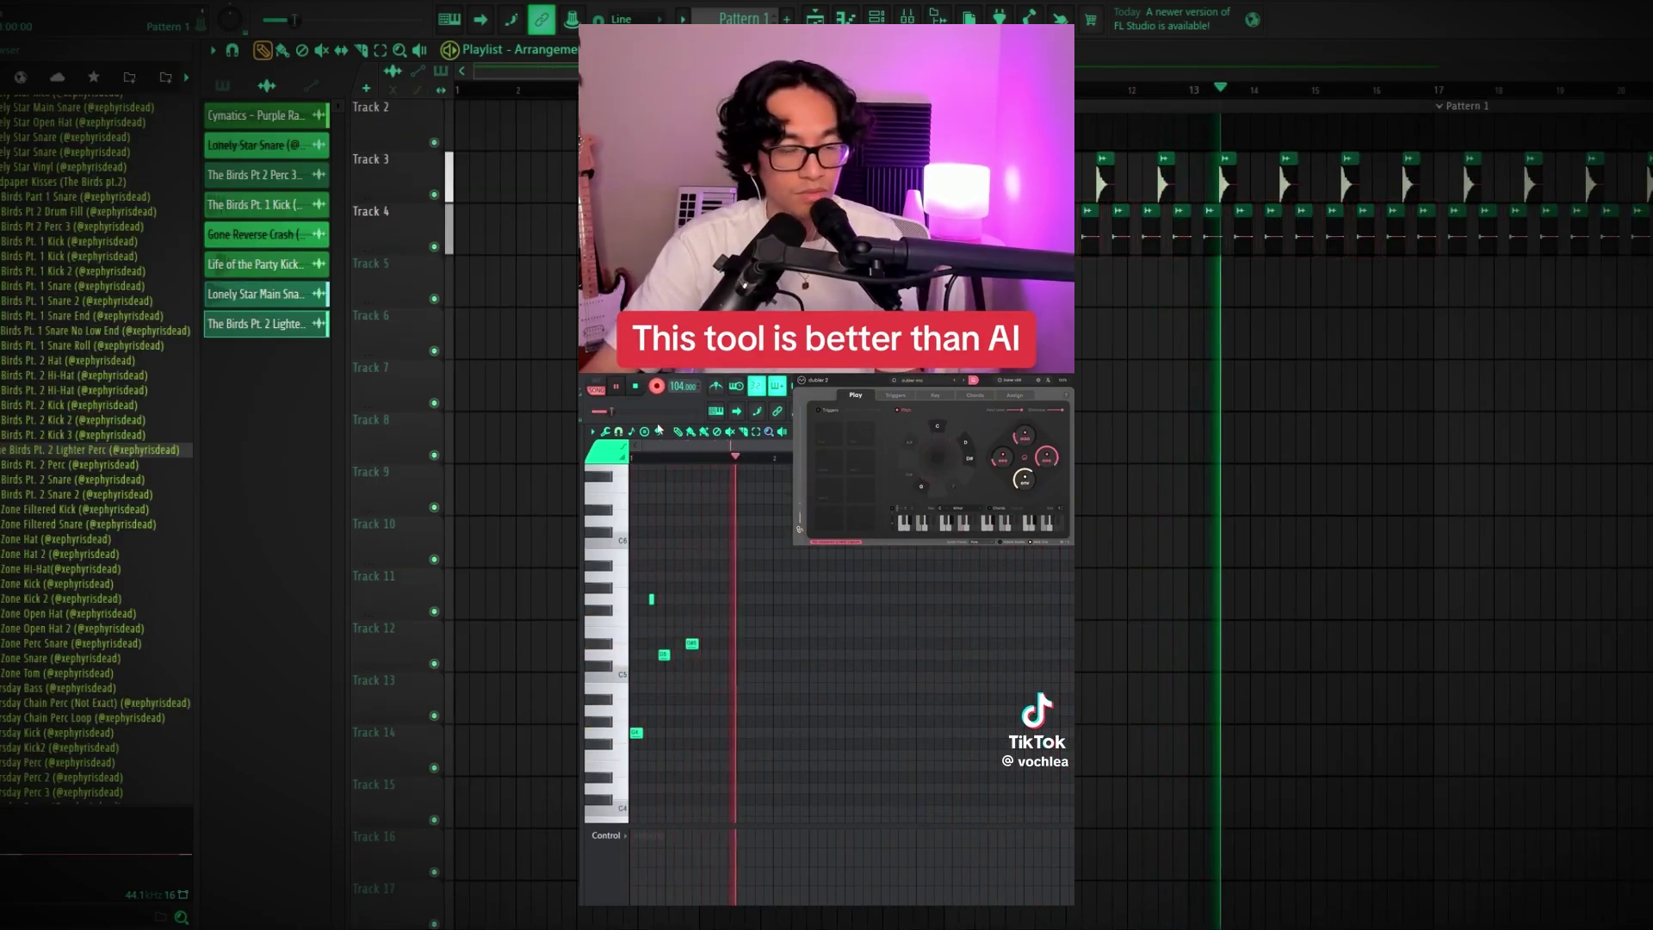
Audition more drum samples, add the Thursday Chain Perc Loop to the project and set its channel volume to about 36%
left_click(846, 19)
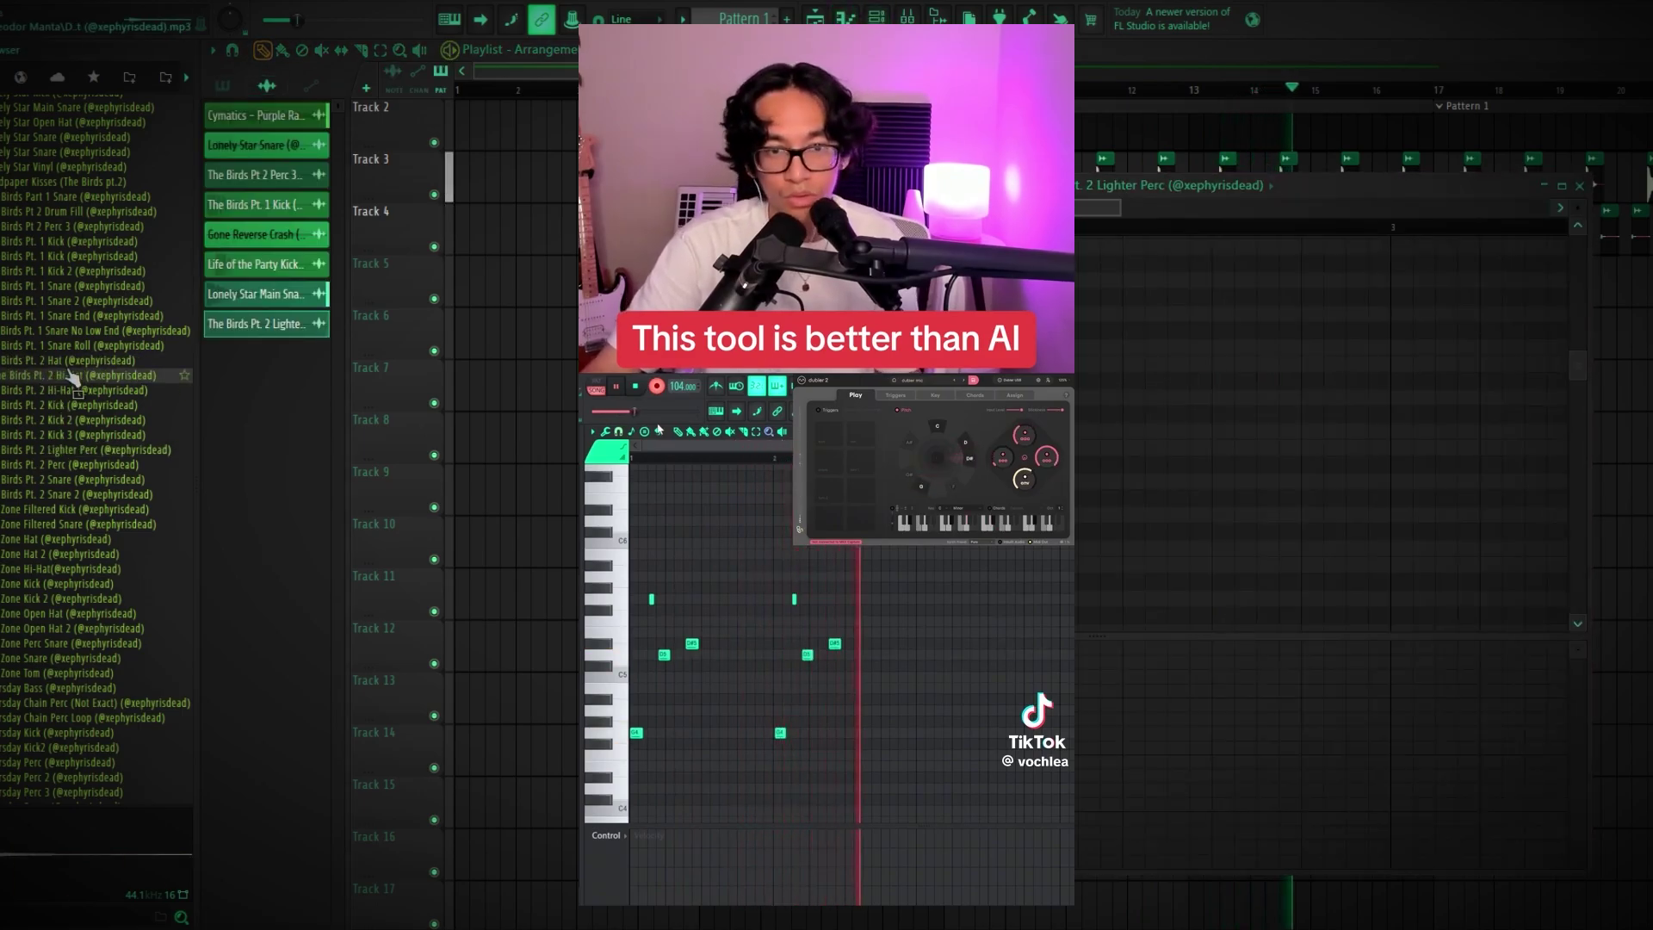
left_click(70, 348)
left_click(60, 672)
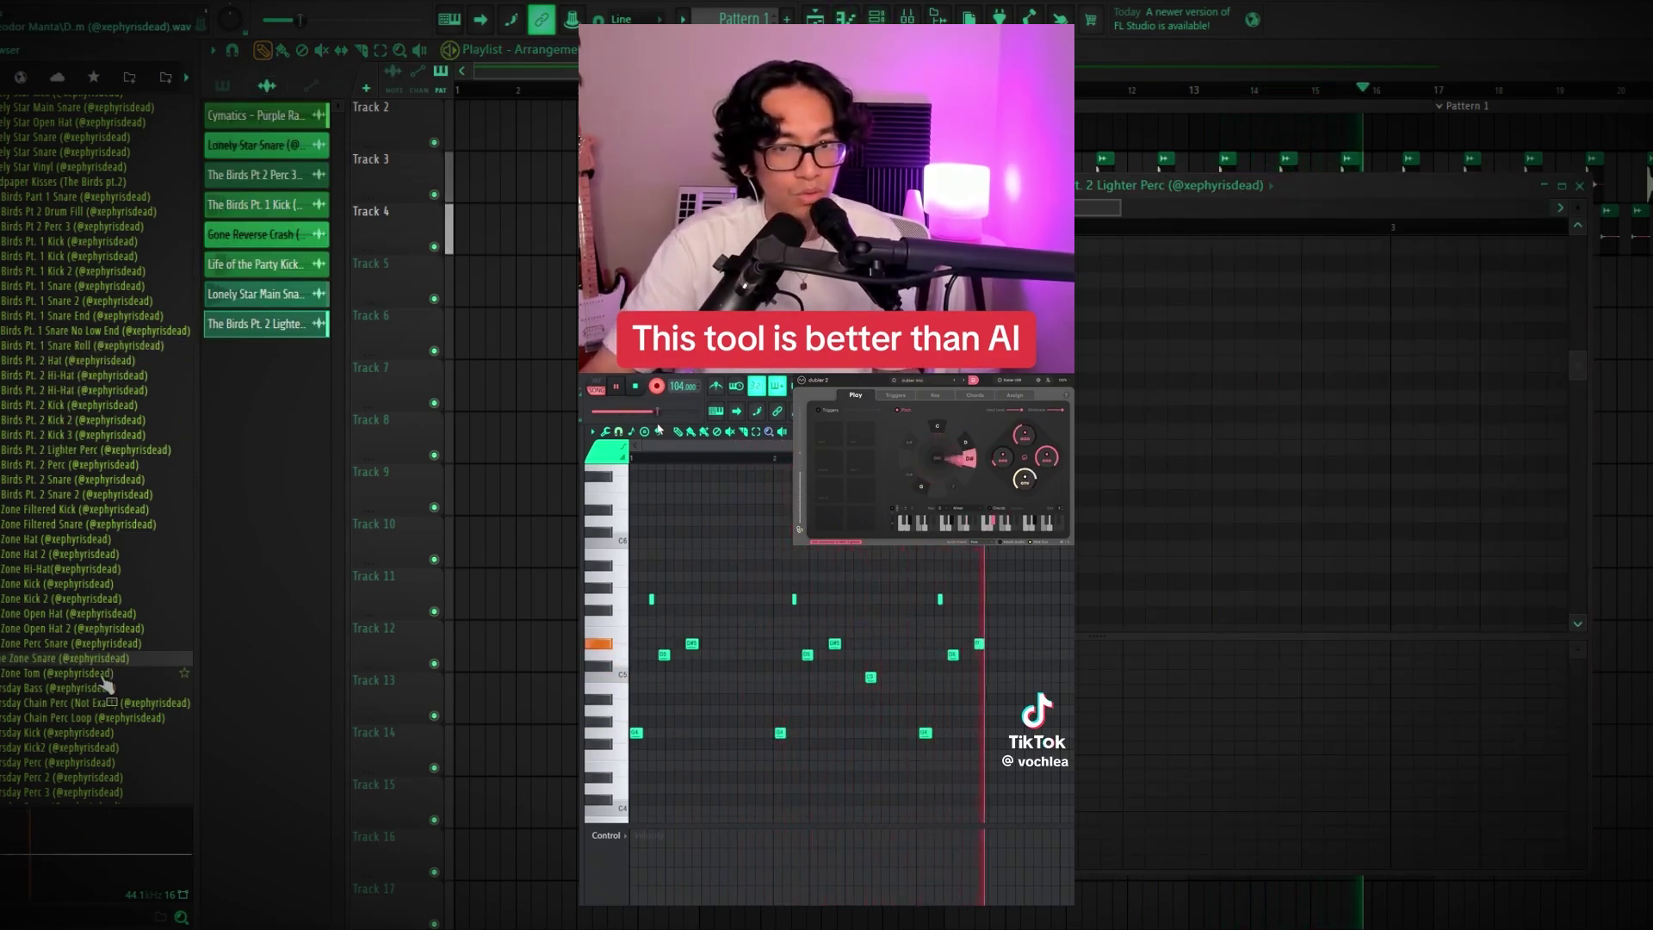
left_click(97, 718)
left_click_drag(96, 742, 250, 437)
left_click(283, 354)
left_click(895, 279)
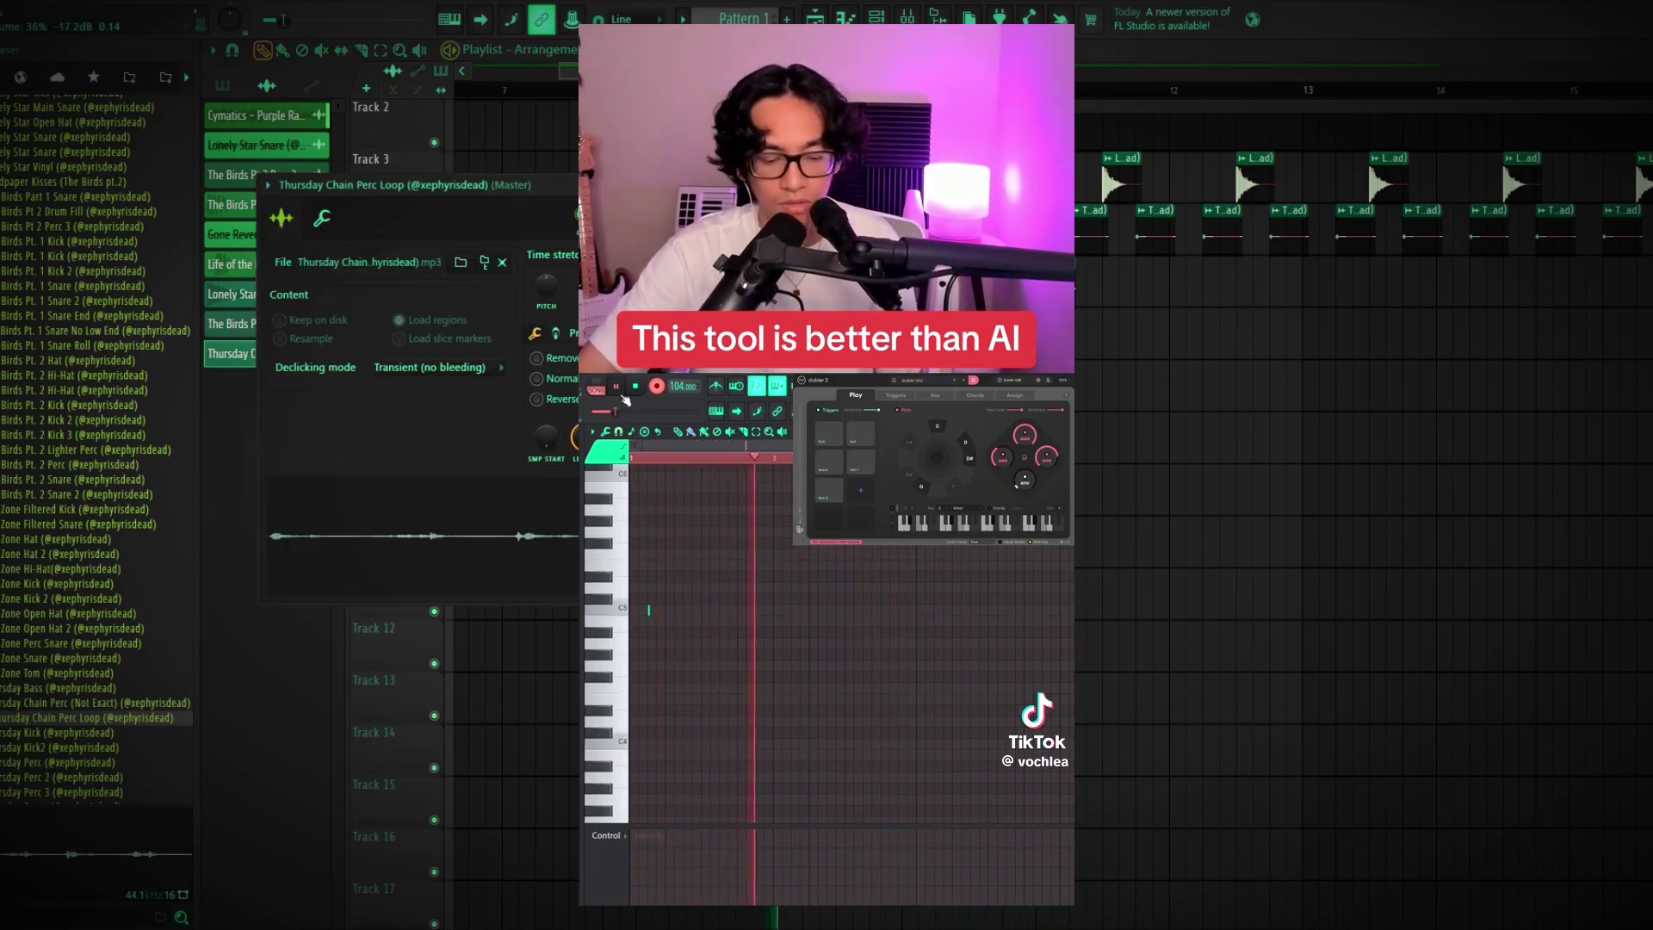
key("Escape")
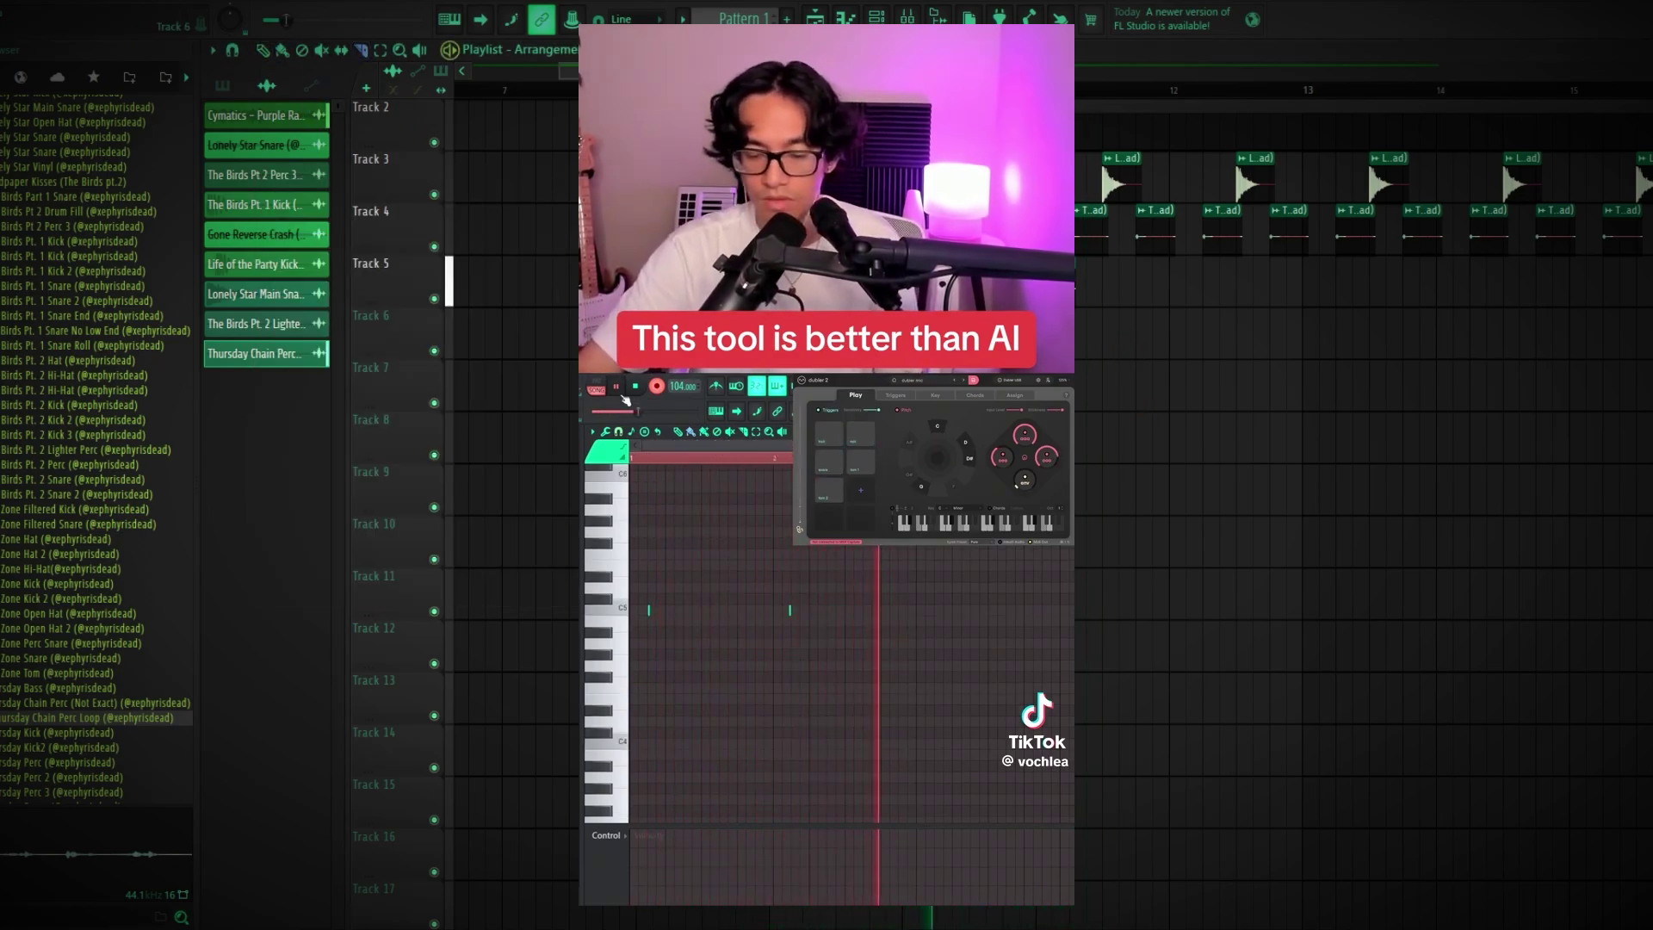
Repeat the Thursday Chain Perc Loop along Track 5 under the Pattern 1 clips up to about bar 41
key("ctrl+b")
scroll(1196, 292, "down", 3)
left_click_drag(1203, 284, 947, 288)
scroll(1125, 302, "down", 2)
key("ctrl+b")
key("ctrl+b")
key("ctrl+b")
key("ctrl+b")
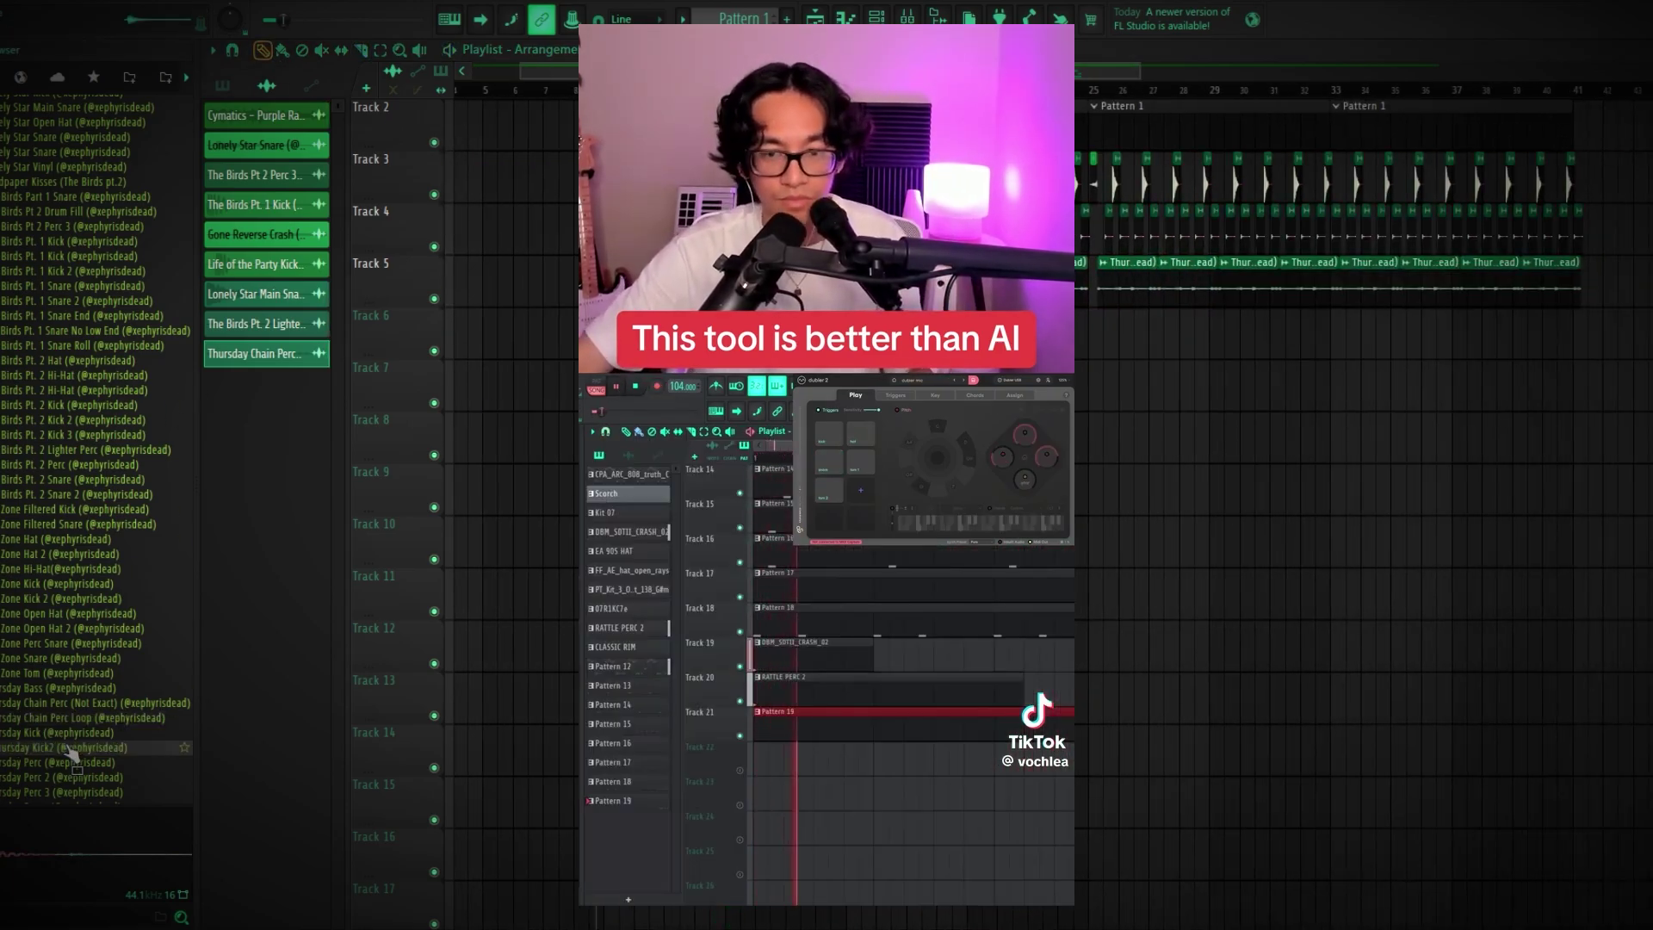
Add the Thursday Perc 2 sample to the project and raise its sample start
left_click_drag(58, 774, 63, 274)
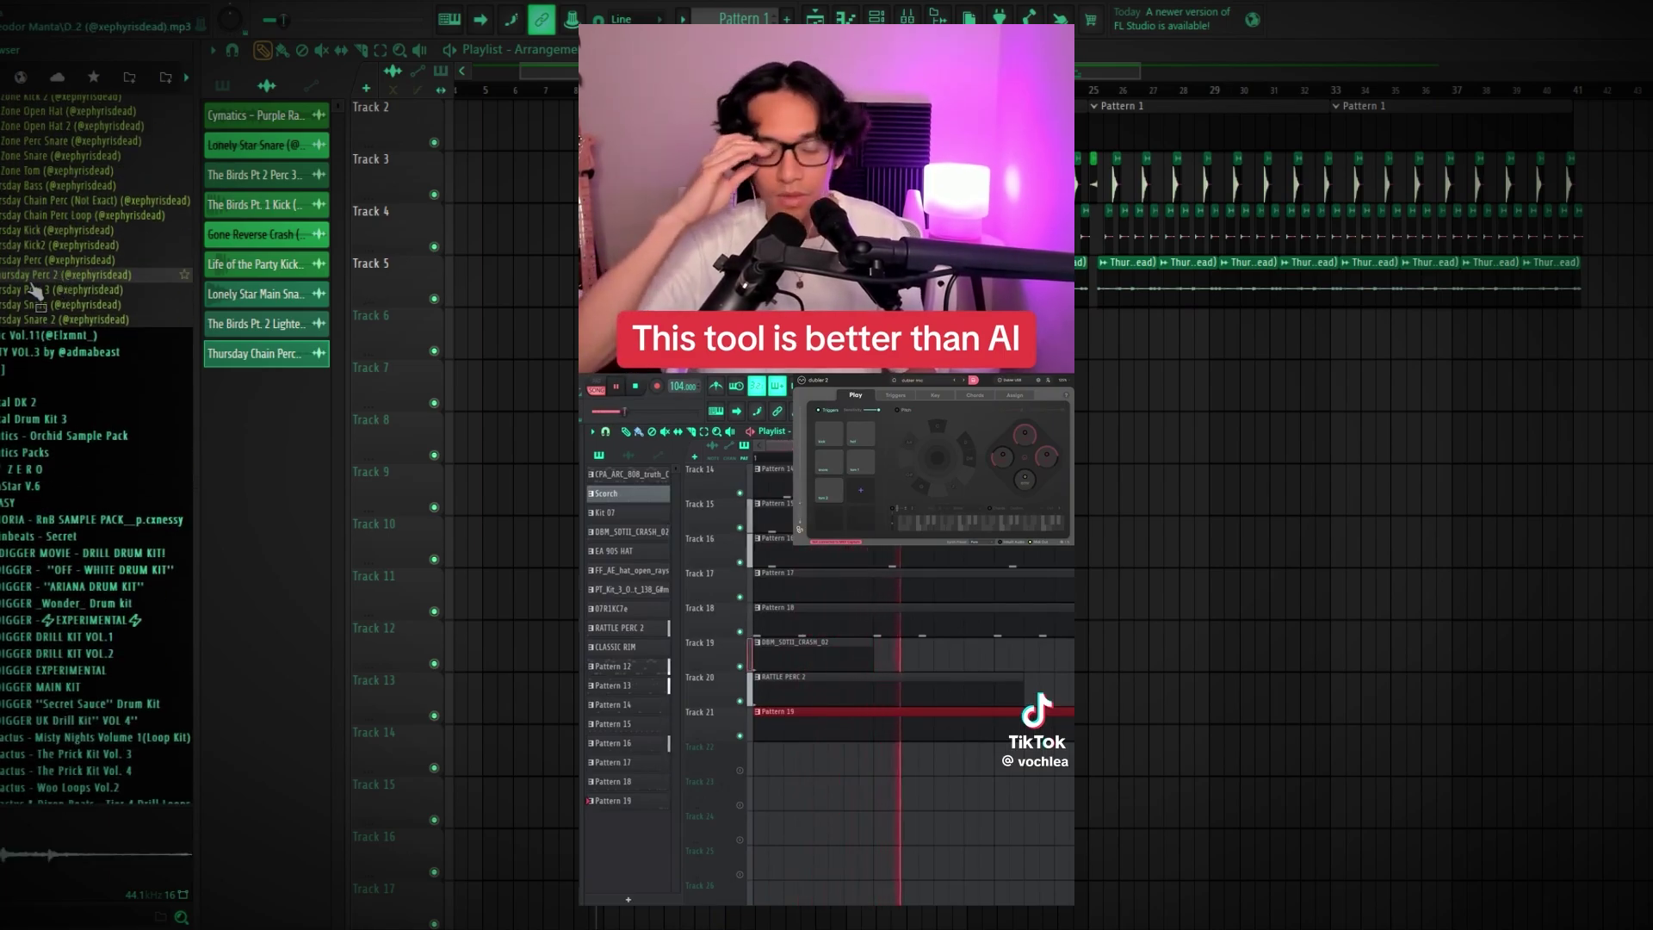
left_click_drag(236, 384, 239, 384)
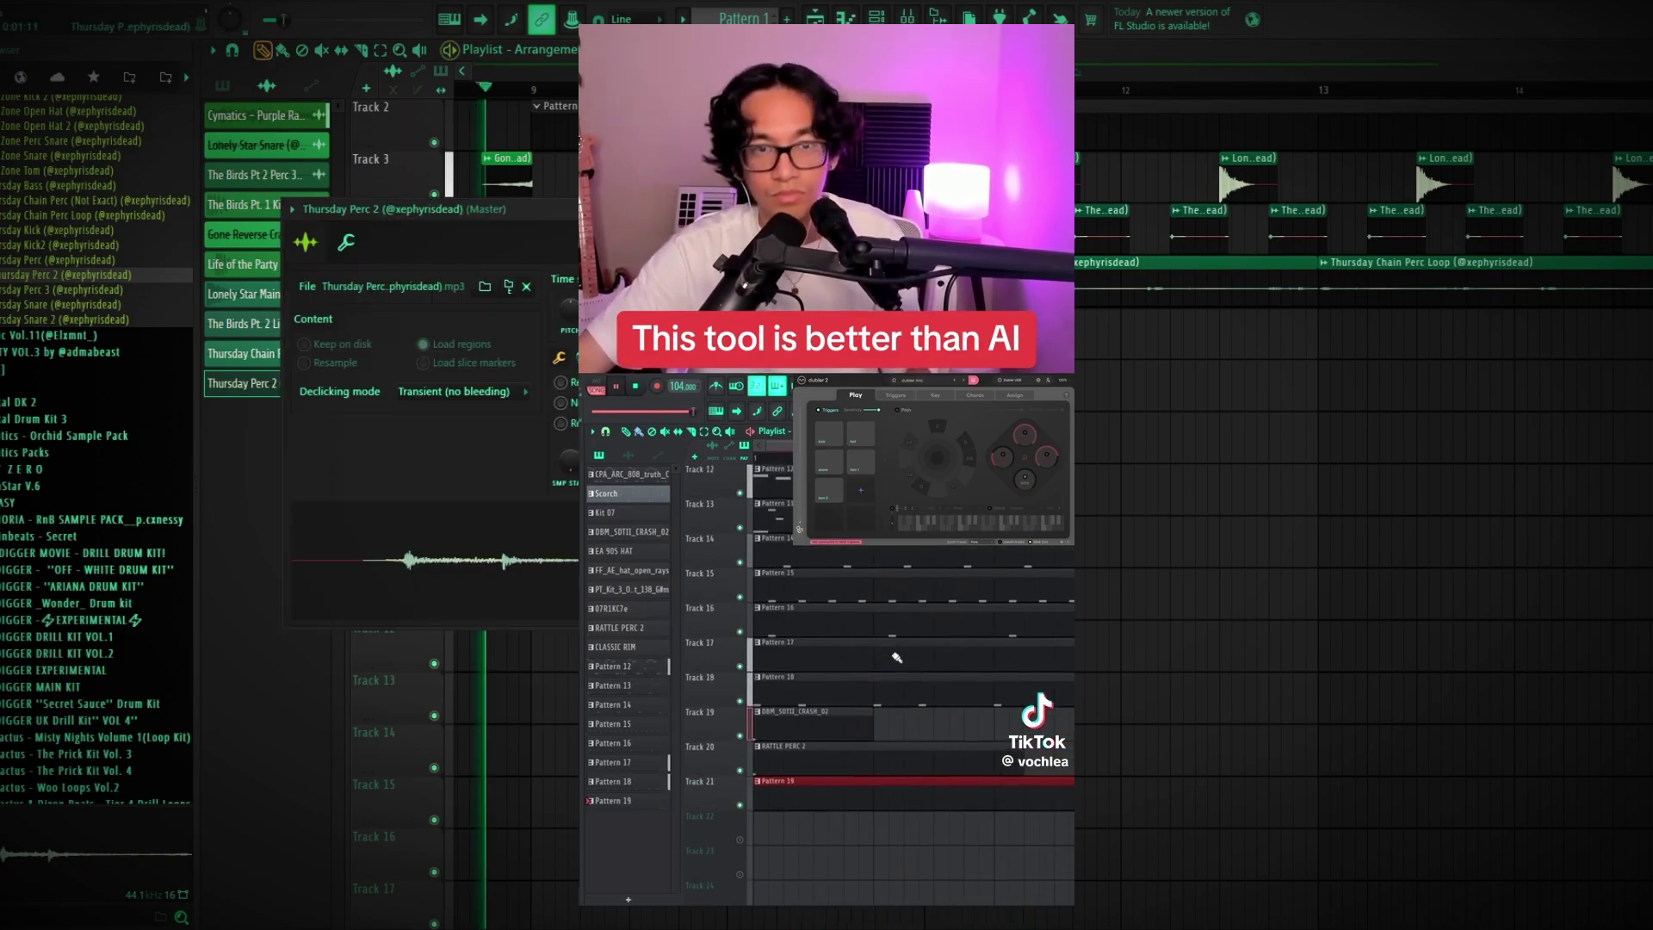
left_click_drag(569, 462, 569, 441)
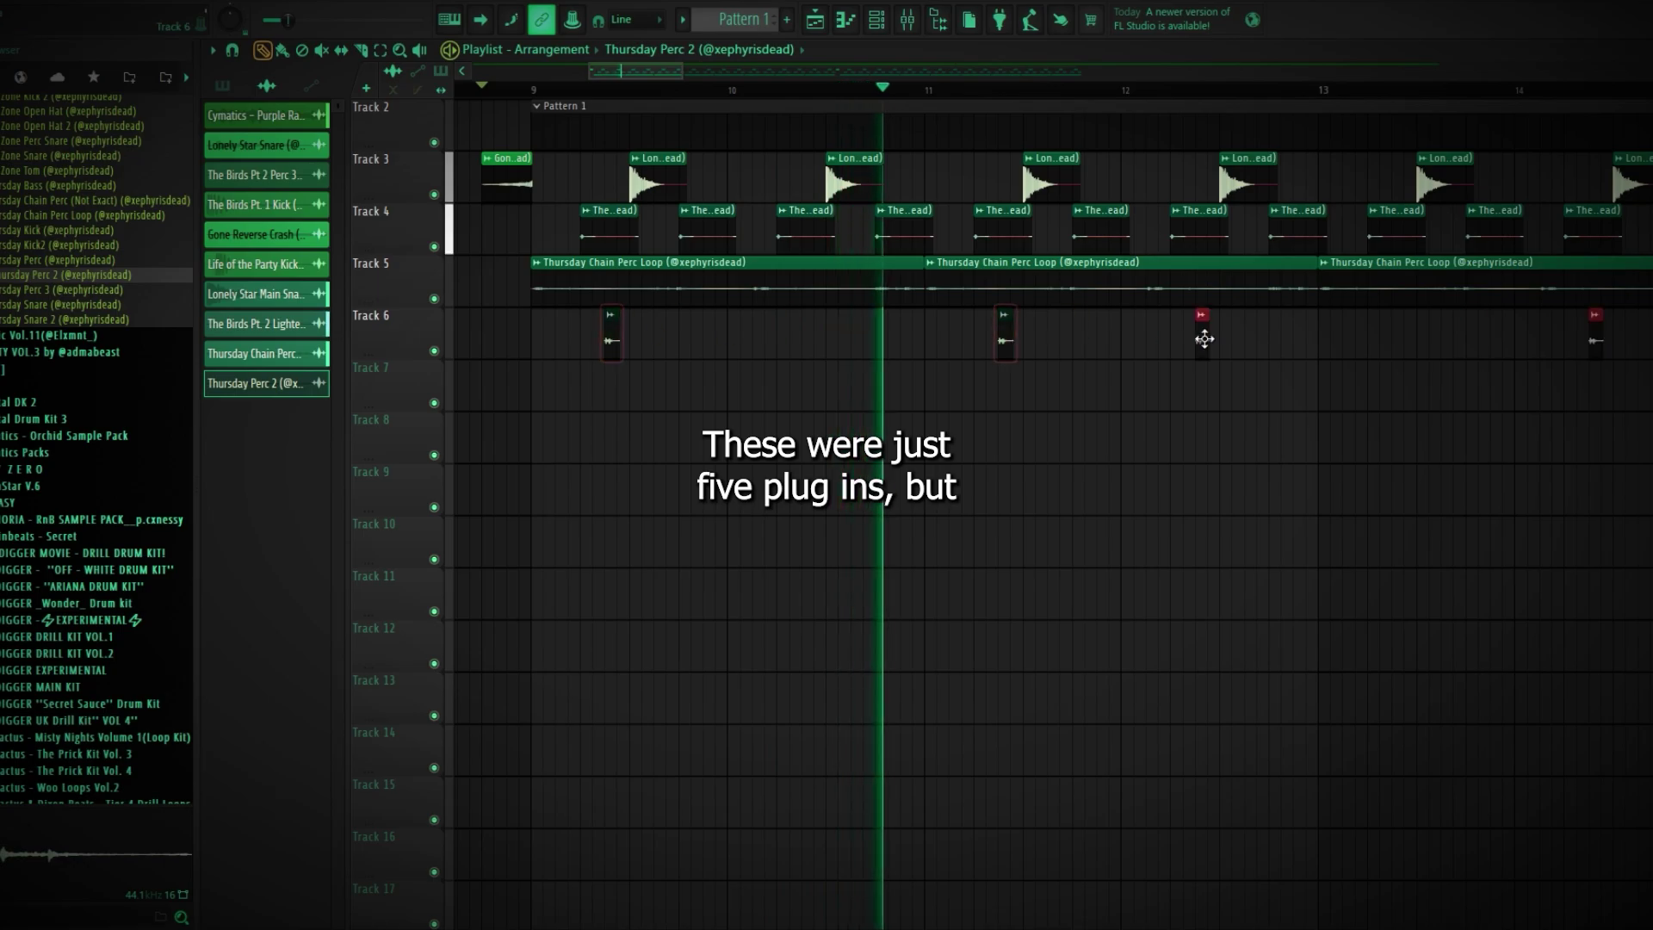
Repeat the Thursday Perc 2 hits on Track 6 every two bars, extending the copies from bar 9 past bar 17
left_click_drag(1204, 338, 1399, 343)
scroll(1362, 405, "down", 5)
scroll(678, 445, "up", 1)
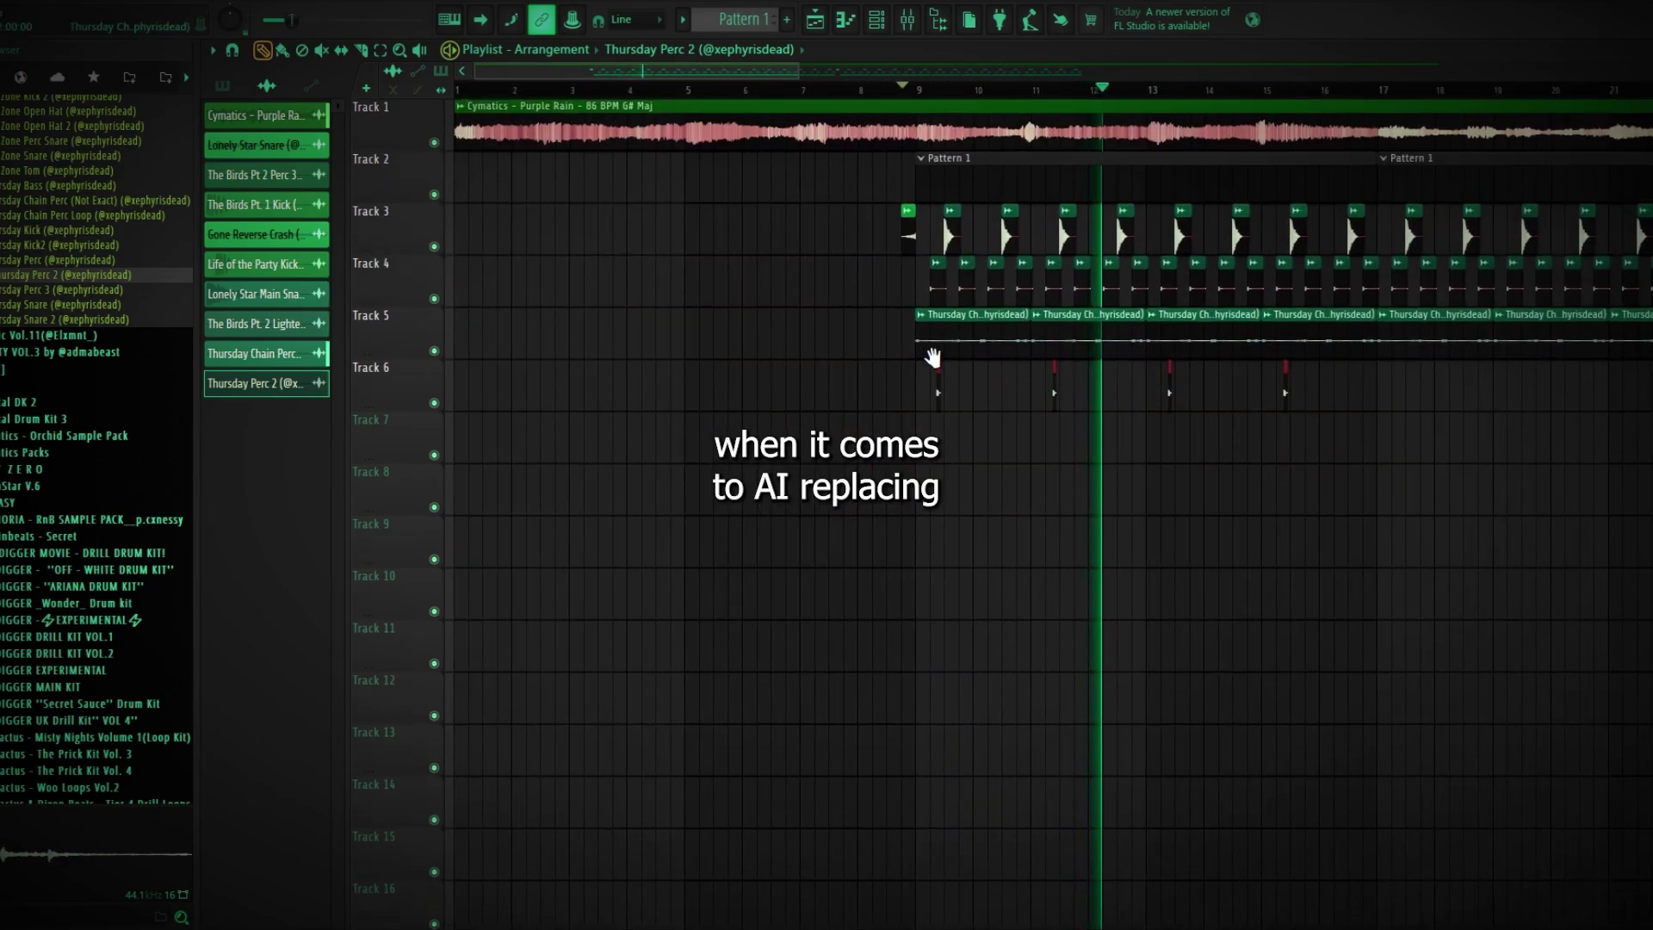
scroll(933, 358, "up", 3)
left_click_drag(731, 393, 1464, 402)
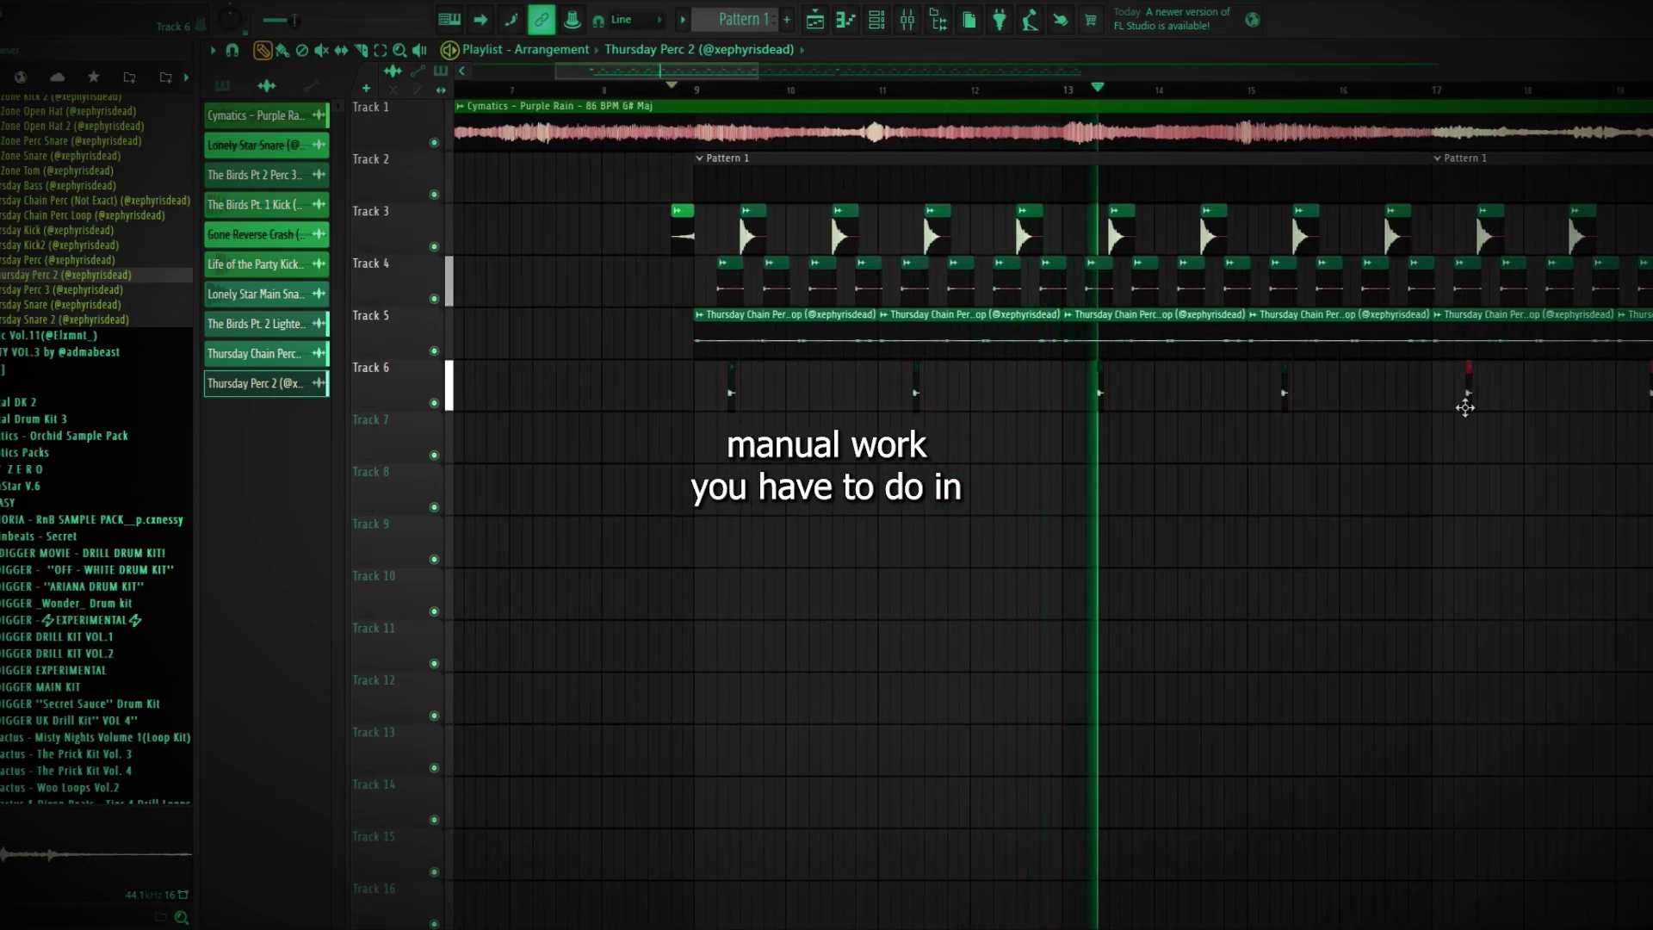
Add extra Lonely Star Main Snare hits on Track 3 near bars 13 and 21, checking their timing with playback
left_click(1036, 232)
scroll(992, 77, "down", 1)
left_click(987, 86)
scroll(1049, 246, "up", 4)
left_click(991, 238)
key("space")
left_click_drag(998, 238, 1013, 238)
key("space")
double_click(1013, 238)
left_click(724, 137)
scroll(1044, 464, "down", 3)
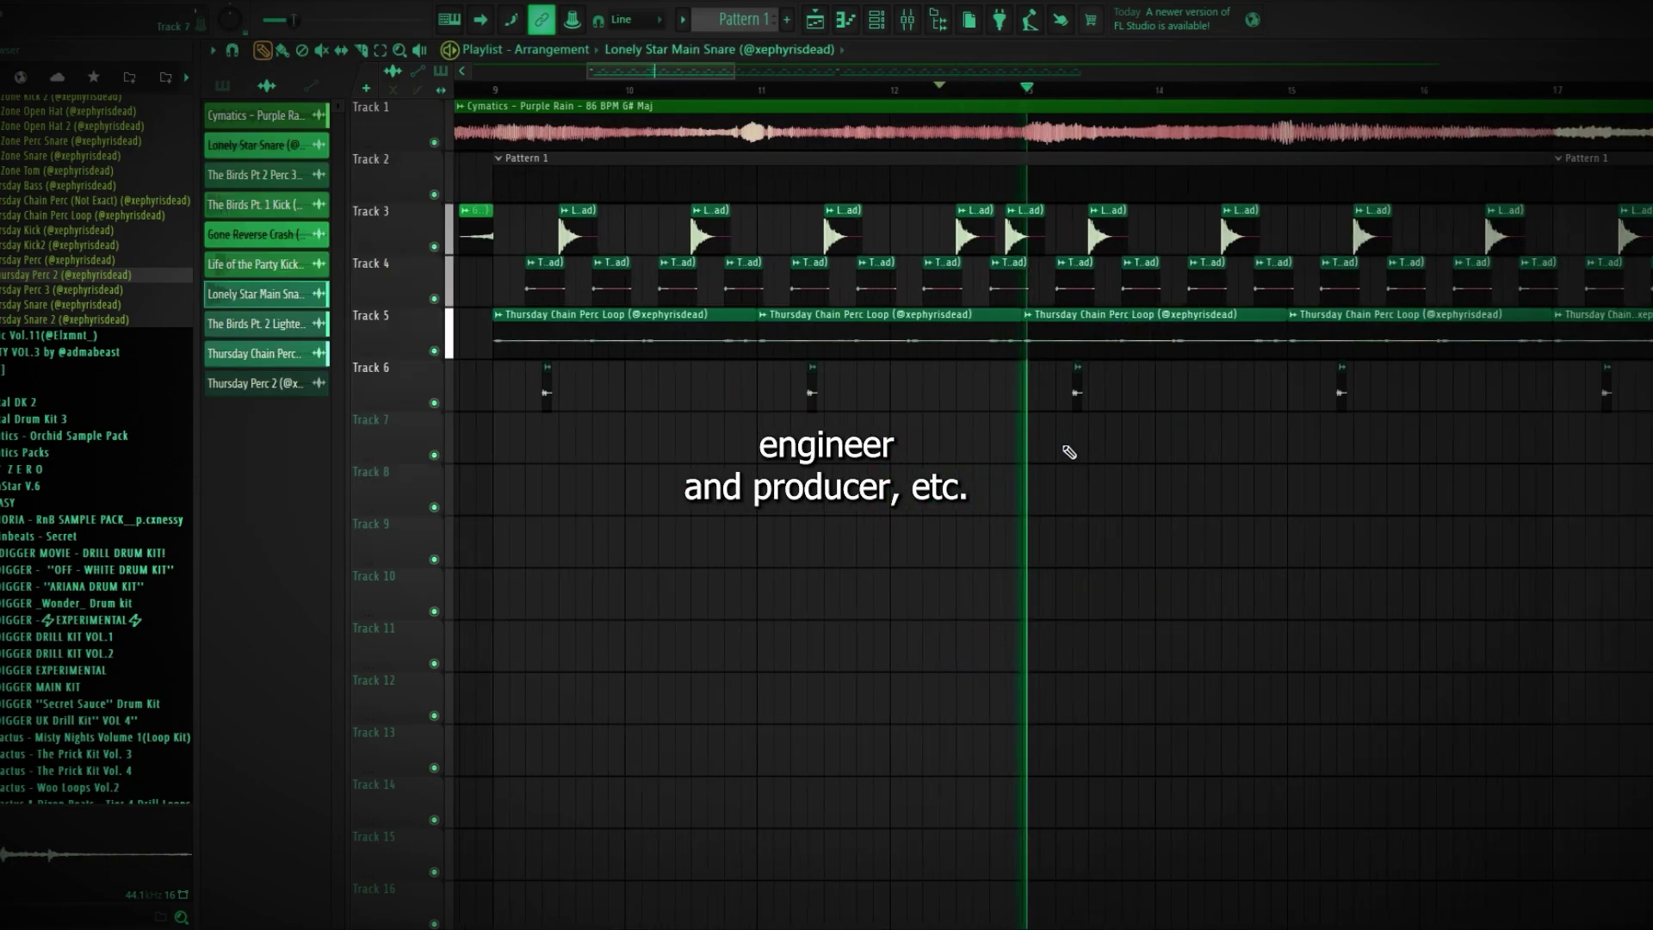
scroll(1076, 318, "right", 2)
scroll(1132, 234, "down", 4)
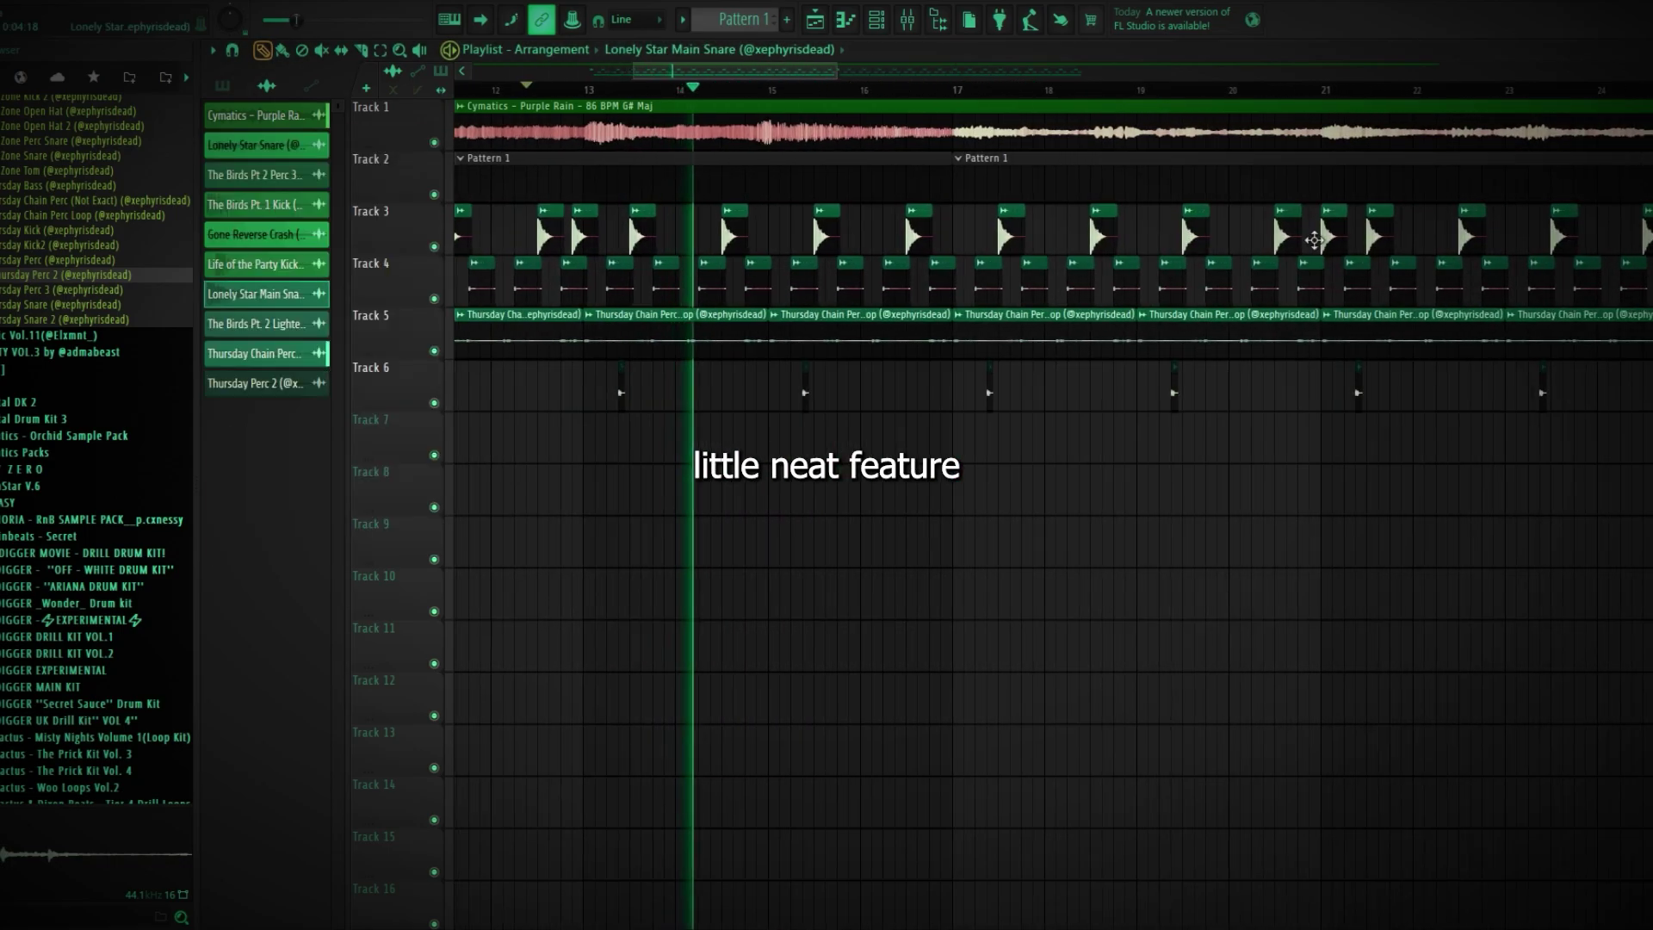
Select and delete the snare, perc and perc loop clips on Tracks 3 to 5 from bar 25 onward
scroll(1281, 333, "down", 4)
scroll(1281, 333, "up", 4)
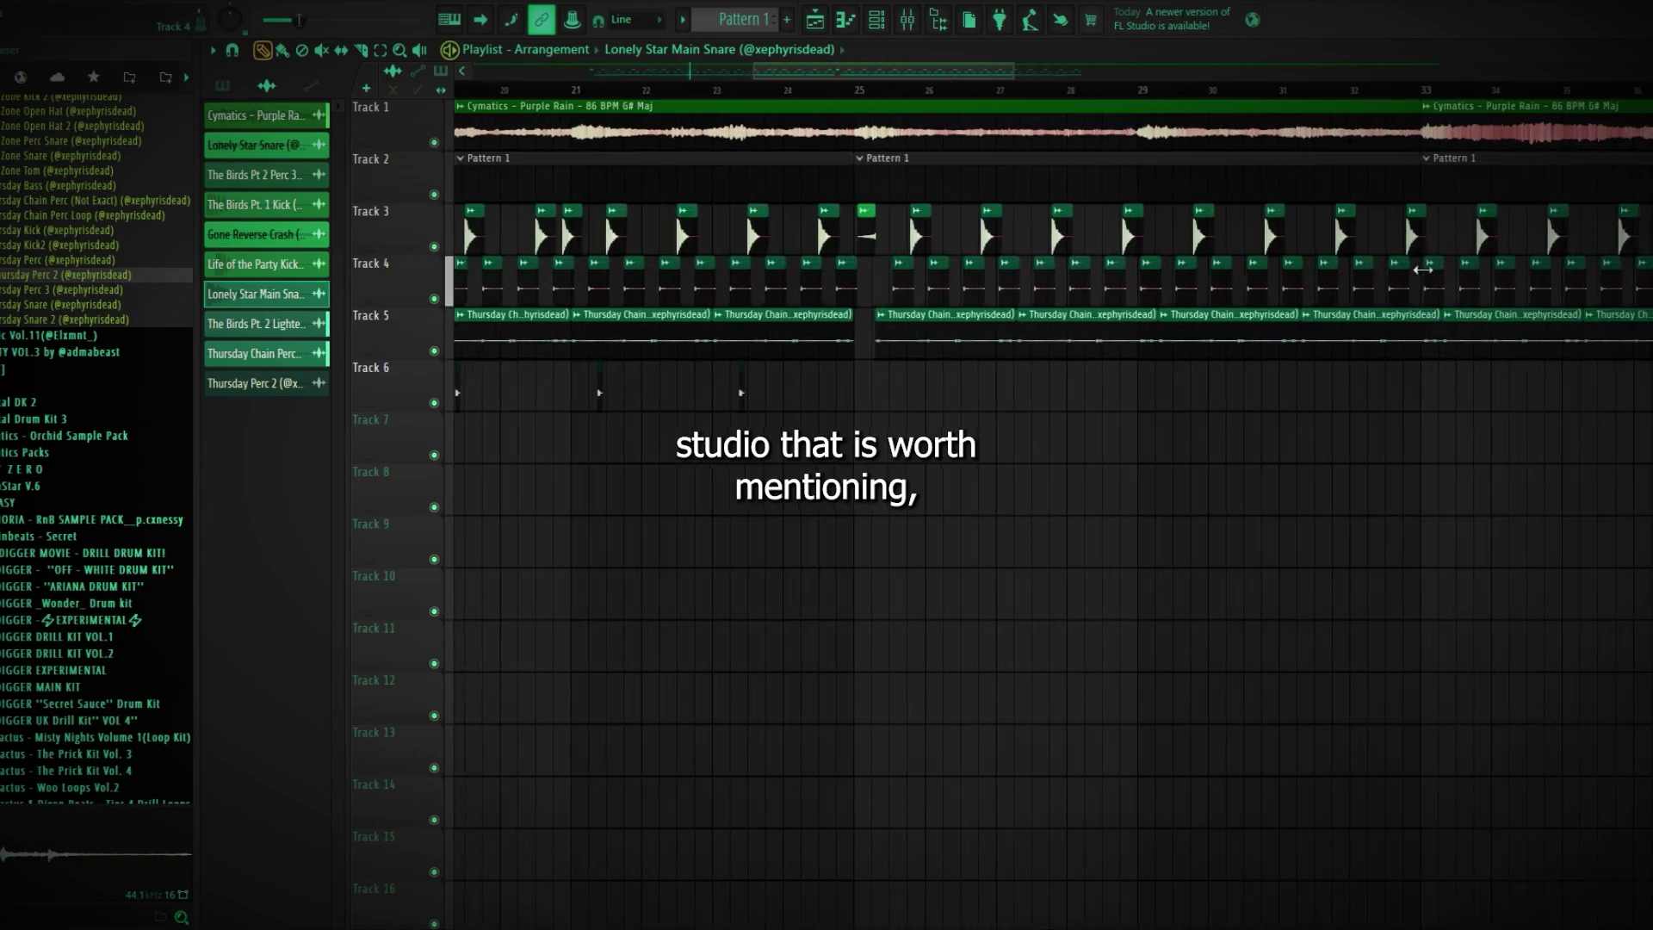
scroll(1410, 258, "up", 2)
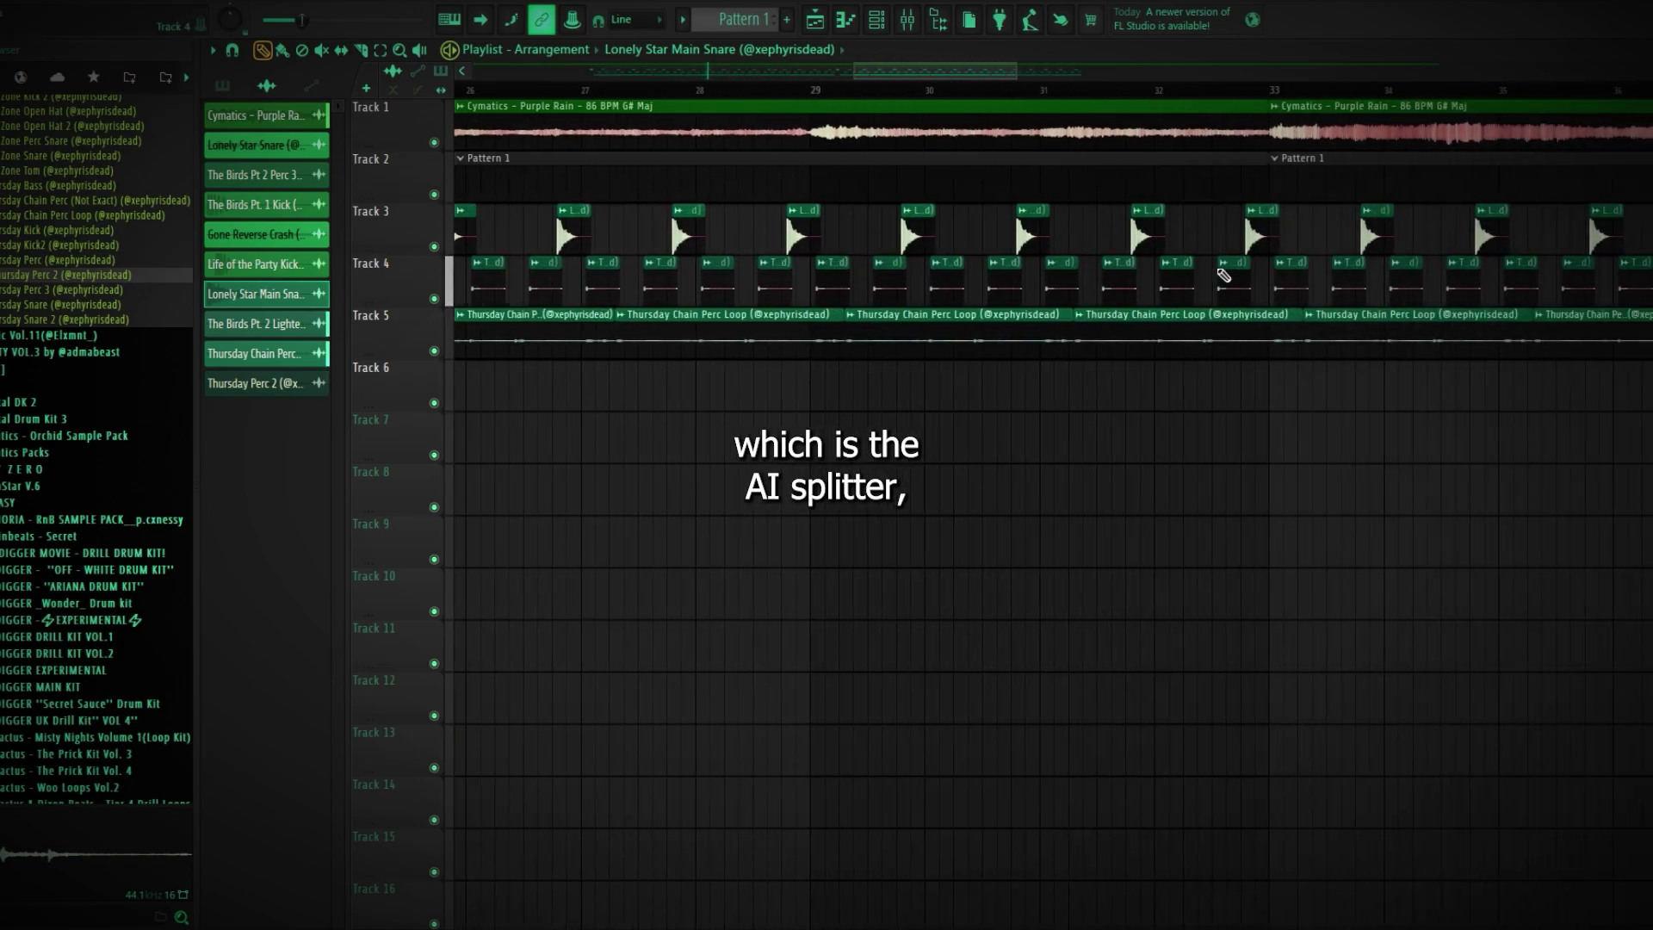
scroll(947, 299, "down", 4)
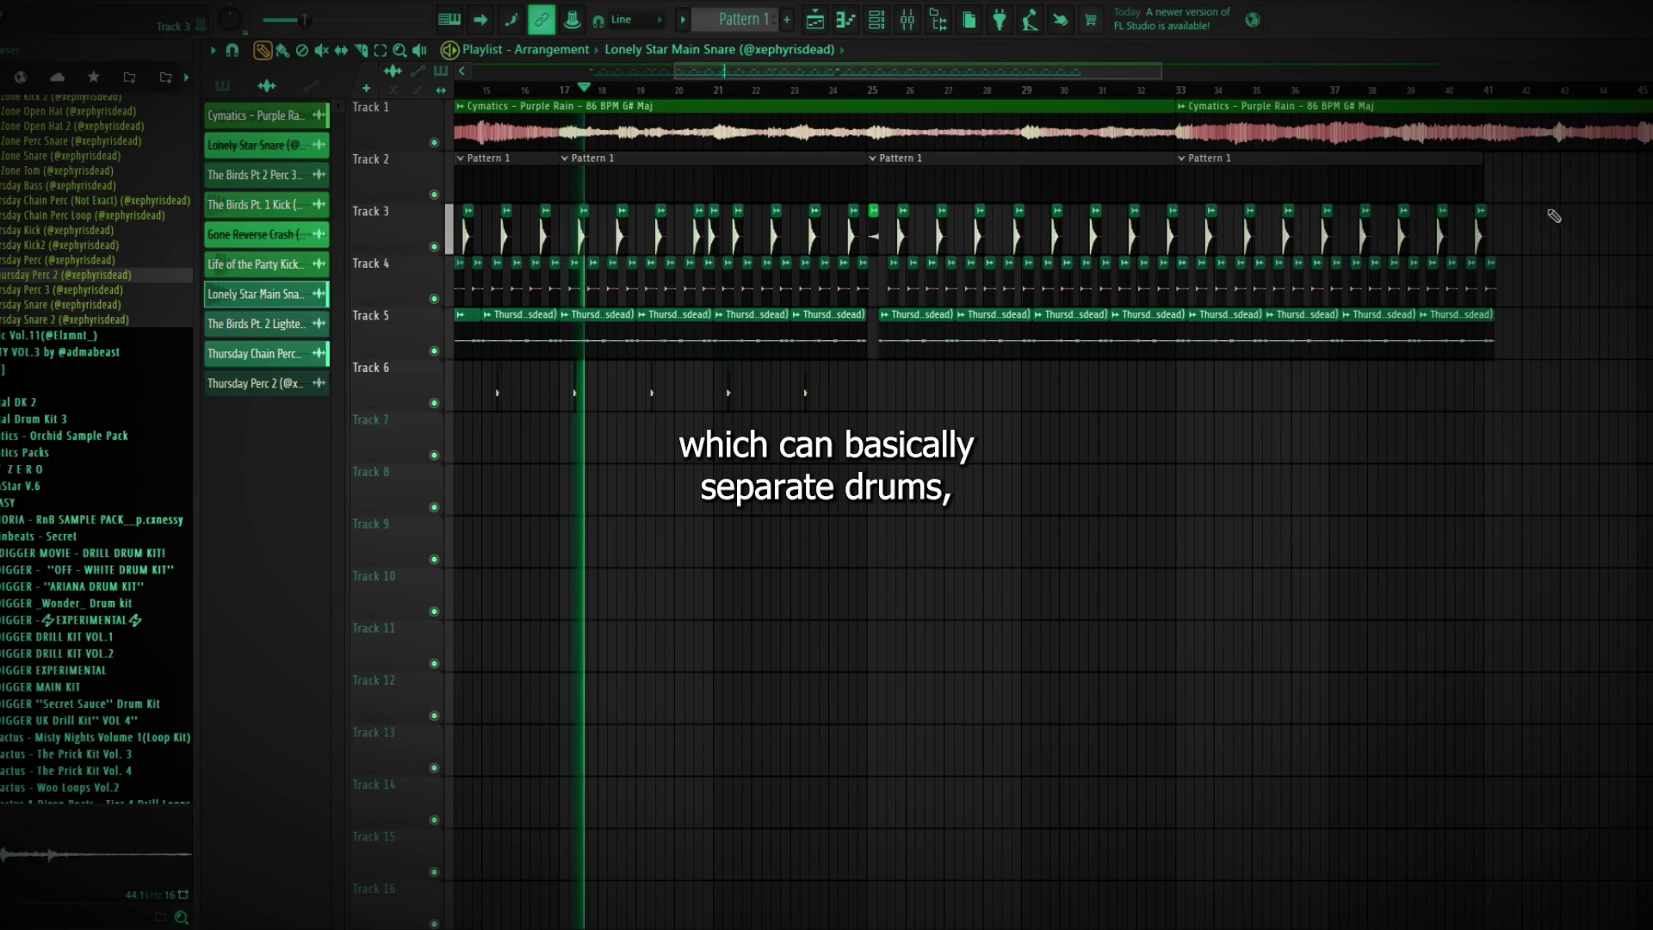
left_click_drag(1576, 203, 889, 401)
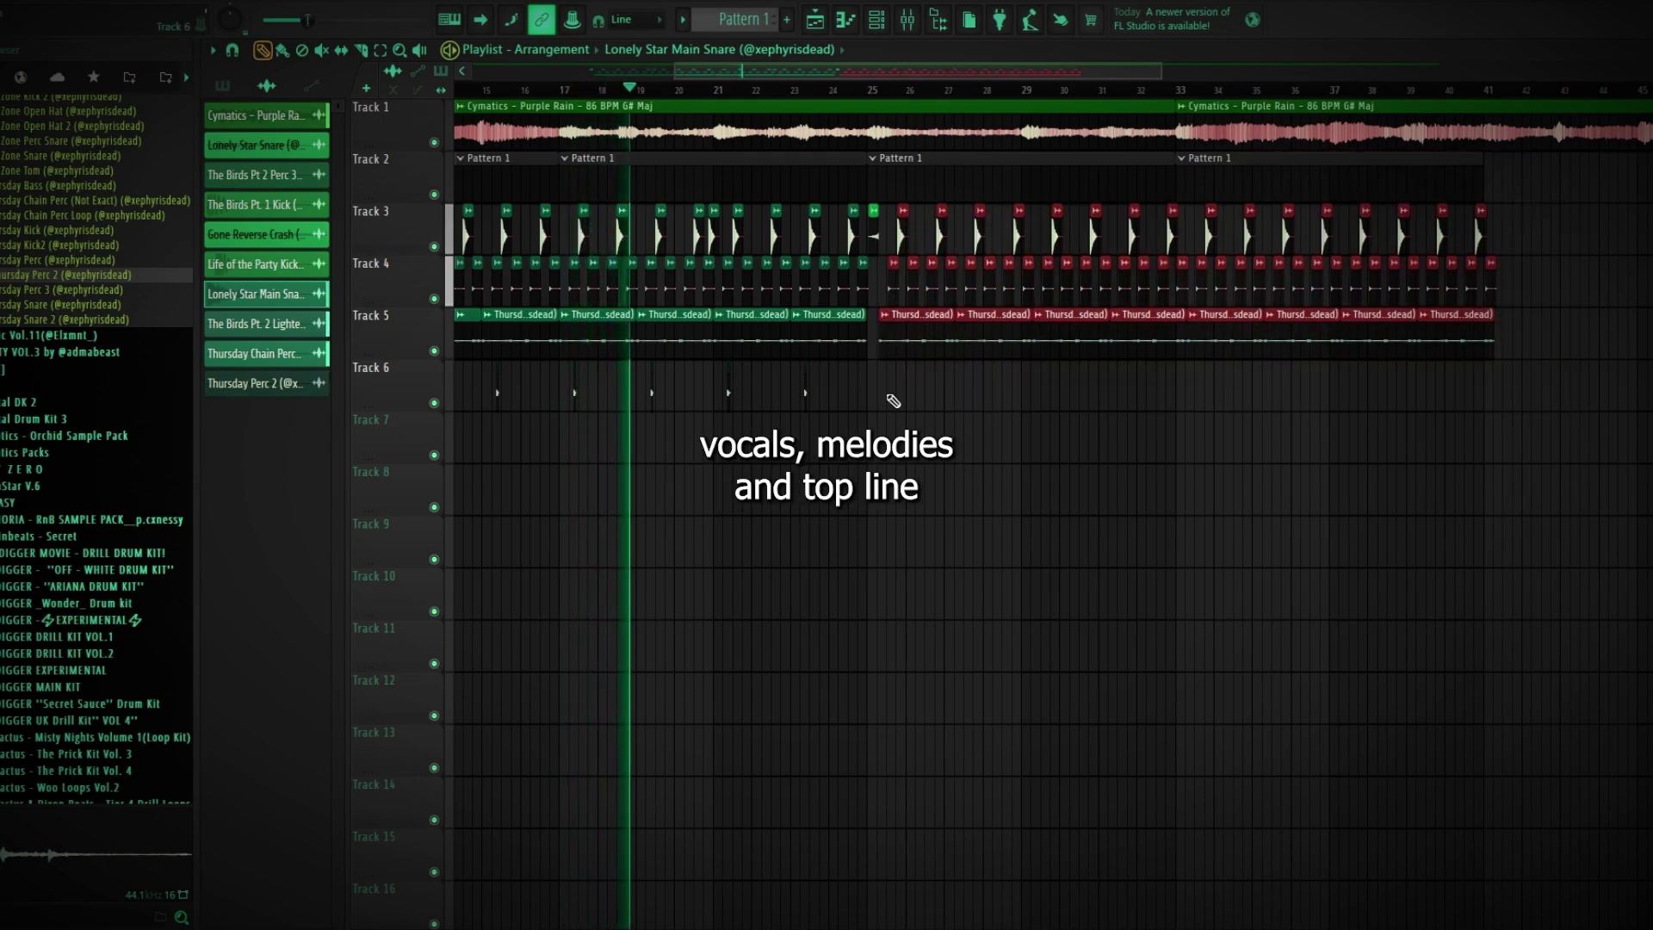
scroll(913, 362, "up", 3)
scroll(935, 321, "up", 3)
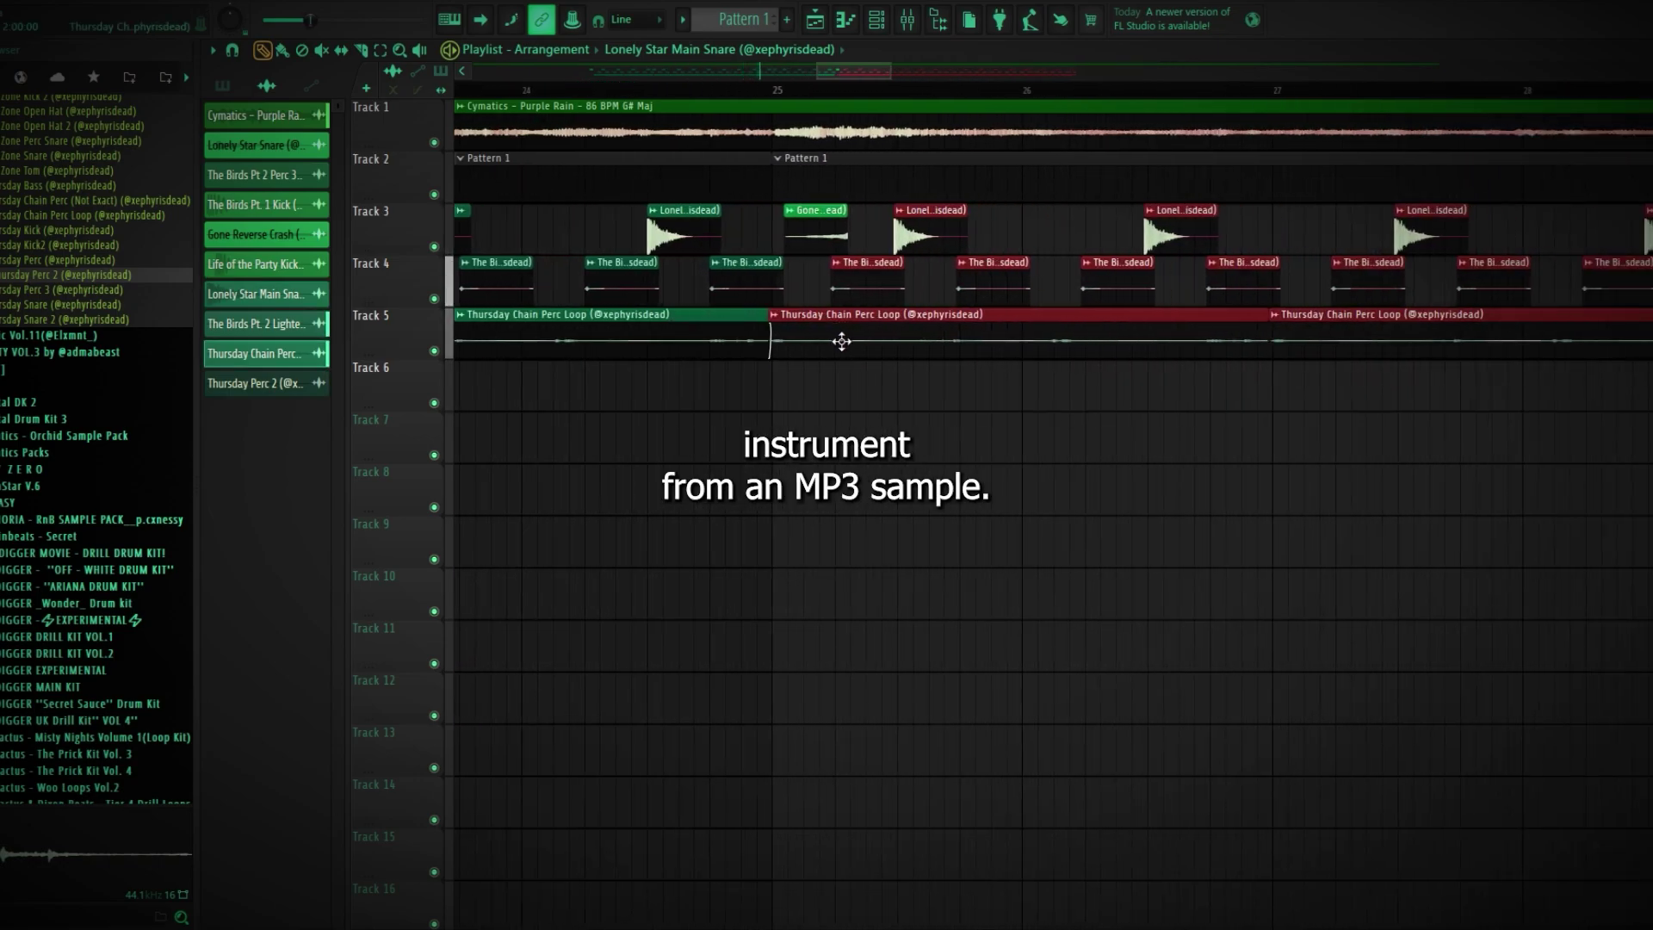
key("Delete")
scroll(856, 350, "down", 6)
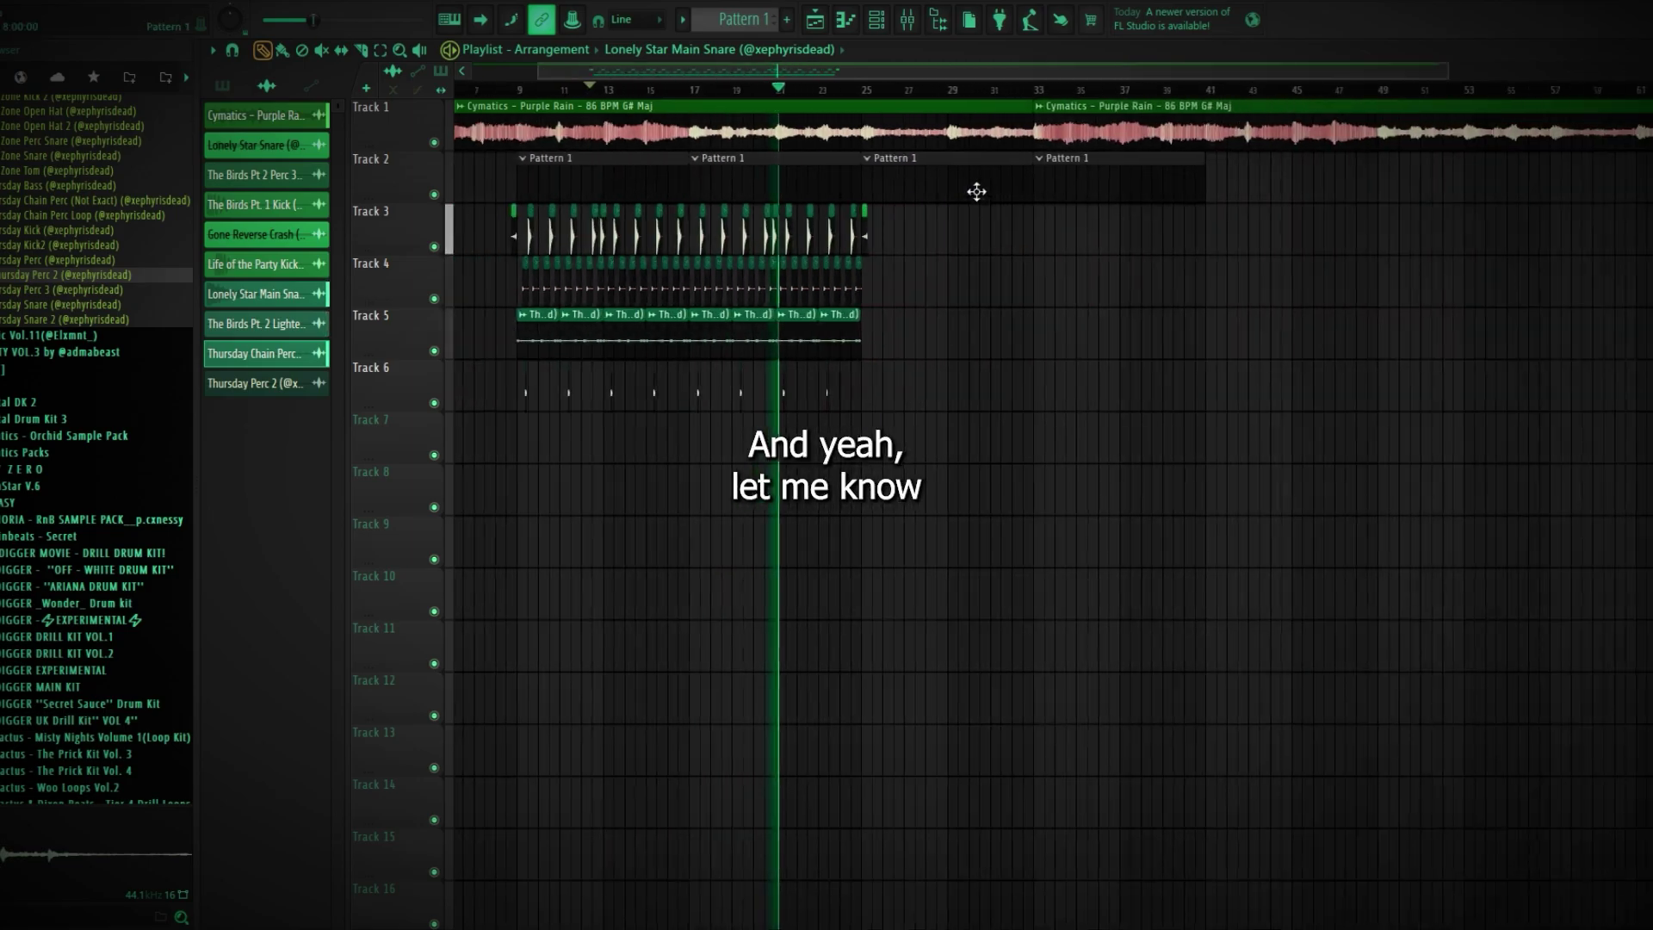
Remove the reverse crash at bar 25 and duplicate the Tracks 2 to 6 clips from bars 9–25 into bars 25–41
left_click_drag(994, 185, 517, 401)
scroll(934, 258, "up", 4)
right_click(974, 247)
scroll(971, 250, "down", 3)
left_click_drag(1028, 185, 547, 325)
key("ctrl+b")
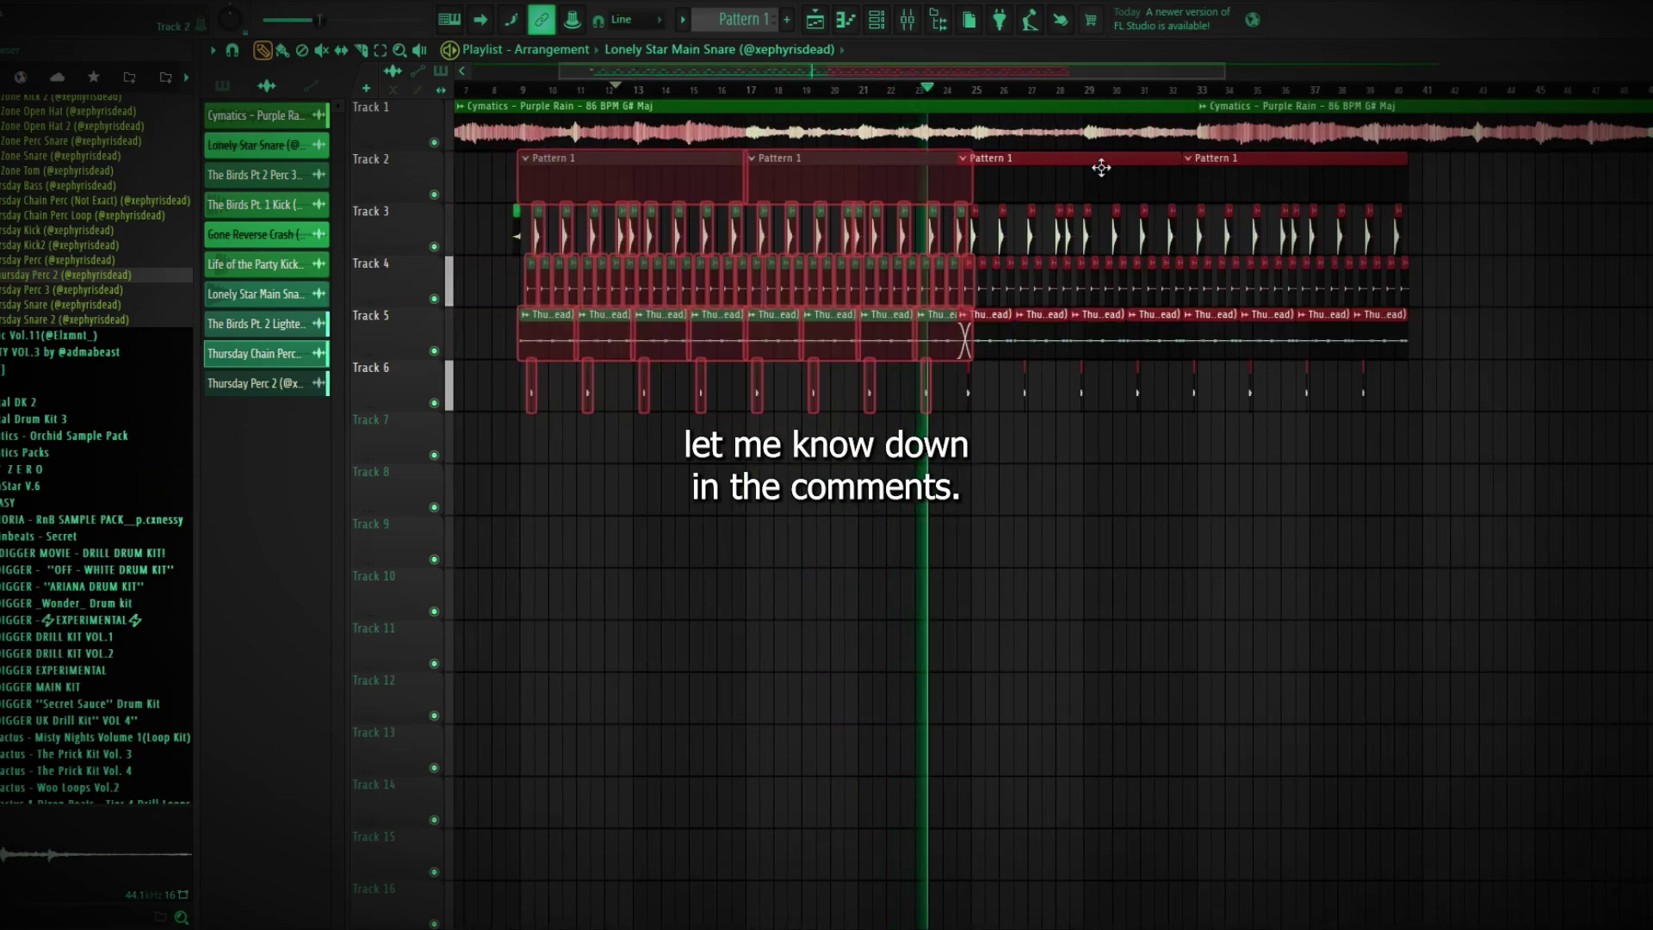
scroll(1022, 181, "up", 2)
scroll(1016, 525, "up", 2)
left_click(1016, 524, "ctrl")
scroll(1011, 525, "down", 6)
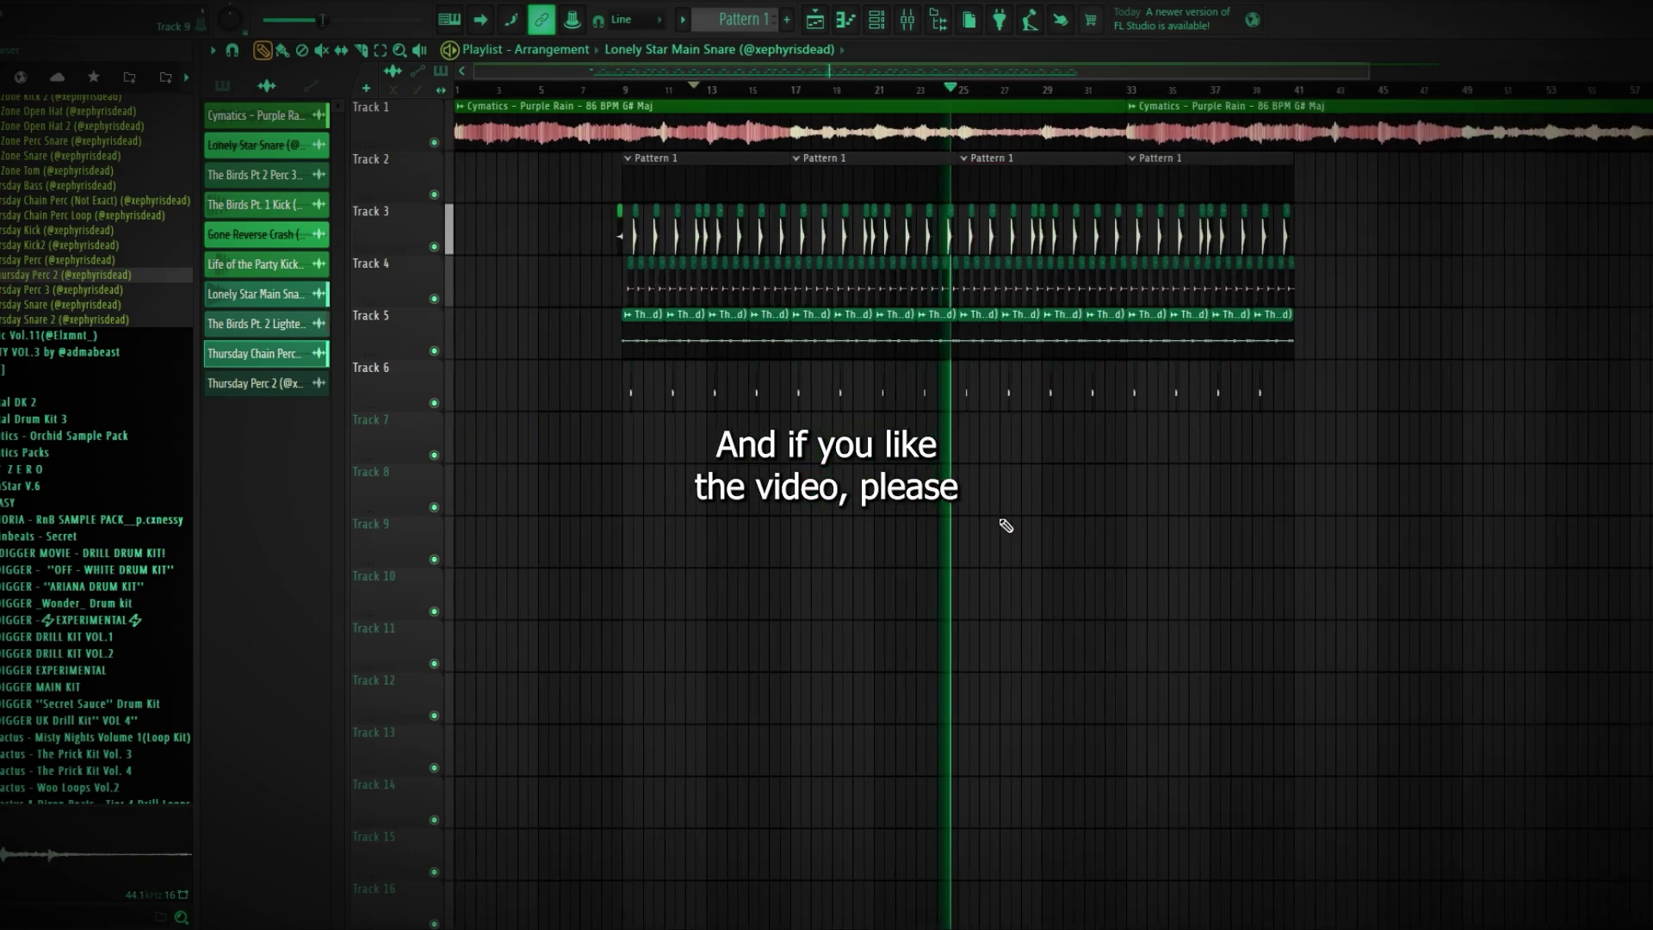